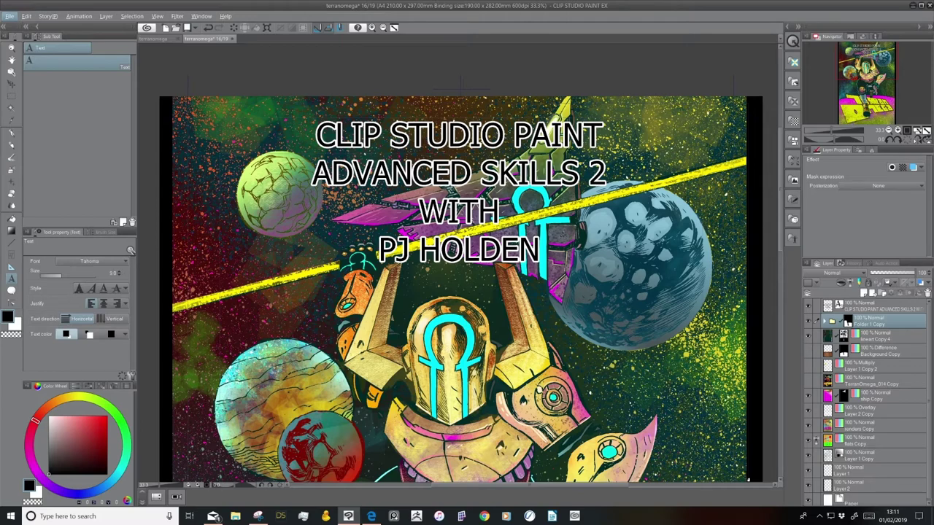
Switch to the terranomega page overview and look through its page spreads.
scroll(698, 394, "down", 1)
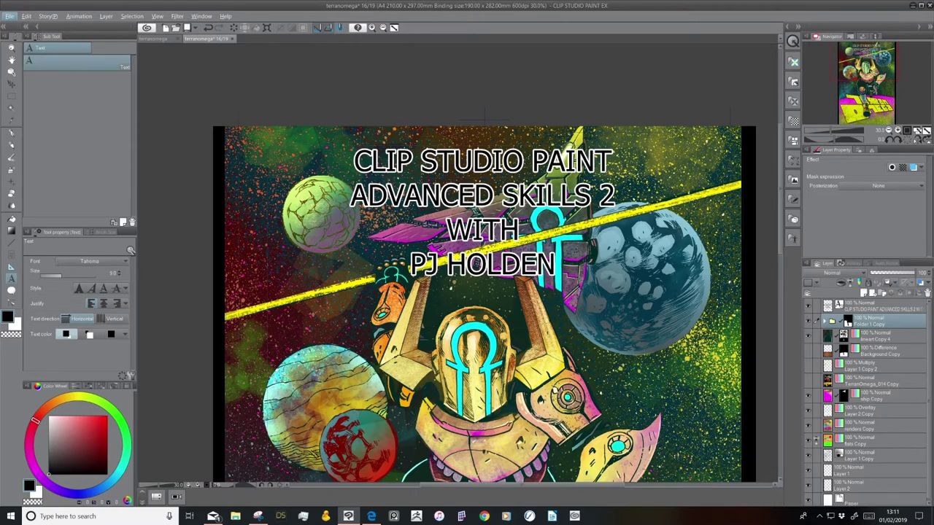
left_click(149, 38)
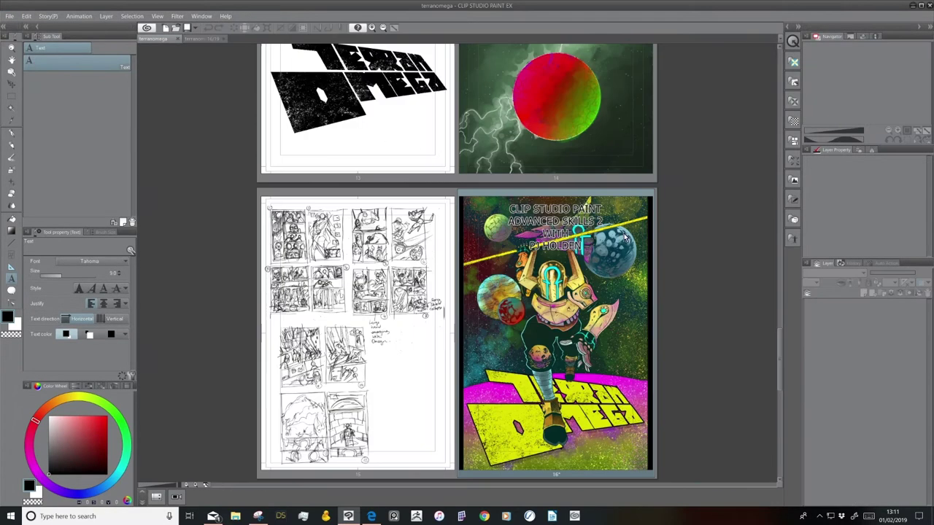
scroll(779, 341, "down", 5)
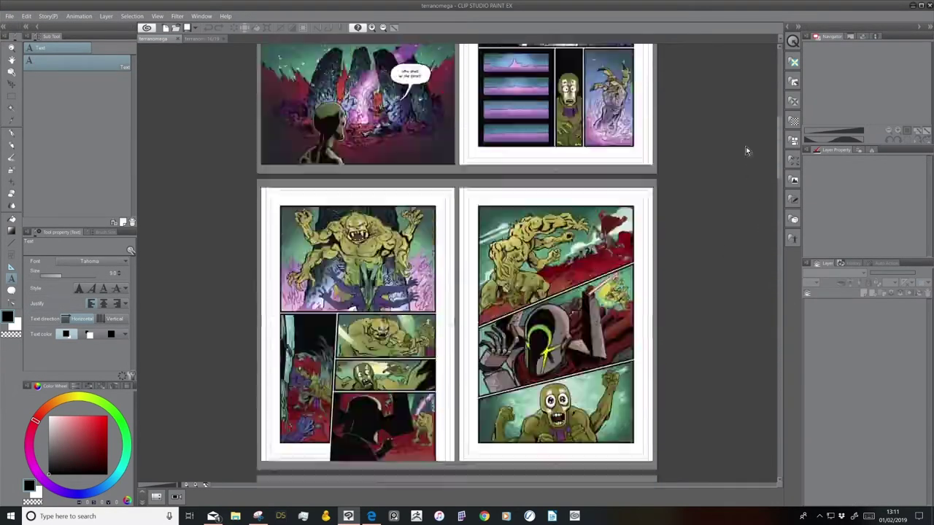
scroll(747, 91, "up", 5)
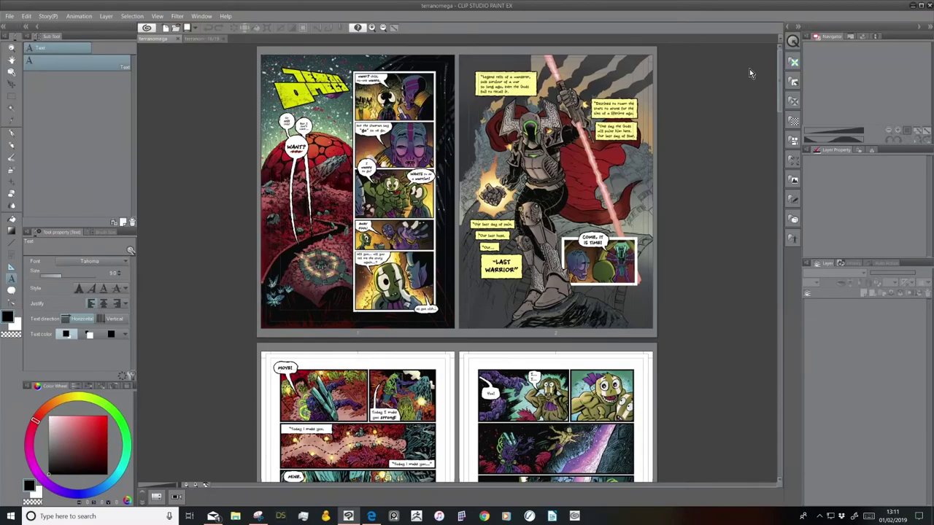
scroll(756, 103, "down", 6)
left_click_drag(779, 136, 770, 69)
Shrink the page thumbnails and examine all the comic's spreads from the first page to the last.
left_click(383, 28)
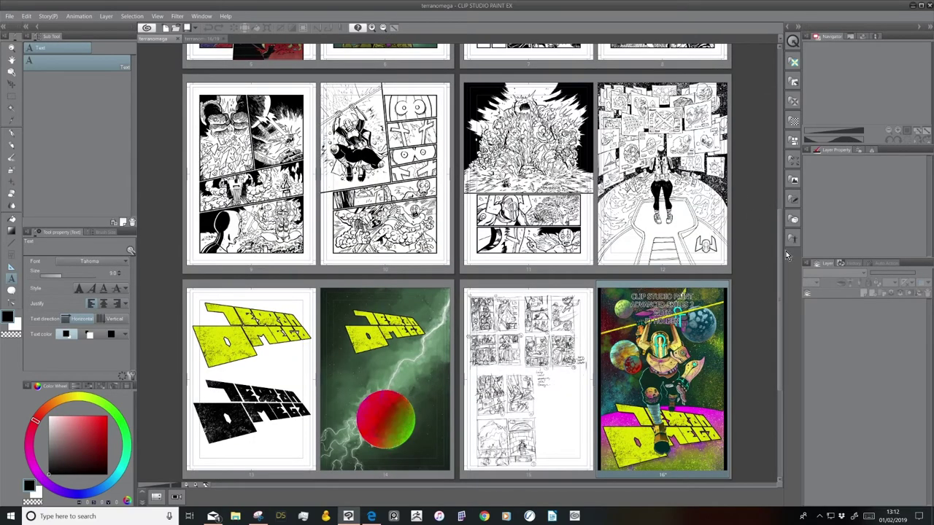
left_click_drag(780, 259, 758, 34)
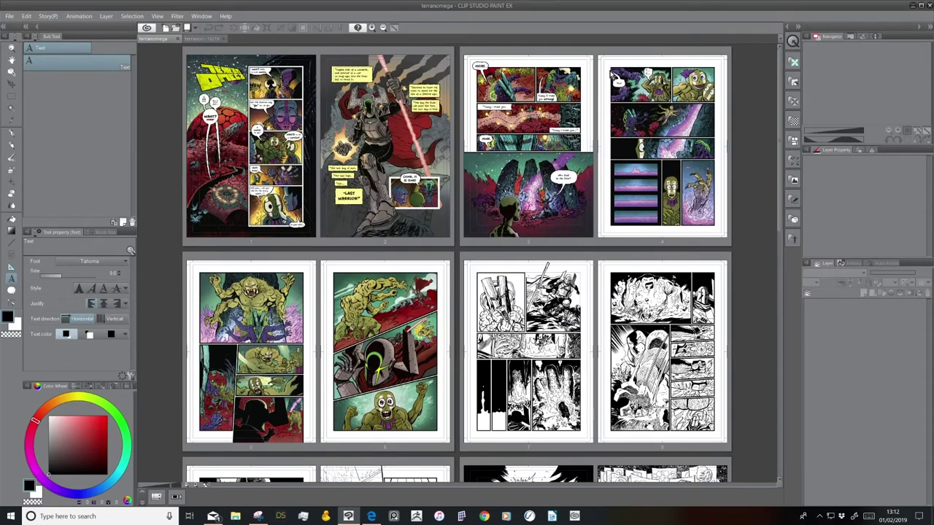
scroll(513, 222, "down", 5)
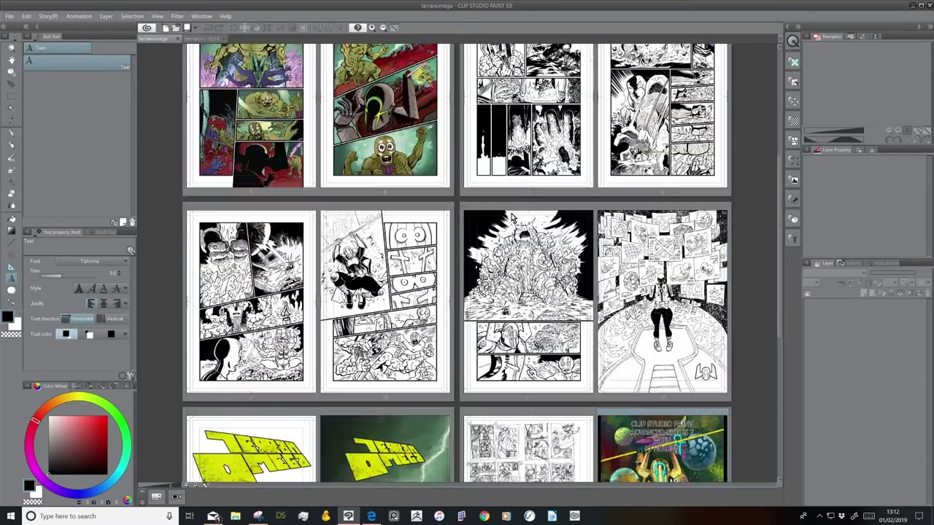
scroll(521, 216, "down", 3)
scroll(522, 217, "up", 8)
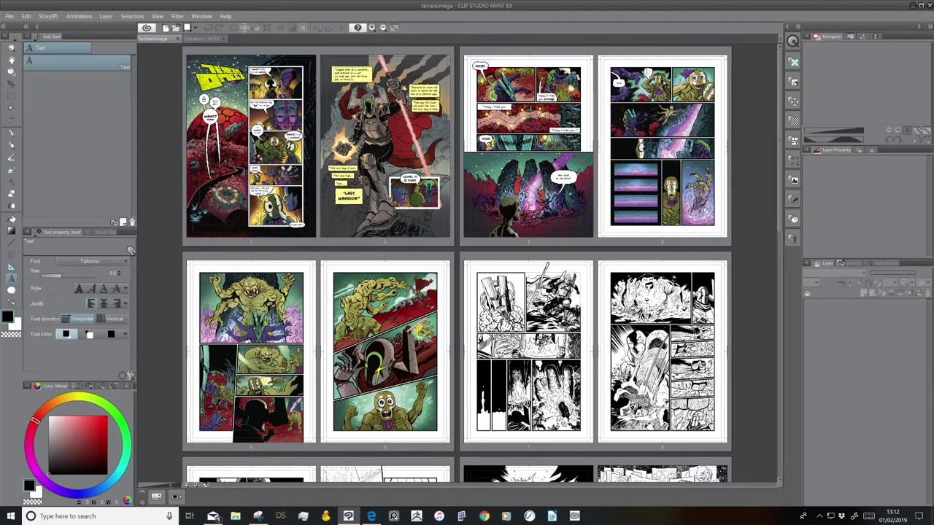
scroll(487, 305, "down", 3)
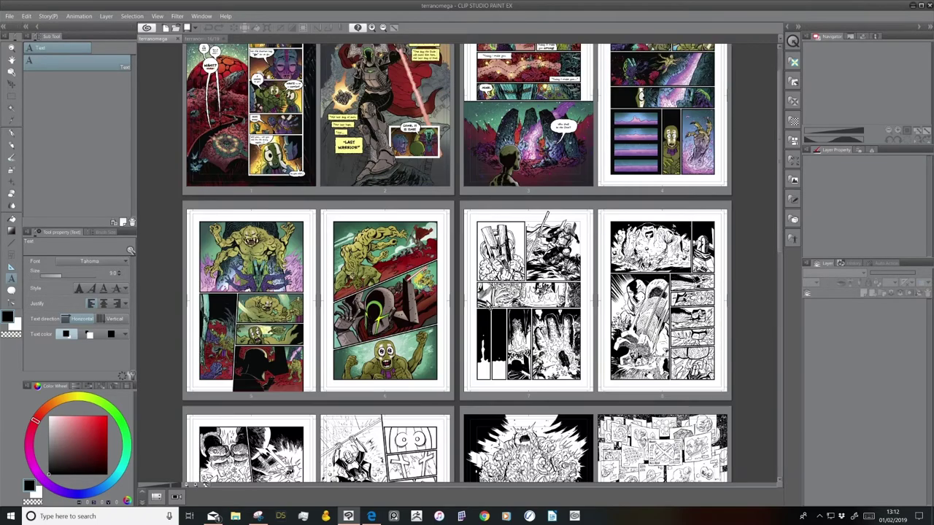
scroll(488, 304, "down", 2)
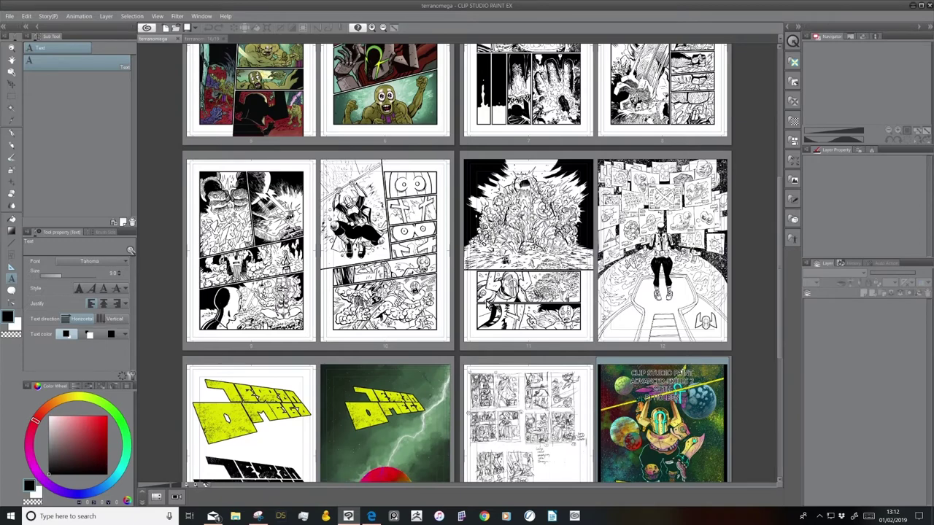
scroll(488, 303, "down", 5)
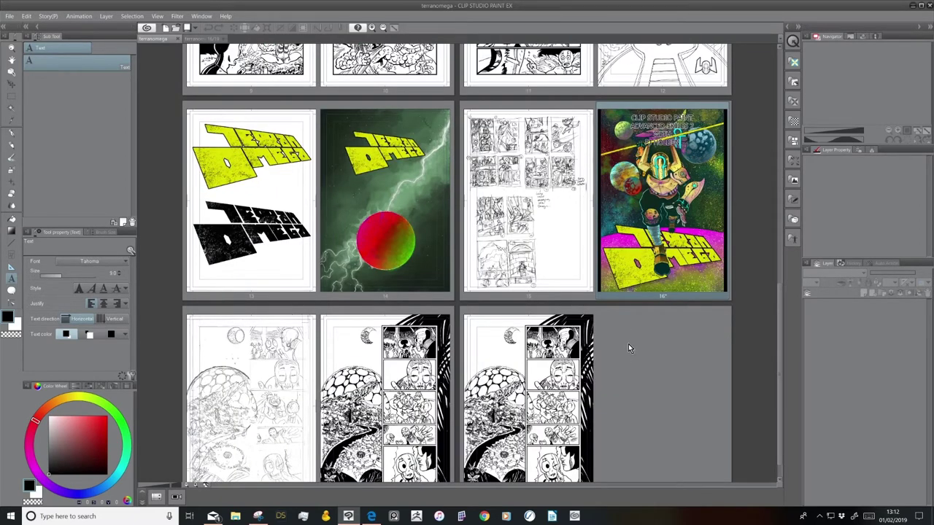
scroll(628, 348, "down", 1)
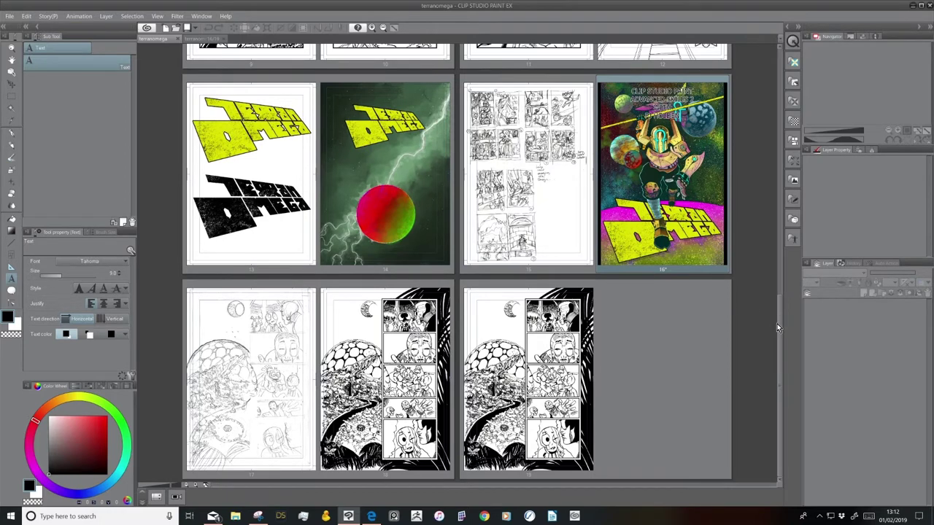
Add a blank page after page 16 of the comic and open the new page for editing.
left_click_drag(780, 322, 639, 328)
right_click(638, 327)
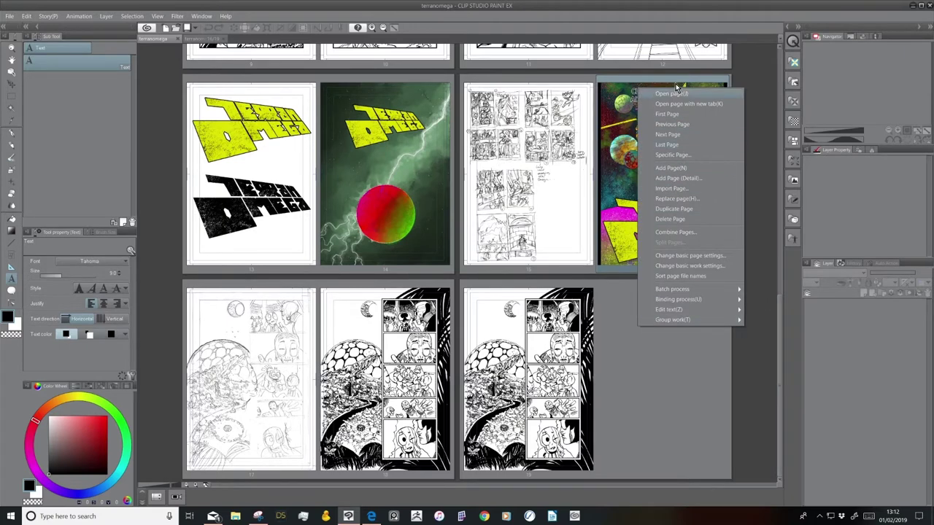
left_click(683, 170)
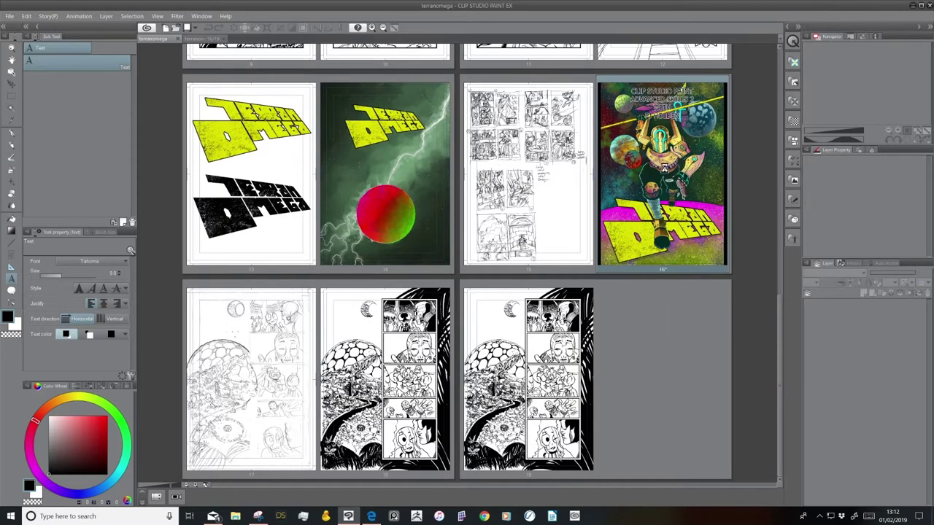
left_click(267, 378)
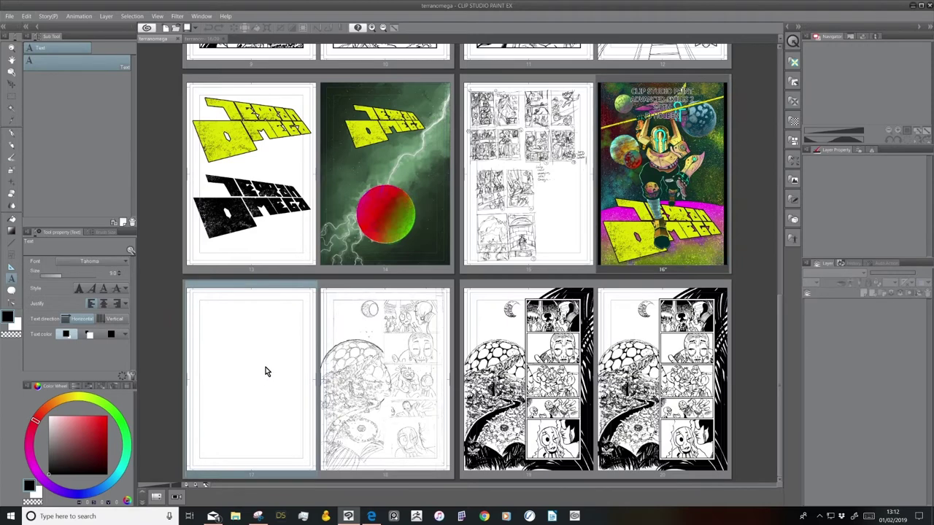
double_click(271, 333)
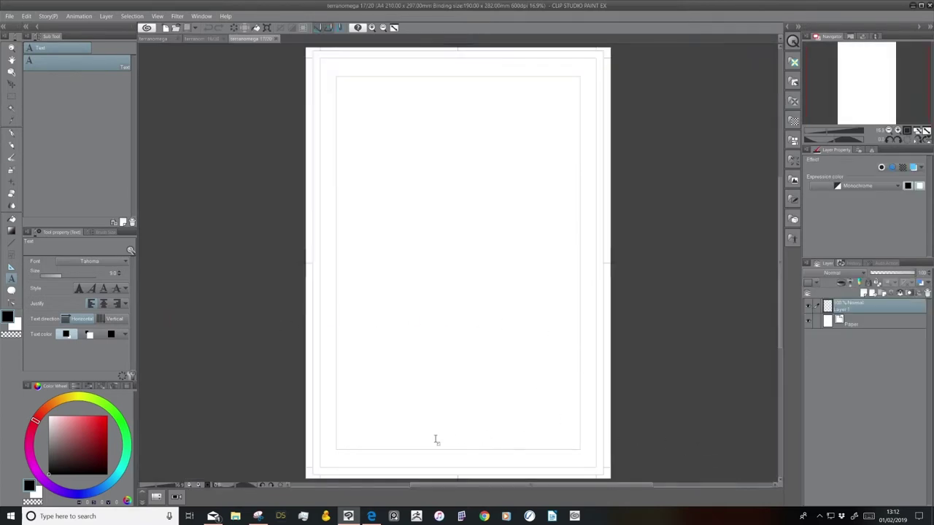
scroll(388, 363, "up", 2)
scroll(373, 316, "up", 1)
scroll(373, 317, "down", 2)
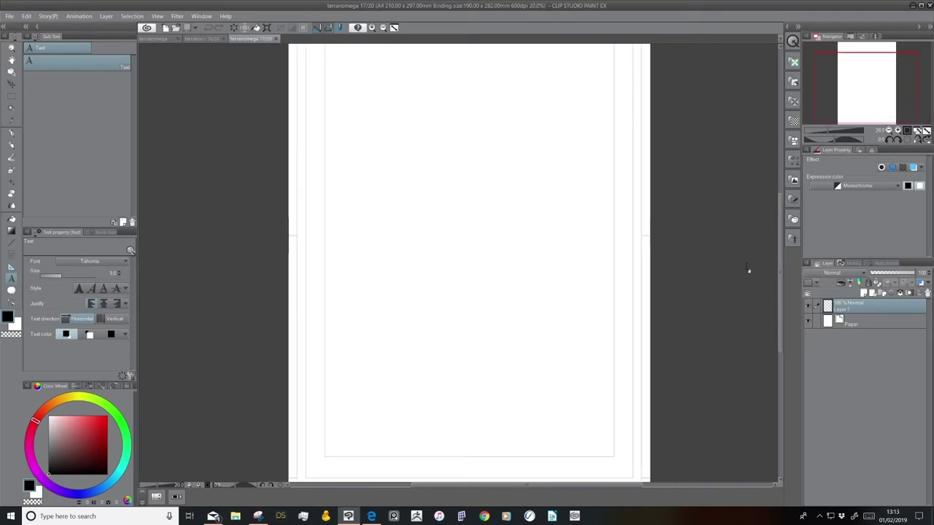
left_click_drag(894, 87, 902, 63)
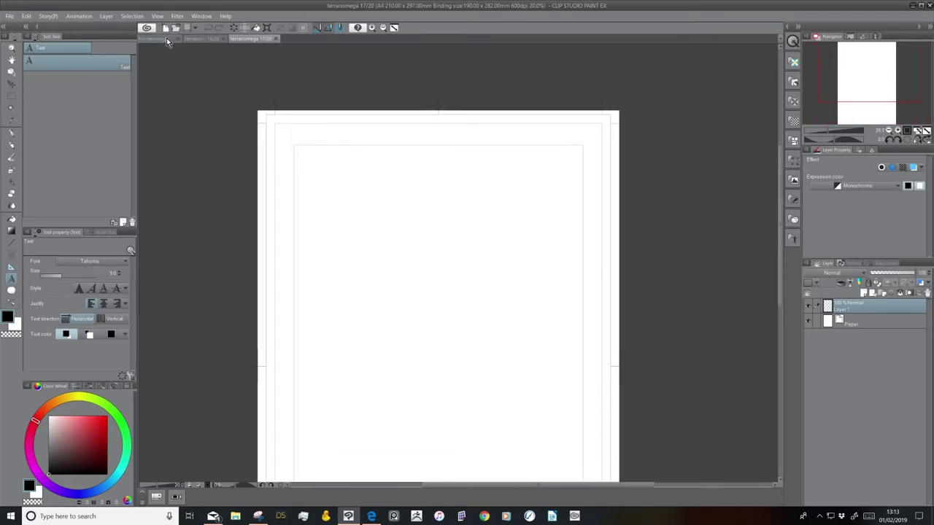
Open the new document settings and compare the available presets across the different uses of work.
left_click(165, 34)
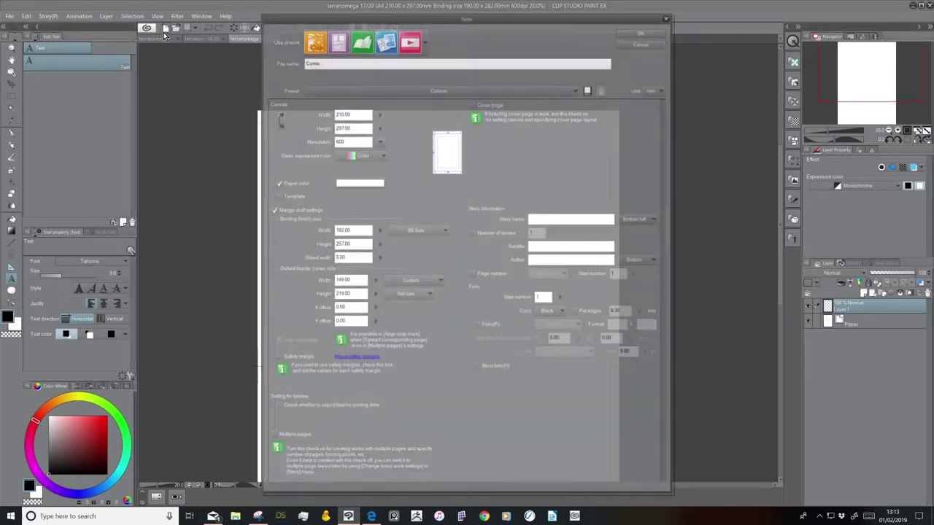
left_click_drag(364, 22, 225, 21)
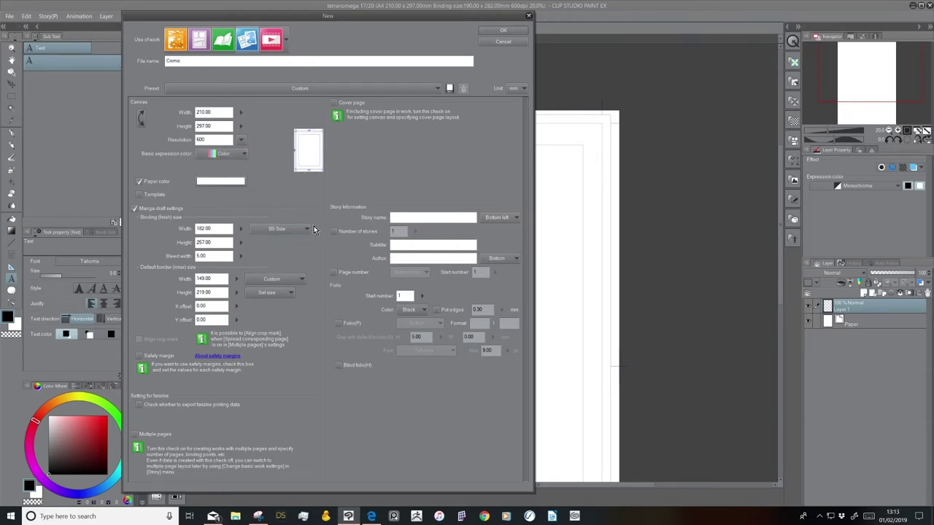
left_click(208, 42)
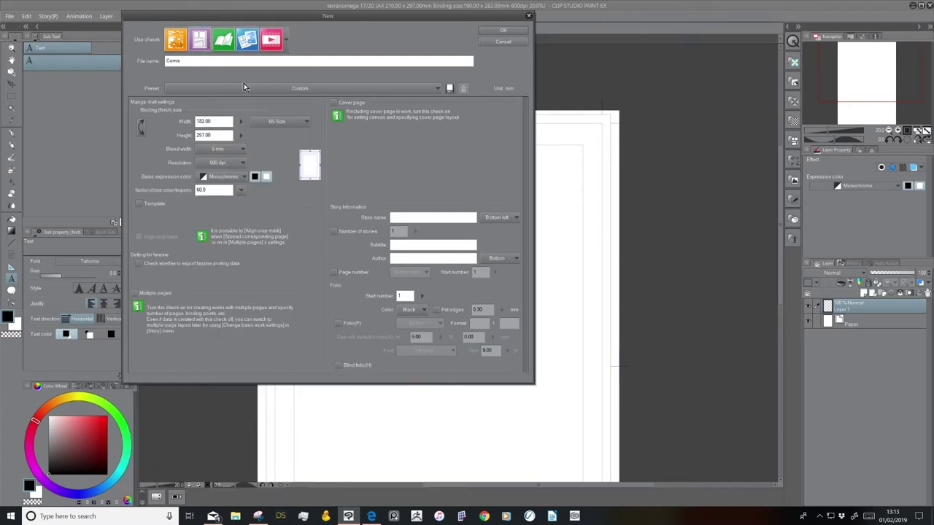
left_click(246, 88)
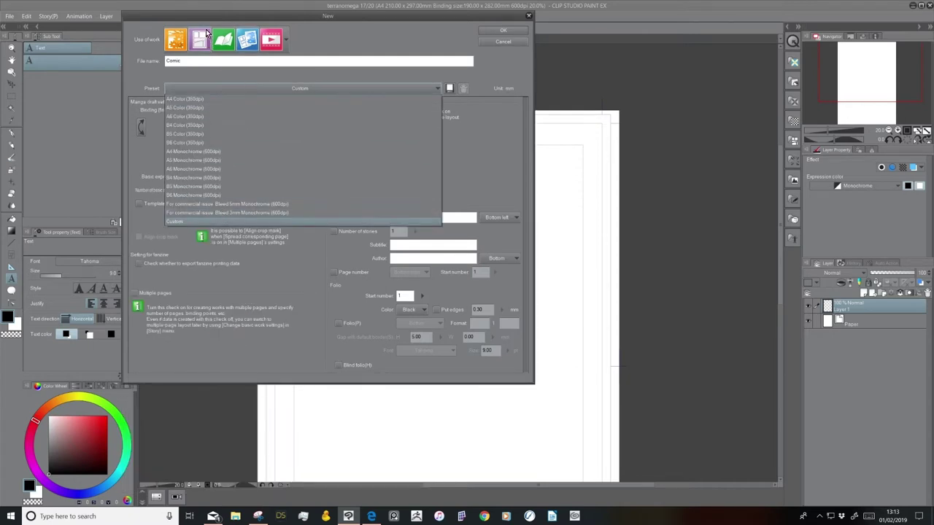
left_click(208, 35)
left_click(245, 87)
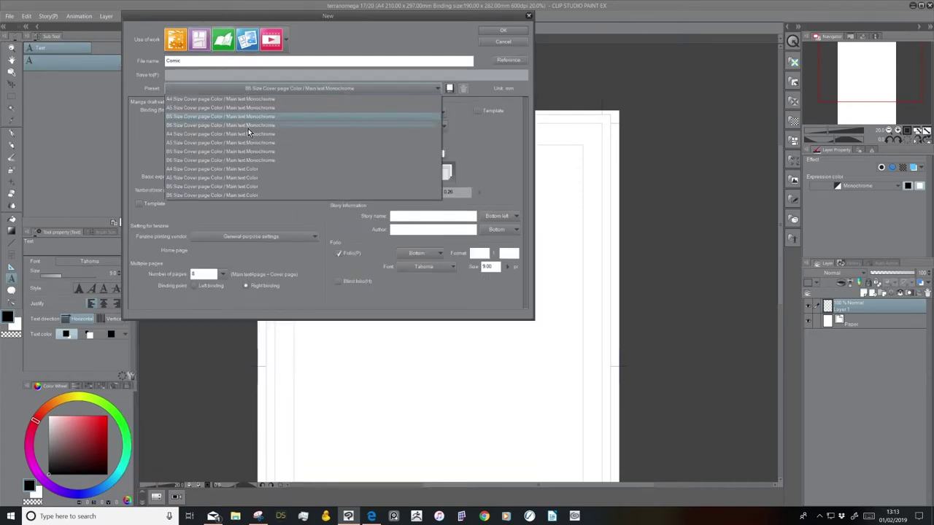
left_click(246, 41)
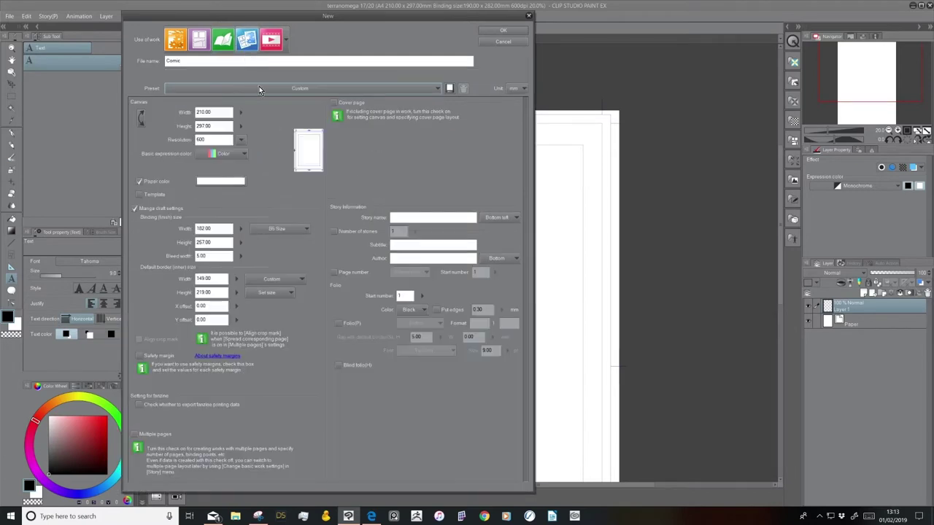
left_click(259, 89)
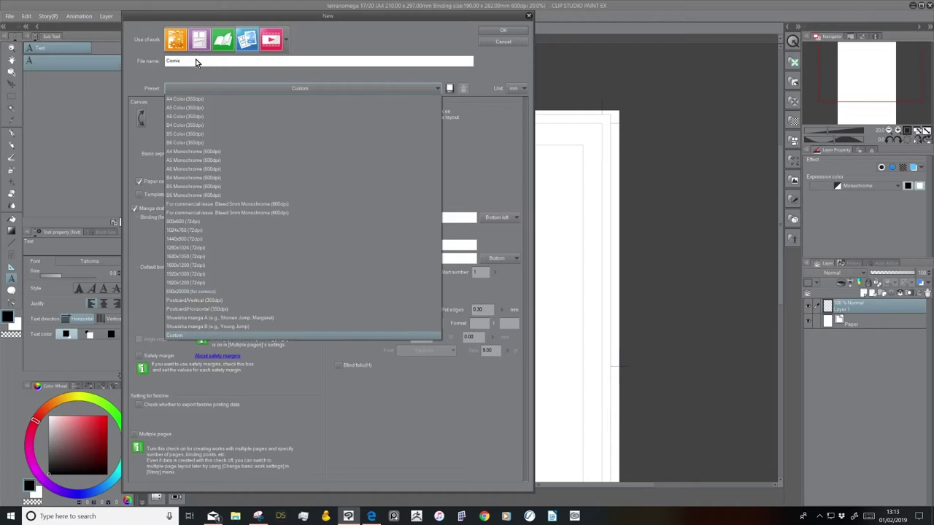
left_click(208, 77)
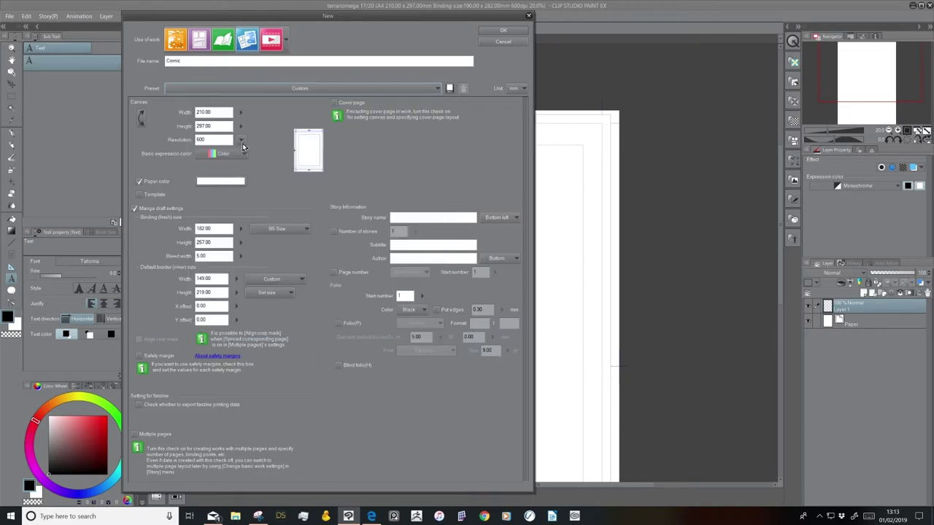
Create a 210 x 297 mm, 600 dpi colour canvas named Comic with a B5 binding size, keeping the Custom preset.
left_click(301, 91)
left_click(290, 89)
left_click(499, 30)
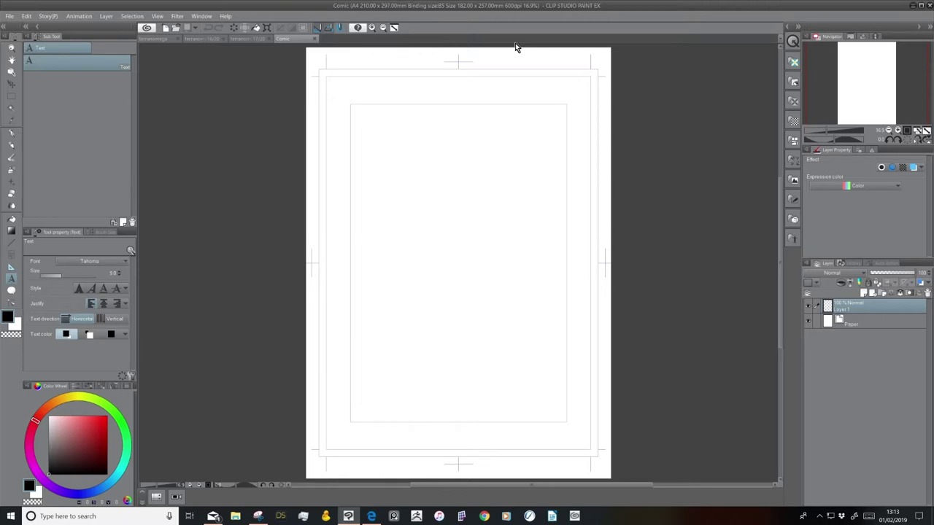
Handwrite the list BLEED, TRIM, SAFE near the page's upper-left corner using the G-pen with brush size about 10.9.
left_click(11, 132)
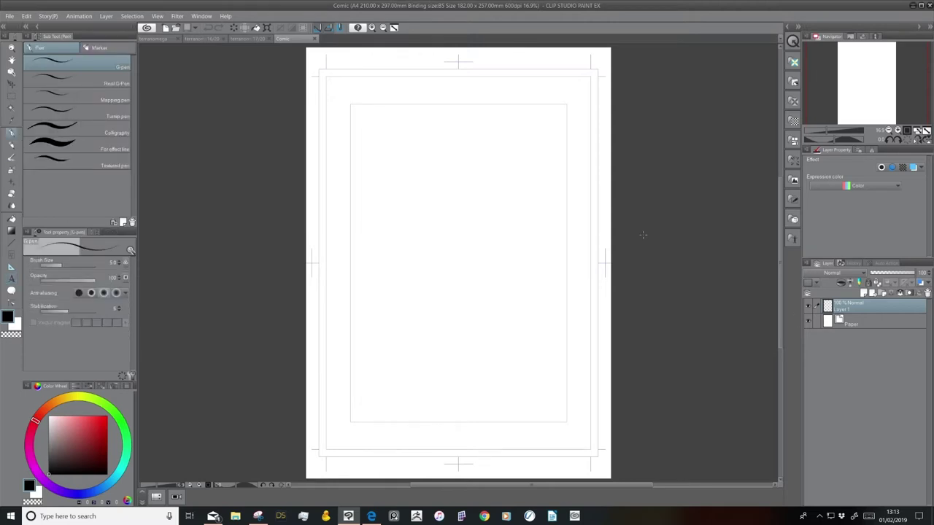
left_click_drag(394, 158, 392, 321)
left_click_drag(62, 267, 67, 269)
mouse_move(359, 115)
left_mouse_down()
mouse_move(371, 113)
mouse_move(364, 123)
left_mouse_up()
mouse_move(369, 117)
left_mouse_down()
mouse_move(386, 118)
mouse_move(373, 108)
mouse_move(386, 106)
mouse_move(360, 135)
mouse_move(368, 126)
left_mouse_up()
mouse_move(369, 126)
left_mouse_down()
mouse_move(371, 134)
mouse_move(378, 126)
left_mouse_up()
left_click_drag(374, 127, 383, 123)
left_click_drag(378, 129, 382, 128)
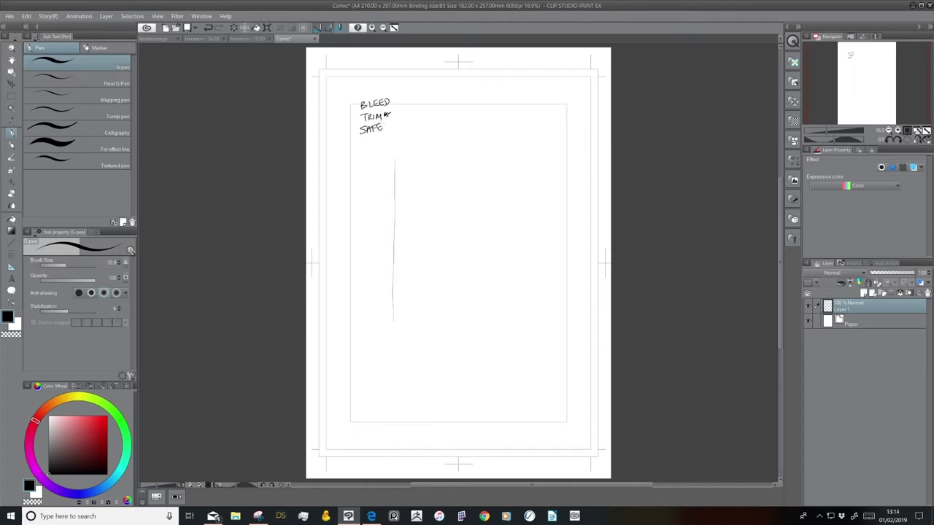
Sketch a freehand upright rectangle in the middle of the page, below the handwritten list.
left_click_drag(394, 222, 393, 286)
left_click_drag(395, 186, 497, 189)
mouse_move(394, 187)
left_mouse_down()
mouse_move(389, 323)
mouse_move(513, 319)
left_mouse_up()
left_click_drag(496, 190, 495, 318)
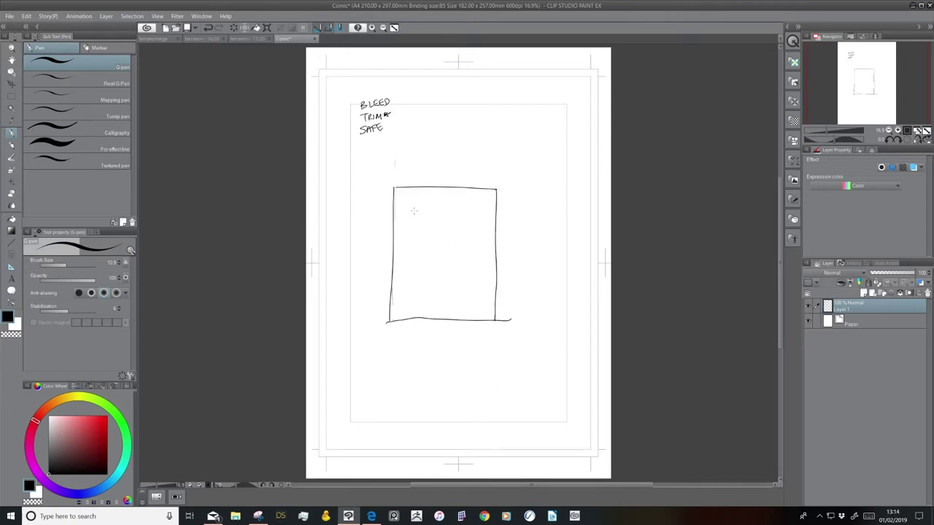
Handwrite SAFE AREA inside the upper part of the sketched rectangle.
mouse_move(421, 211)
left_mouse_down()
mouse_move(416, 221)
mouse_move(430, 217)
left_mouse_up()
mouse_move(433, 212)
left_mouse_down()
mouse_move(433, 222)
mouse_move(439, 211)
left_mouse_up()
left_click_drag(434, 216, 444, 219)
left_click_drag(438, 214, 443, 215)
left_click_drag(437, 210, 446, 207)
mouse_move(416, 242)
left_mouse_down()
mouse_move(439, 232)
mouse_move(445, 239)
left_mouse_up()
left_click_drag(436, 235, 446, 233)
Sketch a speech balloon in the rectangle's upper-right corner and a small figure in its upper-left corner.
mouse_move(469, 187)
left_mouse_down()
mouse_move(473, 203)
mouse_move(488, 204)
mouse_move(495, 191)
left_mouse_up()
left_click_drag(475, 192, 485, 199)
left_click_drag(409, 193, 414, 213)
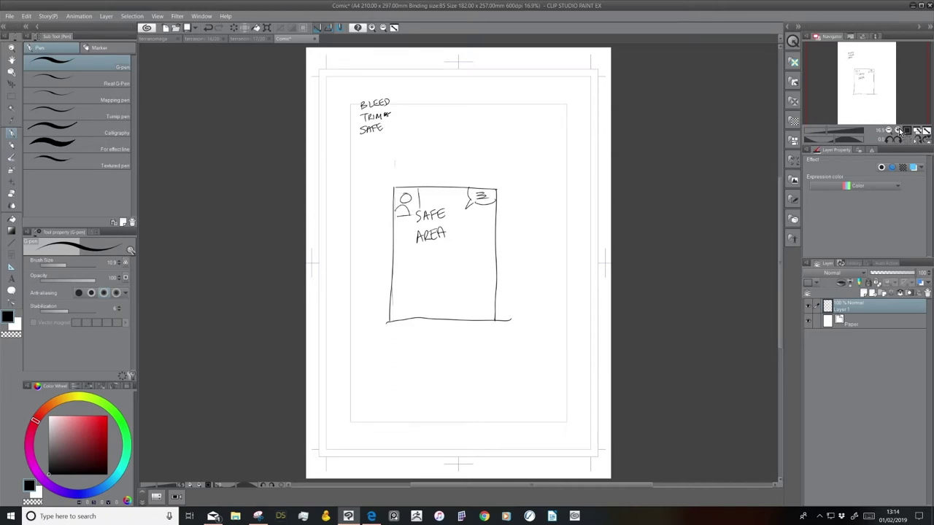
Divide the lower half of the safe-area rectangle into two side-by-side panels with a wide, shallow panel above them.
scroll(504, 226, "up", 1)
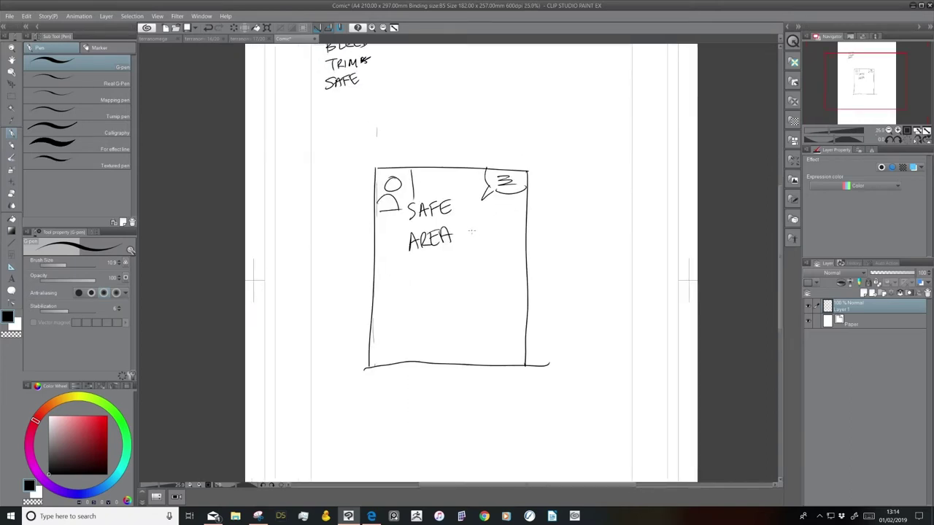
mouse_move(375, 285)
left_mouse_down()
mouse_move(436, 285)
mouse_move(449, 297)
mouse_move(444, 285)
mouse_move(444, 360)
left_mouse_up()
left_click_drag(447, 285, 446, 364)
left_click_drag(446, 285, 526, 284)
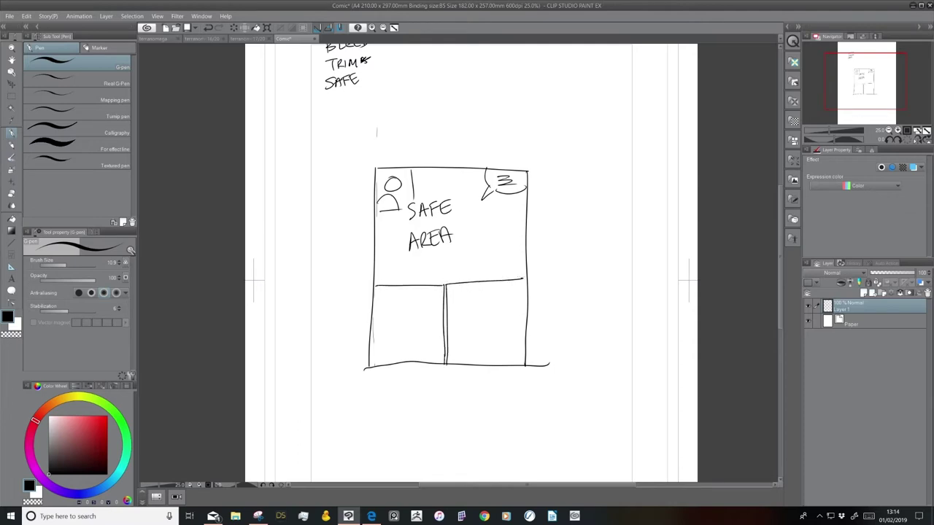
mouse_move(379, 281)
left_mouse_down()
mouse_move(470, 279)
mouse_move(524, 255)
mouse_move(379, 262)
left_mouse_up()
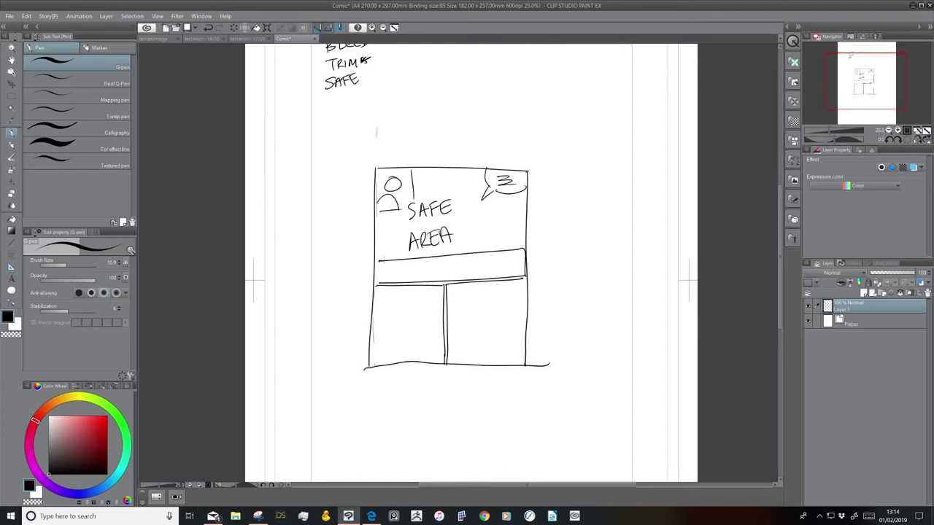
Draw a larger freehand rectangle surrounding the safe-area rectangle.
mouse_move(338, 120)
left_mouse_down()
mouse_move(333, 401)
mouse_move(354, 119)
mouse_move(569, 106)
mouse_move(562, 414)
mouse_move(336, 413)
left_mouse_up()
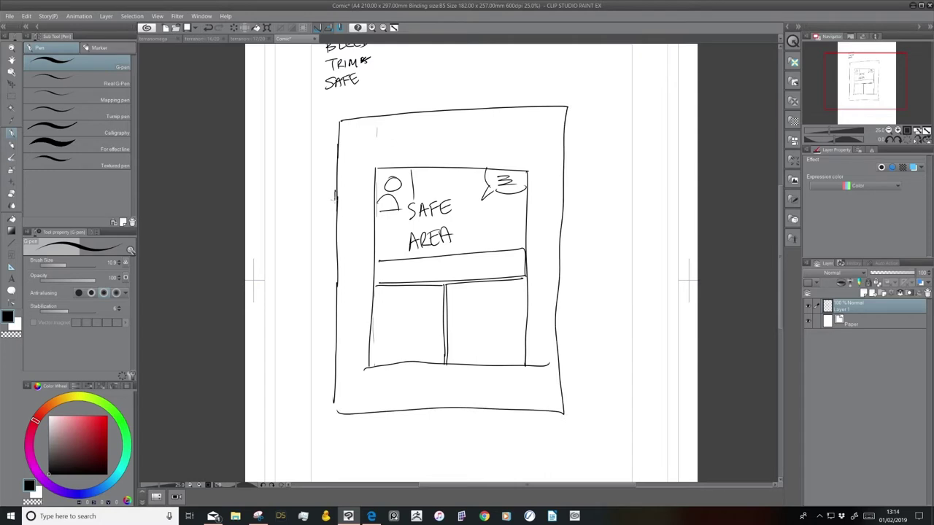
Sketch a facing page's upper and lower edges beside the page rectangle and mark two staples on the shared spine.
left_click_drag(340, 122, 272, 122)
left_click_drag(336, 413, 276, 421)
left_click_drag(334, 312, 336, 322)
Retrace the safe-area rectangle's outline and draw a larger bleed rectangle around the page rectangle.
mouse_move(374, 166)
left_mouse_down()
mouse_move(368, 372)
mouse_move(527, 365)
left_mouse_up()
left_click_drag(528, 169, 524, 361)
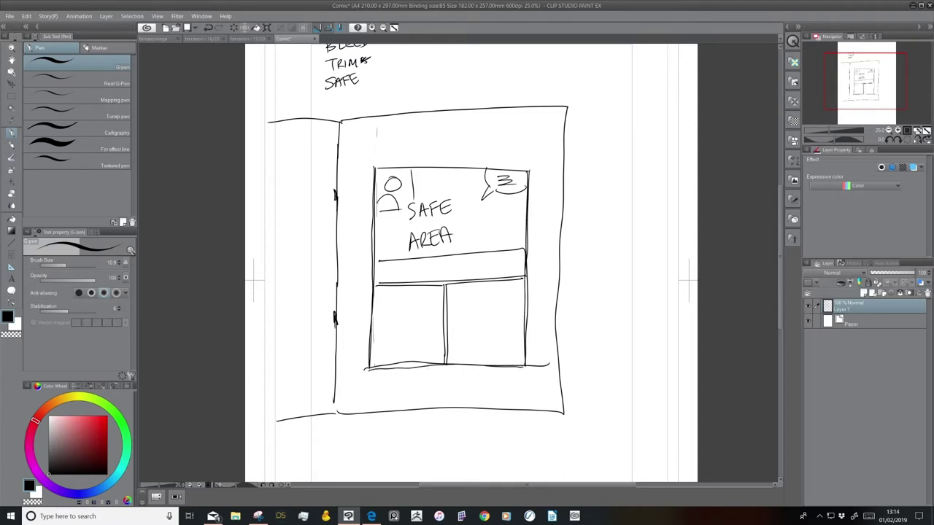
left_click_drag(385, 167, 524, 167)
mouse_move(346, 111)
left_mouse_down()
mouse_move(334, 113)
mouse_move(326, 429)
mouse_move(576, 430)
mouse_move(583, 105)
mouse_move(496, 98)
mouse_move(336, 110)
left_mouse_up()
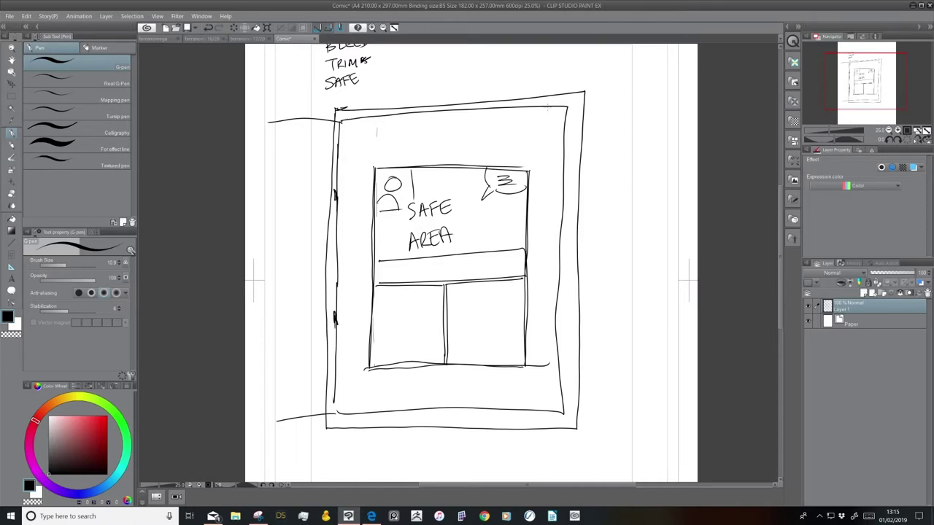
Draw a spiky quarter-circle shape across the page's upper-right corner out to the bleed edge and hatch its inside.
left_click_drag(548, 116, 559, 108)
left_click_drag(555, 143, 563, 133)
mouse_move(530, 102)
left_mouse_down()
mouse_move(566, 154)
mouse_move(577, 153)
mouse_move(534, 146)
mouse_move(561, 163)
left_mouse_up()
mouse_move(533, 123)
left_mouse_down()
mouse_move(513, 114)
mouse_move(531, 95)
left_mouse_up()
left_click_drag(576, 153, 584, 147)
left_click_drag(533, 99, 582, 89)
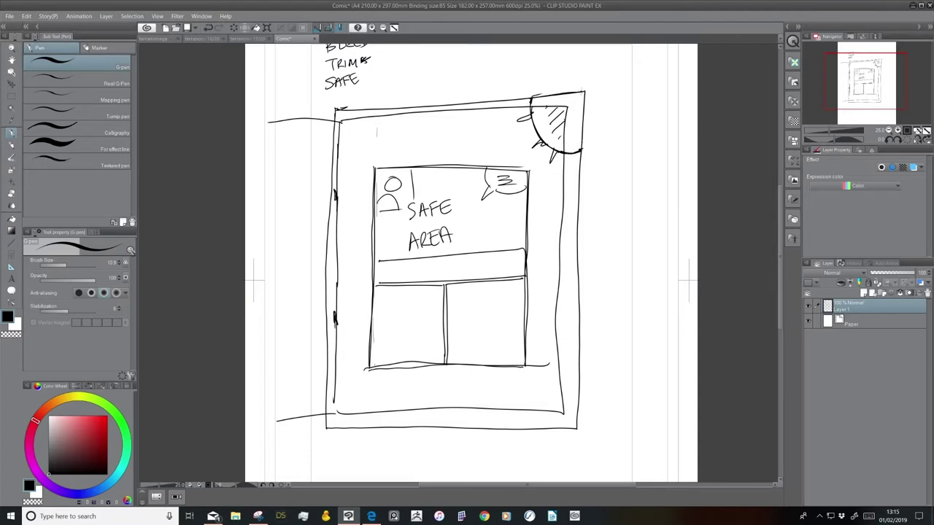
Hatch the part of the corner shape between the page and bleed outlines and handwrite BLEED beside it.
mouse_move(530, 107)
left_mouse_down()
mouse_move(556, 117)
mouse_move(550, 99)
mouse_move(536, 97)
mouse_move(577, 105)
left_mouse_up()
left_click_drag(573, 103, 582, 115)
left_click_drag(531, 111, 545, 104)
left_click_drag(574, 190, 595, 160)
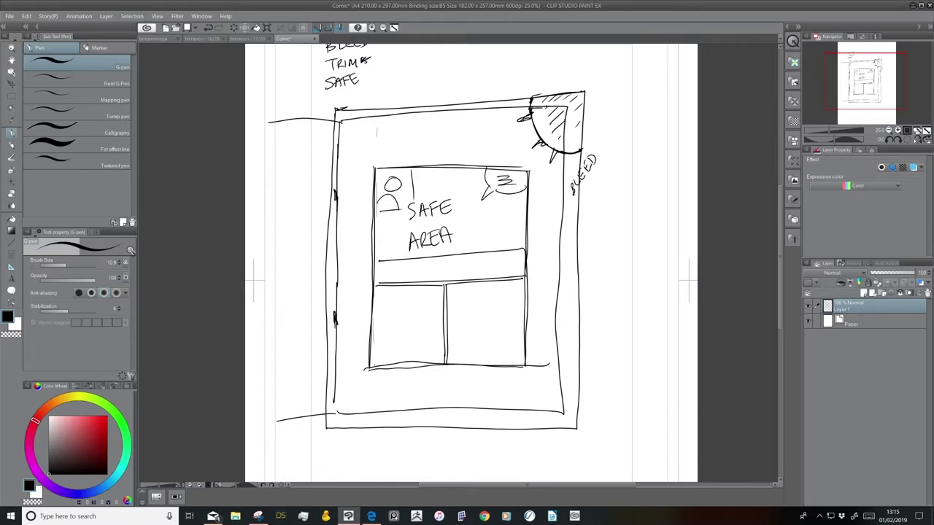
Retrace the page rectangle's right edge and hatch narrow strips along its right and bottom edges.
mouse_move(566, 107)
left_mouse_down()
mouse_move(557, 414)
mouse_move(573, 413)
mouse_move(570, 219)
left_mouse_up()
mouse_move(560, 395)
left_mouse_down()
mouse_move(570, 374)
mouse_move(566, 319)
left_mouse_up()
left_click_drag(568, 413, 560, 419)
left_click_drag(563, 413, 544, 416)
left_click_drag(550, 410, 534, 416)
mouse_move(349, 417)
left_mouse_down()
mouse_move(359, 422)
mouse_move(343, 423)
left_mouse_up()
left_click_drag(343, 420, 369, 419)
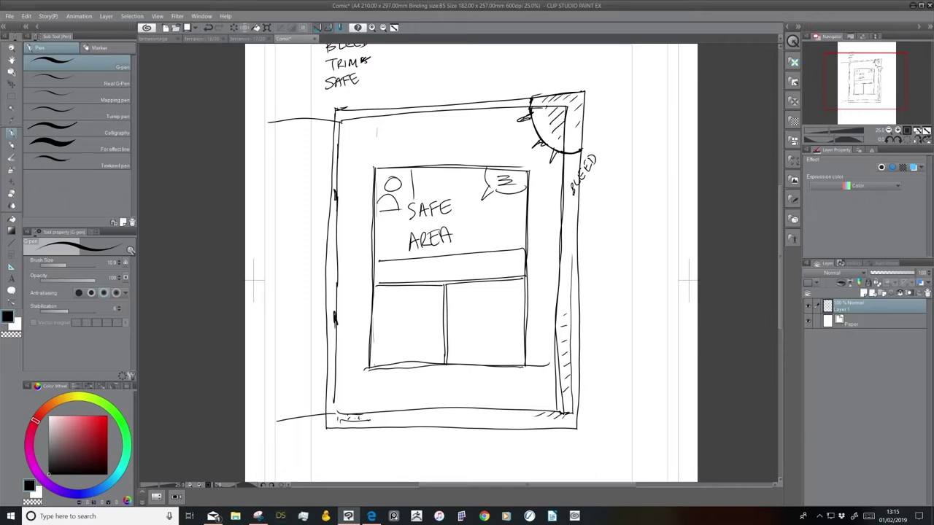
left_click_drag(340, 418, 556, 415)
mouse_move(568, 173)
left_mouse_down()
mouse_move(555, 396)
mouse_move(555, 411)
mouse_move(568, 413)
mouse_move(556, 400)
mouse_move(560, 407)
mouse_move(562, 388)
left_mouse_up()
mouse_move(575, 368)
left_mouse_down()
mouse_move(560, 376)
mouse_move(561, 362)
left_mouse_up()
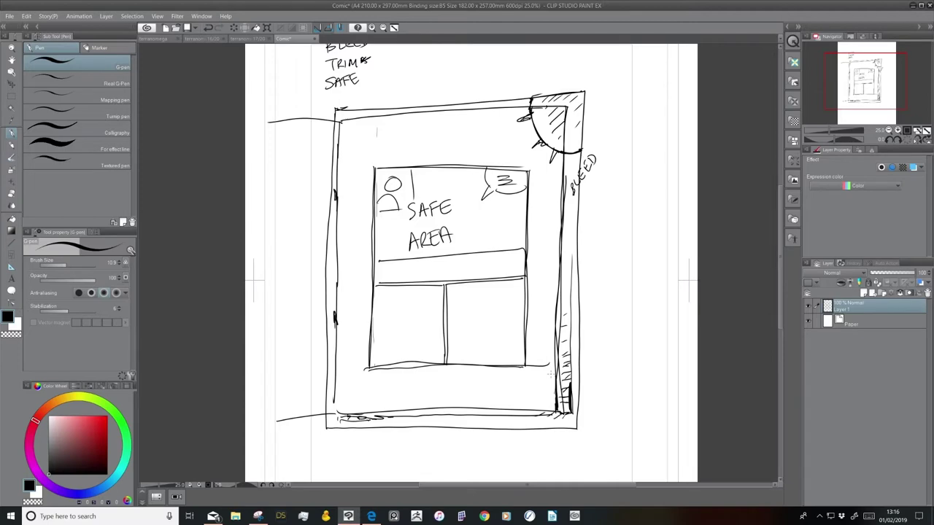
Draw two curved lines from the top panel's speech balloon area up past the page edge and add hatching in the bleed corner.
scroll(525, 376, "up", 3)
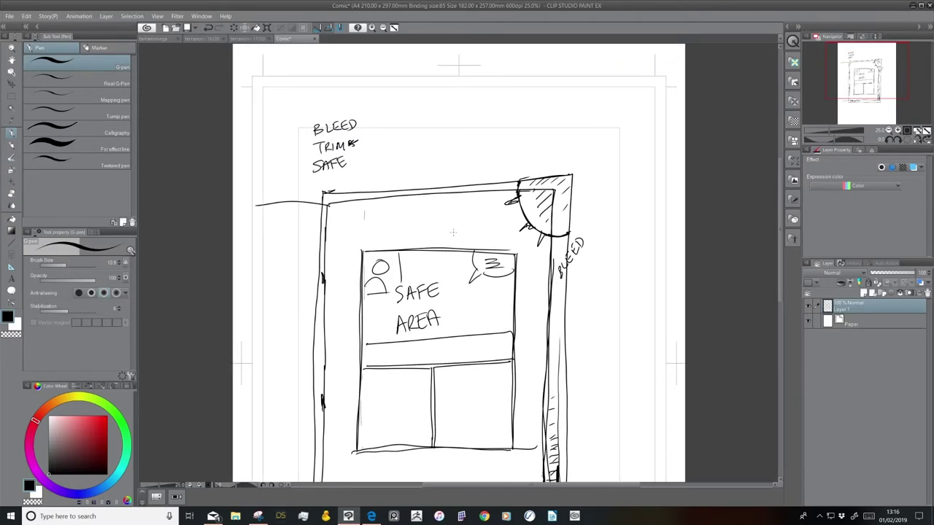
mouse_move(442, 254)
left_mouse_down()
mouse_move(482, 175)
mouse_move(513, 140)
left_mouse_up()
mouse_move(476, 256)
left_mouse_down()
mouse_move(517, 170)
mouse_move(539, 188)
mouse_move(500, 194)
left_mouse_up()
left_click_drag(562, 190, 559, 208)
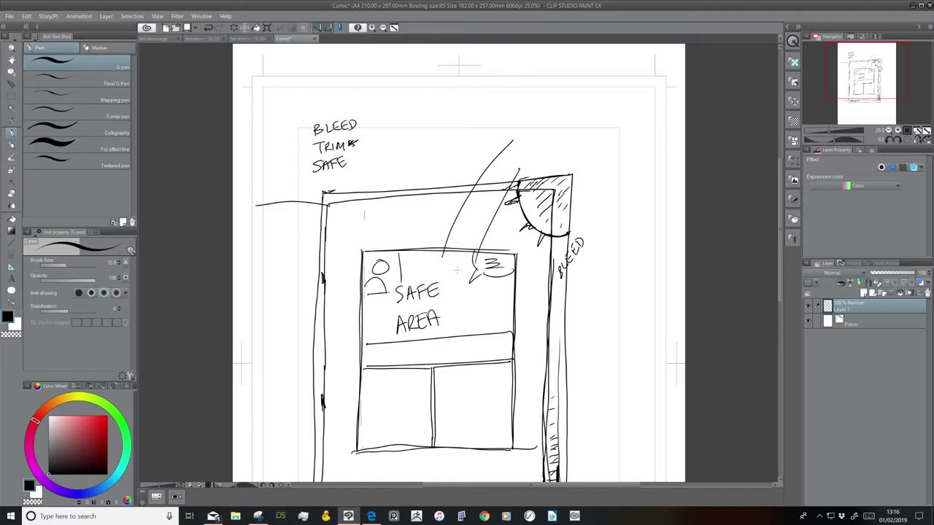
Clear the whole sketch from the layer and handwrite BLEED, TRIM and SAFE as a stacked list.
scroll(440, 372, "down", 2)
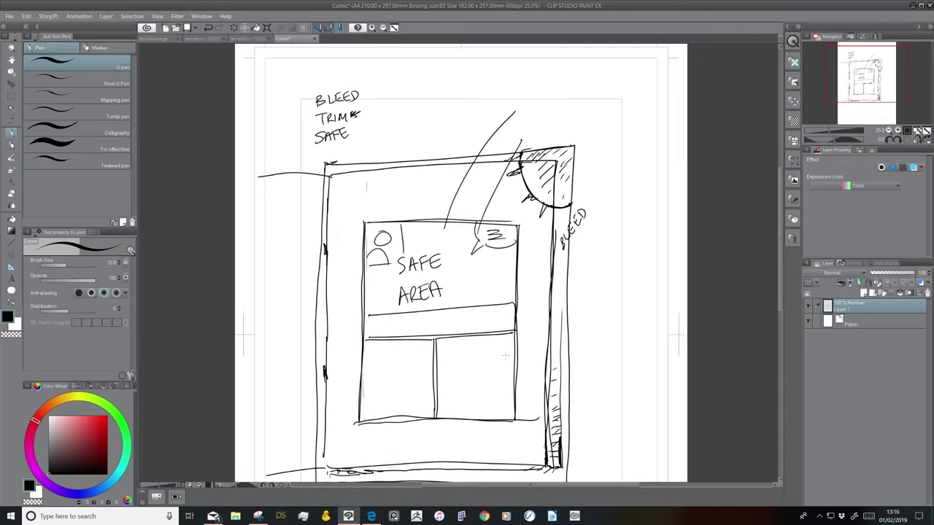
scroll(492, 322, "up", 1)
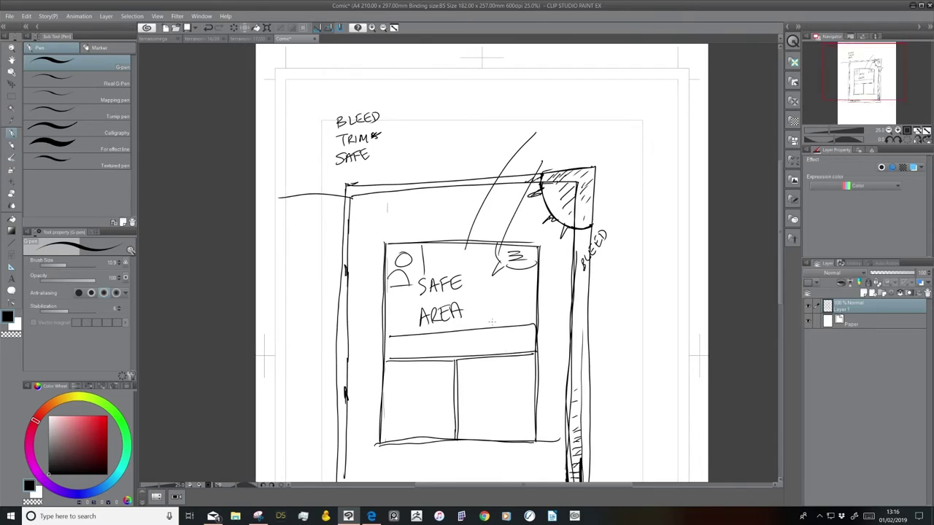
key("Delete")
left_click_drag(366, 174, 367, 192)
left_click_drag(375, 173, 390, 189)
left_click_drag(390, 174, 395, 181)
left_click_drag(391, 188, 398, 189)
left_click_drag(399, 174, 403, 189)
mouse_move(403, 173)
left_mouse_down()
mouse_move(410, 184)
mouse_move(372, 214)
left_mouse_up()
mouse_move(378, 203)
left_mouse_down()
mouse_move(378, 215)
mouse_move(389, 215)
left_mouse_up()
mouse_move(388, 203)
left_mouse_down()
mouse_move(388, 214)
mouse_move(399, 200)
mouse_move(405, 211)
mouse_move(372, 232)
mouse_move(383, 221)
mouse_move(392, 234)
left_mouse_up()
left_click_drag(391, 221, 397, 227)
left_click_drag(401, 221, 401, 234)
left_click_drag(401, 233, 406, 220)
left_click_drag(401, 227, 406, 227)
Draw a tall black rectangle beside the labels and an arrow from BLEED to its upper-left corner.
mouse_move(443, 194)
left_mouse_down()
mouse_move(451, 360)
mouse_move(455, 192)
mouse_move(563, 192)
mouse_move(572, 359)
left_mouse_up()
left_click_drag(451, 364, 574, 362)
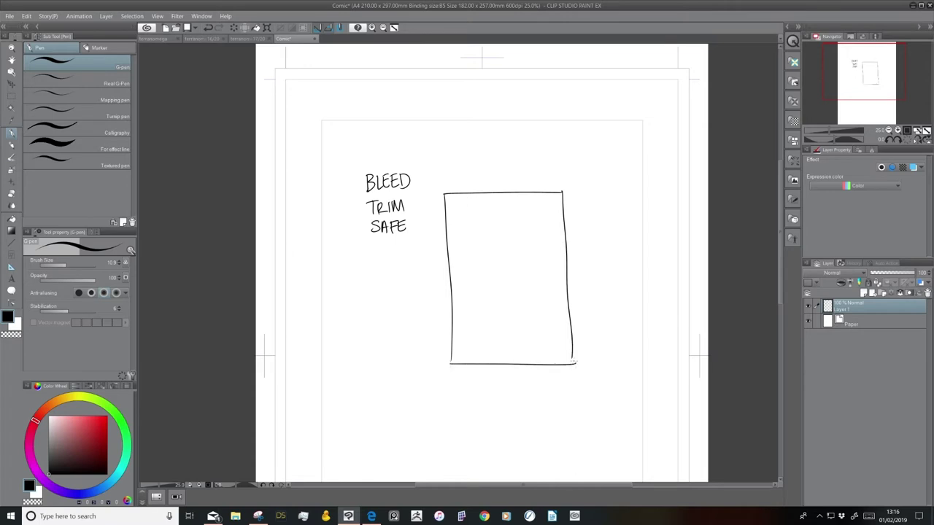
left_click_drag(415, 185, 444, 195)
left_click_drag(444, 194, 439, 198)
Draw a red rectangle inside the black one, connect it to TRIM, and hatch the strip between their left edges.
left_click(108, 427)
mouse_move(413, 206)
left_mouse_down()
mouse_move(461, 207)
mouse_move(465, 354)
mouse_move(552, 352)
mouse_move(561, 322)
mouse_move(550, 212)
mouse_move(460, 202)
mouse_move(452, 215)
left_mouse_up()
left_click_drag(461, 212, 454, 221)
left_click_drag(462, 226, 455, 251)
left_click_drag(461, 259, 457, 267)
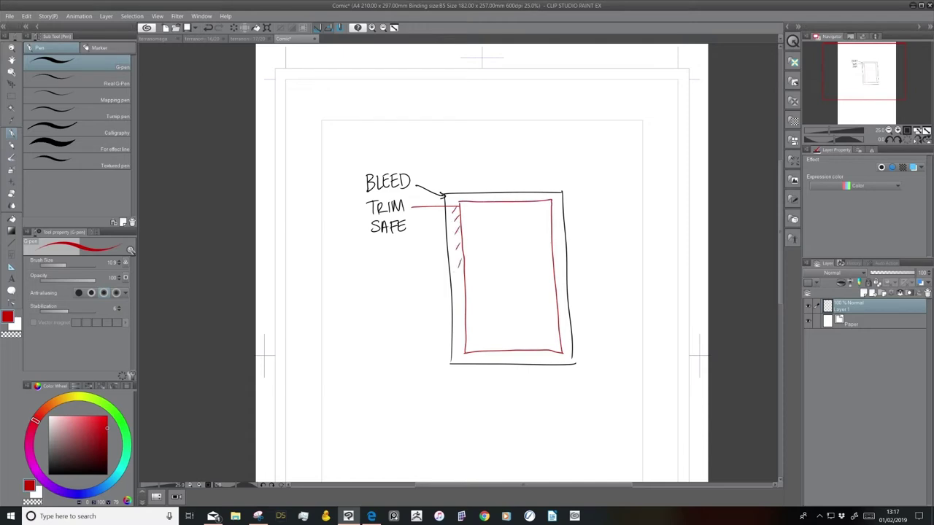
Draw a green rectangle inside the red one and connect it to SAFE with a green line.
left_click(122, 422)
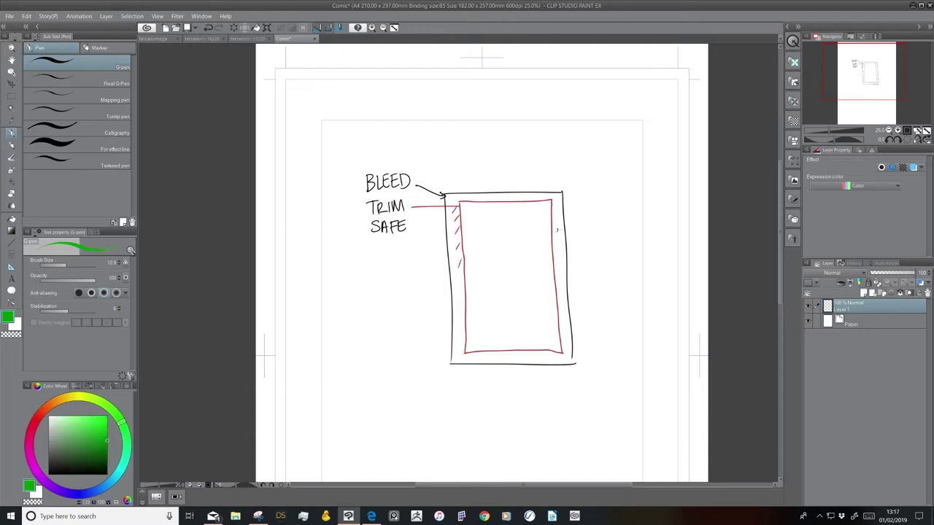
left_click_drag(409, 227, 536, 224)
mouse_move(478, 225)
left_mouse_down()
mouse_move(477, 327)
mouse_move(547, 329)
left_mouse_up()
left_click_drag(536, 223, 546, 327)
Return the drawing color to black, lower the diagram layer's opacity to 41%, and add a new layer above it.
left_click(574, 319, "alt")
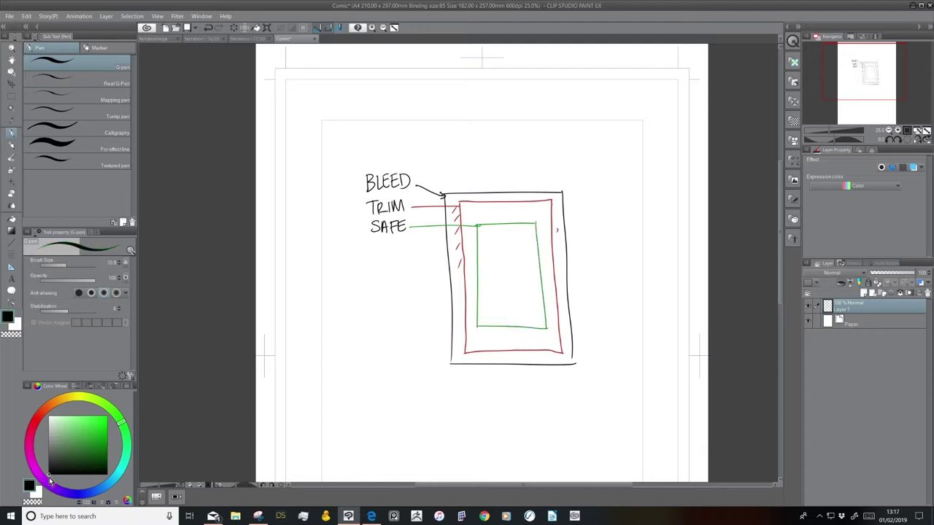
left_click(889, 273)
left_click(863, 295)
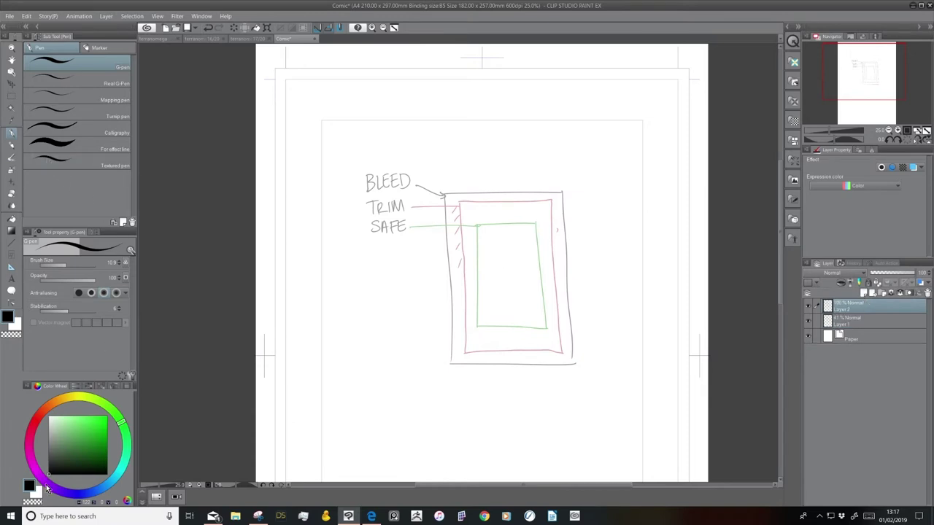
Sketch a panel with a figure running into the bleed, a small panel with figure and balloon, and a wide panel below.
mouse_move(491, 194)
left_mouse_down()
mouse_move(493, 258)
mouse_move(451, 260)
left_mouse_up()
left_click_drag(477, 218, 452, 259)
mouse_move(478, 235)
left_mouse_down()
mouse_move(491, 258)
mouse_move(497, 224)
mouse_move(538, 238)
mouse_move(497, 257)
mouse_move(510, 236)
mouse_move(522, 254)
mouse_move(520, 245)
mouse_move(538, 242)
left_mouse_up()
left_click_drag(480, 264, 533, 259)
mouse_move(479, 264)
left_mouse_down()
mouse_move(540, 292)
mouse_move(538, 260)
left_mouse_up()
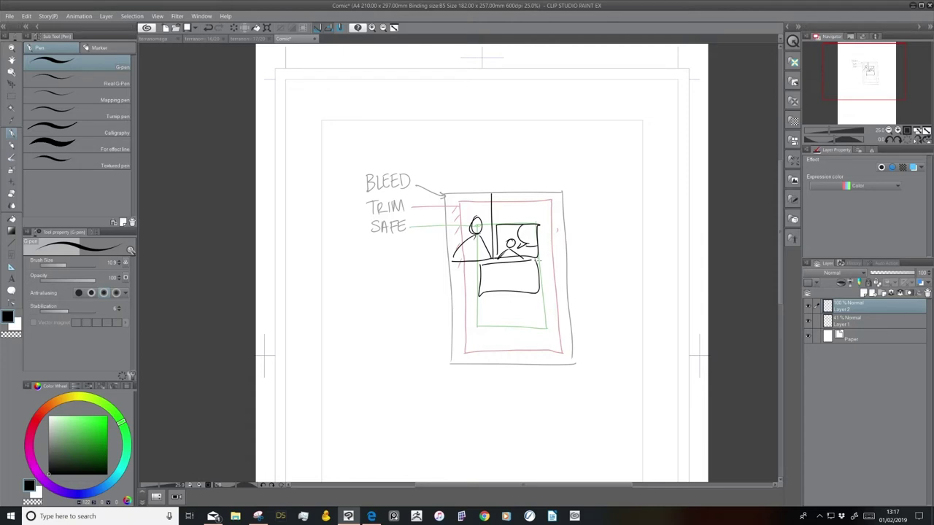
Circle the three labels, handwrite CANVAS above them, and draw an arrow to a new rectangle surrounding the diagram.
mouse_move(361, 151)
left_mouse_down()
mouse_move(352, 161)
mouse_move(373, 151)
mouse_move(389, 159)
mouse_move(368, 238)
mouse_move(418, 166)
left_mouse_up()
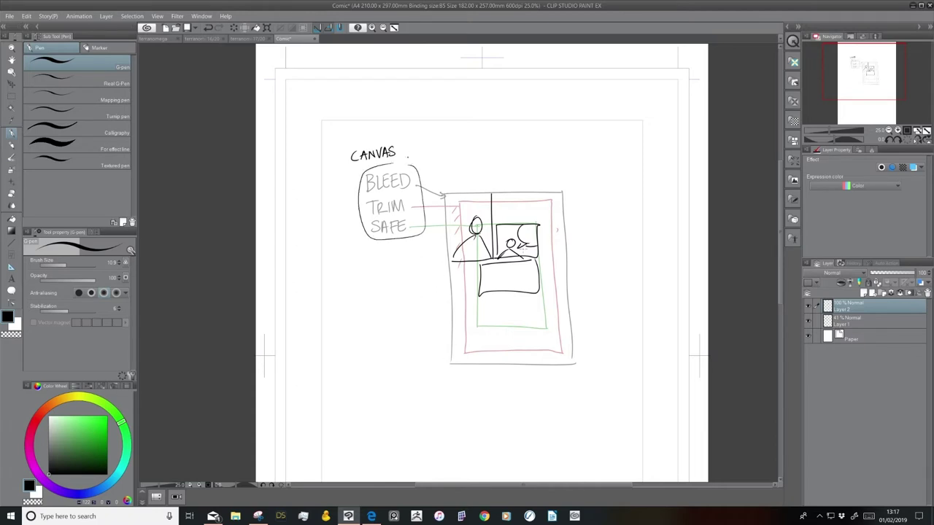
mouse_move(406, 154)
left_mouse_down()
mouse_move(436, 151)
mouse_move(454, 179)
mouse_move(591, 177)
left_mouse_up()
mouse_move(434, 174)
left_mouse_down()
mouse_move(434, 377)
mouse_move(593, 378)
left_mouse_up()
left_click_drag(589, 178, 584, 378)
Add short hatch marks and lines in the margin between the canvas and bleed rectangles, and strike through CANVAS.
left_click_drag(447, 369, 444, 378)
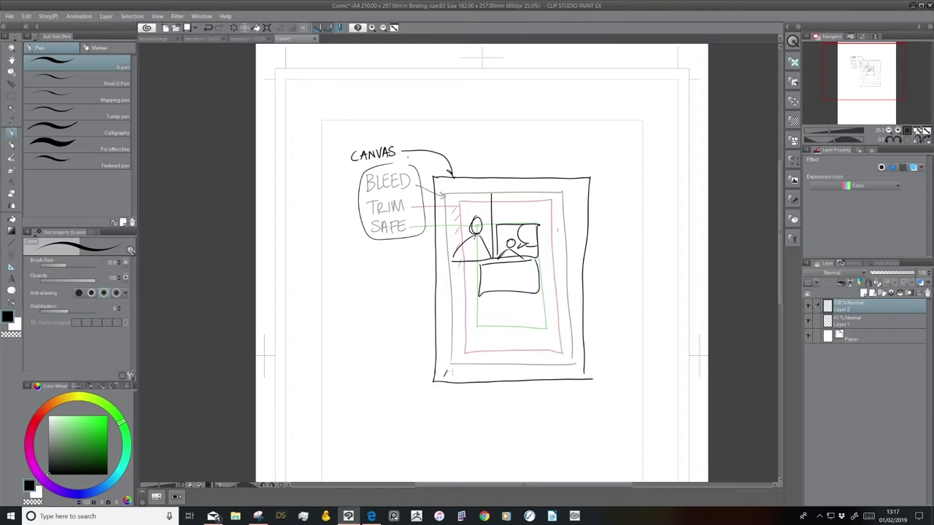
left_click_drag(440, 341, 443, 335)
left_click_drag(439, 326, 443, 321)
left_click_drag(440, 312, 442, 292)
left_click_drag(439, 281, 443, 276)
left_click_drag(449, 187, 453, 182)
left_click_drag(459, 187, 464, 182)
left_click_drag(469, 187, 484, 182)
left_click_drag(489, 186, 494, 182)
left_click_drag(501, 187, 515, 182)
left_click_drag(521, 186, 526, 182)
left_click_drag(536, 373, 572, 373)
left_click_drag(352, 156, 399, 151)
Start a new comic document and choose the A4 Color (350dpi) preset.
left_click(10, 16)
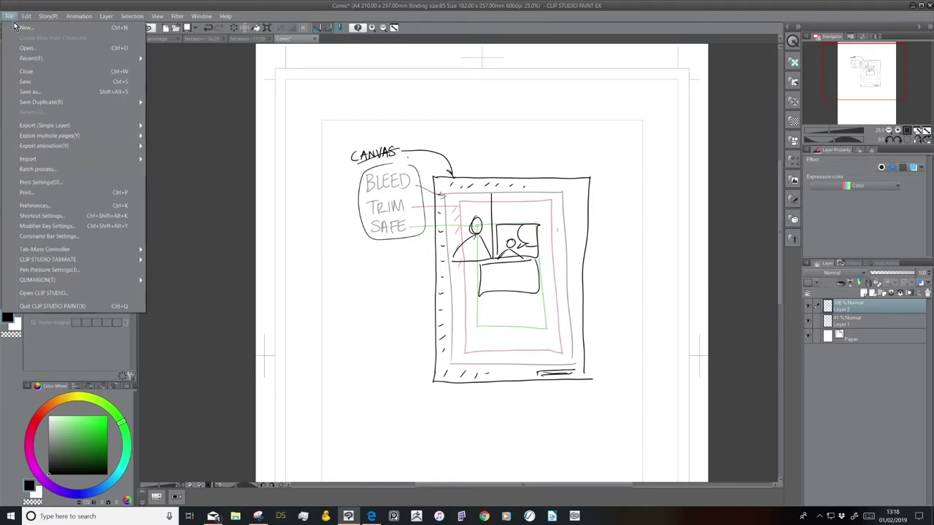
left_click(54, 30)
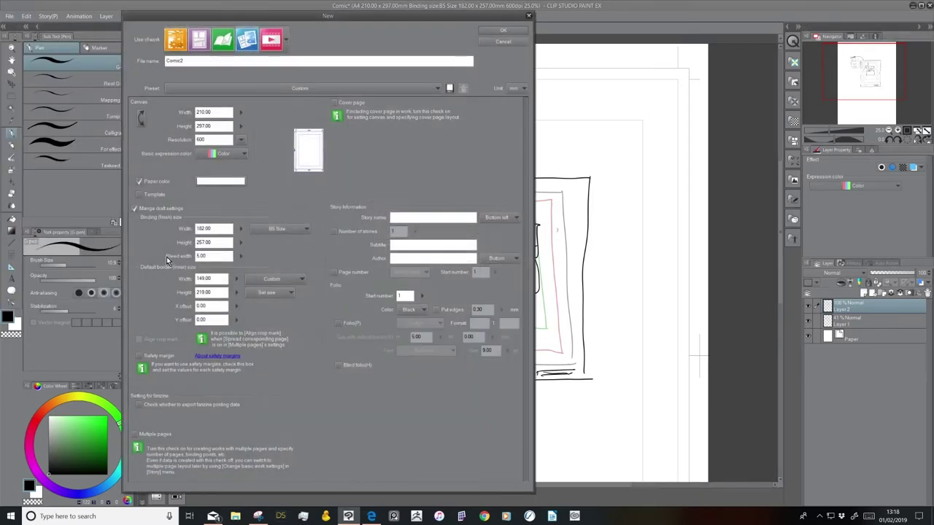
left_click_drag(442, 16, 467, 77)
left_click_drag(416, 57, 396, 58)
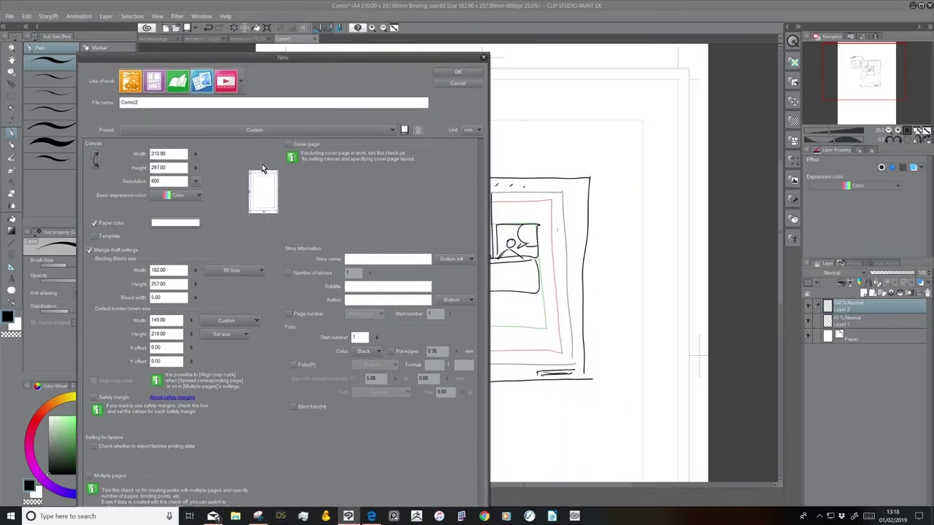
left_click(264, 132)
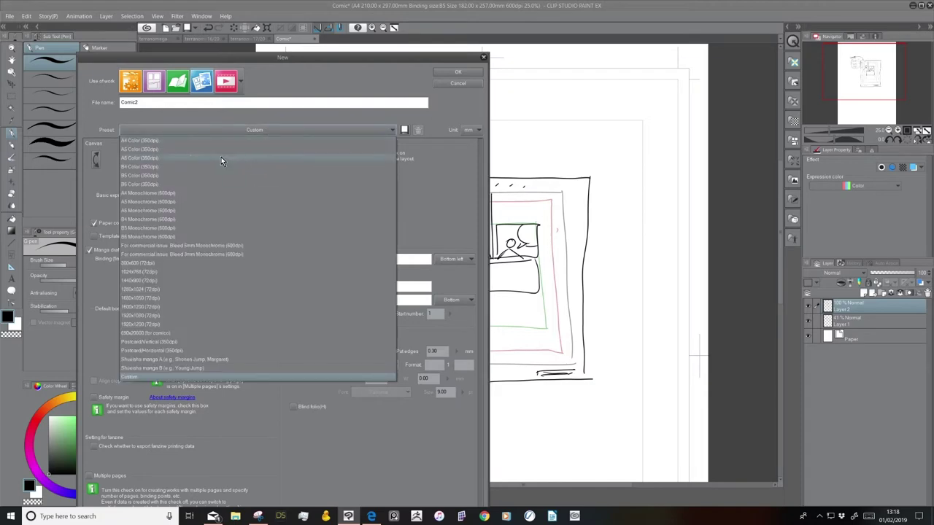
left_click(174, 141)
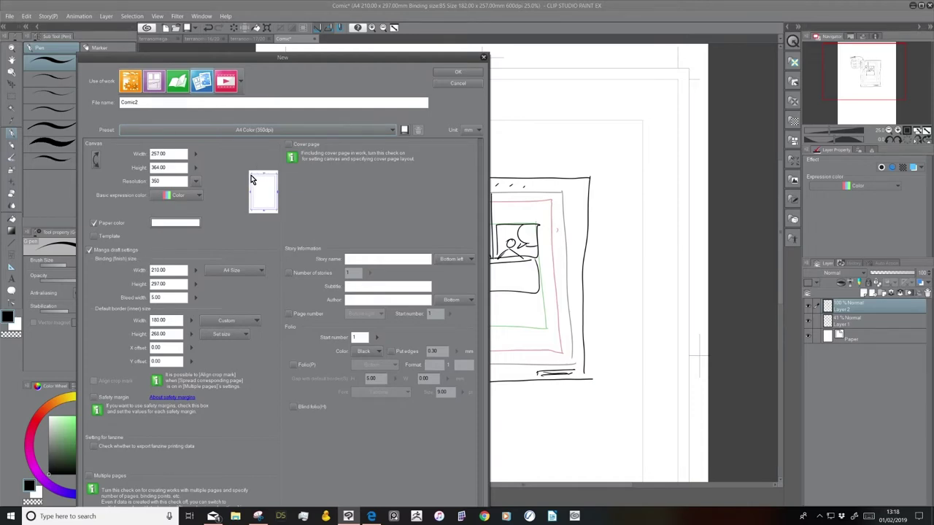
left_click(251, 130)
left_click(402, 130)
Enable multiple pages for the new comic, with left binding and the start page from the right.
left_click_drag(433, 59, 372, 40)
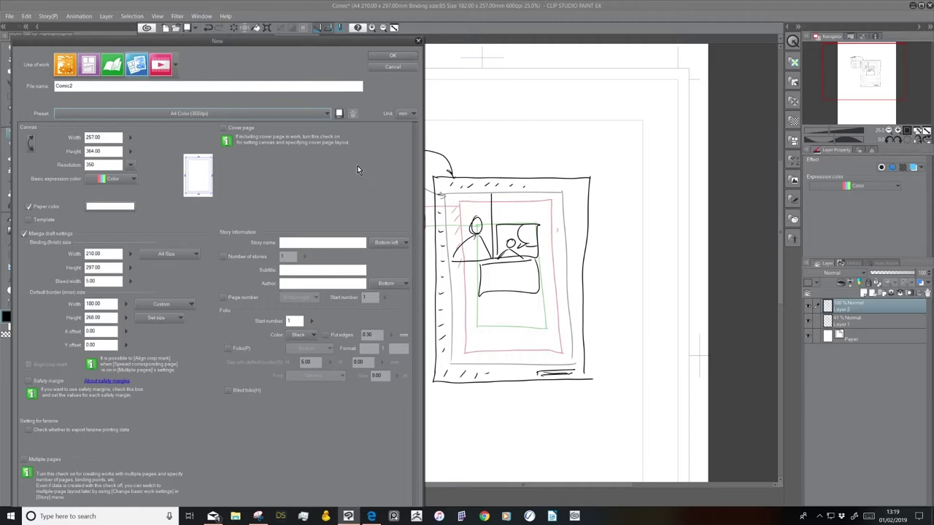
left_click(24, 460)
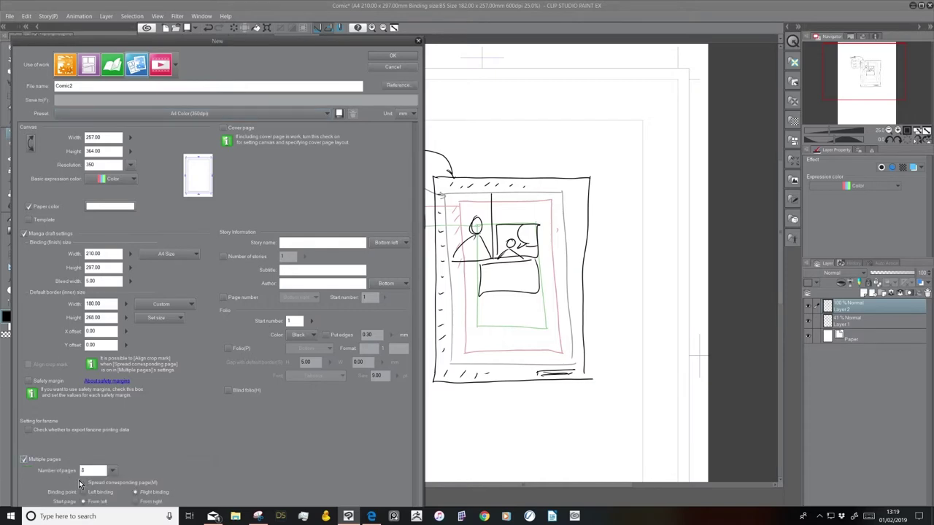
left_click_drag(367, 40, 408, 5)
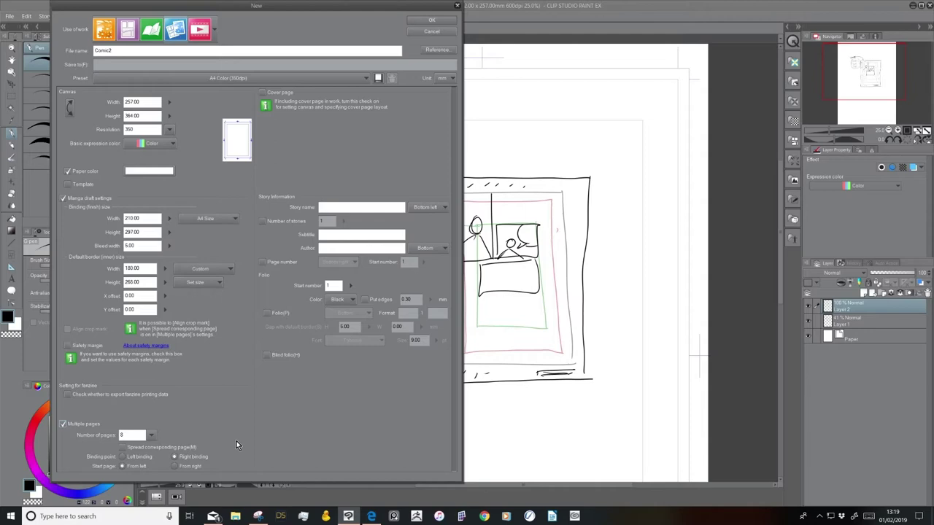
left_click(127, 457)
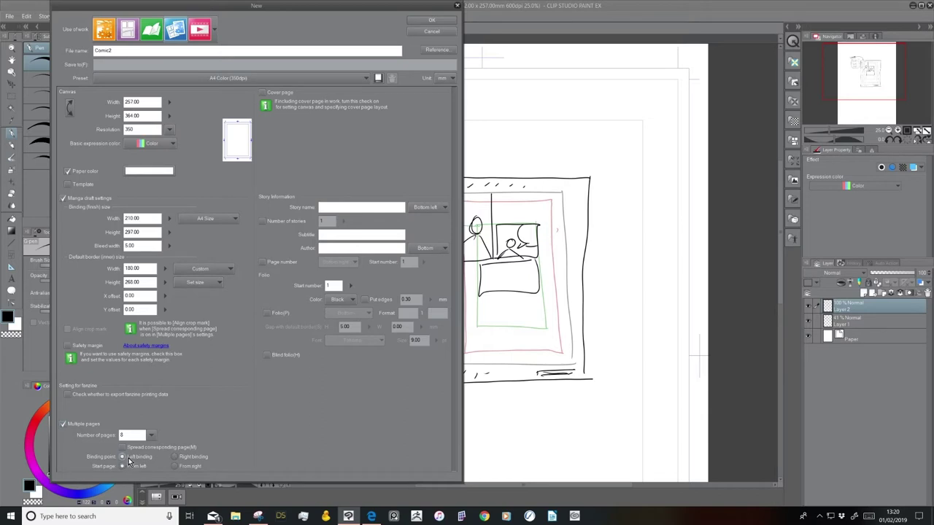
left_click(188, 468)
left_click(138, 466)
left_click(145, 457)
left_click(179, 467)
Set the save location to the Documents folder, name the comic mycomic, and create it.
left_click(427, 23)
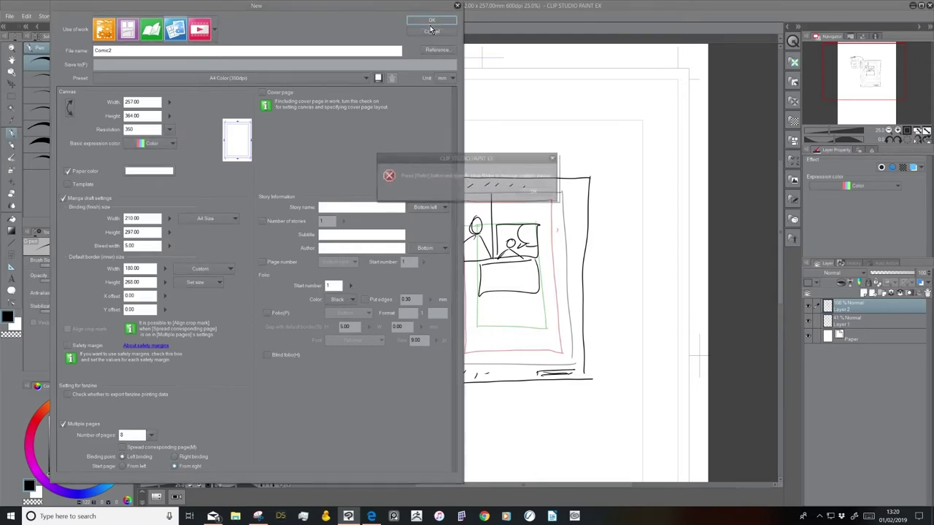
left_click(539, 192)
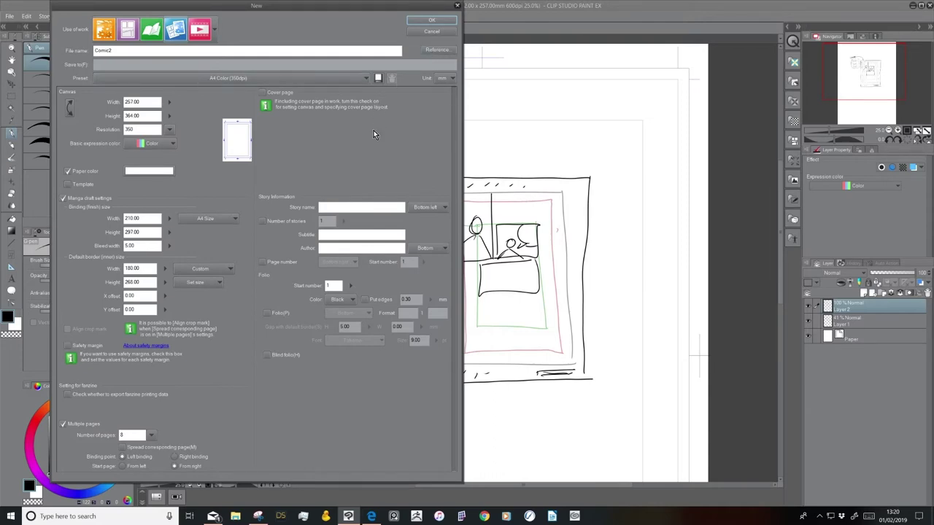
left_click(435, 50)
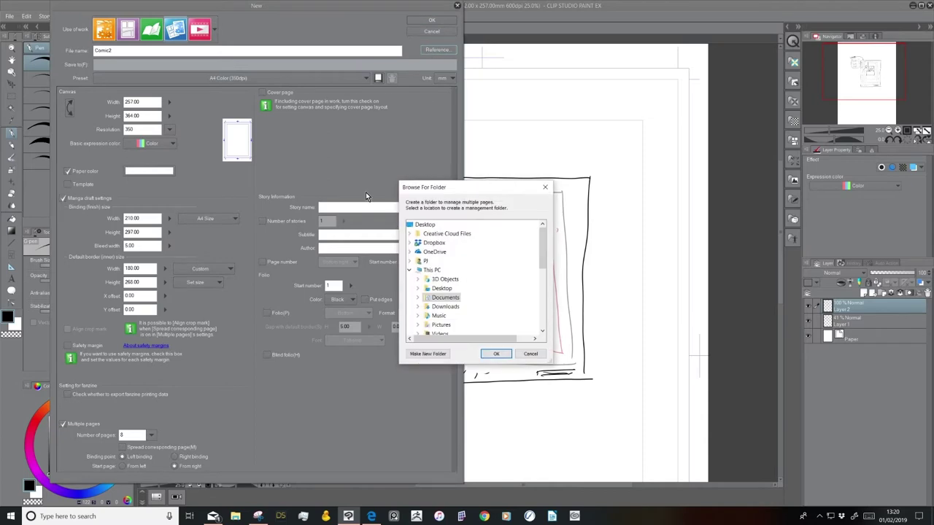
left_click(496, 355)
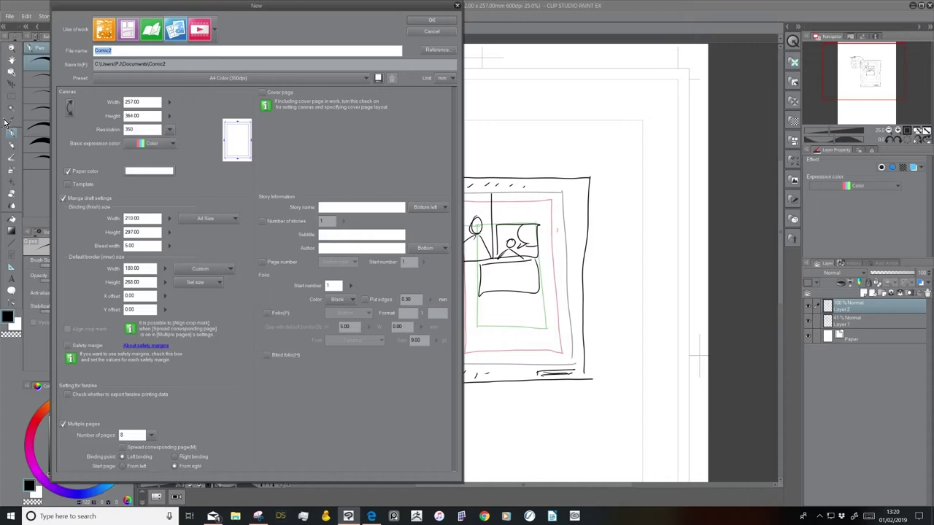
type("mycomic")
left_click(431, 21)
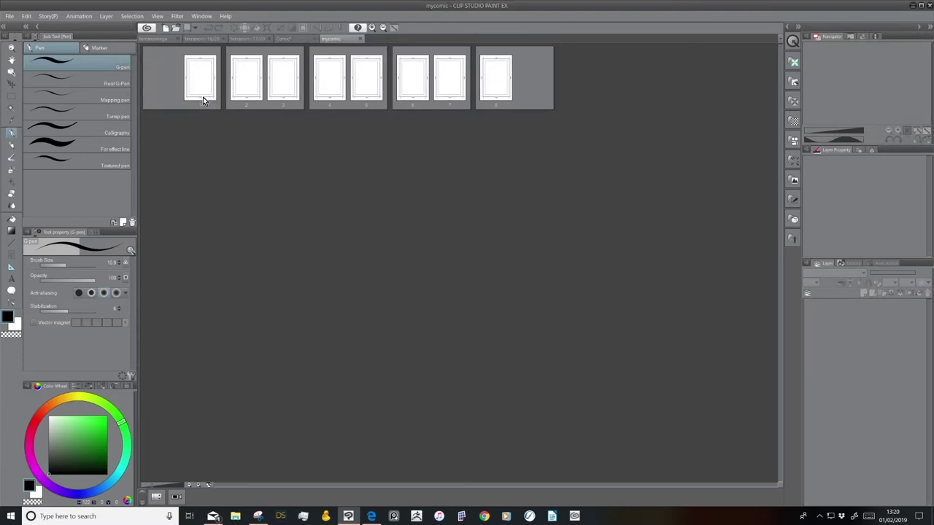
Enlarge the page thumbnails in the overview and select page 1 and page 2 in turn.
left_click(372, 27)
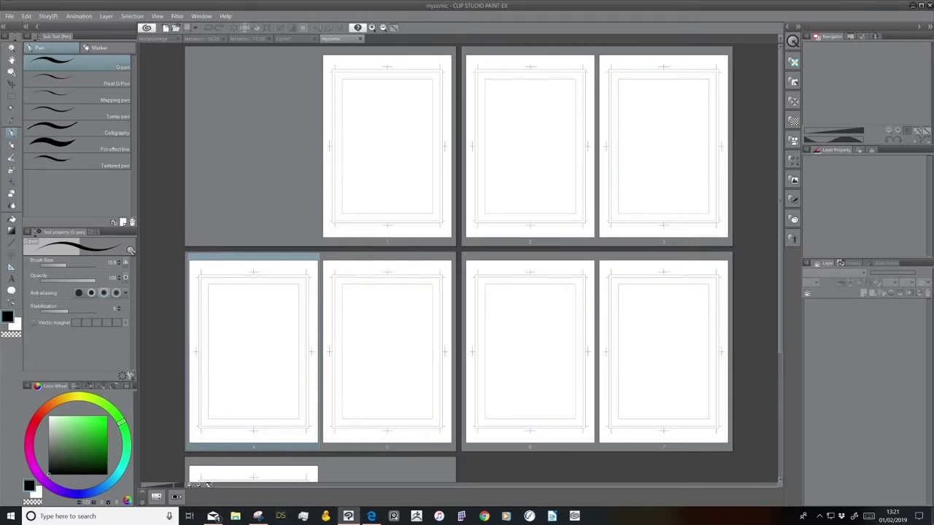
left_click(426, 143)
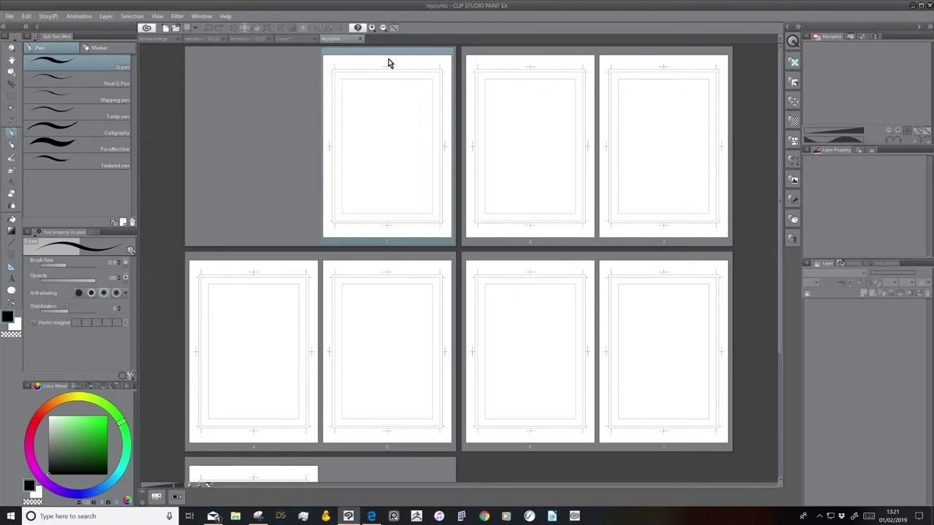
left_click(508, 105)
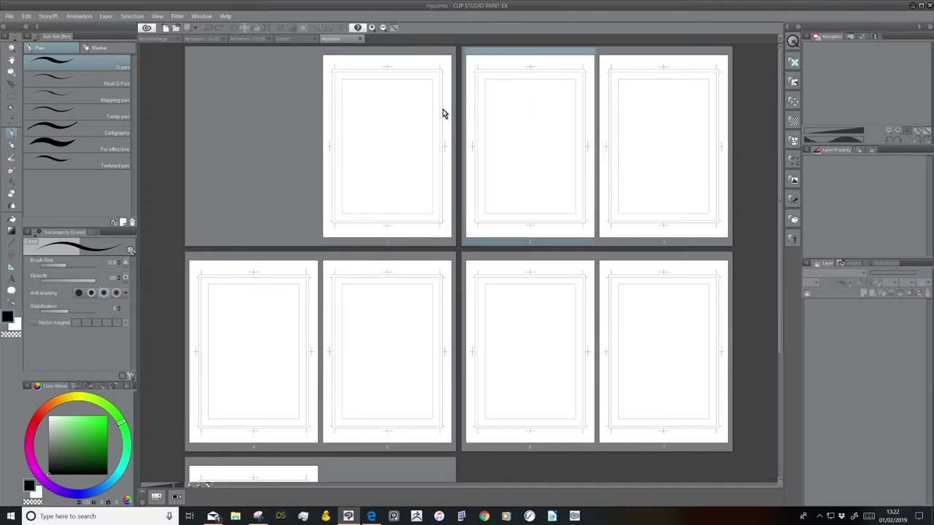
Go through pages 1 to 7 in the page overview to examine how they pair up as facing pages.
left_click(431, 114)
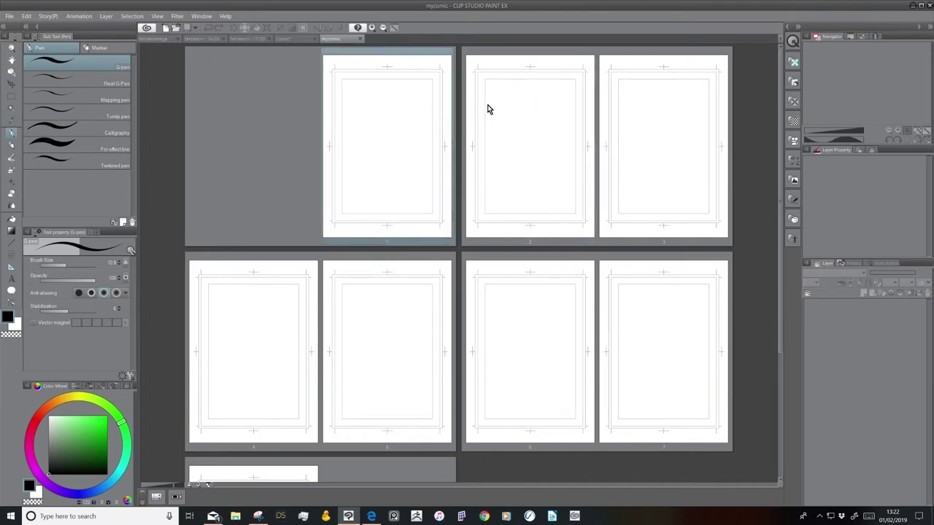
left_click(521, 175)
left_click(613, 169)
left_click(425, 173)
left_click(548, 162)
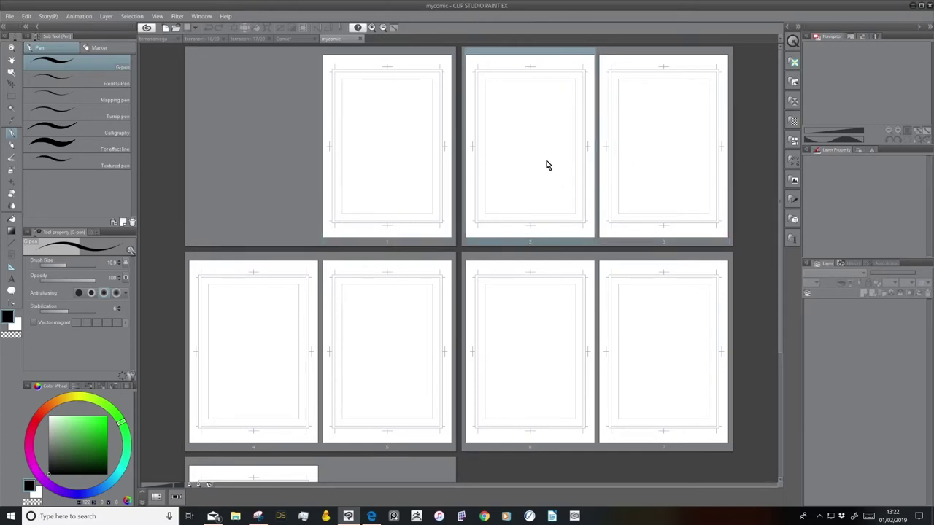
left_click(657, 152)
left_click(277, 354)
left_click(385, 344)
left_click(518, 333)
left_click(649, 323)
scroll(437, 358, "down", 2)
scroll(429, 351, "up", 2)
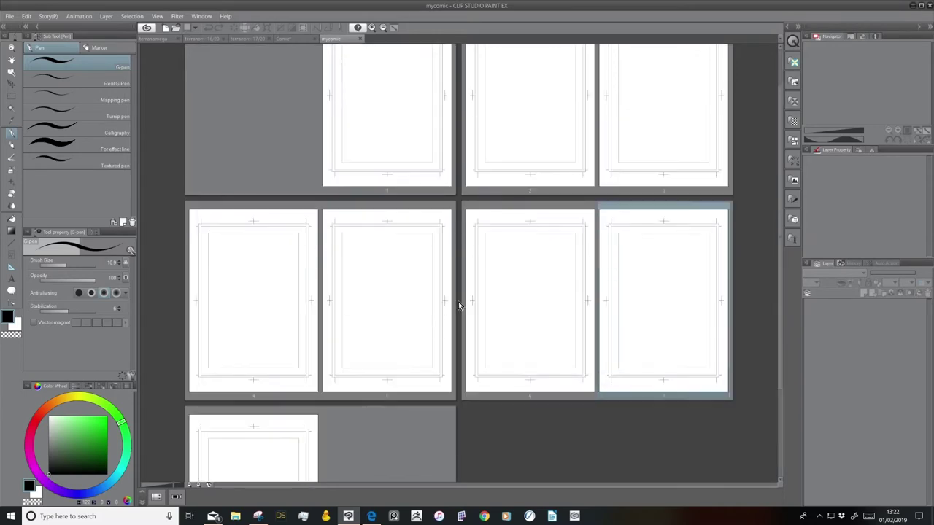
Combine pages 6 and 7 into a spread with crop marks aligned, a gap of 0.00 mm and empty layers deleted.
left_click(568, 273)
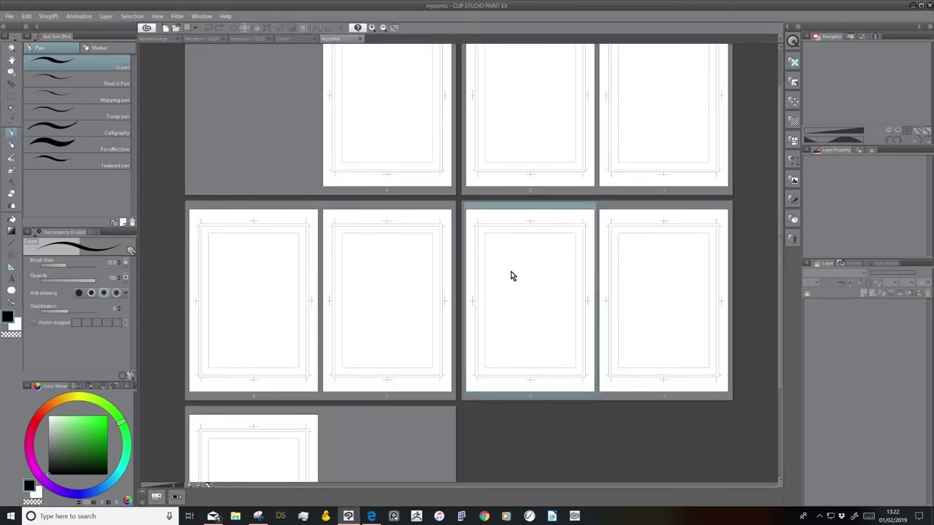
right_click(562, 222)
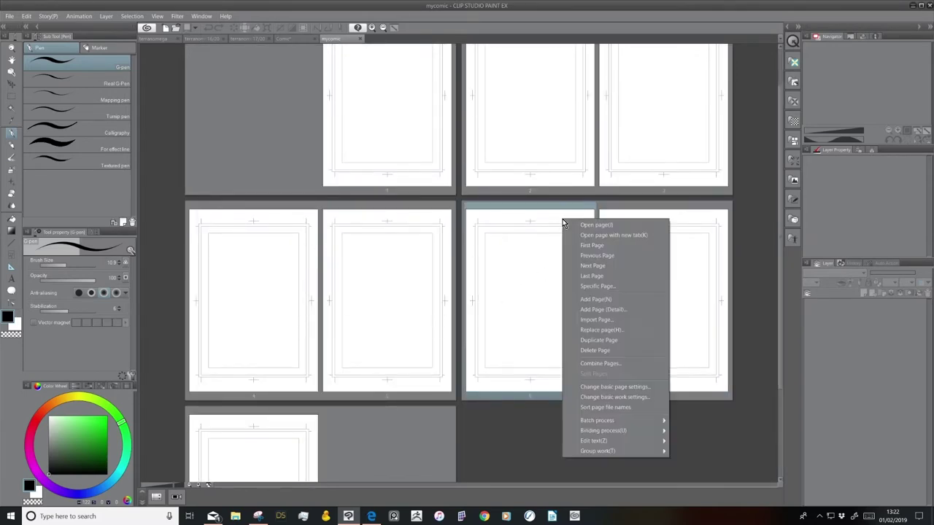
left_click(605, 364)
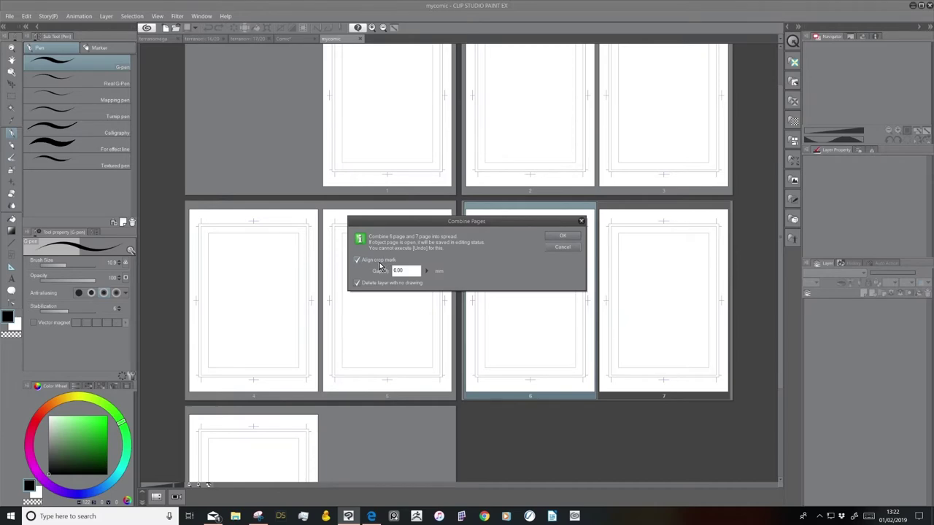
left_click(561, 236)
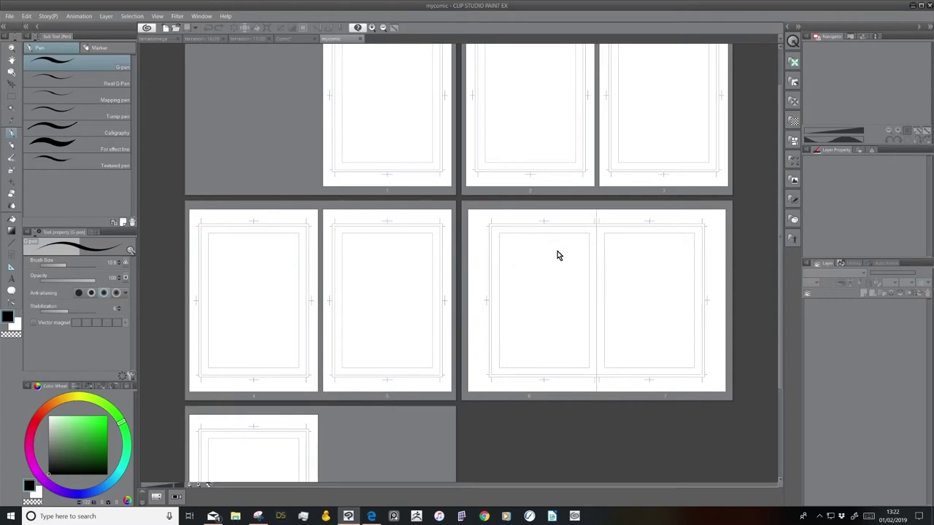
left_click(383, 28)
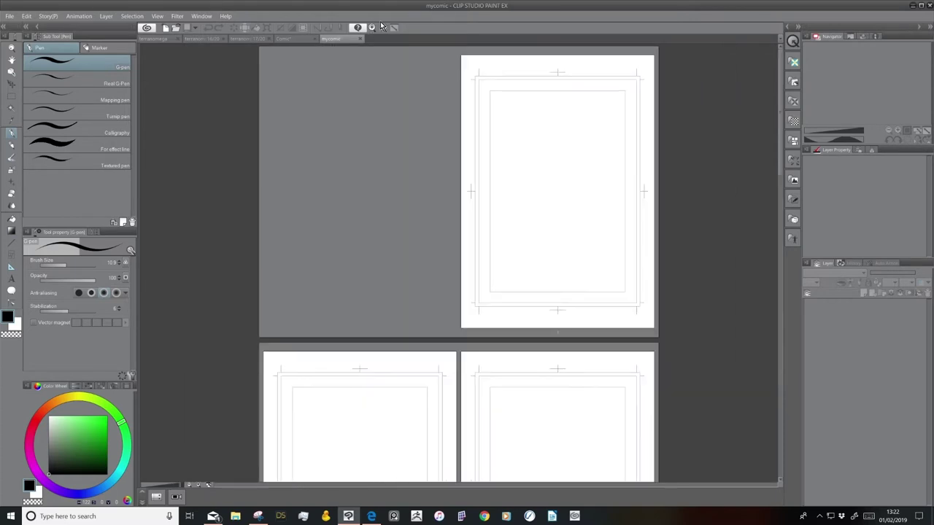
left_click_drag(781, 160, 781, 398)
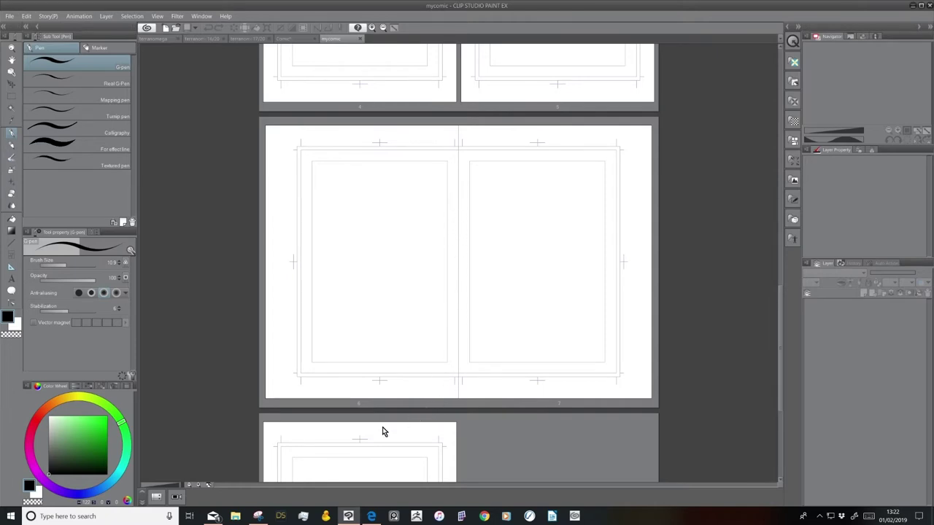
left_click_drag(780, 316, 762, 151)
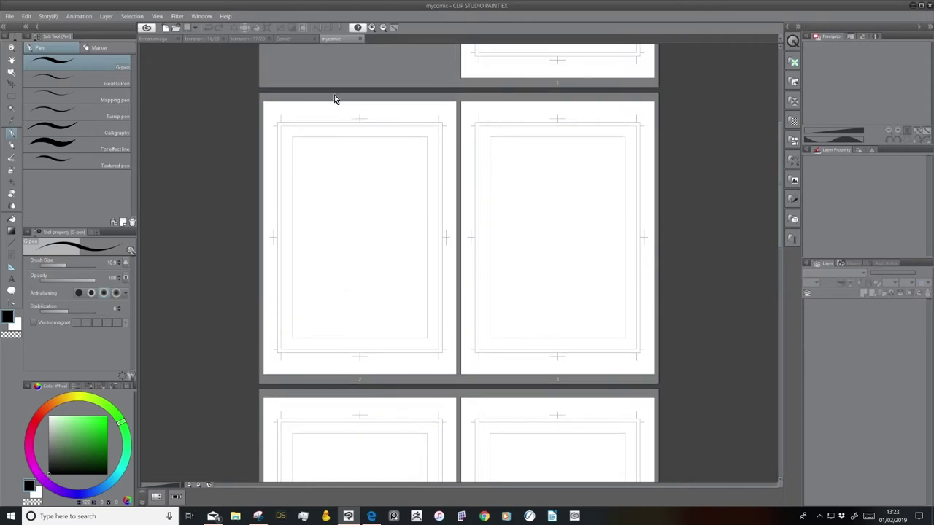
Switch to the Comic document, delete both sketch layers and add a new empty layer above the paper.
left_click(290, 37)
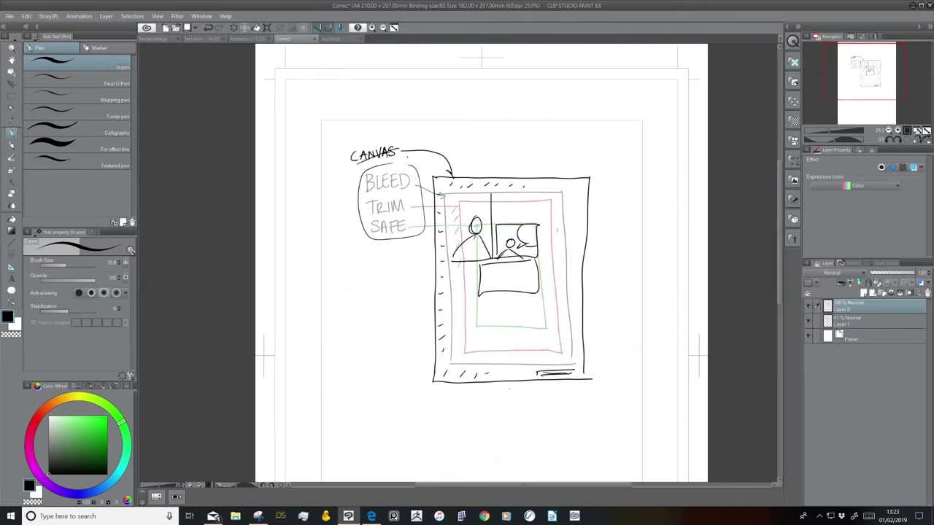
left_click(926, 293)
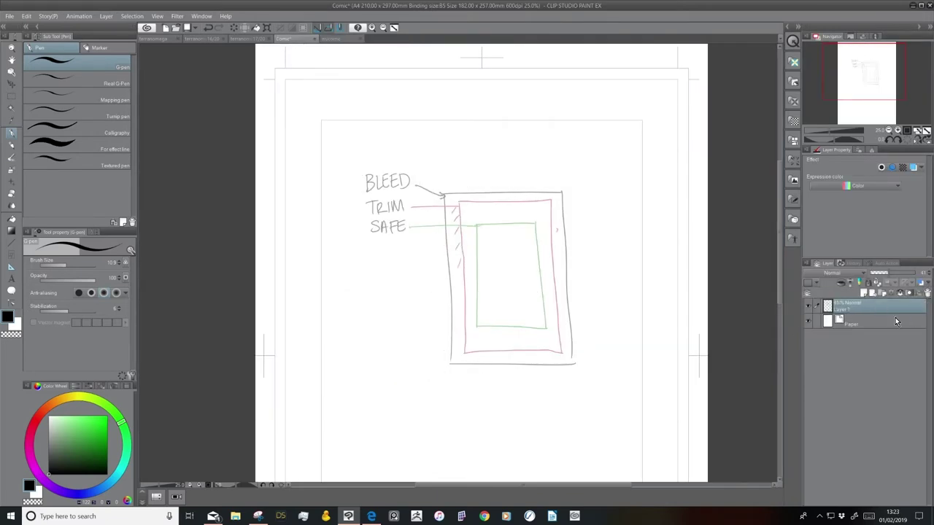
left_click(927, 293)
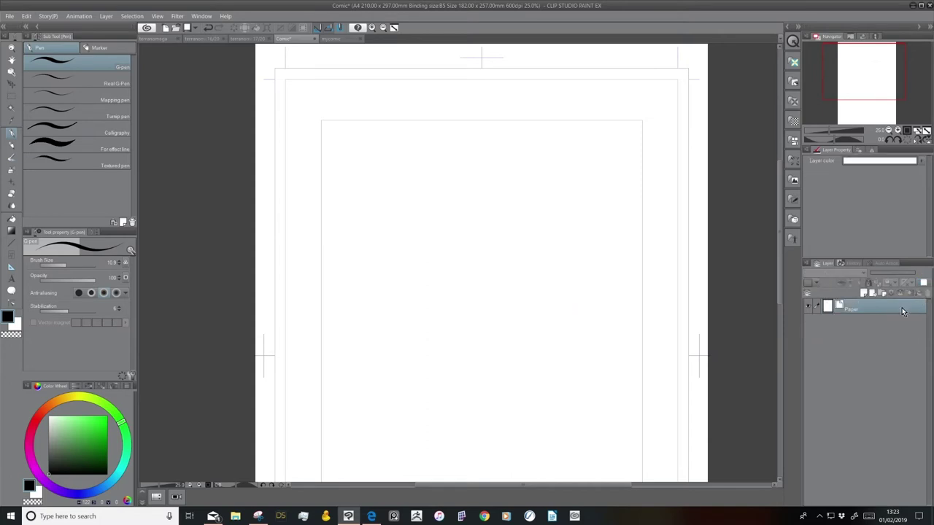
left_click(863, 292)
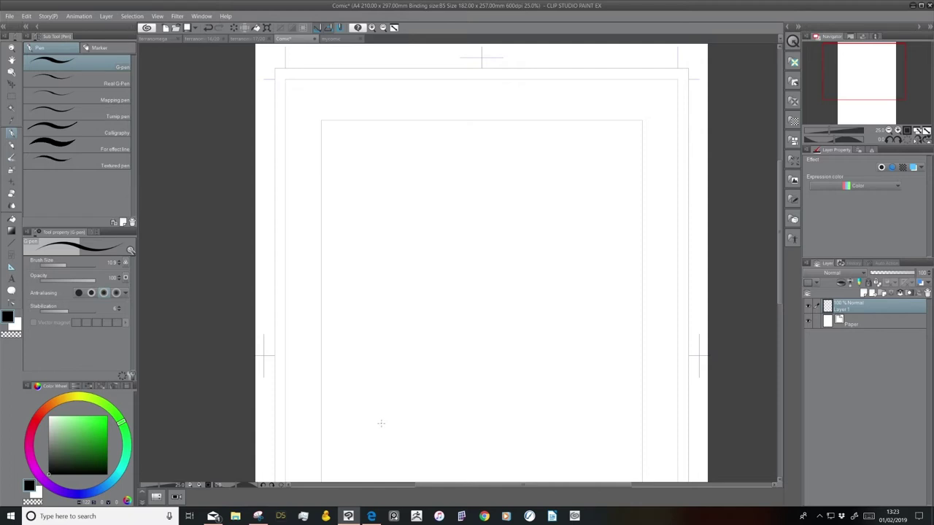
Sketch a tilted four-sided sheet containing a head in profile with neck lines, using the G-pen in black.
left_click(897, 131)
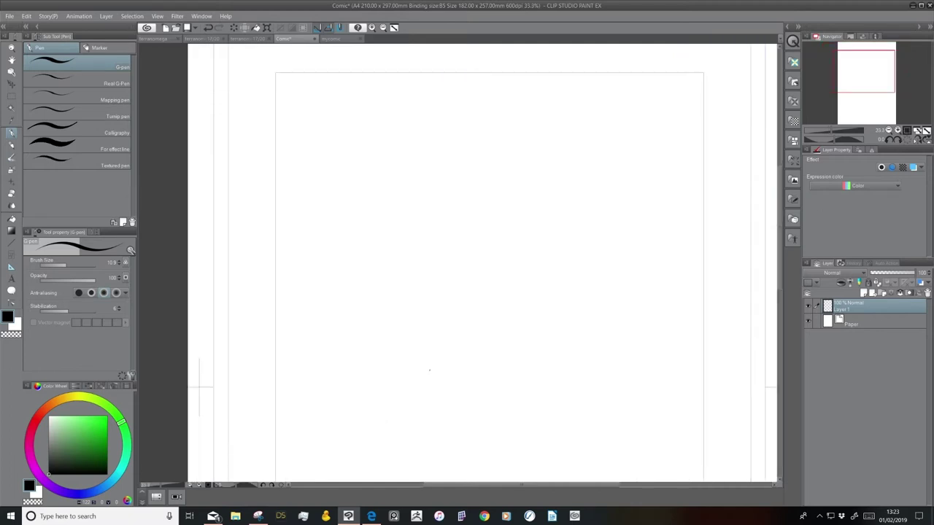
left_click(79, 293)
mouse_move(381, 198)
left_mouse_down()
mouse_move(331, 273)
mouse_move(416, 200)
mouse_move(476, 203)
mouse_move(428, 294)
left_mouse_up()
left_click_drag(329, 276, 429, 299)
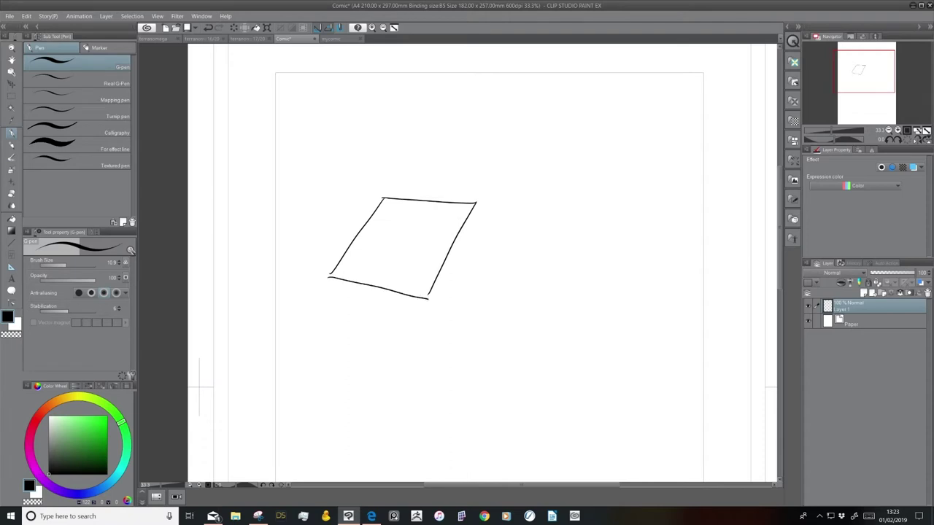
mouse_move(330, 277)
left_mouse_down()
mouse_move(426, 299)
mouse_move(474, 201)
left_mouse_up()
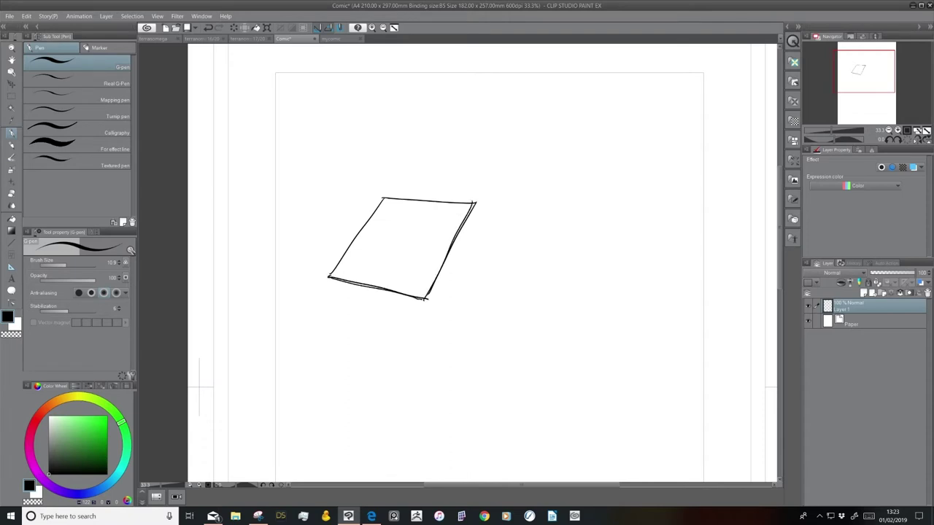
mouse_move(425, 233)
left_mouse_down()
mouse_move(409, 281)
mouse_move(370, 282)
mouse_move(408, 238)
mouse_move(397, 253)
mouse_move(429, 255)
mouse_move(409, 286)
left_mouse_up()
left_click_drag(403, 253, 367, 281)
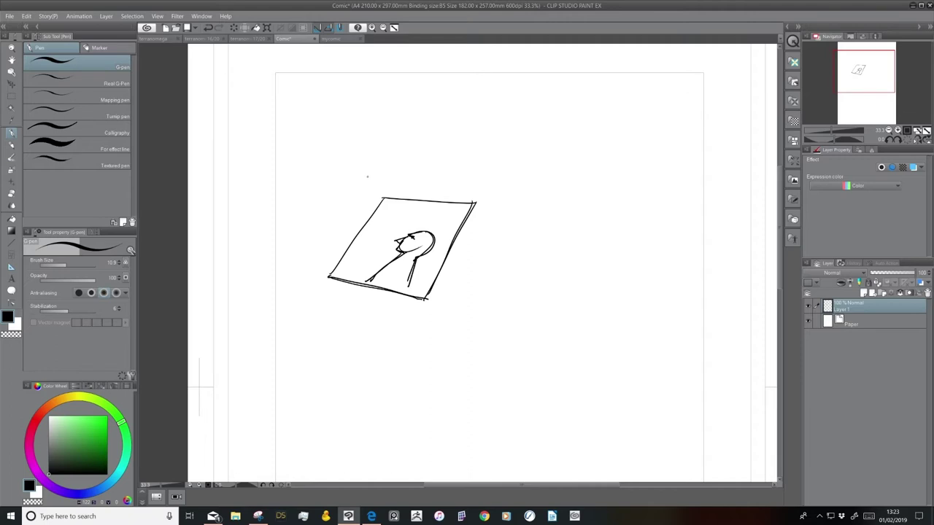
mouse_move(374, 168)
left_mouse_down()
mouse_move(315, 251)
mouse_move(407, 277)
mouse_move(468, 181)
mouse_move(373, 168)
left_mouse_up()
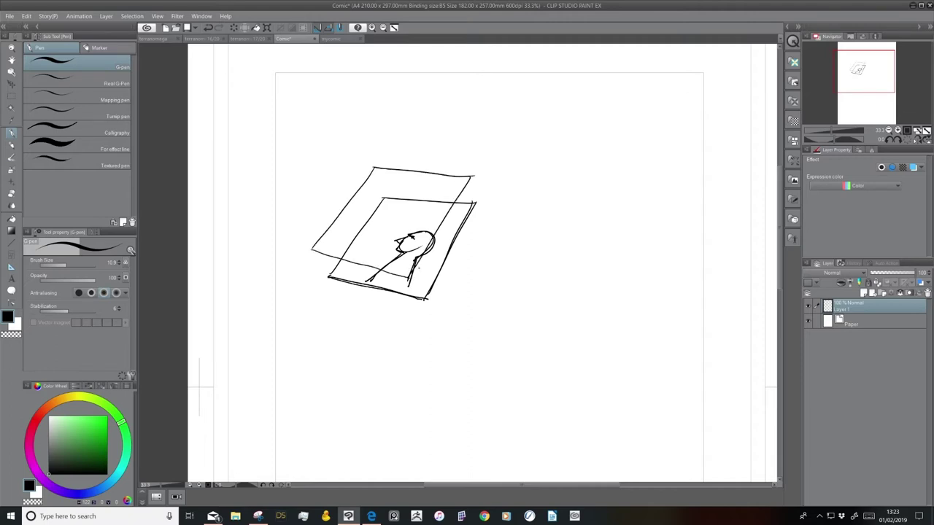
key("ctrl+z")
key("ctrl+z")
key("ctrl+z")
key("ctrl+z")
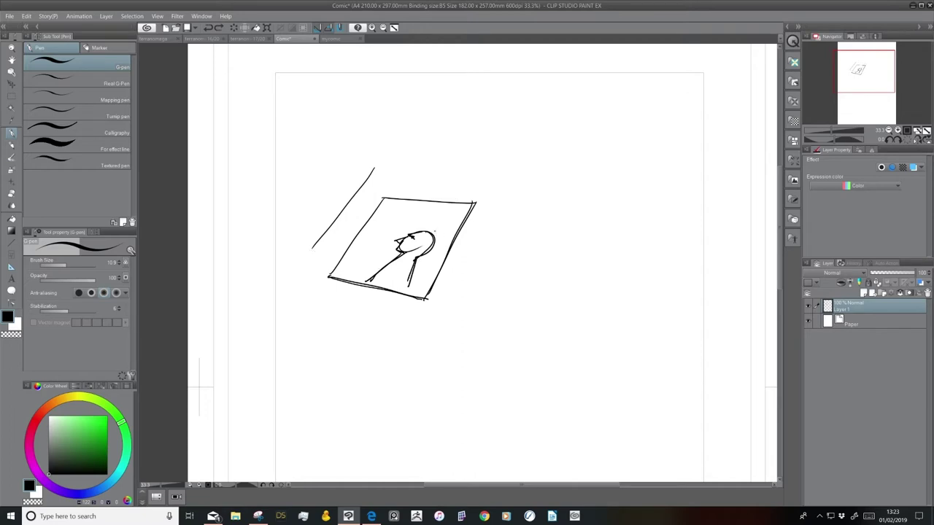
Add a new layer and sketch a second tilted sheet overlapping the first, with a thought bubble leading to the head.
left_click(863, 293)
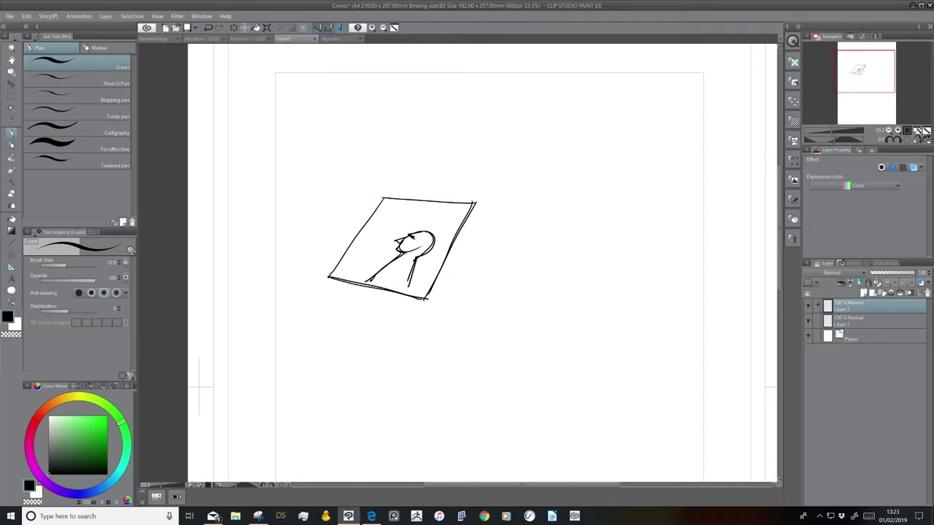
mouse_move(372, 174)
left_mouse_down()
mouse_move(334, 217)
mouse_move(336, 250)
mouse_move(415, 263)
left_mouse_up()
mouse_move(460, 194)
left_mouse_down()
mouse_move(422, 253)
mouse_move(439, 182)
mouse_move(373, 173)
left_mouse_up()
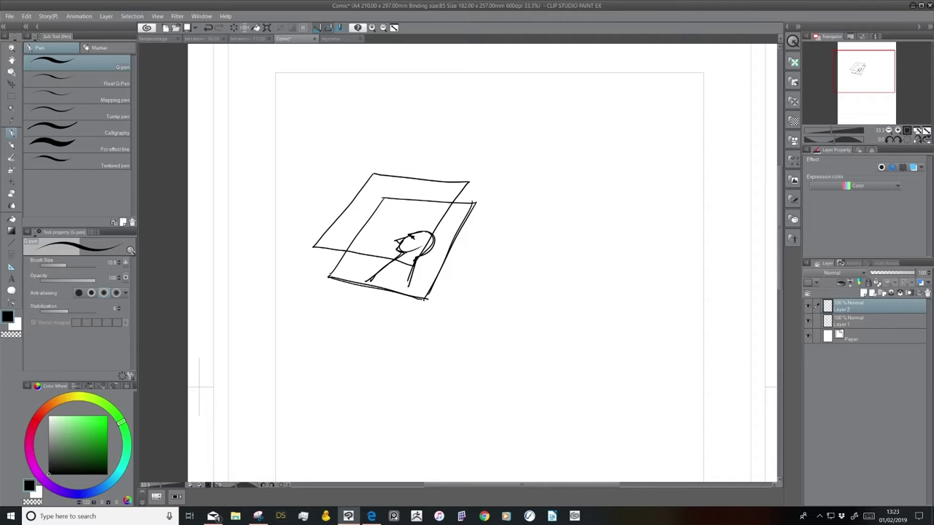
mouse_move(356, 204)
left_mouse_down()
mouse_move(398, 198)
mouse_move(409, 178)
left_mouse_up()
left_click_drag(400, 210, 401, 216)
Add another layer and sketch a flat upright panel combining the profile head and the thought bubble.
left_click(866, 292)
mouse_move(559, 278)
left_mouse_down()
mouse_move(628, 278)
mouse_move(559, 367)
mouse_move(645, 369)
left_mouse_up()
left_click_drag(639, 277, 636, 370)
mouse_move(617, 311)
left_mouse_down()
mouse_move(594, 337)
mouse_move(610, 350)
mouse_move(599, 366)
mouse_move(629, 367)
left_mouse_up()
mouse_move(560, 300)
left_mouse_down()
mouse_move(578, 302)
mouse_move(592, 280)
mouse_move(593, 326)
left_mouse_up()
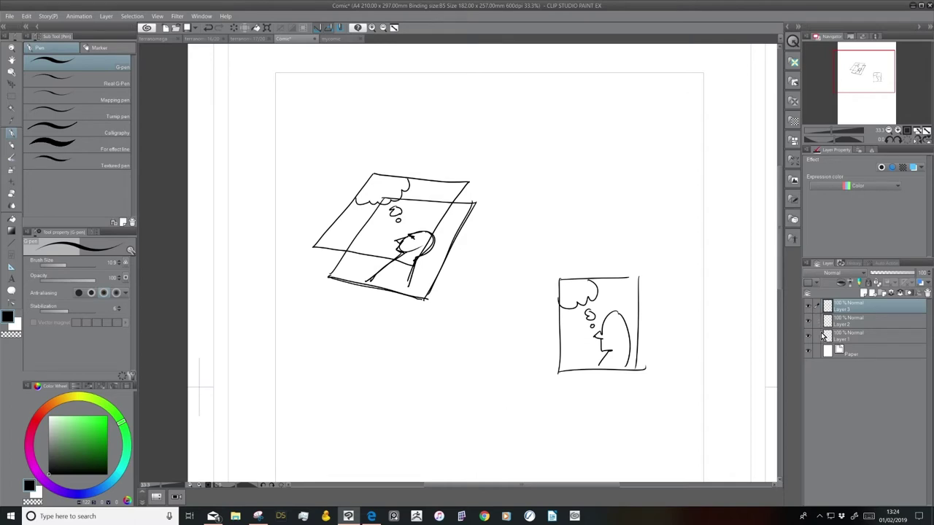
Hide Layer 3, select Layer 2, and handwrite PENCILS with INK above it beside the tilted sheets.
left_click(842, 322)
key("Delete")
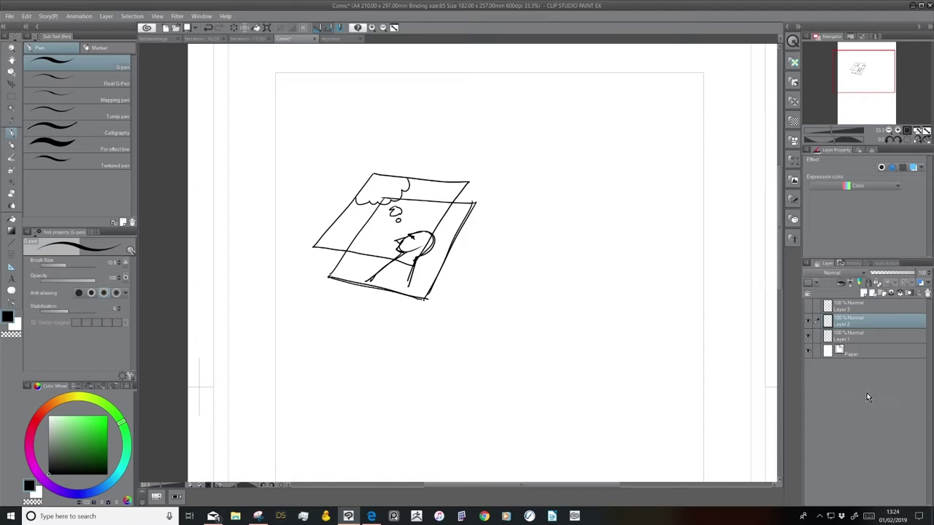
mouse_move(513, 319)
left_mouse_down()
mouse_move(533, 309)
mouse_move(549, 319)
left_mouse_up()
left_click_drag(554, 308, 548, 318)
mouse_move(511, 280)
left_mouse_down()
mouse_move(512, 289)
mouse_move(521, 278)
left_mouse_up()
left_click_drag(524, 278, 530, 278)
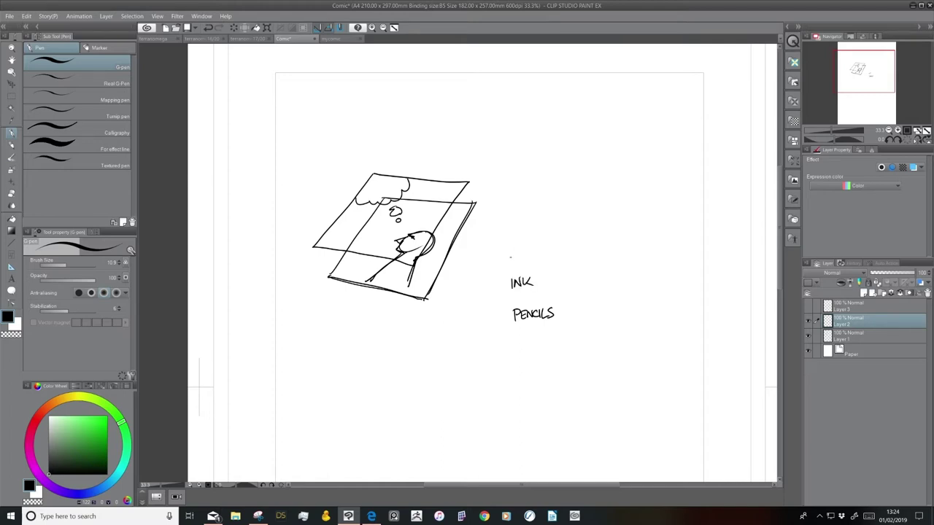
Handwrite FLAT and RENDERS above INK and draw a box around the whole list.
mouse_move(507, 252)
left_mouse_down()
mouse_move(508, 263)
mouse_move(514, 254)
left_mouse_up()
left_click_drag(513, 253, 523, 258)
left_click_drag(523, 253, 528, 253)
mouse_move(525, 254)
left_mouse_down()
mouse_move(525, 262)
mouse_move(507, 246)
left_mouse_up()
left_click_drag(508, 236, 520, 242)
left_click_drag(520, 237, 524, 243)
mouse_move(527, 234)
left_mouse_down()
mouse_move(528, 242)
mouse_move(551, 243)
left_mouse_up()
mouse_move(492, 232)
left_mouse_down()
mouse_move(498, 345)
mouse_move(583, 340)
mouse_move(571, 216)
mouse_move(486, 232)
left_mouse_up()
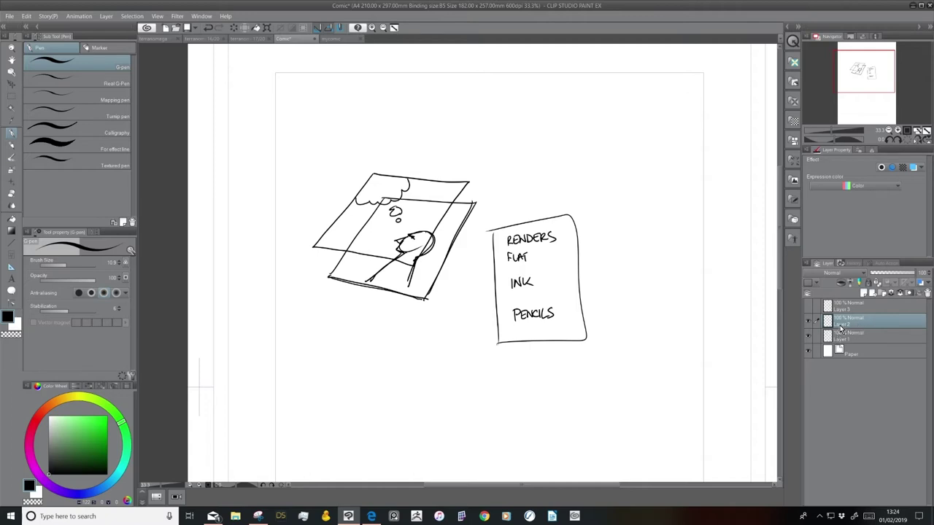
Create a layer folder, move Layer 1 and Layer 2 into it, and collapse and expand the folder.
left_click(882, 293)
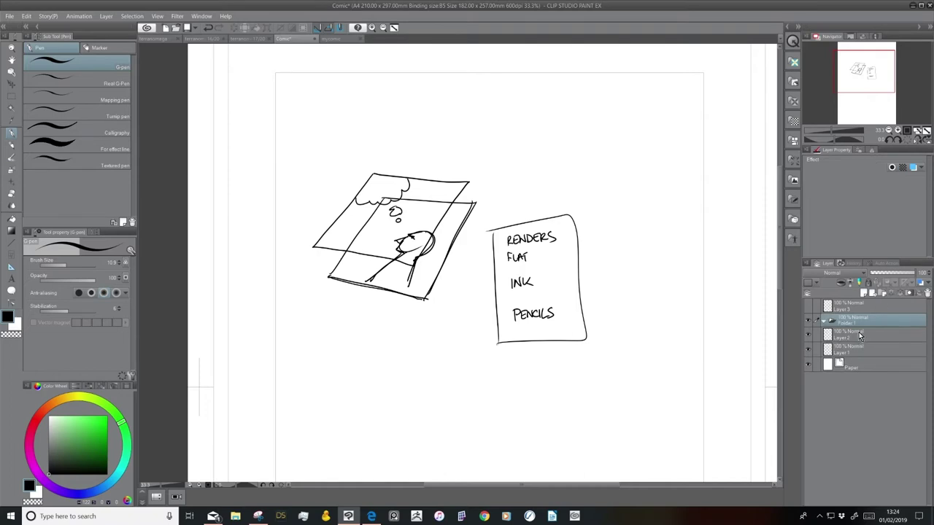
left_click_drag(852, 349, 849, 334)
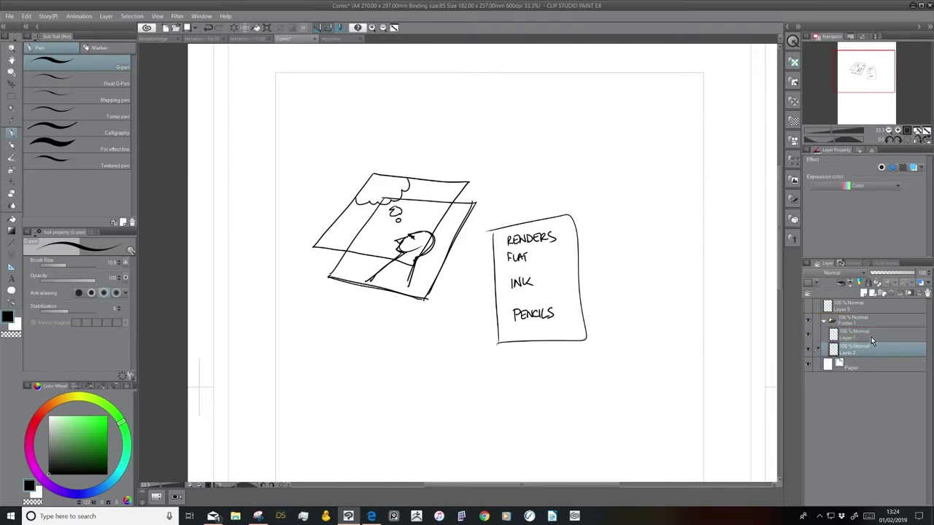
left_click(826, 321)
left_click(826, 322)
left_click(826, 323)
left_click(826, 321)
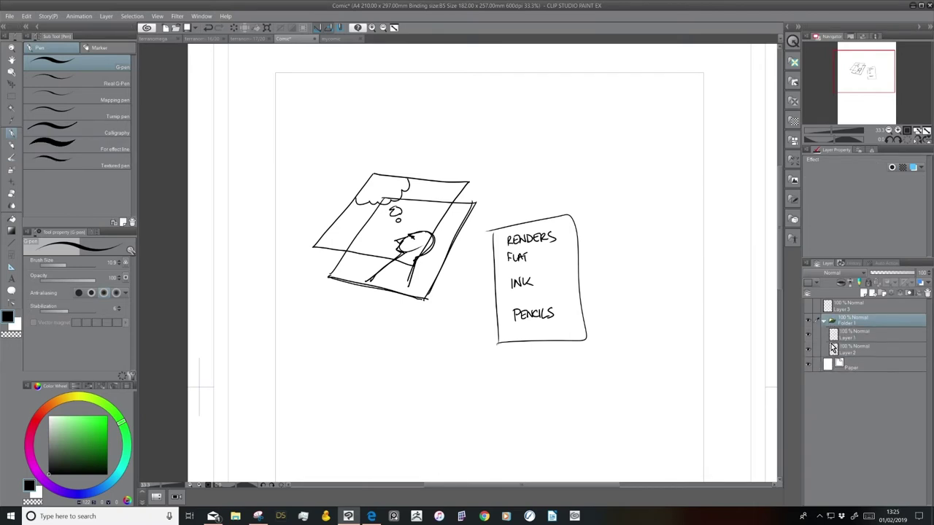
Move Layer 1 and Layer 2 back out of the folder and delete the empty folder.
left_click_drag(849, 339, 859, 336)
left_click_drag(855, 351, 852, 329)
left_click(854, 349)
left_click(928, 295)
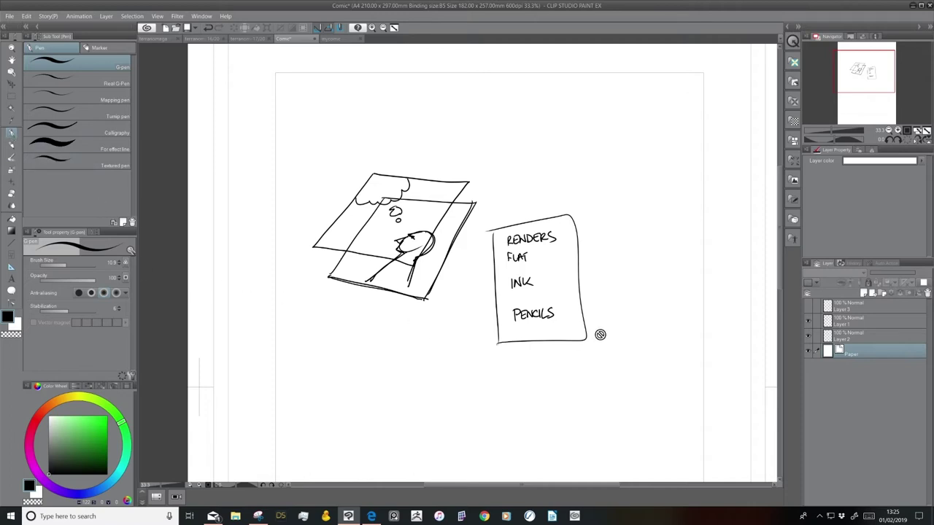
left_click(862, 337)
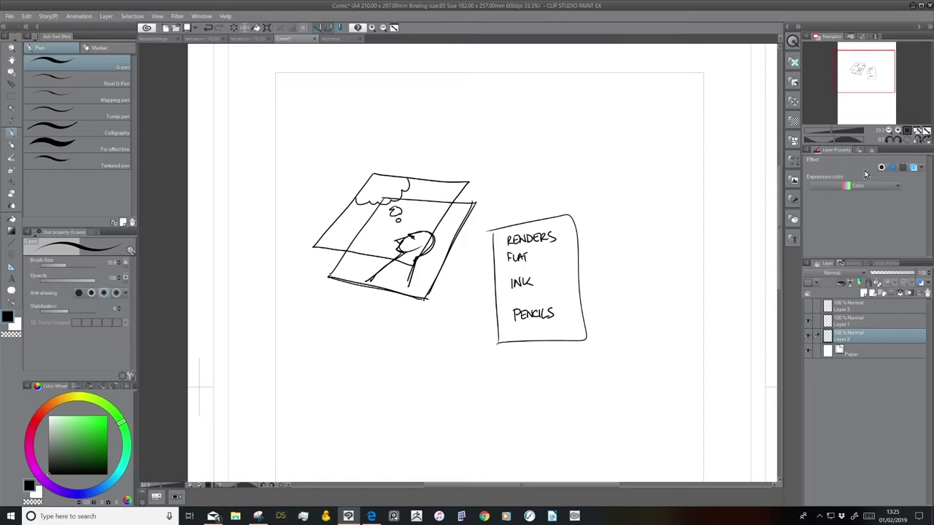
left_click(914, 169)
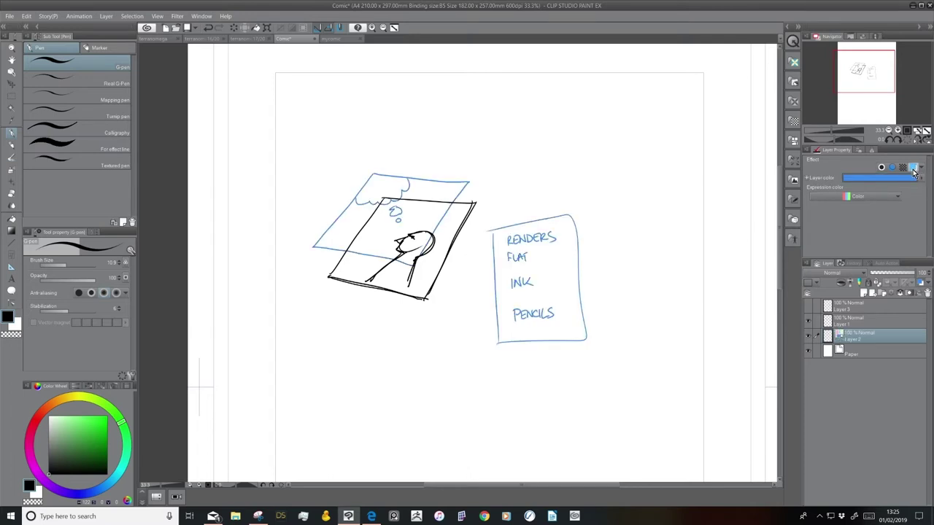
left_click(914, 170)
Place Layer 1 below Layer 2, turn on its layer color effect and change the color to a lighter blue.
left_click_drag(862, 338, 867, 322)
left_click(914, 170)
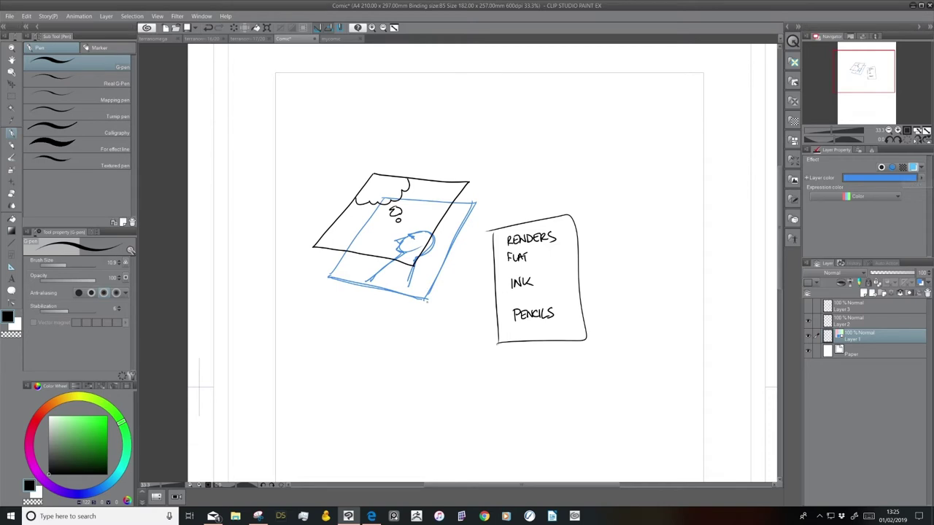
left_click(880, 178)
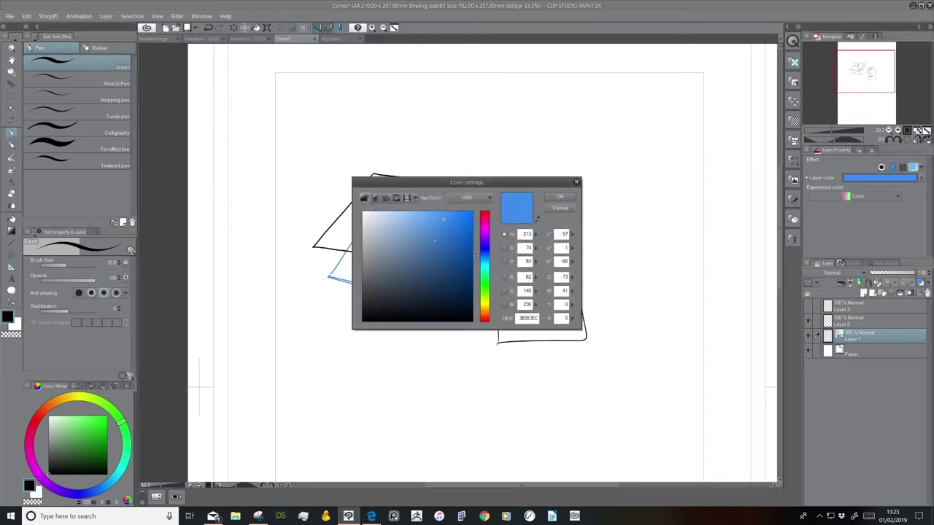
left_click(406, 216)
left_click(559, 197)
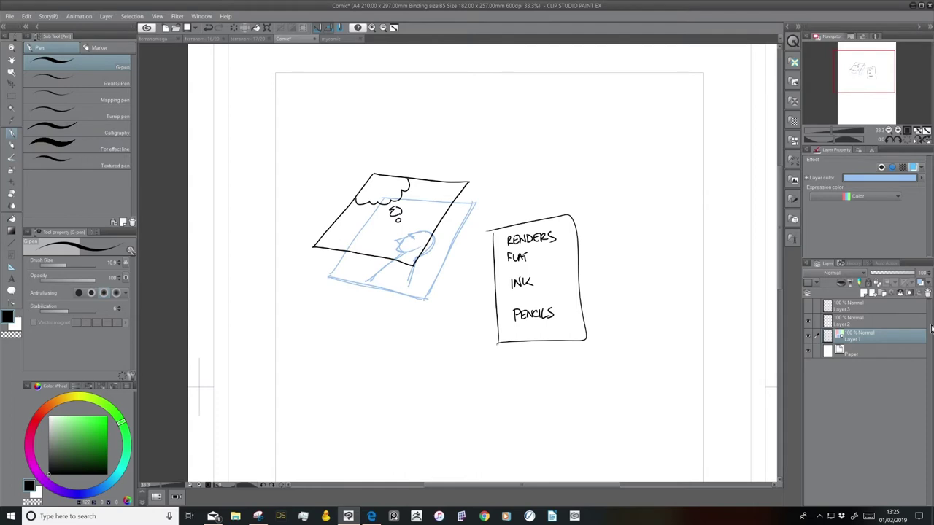
Toggle the layer color effect on Layer 1 several times to compare blue and black lines, leaving the effect off.
left_click(914, 168)
left_click(914, 168)
left_click(914, 168)
left_click(913, 168)
left_click(914, 168)
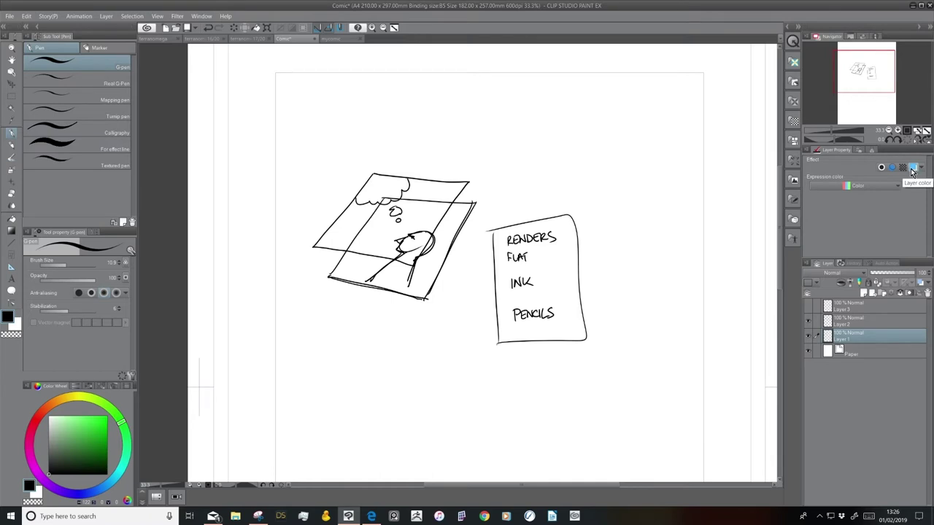
left_click(913, 168)
left_click(914, 168)
left_click(914, 168)
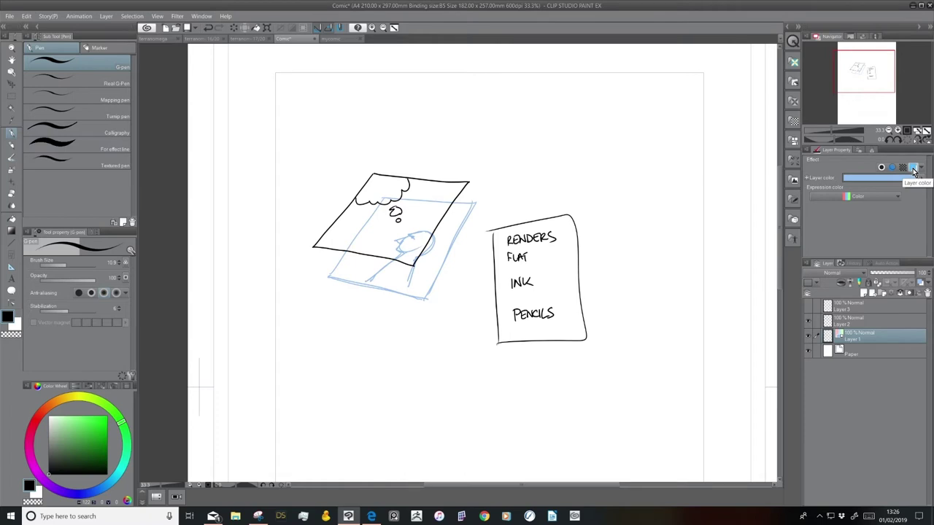
left_click(913, 167)
left_click(913, 167)
left_click(913, 168)
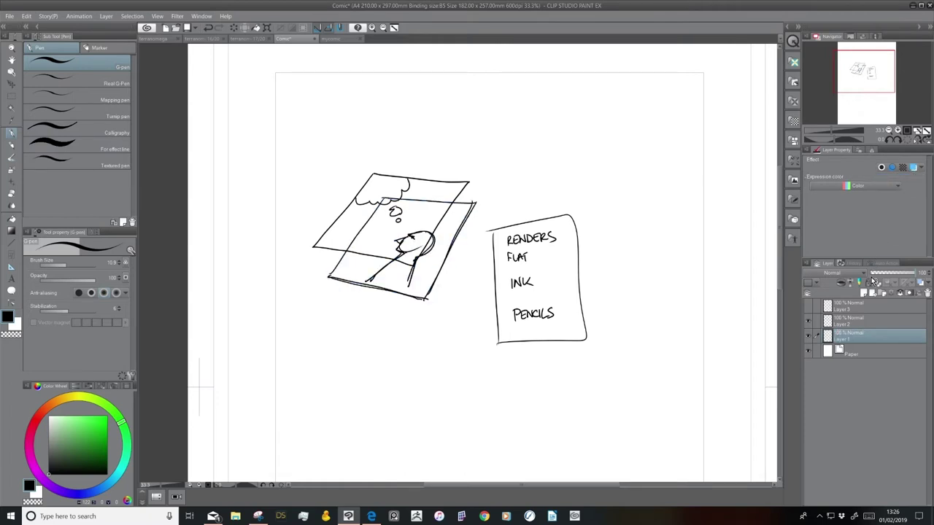
Fill a rectangular selection below the frame sketch on Layer 1 with a vertical Rainbow gradient and deselect it.
key("m")
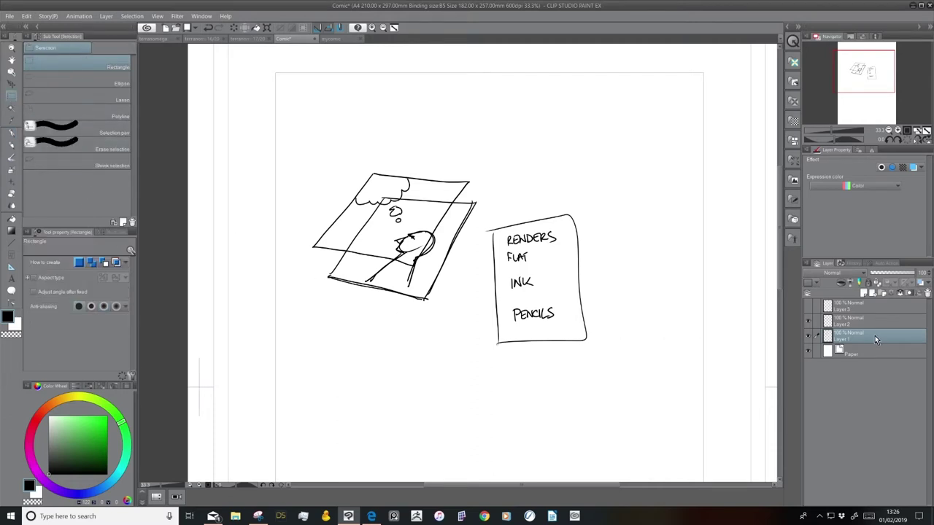
left_click_drag(384, 338, 494, 399)
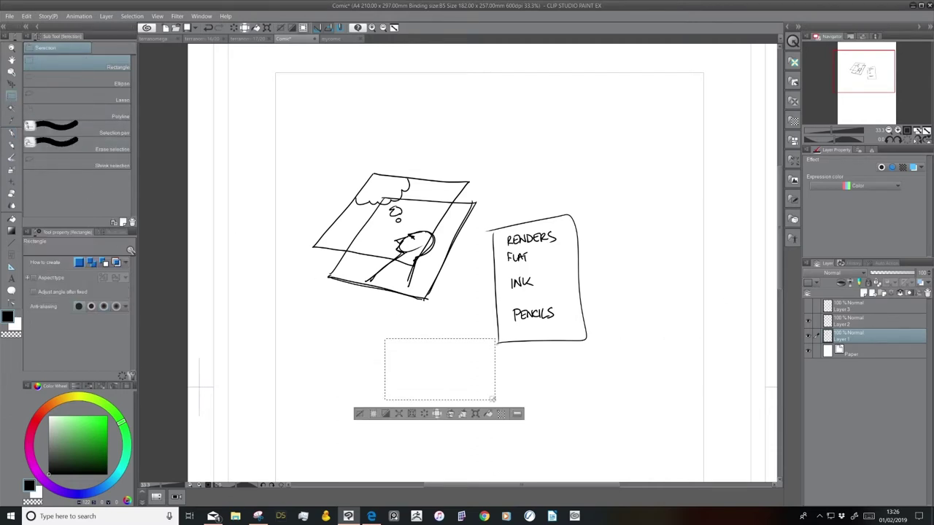
key("g")
left_click(112, 183)
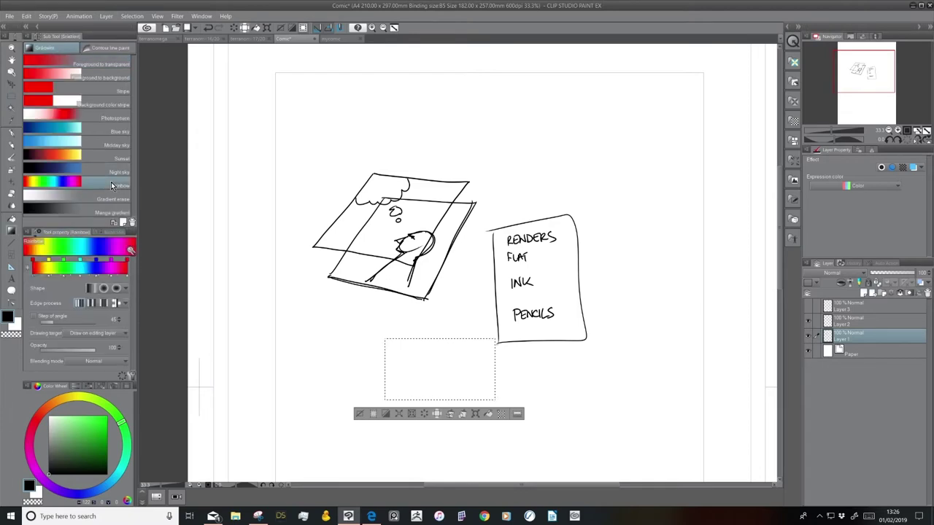
left_click_drag(426, 332, 432, 420)
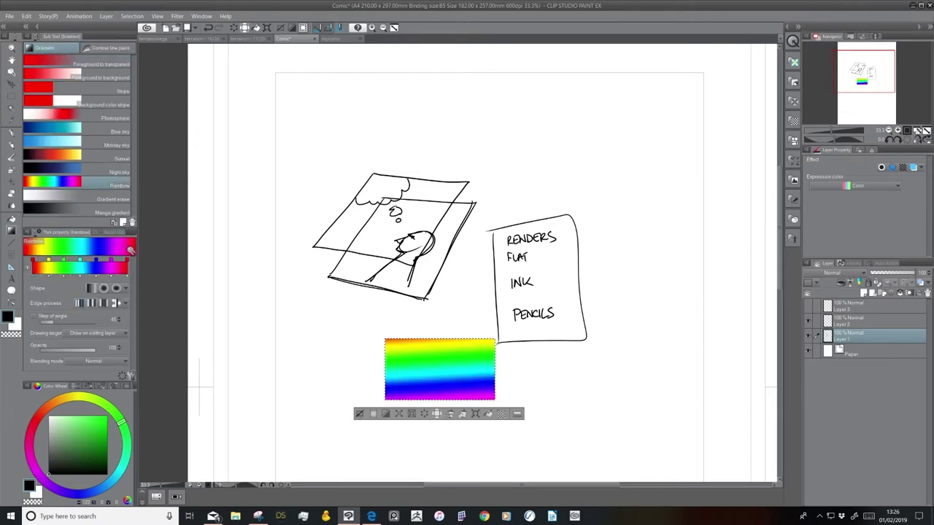
left_click(359, 414)
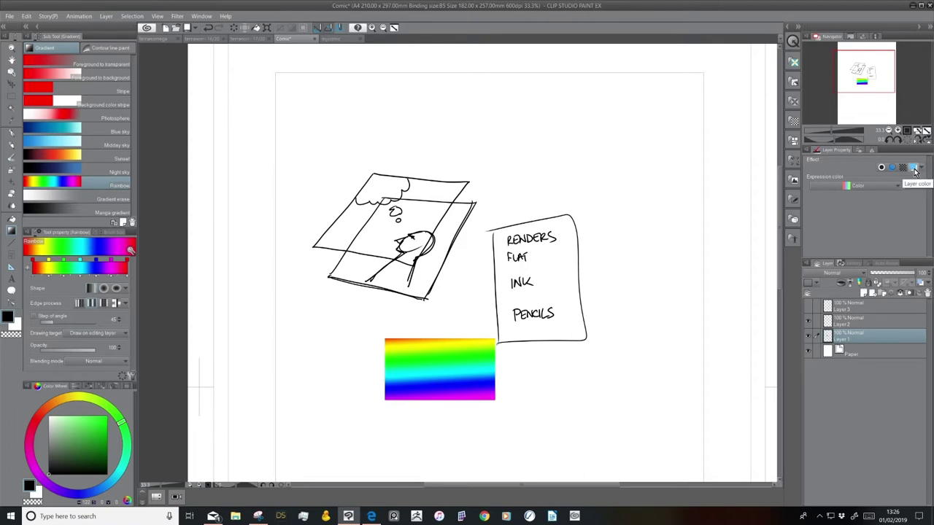
Turn on Layer 1's layer color to preview the rainbow gradient in blue, and switch it off again.
left_click(912, 169)
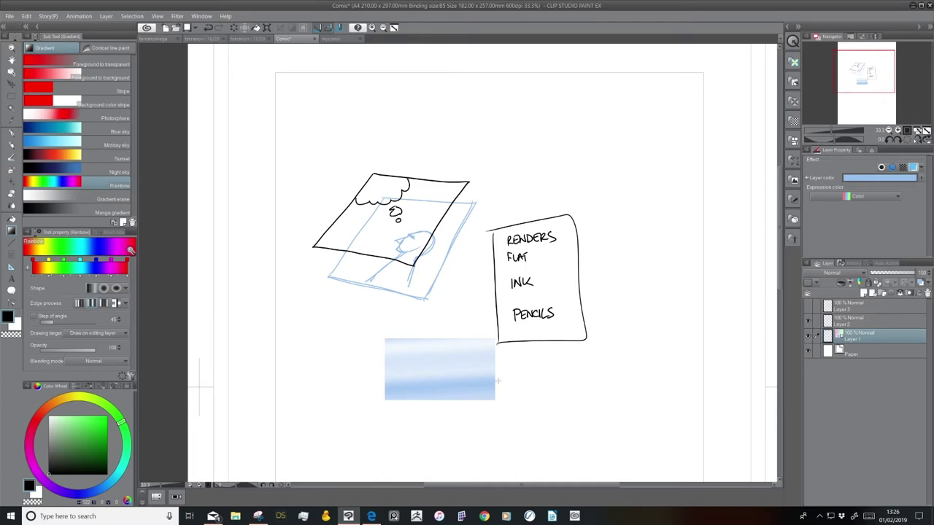
left_click(913, 168)
left_click(913, 168)
left_click(913, 167)
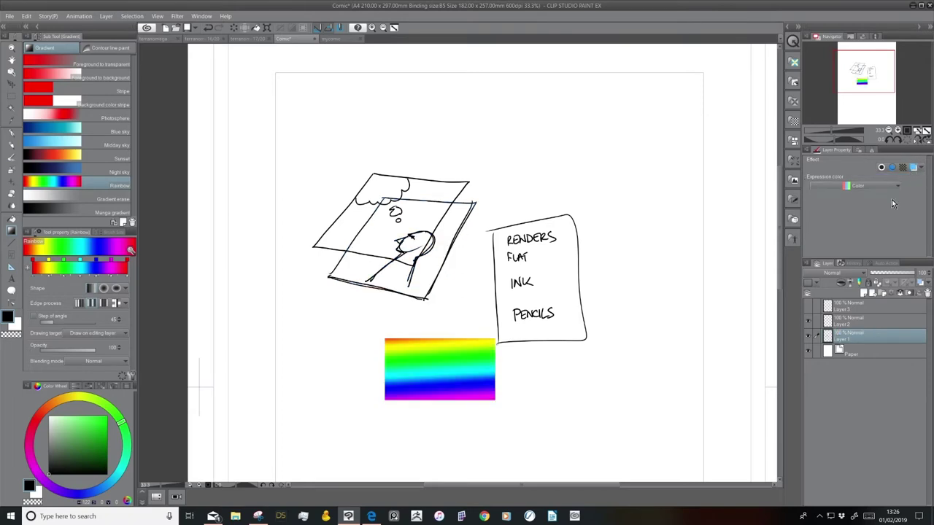
Apply the Tone effect to Layer 1 and examine the rainbow gradient's dots at different magnifications.
left_click(897, 131)
left_click(897, 131)
left_click_drag(550, 367, 617, 100)
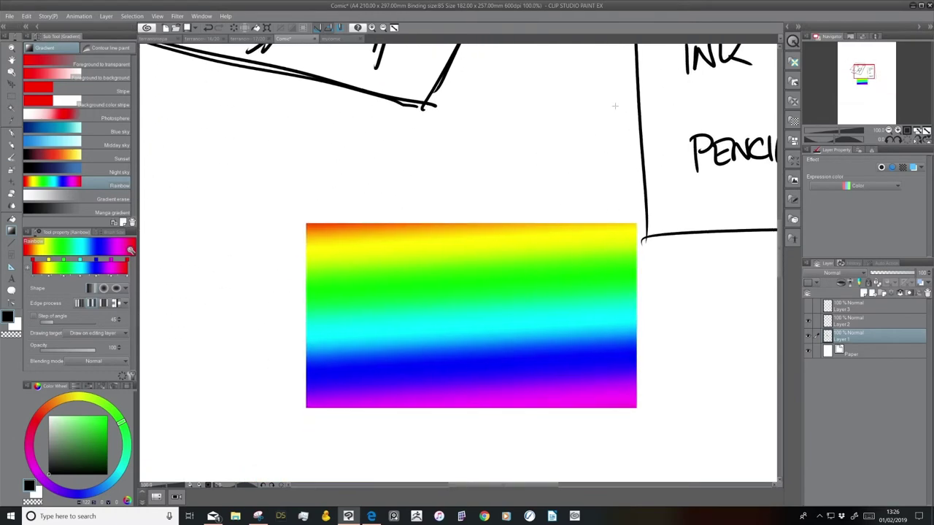
left_click(903, 168)
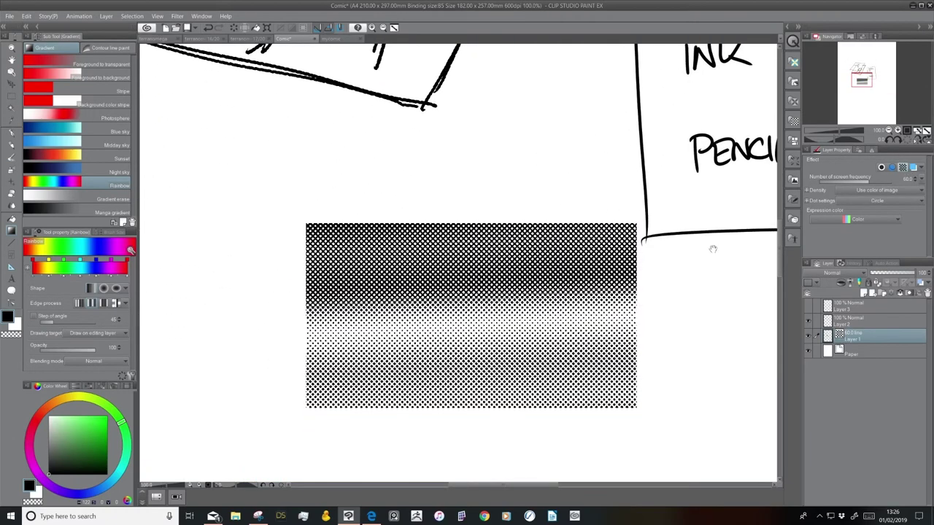
left_click_drag(711, 245, 671, 284)
left_click(890, 132)
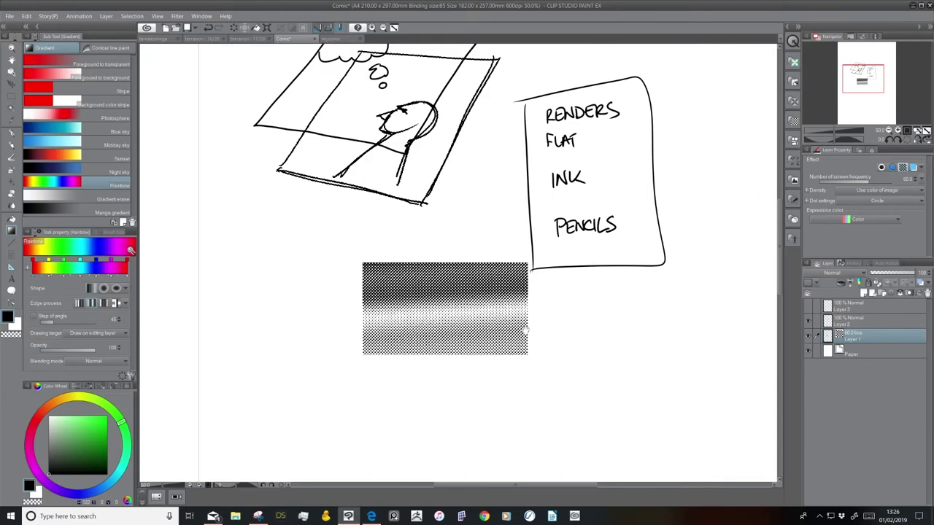
left_click_drag(524, 328, 537, 372)
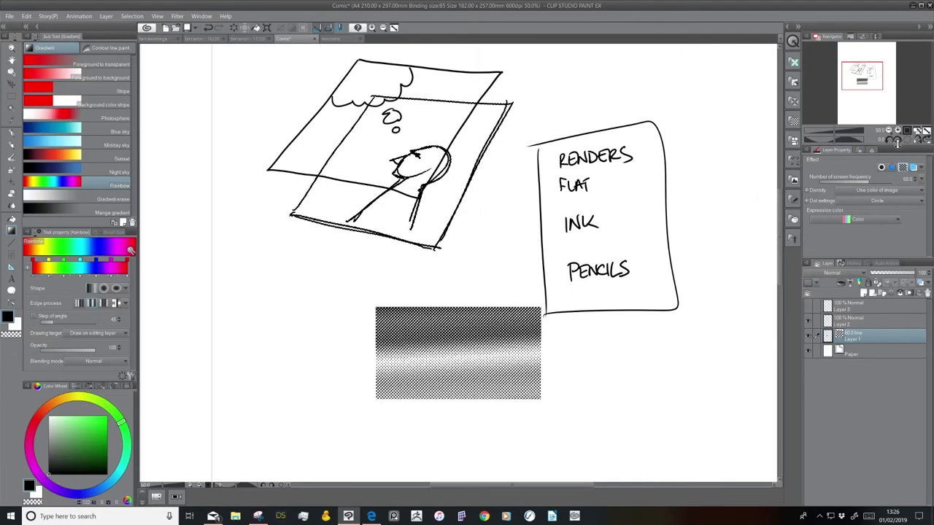
left_click(896, 132)
mouse_move(561, 417)
left_mouse_down()
mouse_move(563, 271)
mouse_move(567, 306)
mouse_move(524, 296)
left_mouse_up()
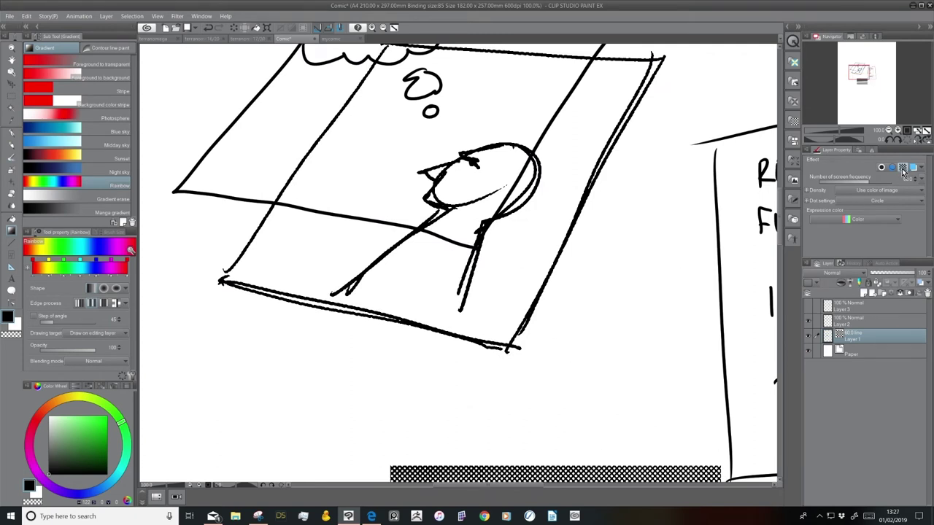
Switch Layer 1's Tone effect off and on again to compare the line art and gradient with and without dots.
left_click(903, 169)
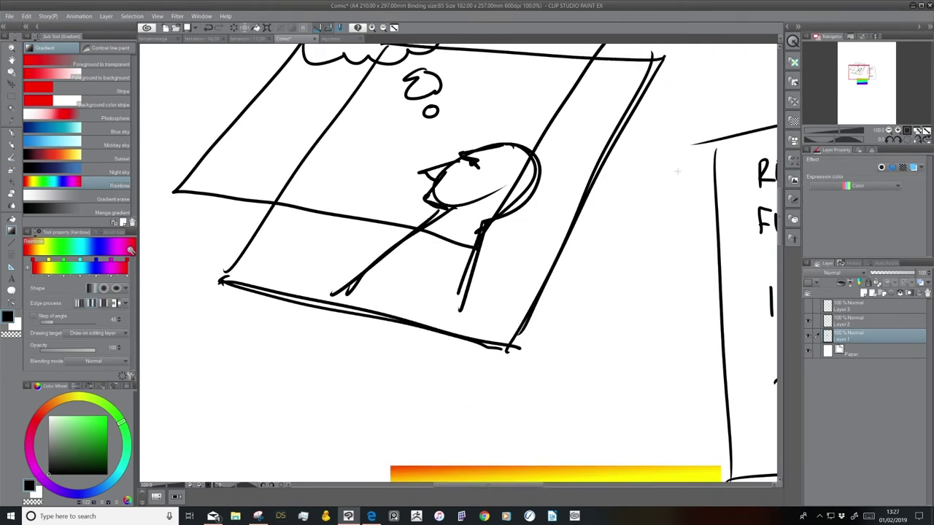
left_click(897, 132)
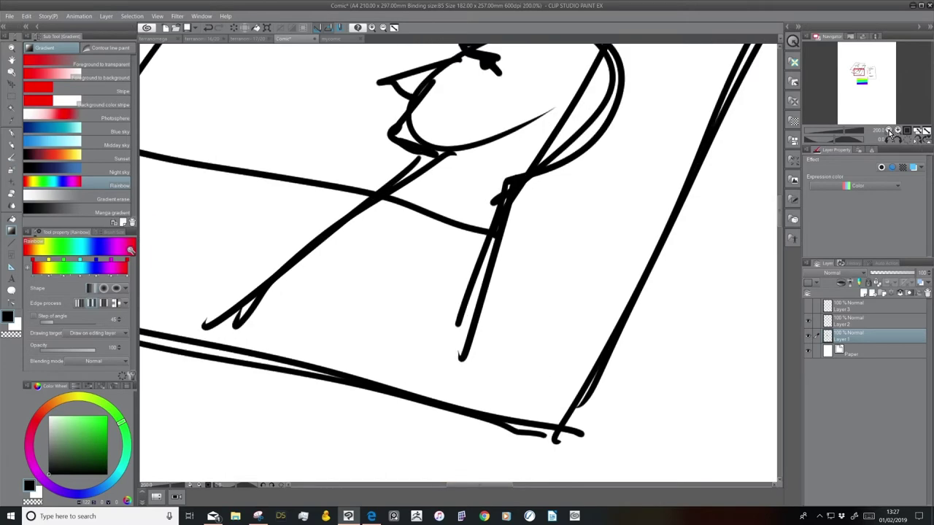
left_click(889, 132)
left_click(903, 170)
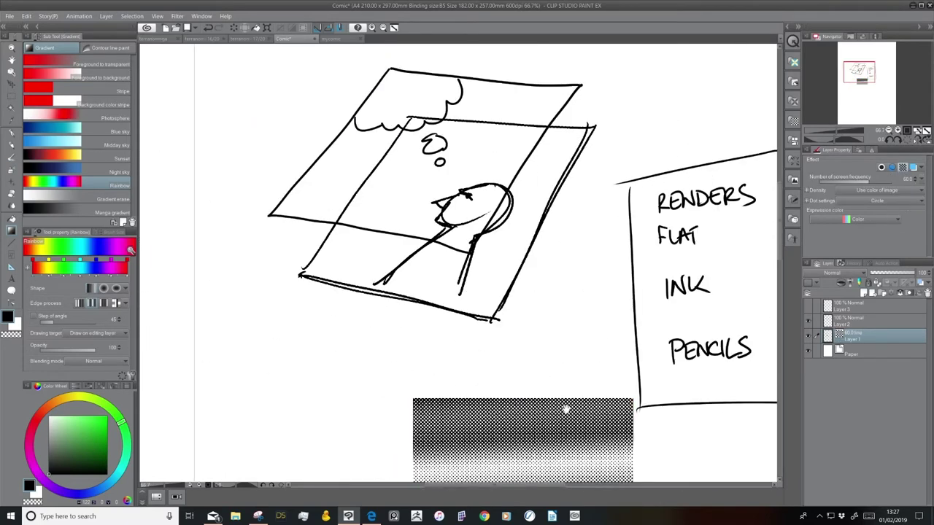
left_click_drag(567, 409, 512, 248)
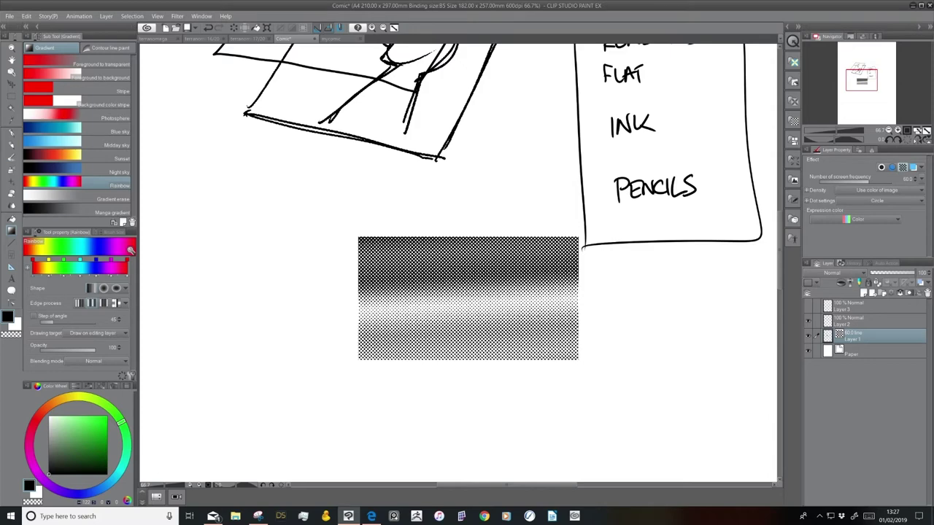
left_click(888, 132)
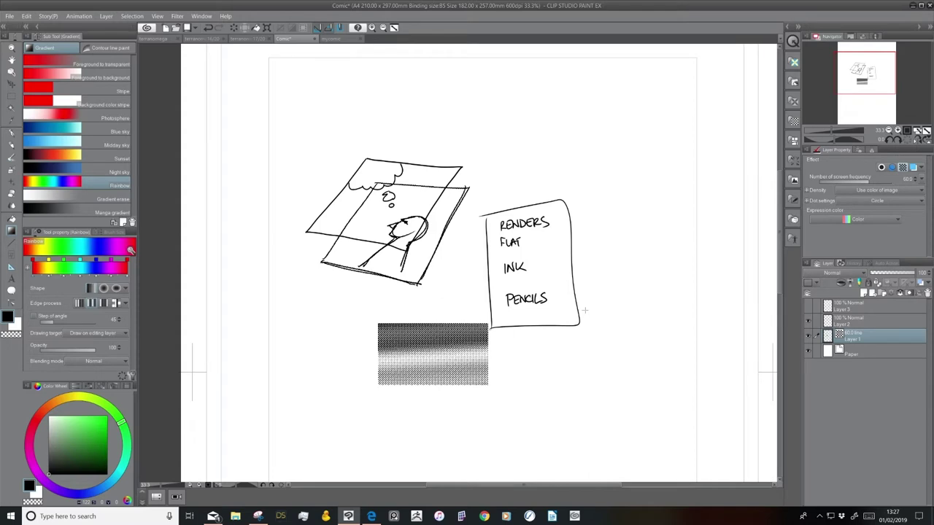
left_click(898, 131)
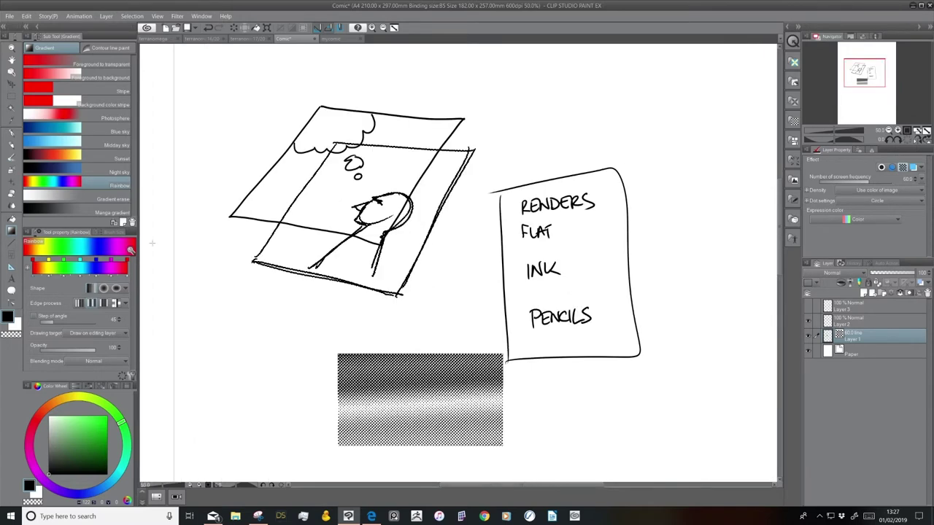
Shade the lower frame's bottom-left corner on the toned Layer 1 with the Smooth watercolor brush.
left_click(11, 157)
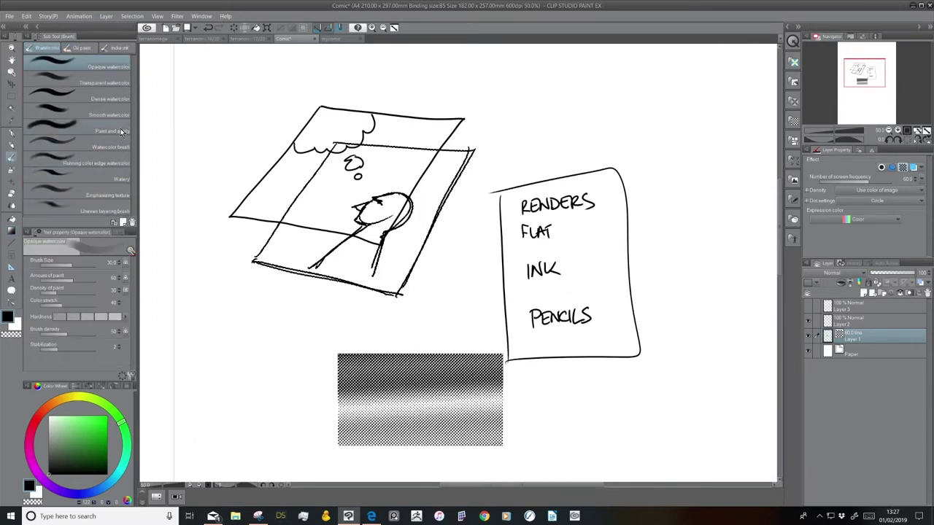
left_click(119, 132)
left_click(120, 115)
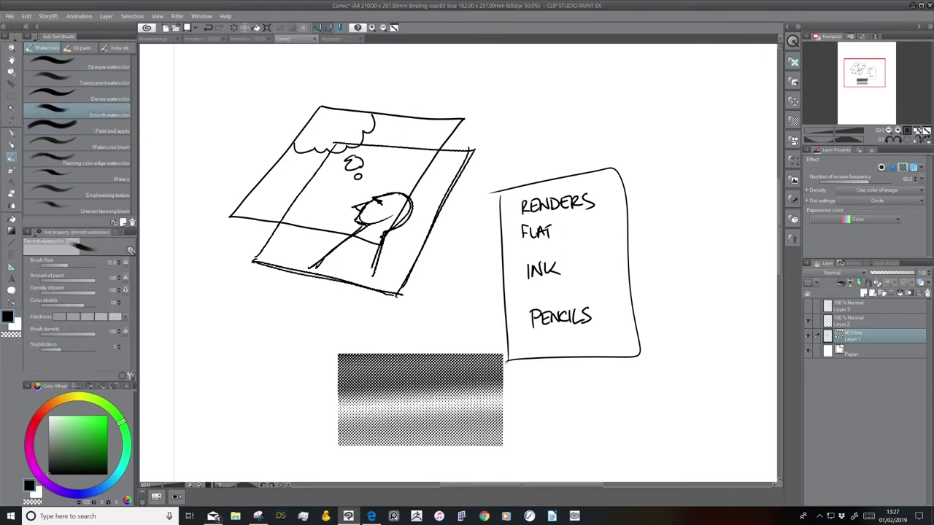
left_click_drag(259, 246, 272, 267)
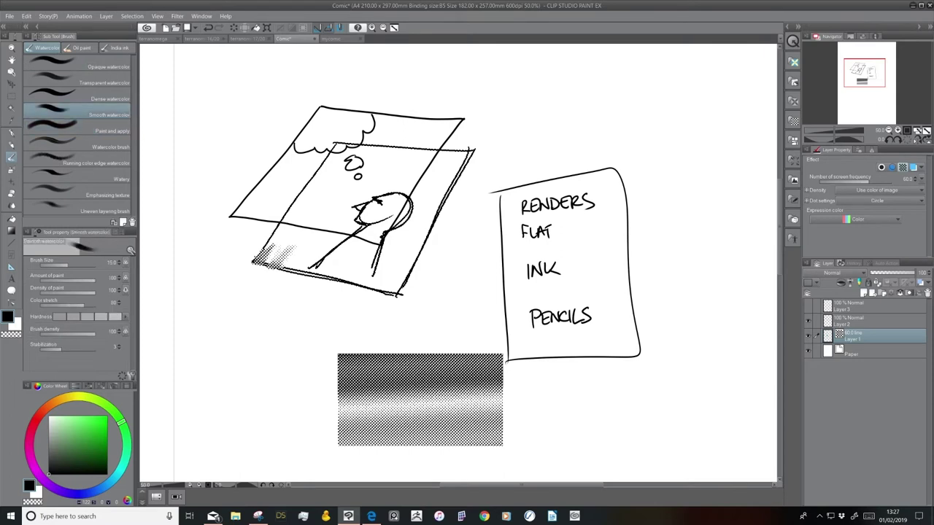
Turn off the Tone effect and brush black shading below the frame and on the figure's neck and back of the head.
left_click(903, 167)
left_click_drag(293, 301, 282, 319)
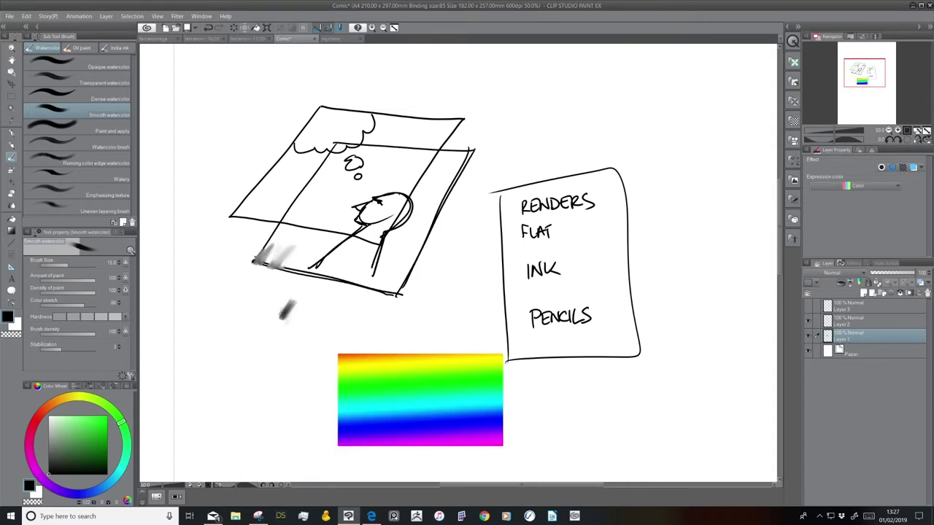
mouse_move(407, 201)
left_mouse_down()
mouse_move(403, 215)
mouse_move(373, 229)
mouse_move(374, 266)
left_mouse_up()
left_click_drag(372, 218, 362, 225)
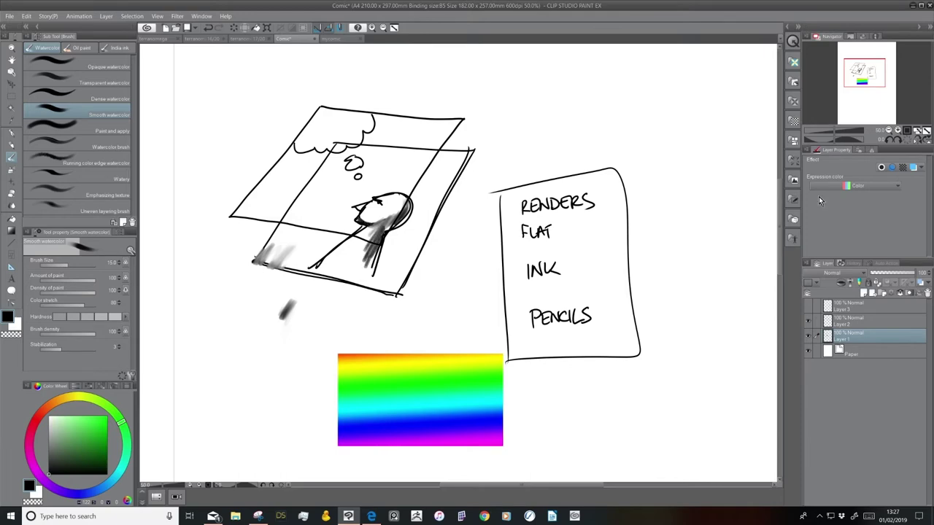
Reapply the Tone effect to Layer 1 and lower its screen frequency to about 29.5 for larger dots.
left_click(903, 167)
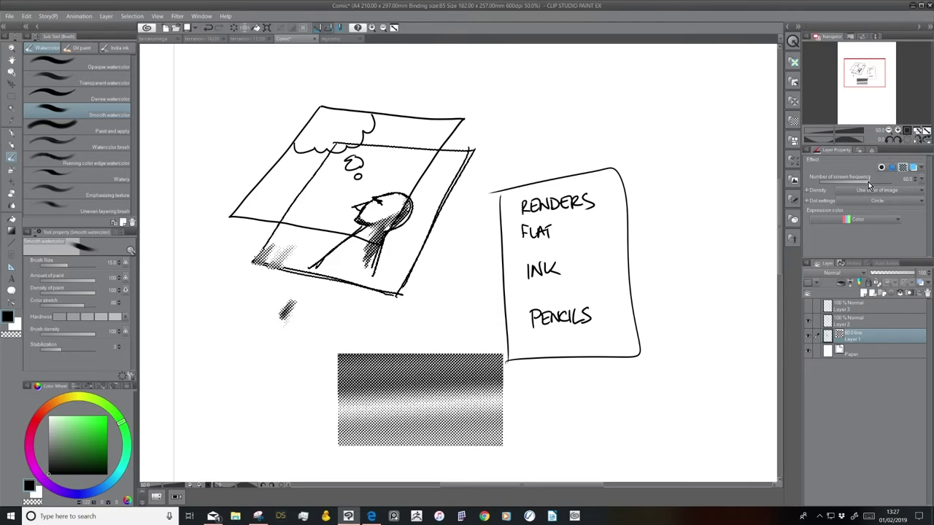
mouse_move(849, 183)
left_mouse_down()
mouse_move(831, 181)
mouse_move(888, 183)
mouse_move(840, 182)
left_mouse_up()
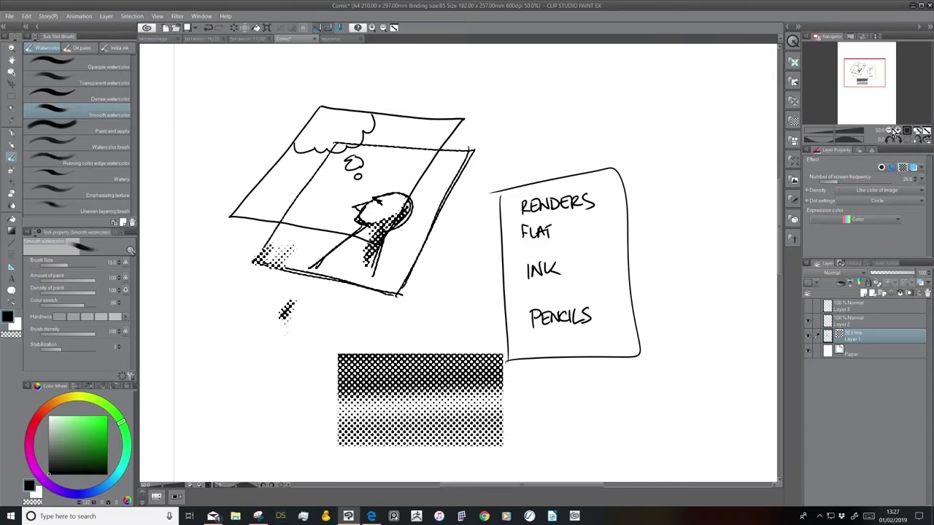
left_click(888, 130)
left_click(897, 131)
left_click(897, 130)
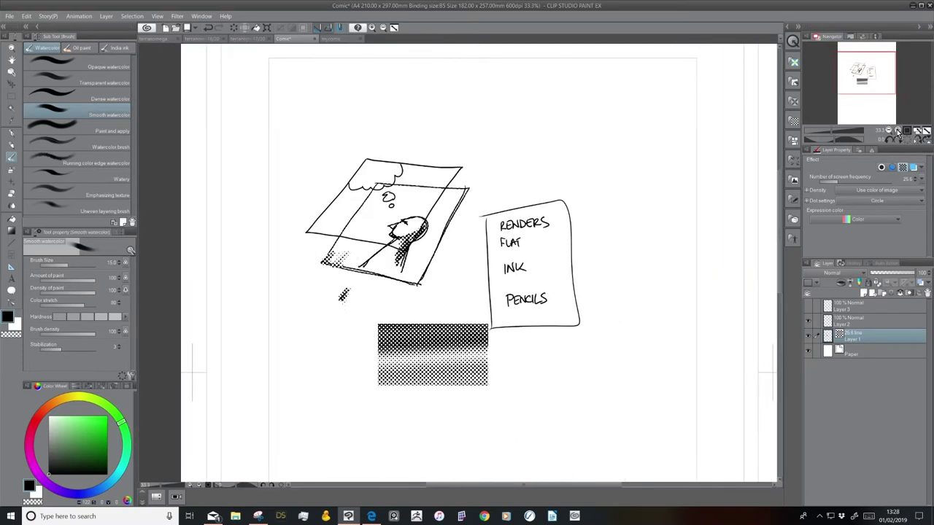
left_click(896, 130)
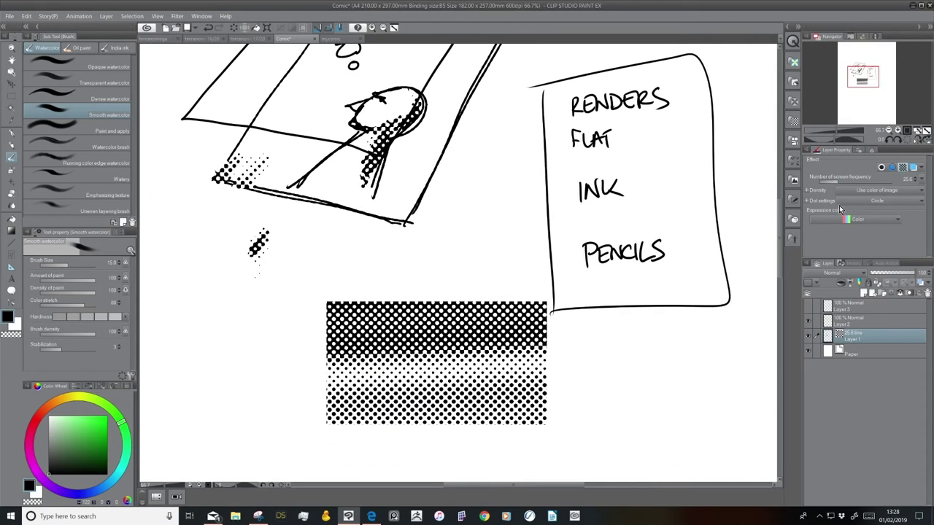
left_click_drag(840, 182, 841, 182)
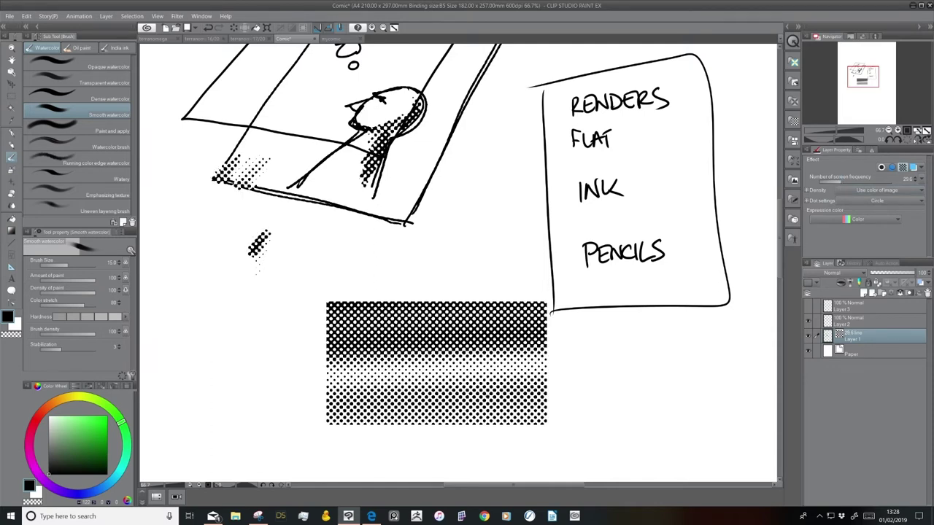
Replace Layer 1's Tone effect with a Border effect and set the edge color to yellow.
left_click(902, 167)
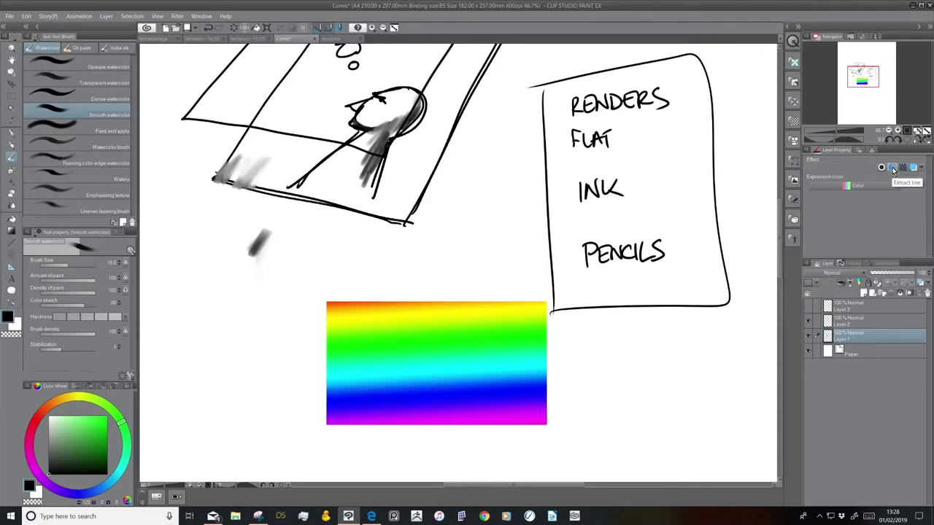
left_click(893, 170)
left_click(881, 167)
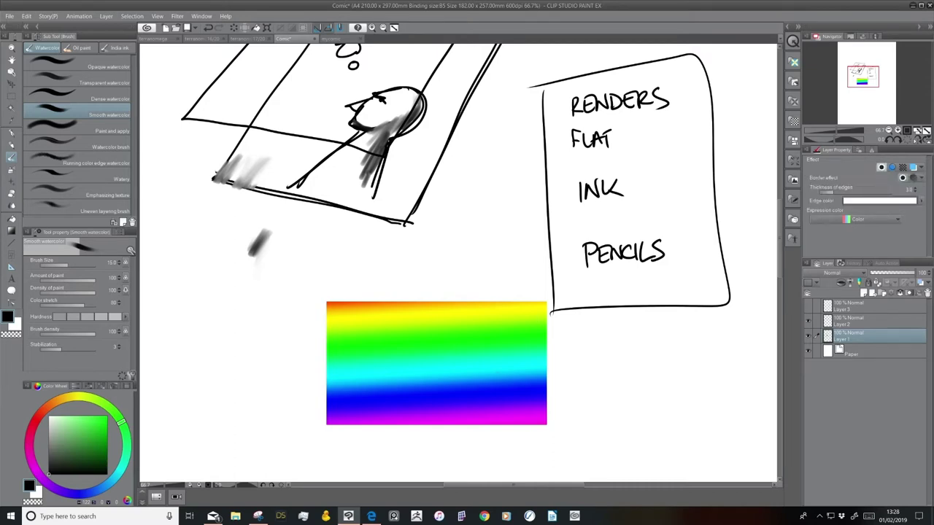
left_click(76, 404)
left_click(107, 423)
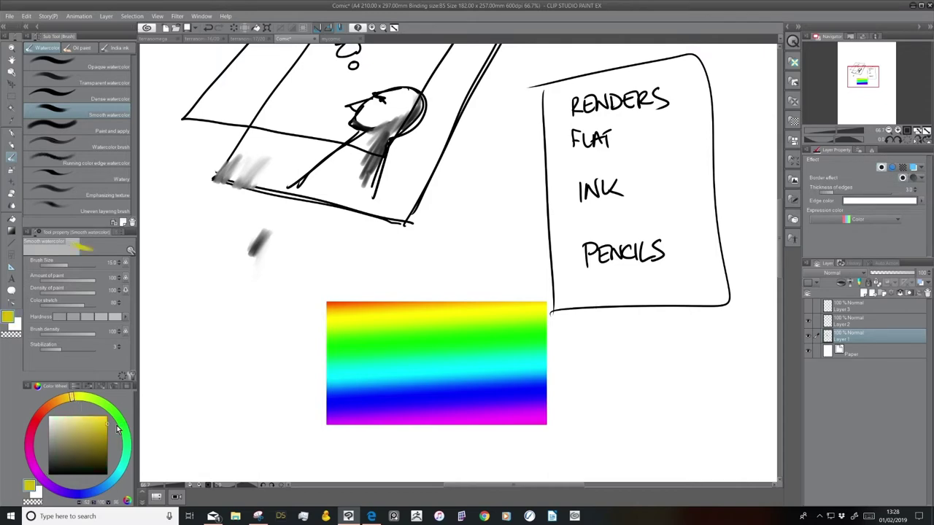
left_click(899, 199)
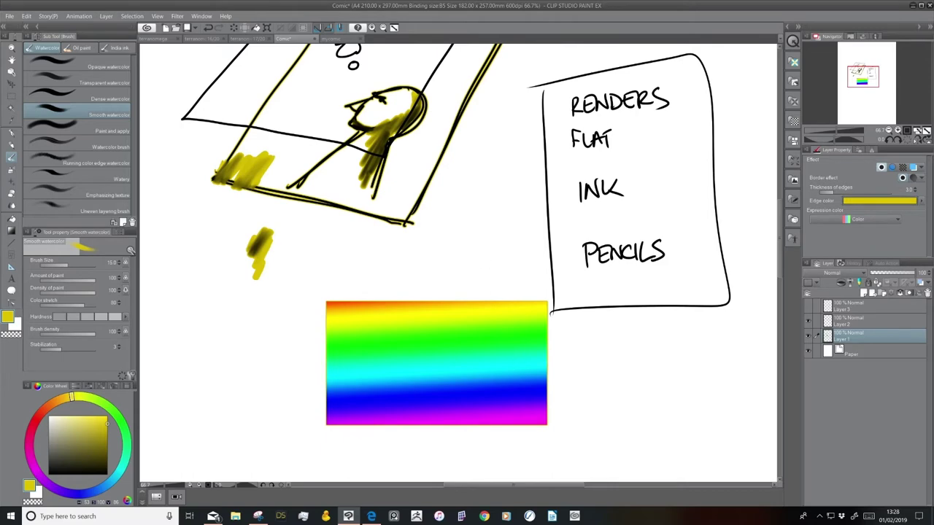
Thicken Layer 1's yellow border to an edge thickness of about 8.1.
left_click_drag(521, 253, 552, 376)
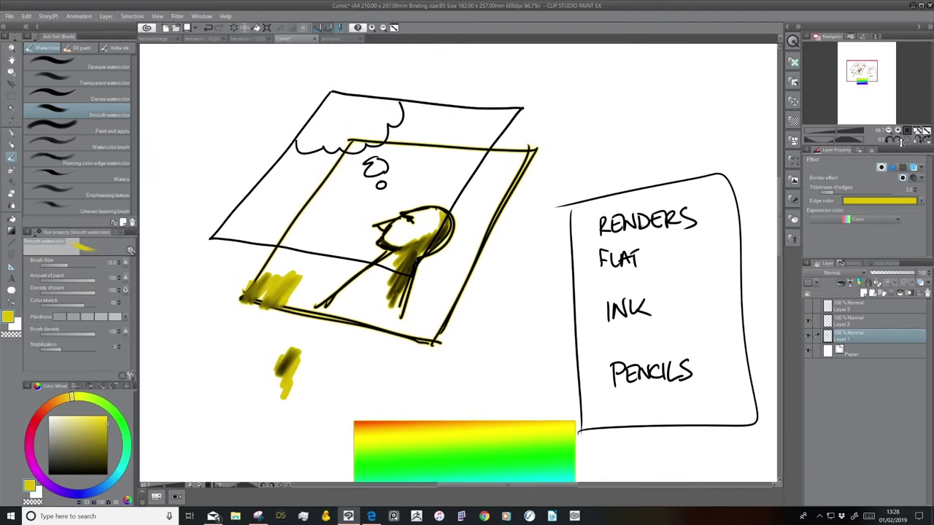
left_click_drag(837, 196, 851, 196)
left_click_drag(591, 353, 571, 194)
left_click(895, 134)
left_click(896, 133)
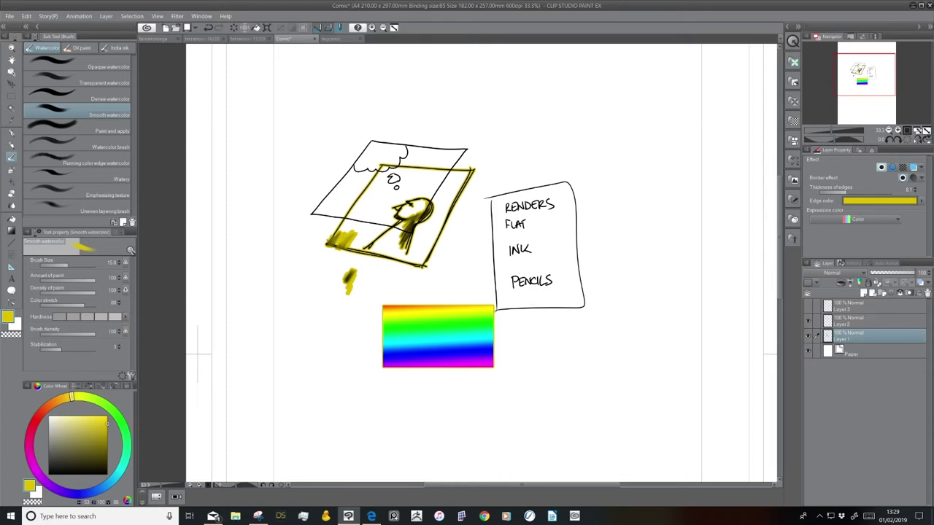
Toggle Layer 1's Border effect off and on for comparison, and set its edge thickness to about 9.3.
key("p")
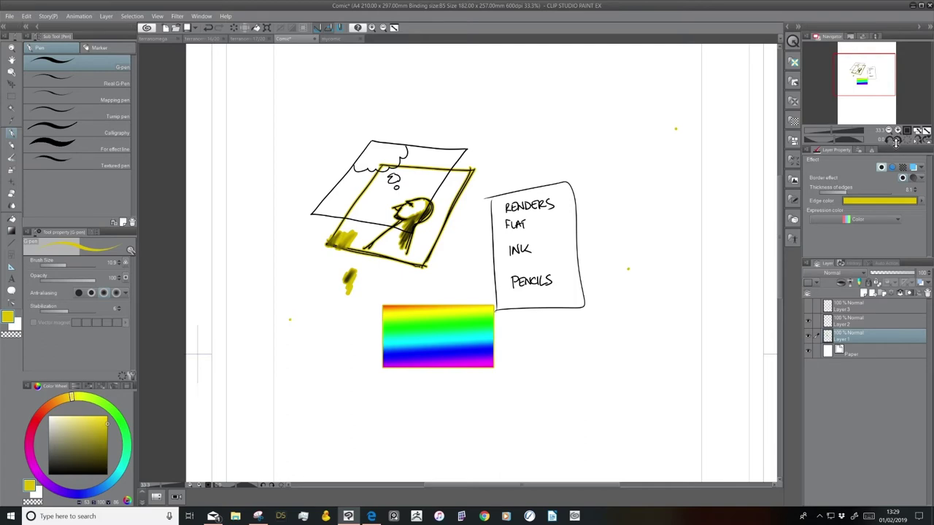
left_click(882, 167)
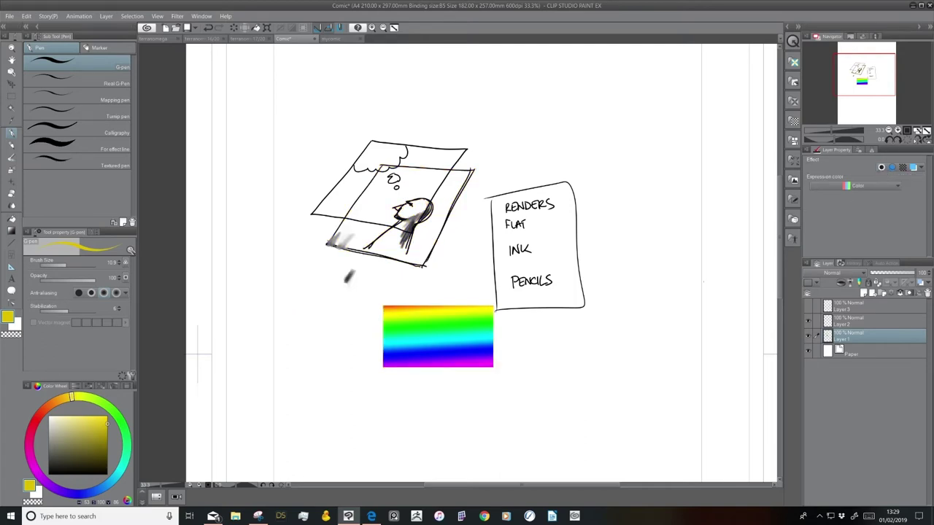
left_click(881, 168)
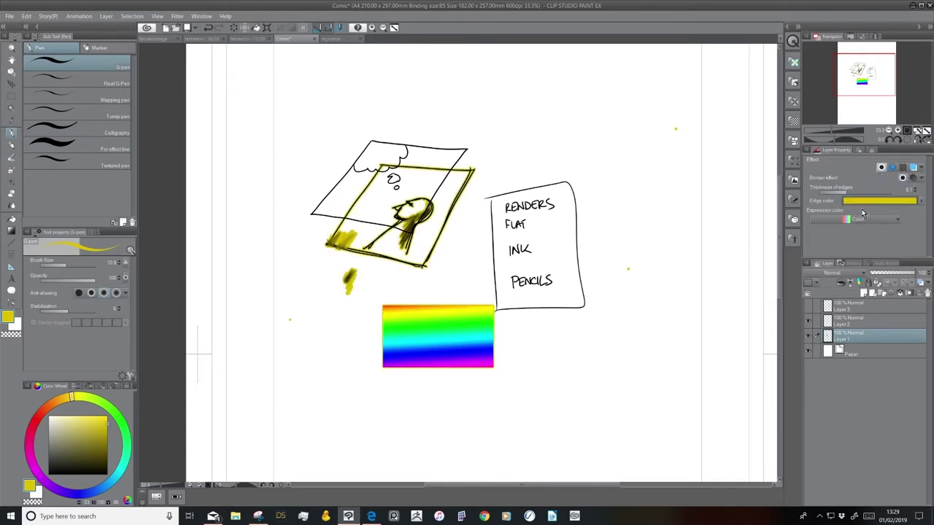
left_click_drag(848, 190, 861, 192)
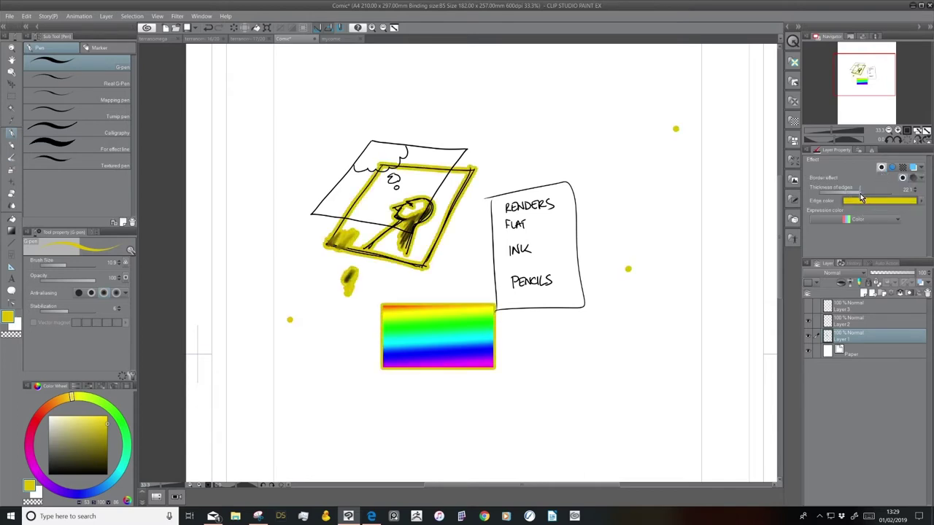
key("ctrl+z")
left_click_drag(860, 190, 850, 191)
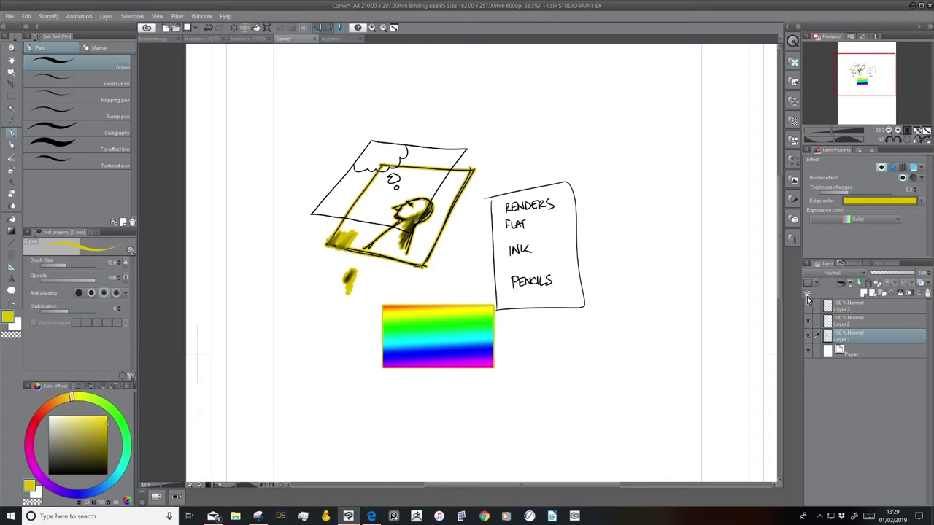
Hand-letter "KAPOW!" in white with the G-pen above the box of layer names, thickening its strokes.
left_click(18, 326)
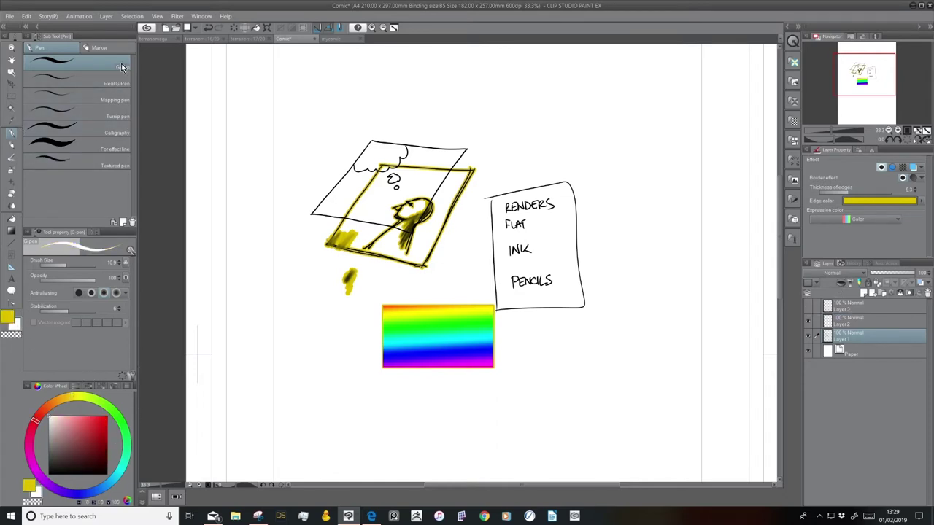
mouse_move(511, 102)
left_mouse_down()
mouse_move(513, 139)
mouse_move(515, 123)
left_mouse_up()
left_click_drag(519, 120, 531, 136)
mouse_move(536, 107)
left_mouse_down()
mouse_move(547, 136)
mouse_move(542, 118)
left_mouse_up()
left_click_drag(541, 106, 543, 132)
mouse_move(543, 101)
left_mouse_down()
mouse_move(545, 115)
mouse_move(577, 92)
mouse_move(582, 127)
left_mouse_up()
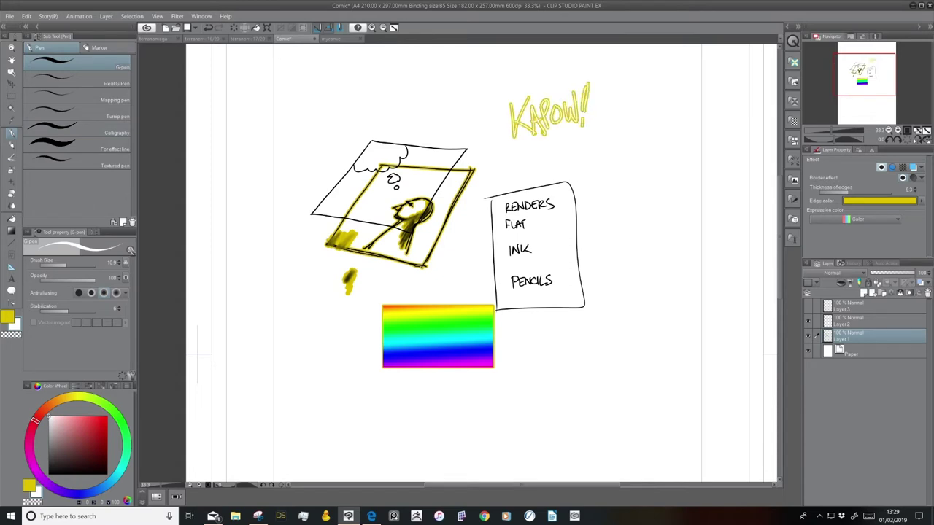
left_click_drag(509, 102, 515, 135)
mouse_move(526, 99)
left_mouse_down()
mouse_move(516, 120)
mouse_move(549, 134)
left_mouse_up()
left_click_drag(541, 99, 569, 129)
left_click_drag(574, 89, 576, 126)
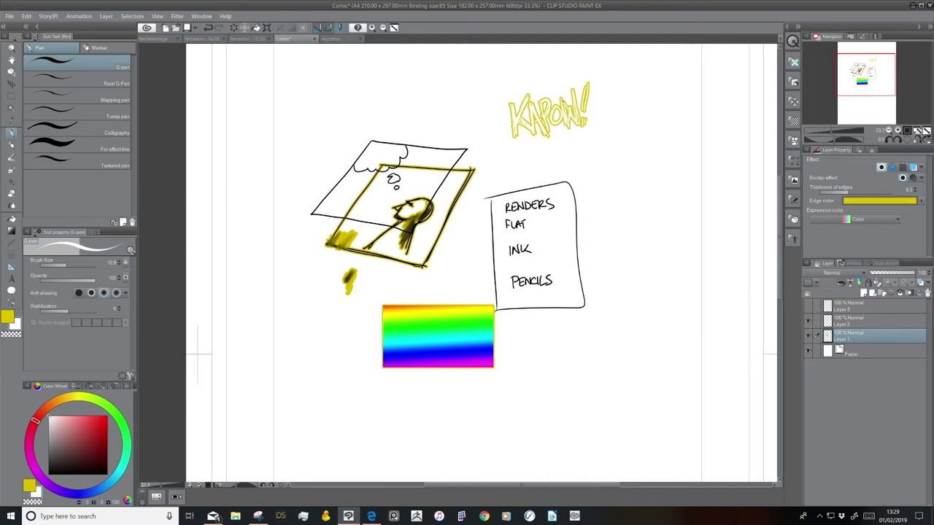
Set the edge color of Layer 1's Border effect to black.
left_click(916, 200)
left_click(380, 318)
left_click(560, 196)
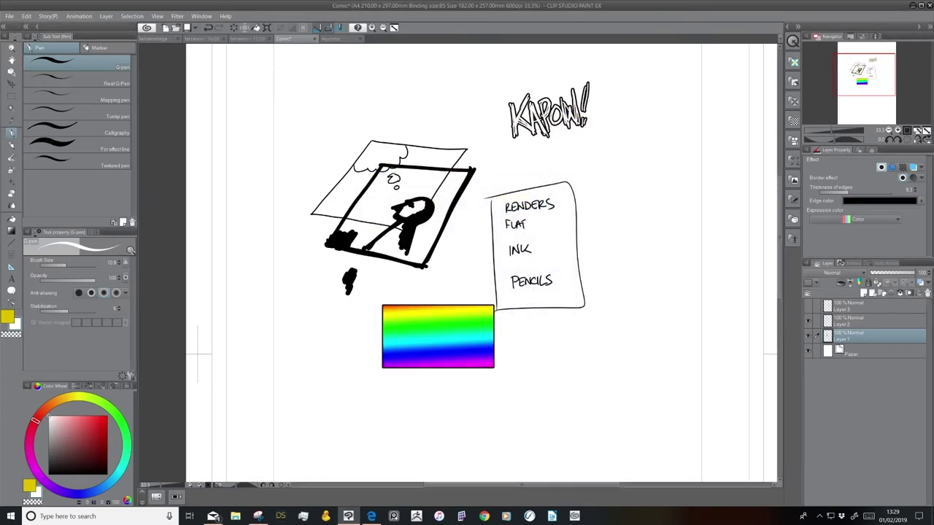
Hand-letter "WOOSH" in white beside "KAPOW!" with the G-pen, and toggle Layer 1's Border effect off and on.
left_click(904, 130)
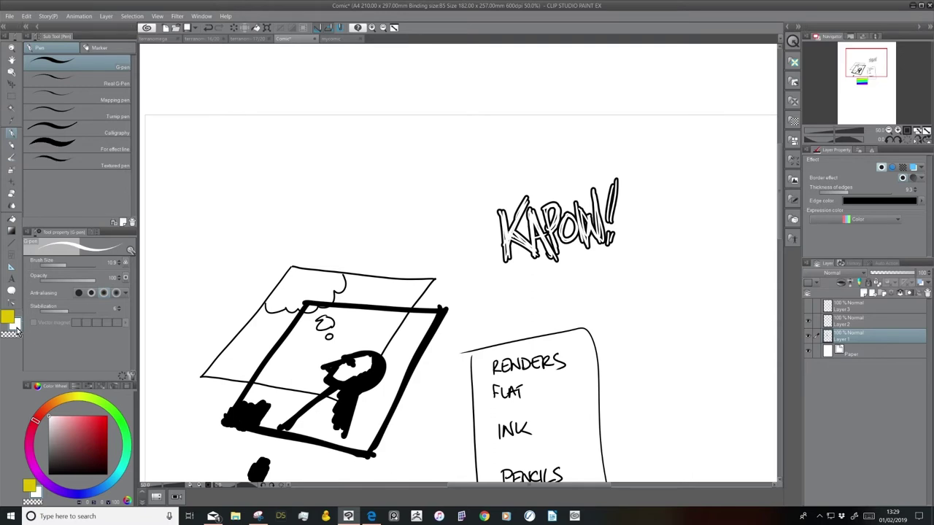
mouse_move(356, 175)
left_mouse_down()
mouse_move(389, 172)
mouse_move(387, 204)
mouse_move(369, 169)
mouse_move(372, 217)
mouse_move(361, 218)
left_mouse_up()
mouse_move(401, 175)
left_mouse_down()
mouse_move(410, 202)
mouse_move(398, 179)
mouse_move(414, 191)
mouse_move(436, 166)
mouse_move(424, 195)
left_mouse_up()
left_click_drag(447, 165, 437, 191)
left_click_drag(450, 152, 457, 192)
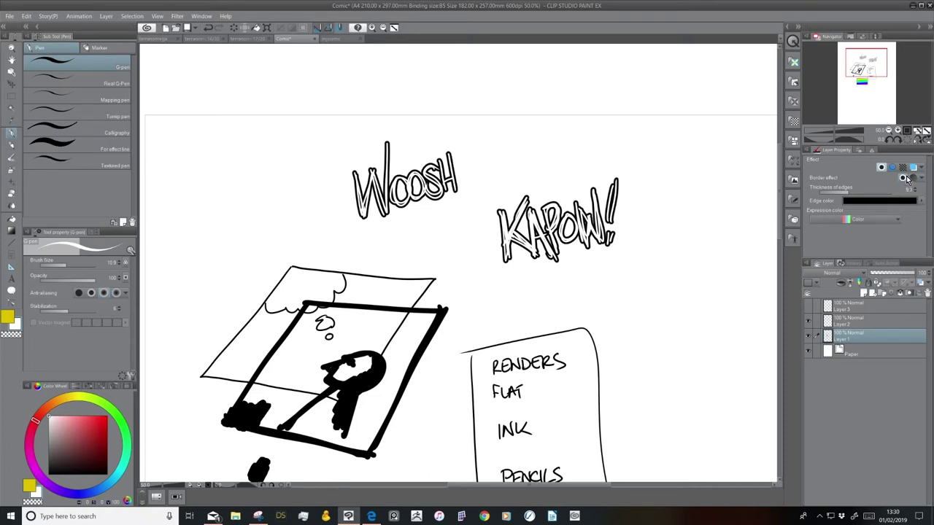
left_click(883, 169)
left_click(883, 168)
Hide the Paper layer to examine the artwork over transparency, and show it again.
left_click(829, 356)
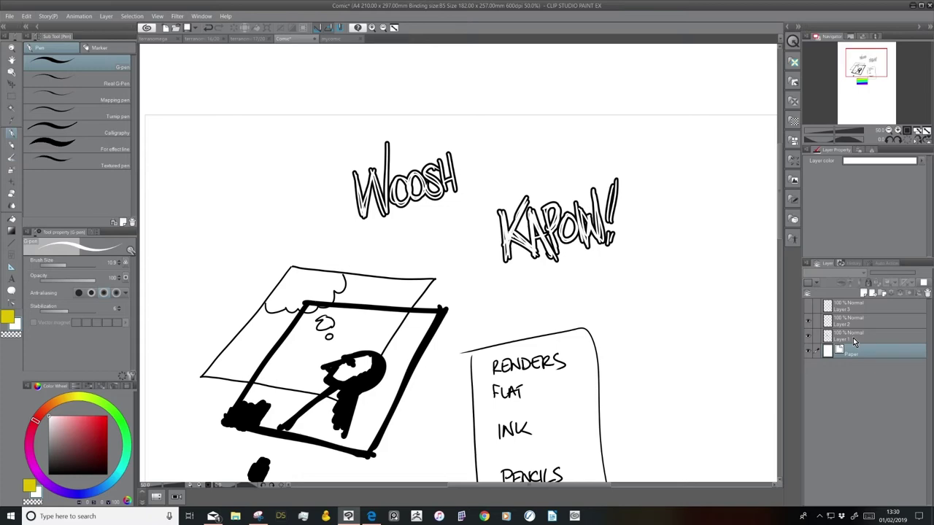
left_click(807, 353)
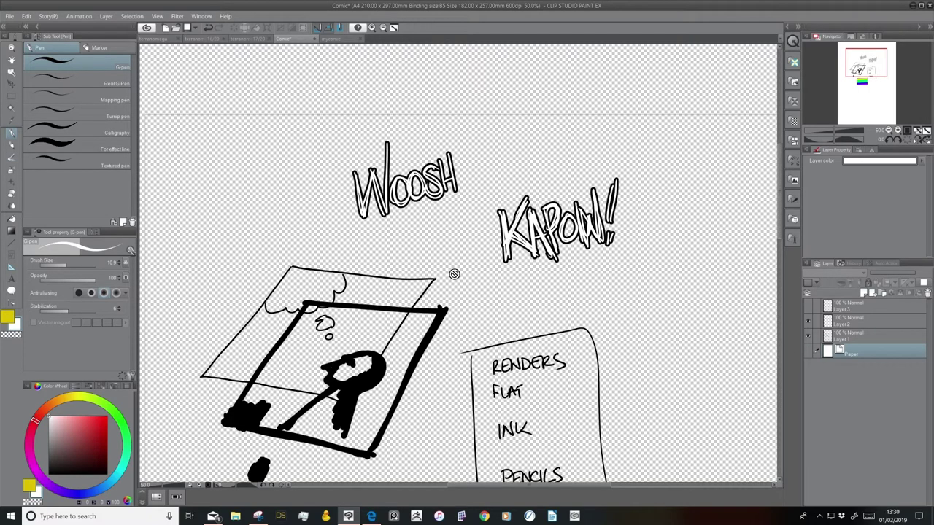
scroll(454, 274, "down", 5)
scroll(454, 273, "up", 3)
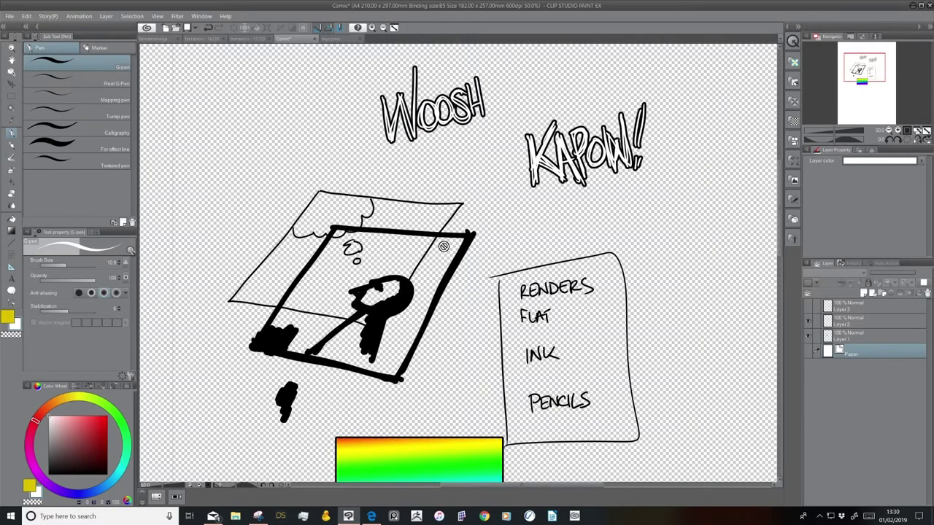
left_click(808, 353)
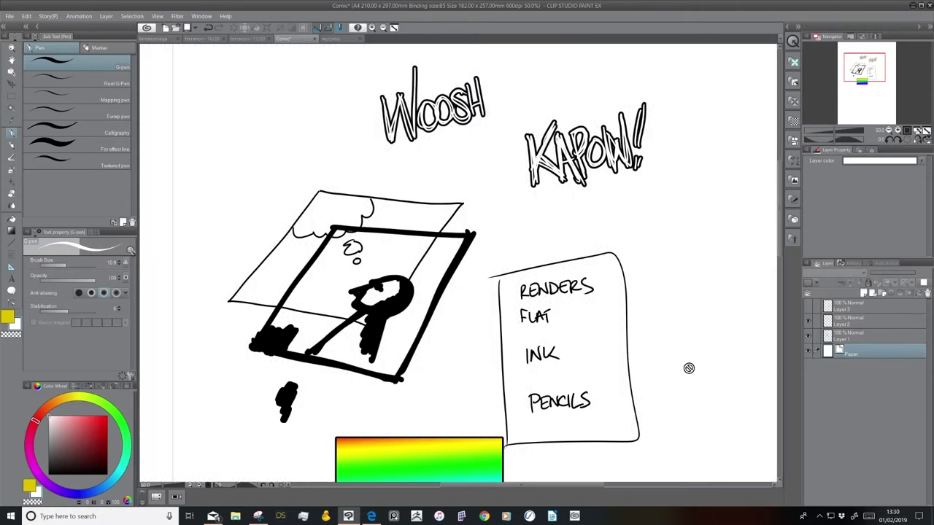
Change the Paper layer's color to the warm light gray C3C0B9 and inspect the page against it.
double_click(829, 352)
left_click(371, 223)
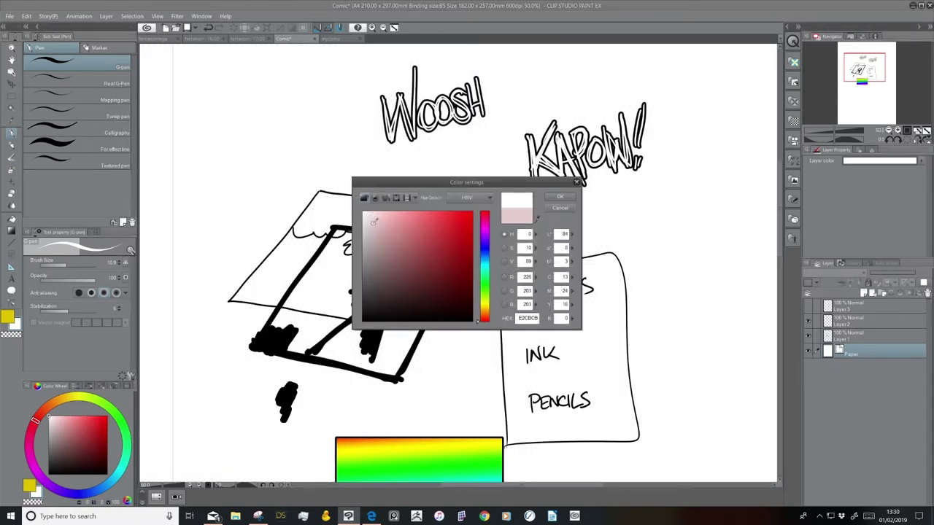
left_click(484, 313)
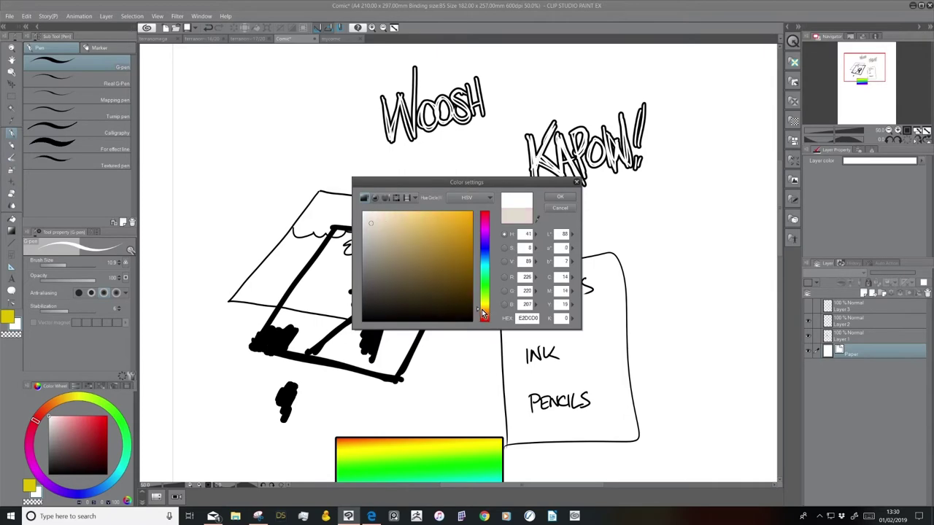
left_click(368, 236)
left_click(551, 200)
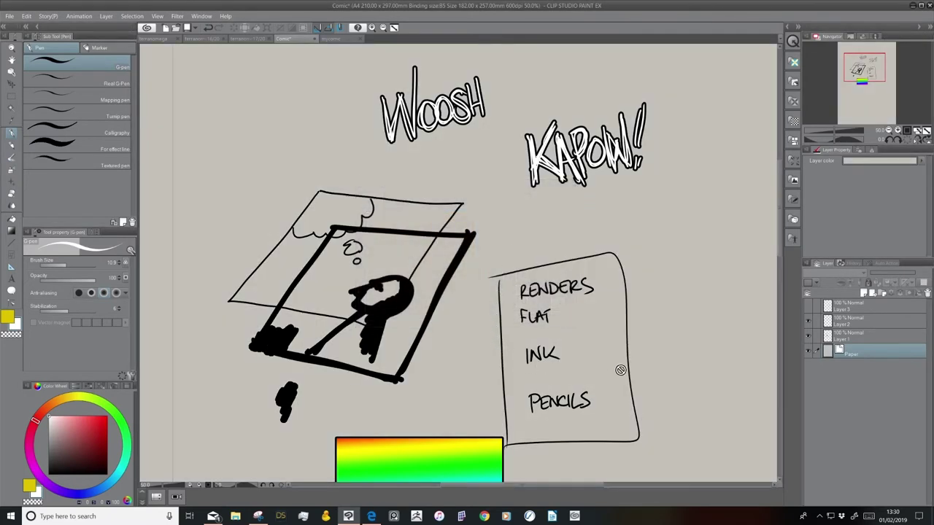
left_click(891, 131)
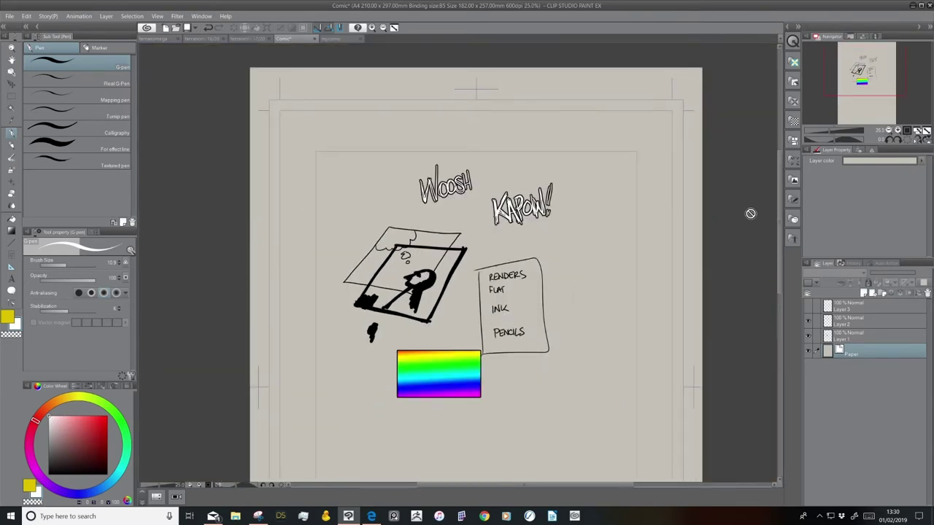
key("ctrl+plus")
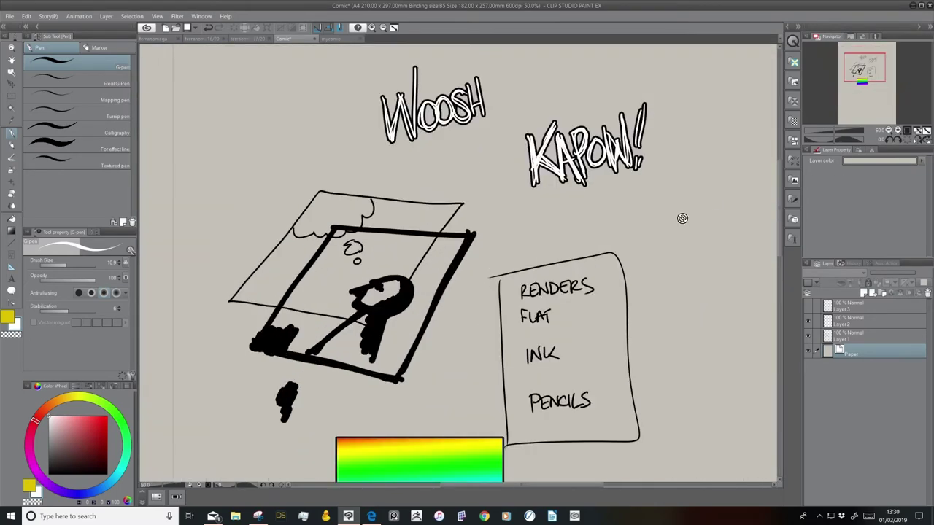
left_click_drag(503, 382, 526, 315)
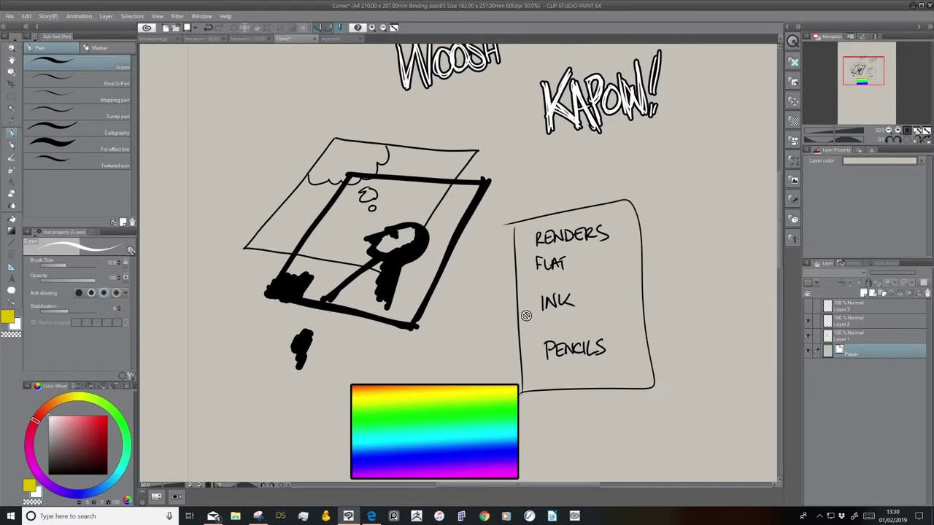
Set the Paper layer's color back to white.
double_click(829, 351)
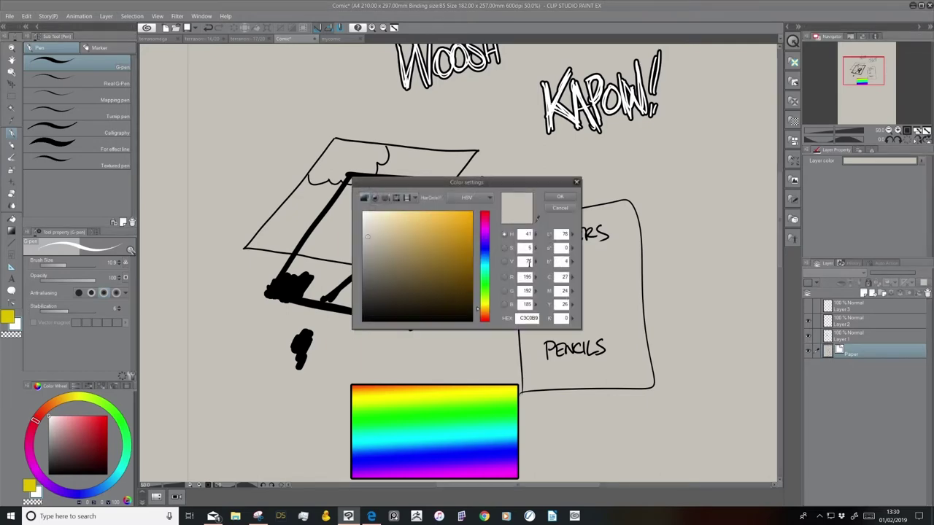
left_click(560, 198)
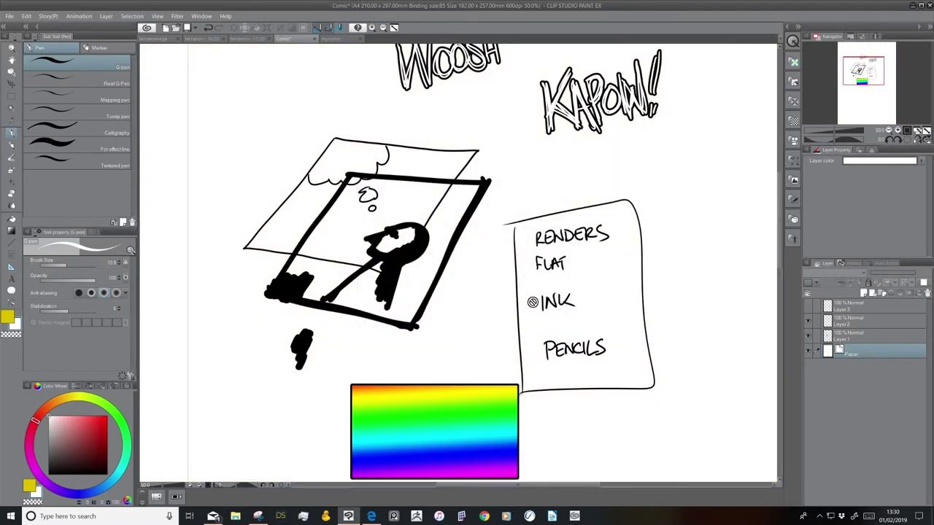
left_click_drag(576, 277, 535, 326)
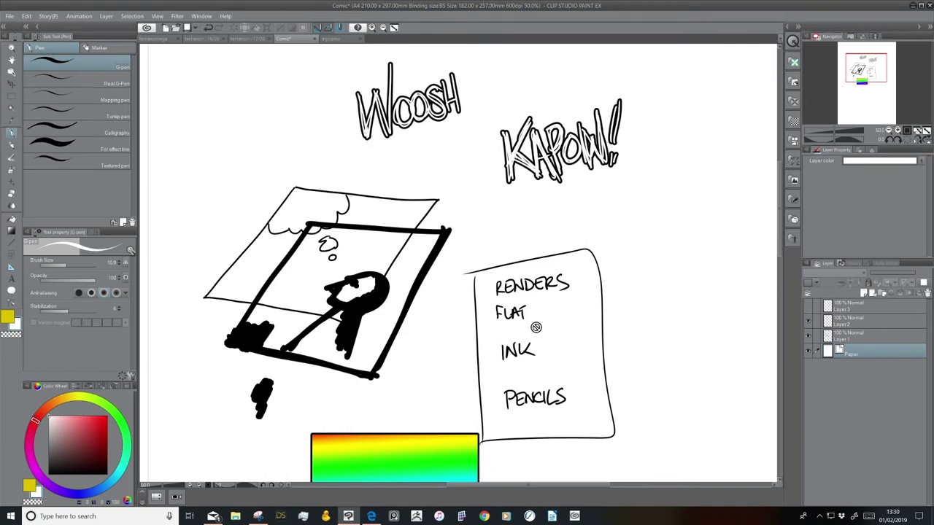
Set the main drawing color to black and the sub color to white.
left_click(41, 496)
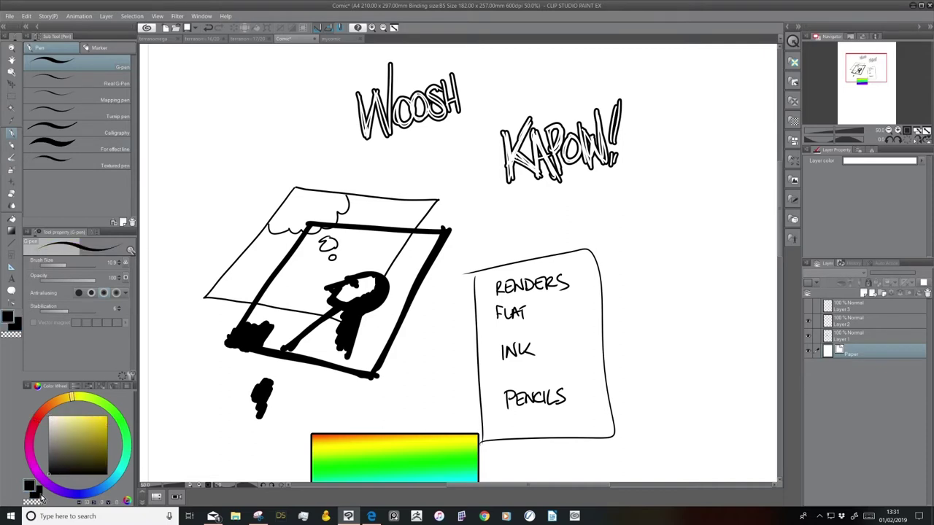
left_click(35, 493)
left_click(29, 484)
left_click_drag(611, 354, 558, 371)
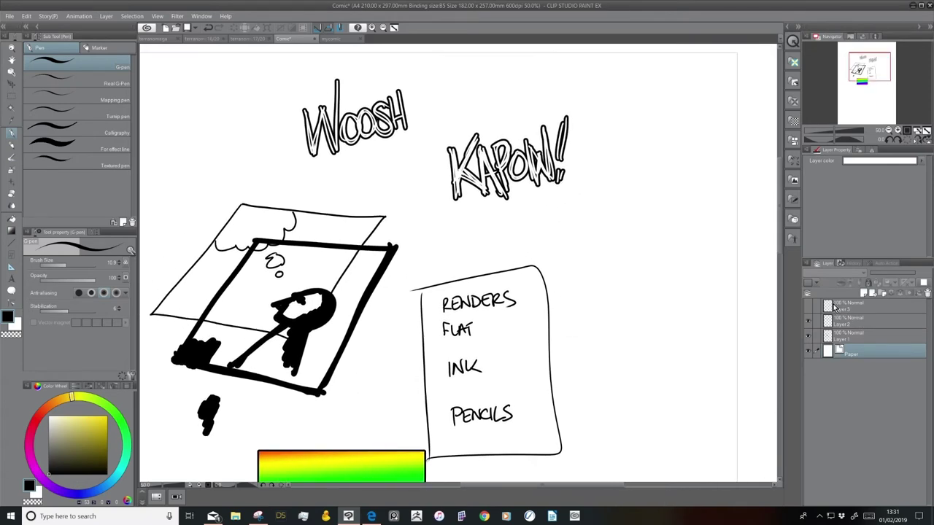
Select Layer 1, and lock and unlock the whole layer to demonstrate the layer lock.
left_click(850, 336)
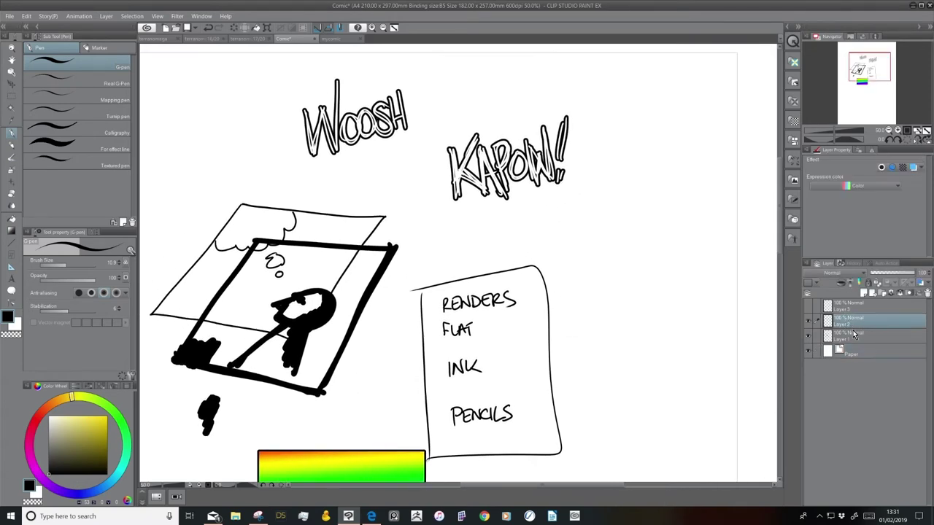
left_click(869, 288)
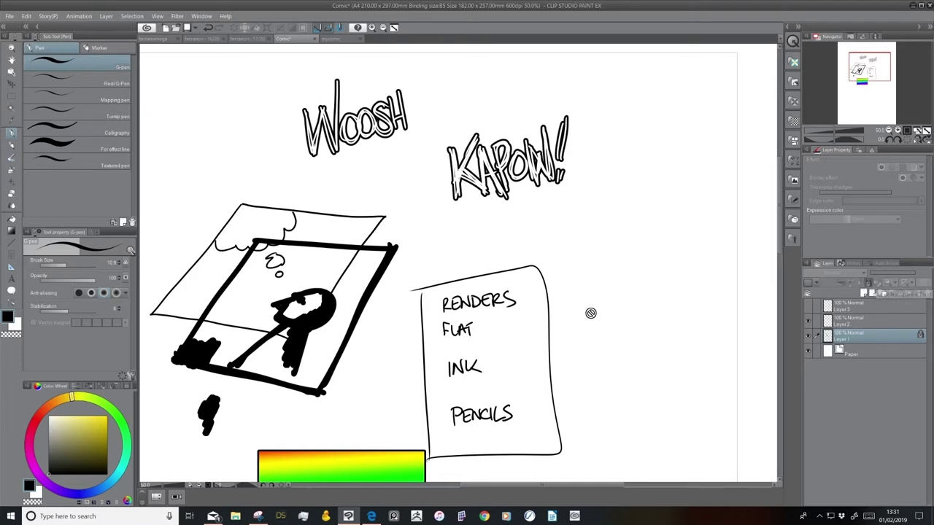
left_click(868, 286)
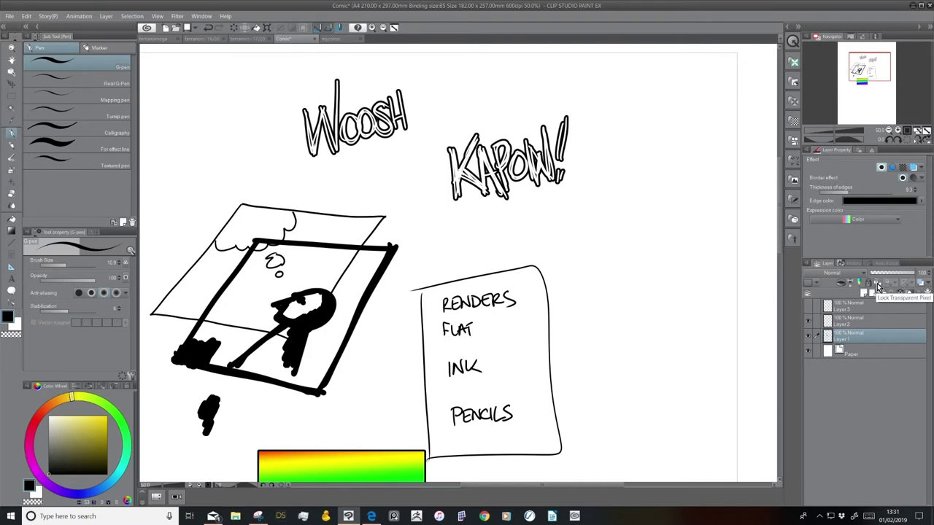
With Layer 1's transparent pixels locked and the Paper layer hidden, paint red over the start of "KAPOW!" and the thick frame's right edge.
left_click(878, 285)
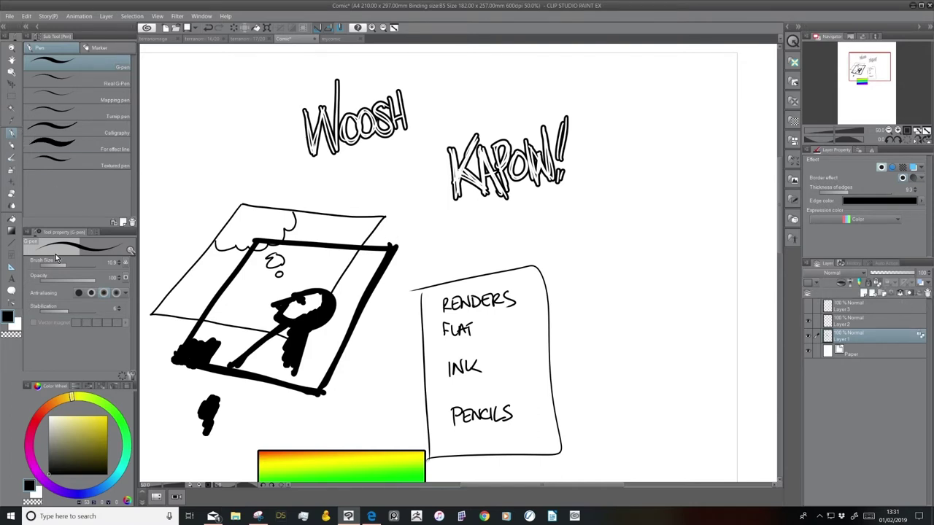
left_click_drag(72, 399, 38, 416)
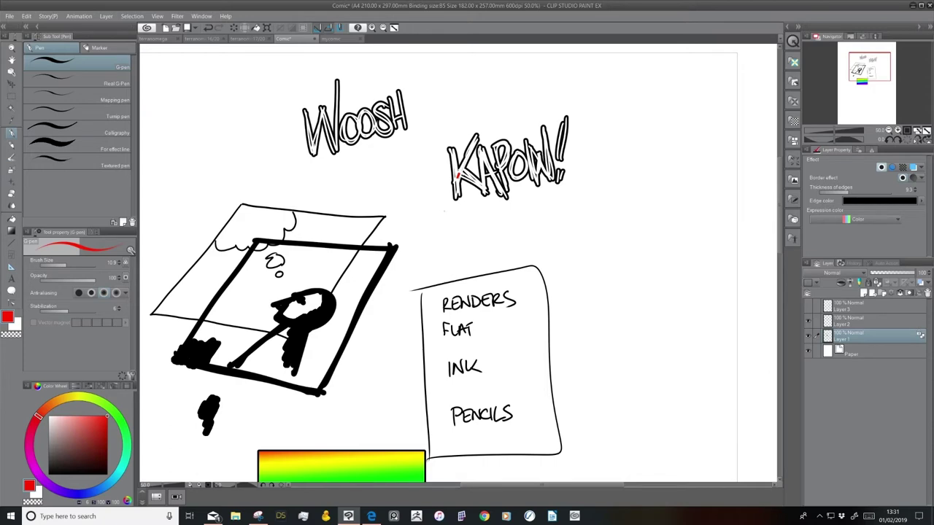
left_click(808, 351)
mouse_move(456, 187)
left_mouse_down()
mouse_move(503, 161)
mouse_move(460, 181)
mouse_move(485, 159)
left_mouse_up()
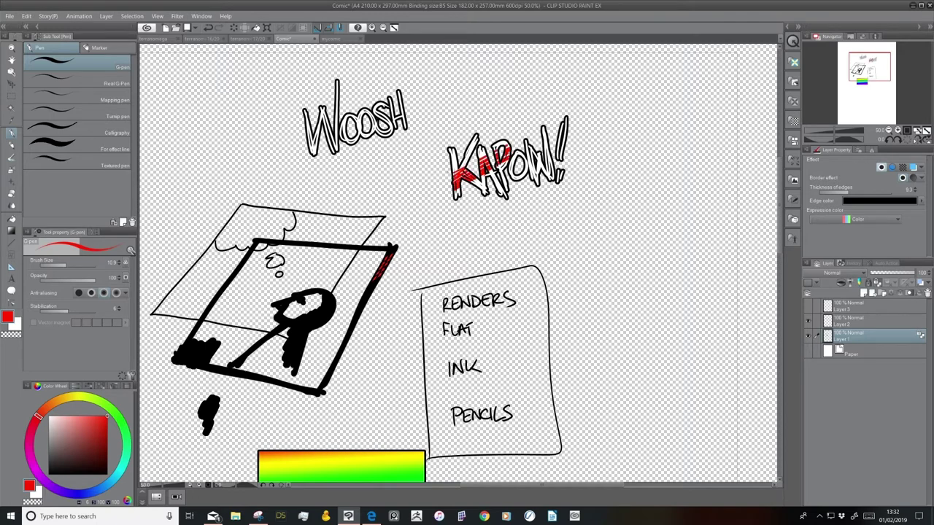
Enlarge the G-pen to about 45.7 and fill the rest of the "KAPOW!" lettering with red.
left_click_drag(66, 266, 74, 266)
mouse_move(474, 135)
left_mouse_down()
mouse_move(458, 193)
mouse_move(481, 155)
mouse_move(525, 165)
mouse_move(560, 150)
mouse_move(566, 125)
left_mouse_up()
mouse_move(513, 151)
left_mouse_down()
mouse_move(517, 164)
mouse_move(560, 186)
mouse_move(554, 181)
left_mouse_up()
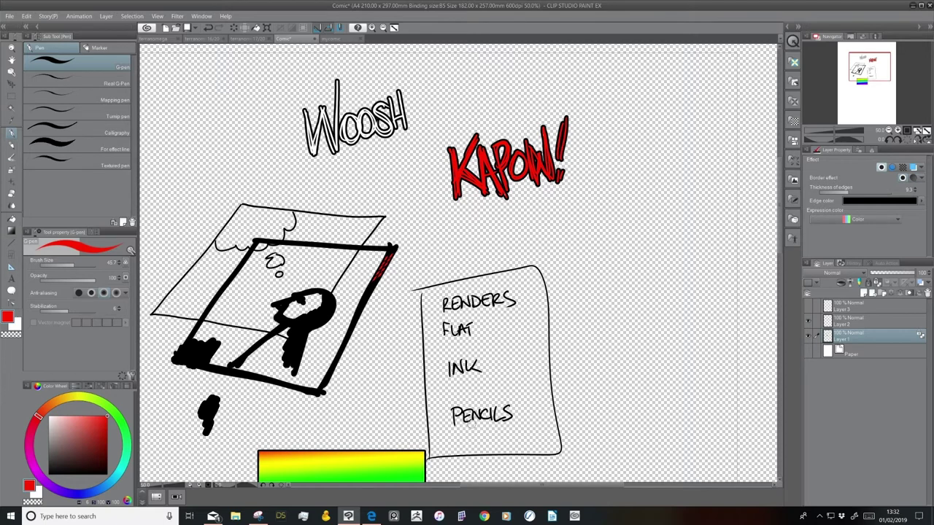
Paint the figure inside the thick frame red on Layer 1, and show the Paper layer again.
left_click_drag(300, 347, 295, 375)
mouse_move(234, 367)
left_mouse_down()
mouse_move(294, 316)
mouse_move(299, 295)
mouse_move(277, 307)
mouse_move(332, 314)
mouse_move(301, 323)
left_mouse_up()
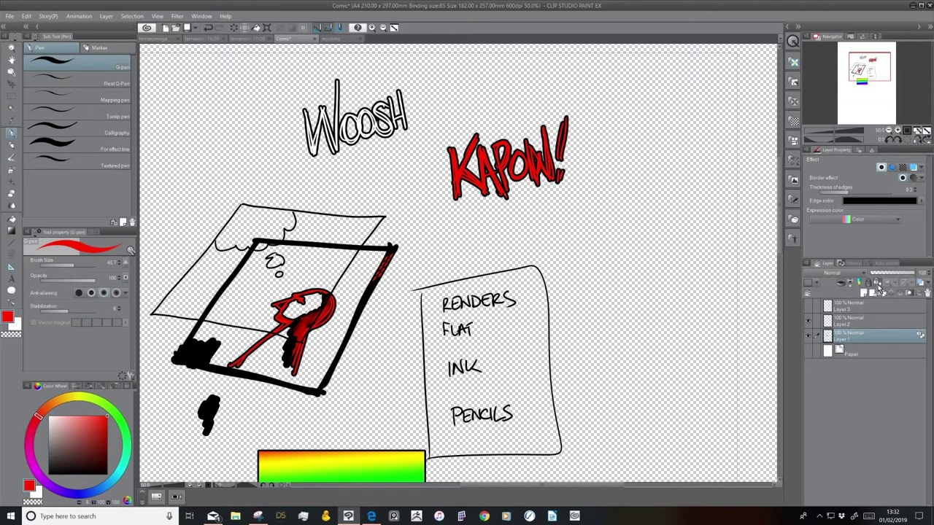
left_click(810, 352)
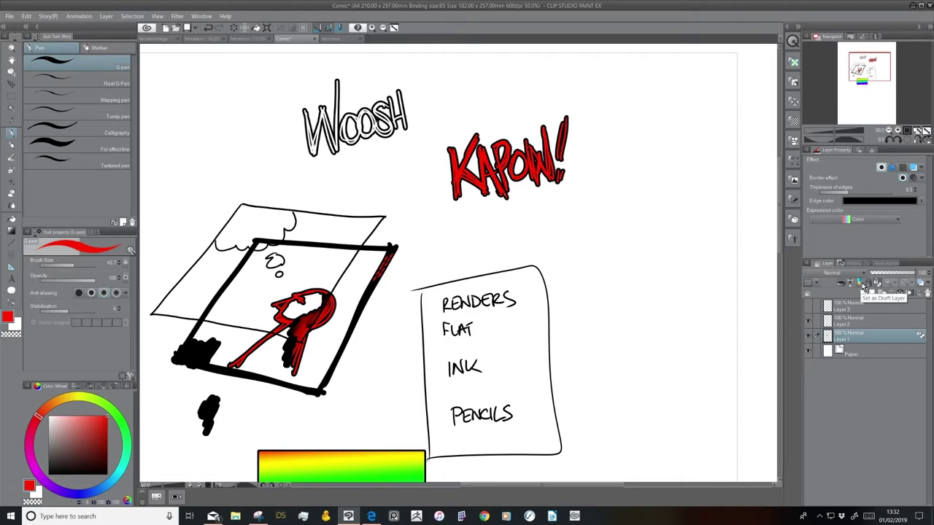
Set Layer 1 as a draft layer with its transparent pixels unlocked, and switch the Fill tool to Refer other layers.
left_click(861, 286)
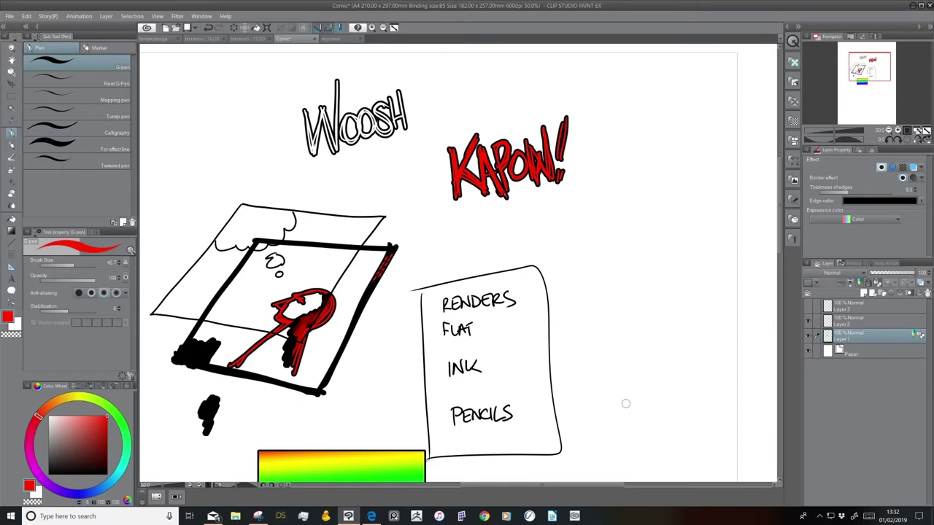
left_click_drag(620, 407, 632, 397)
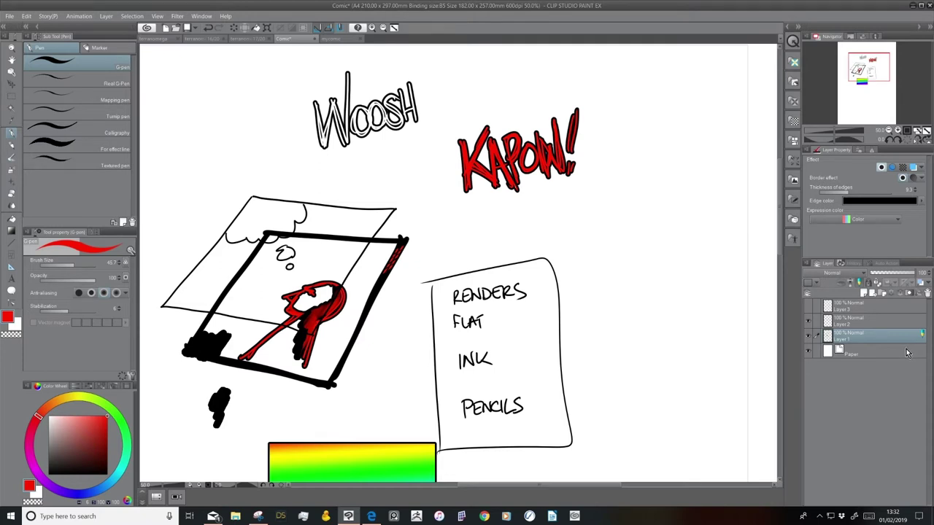
left_click(12, 219)
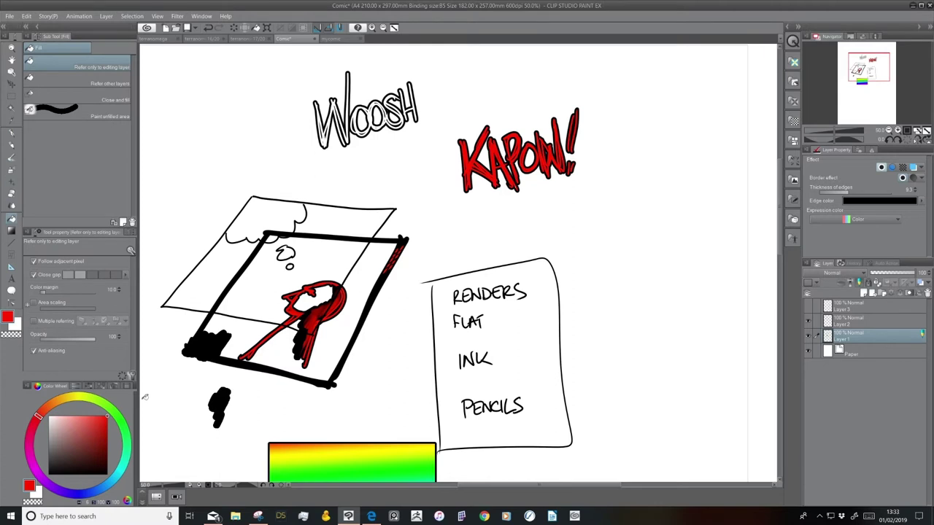
left_click(117, 80)
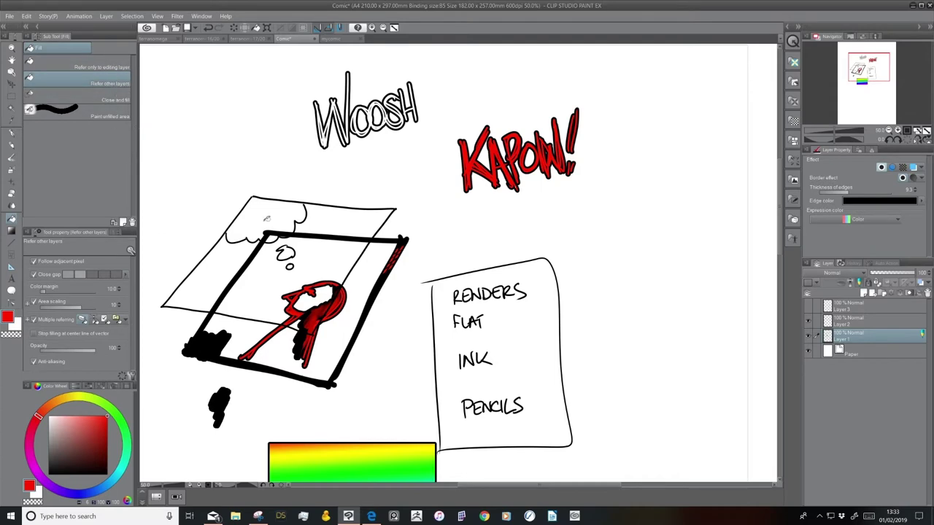
Add a new raster layer above Layer 2 and name it "inks".
left_click(866, 322)
left_click(864, 295)
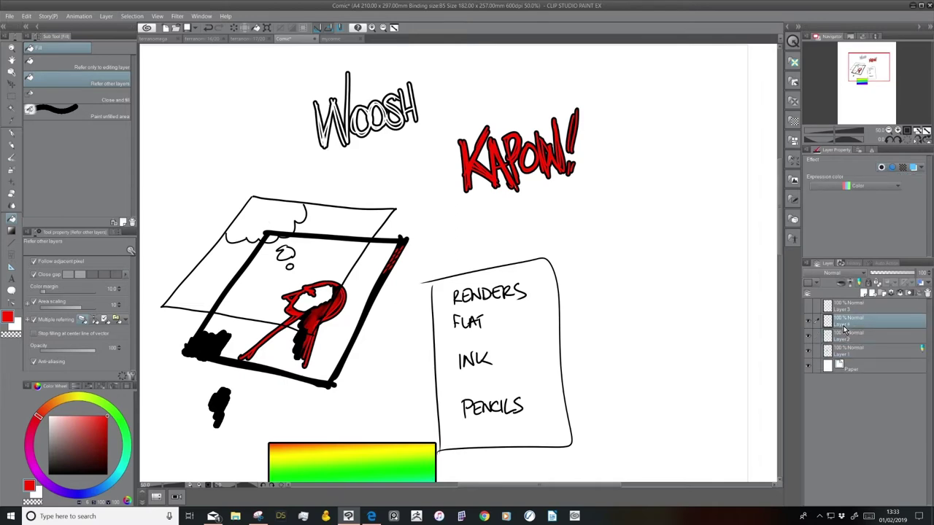
double_click(843, 324)
type("Ink")
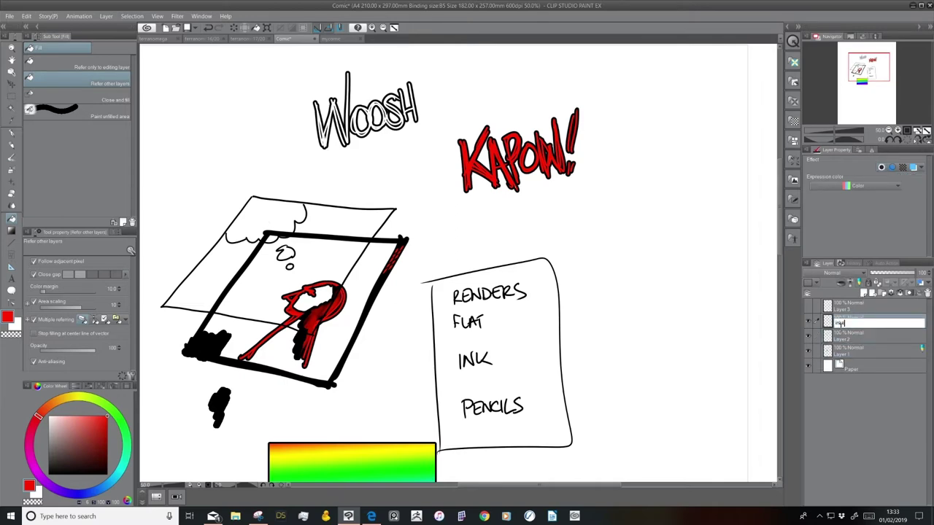
key("Return")
Rename Layer 2 as "inks2" and Layer 1 as "pencils".
left_click(843, 342)
double_click(841, 339)
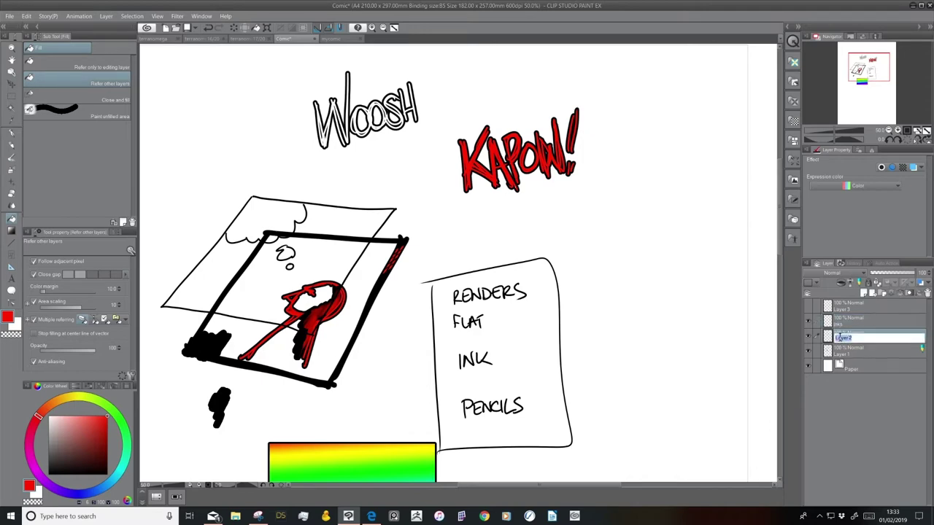
type("P")
key("Return")
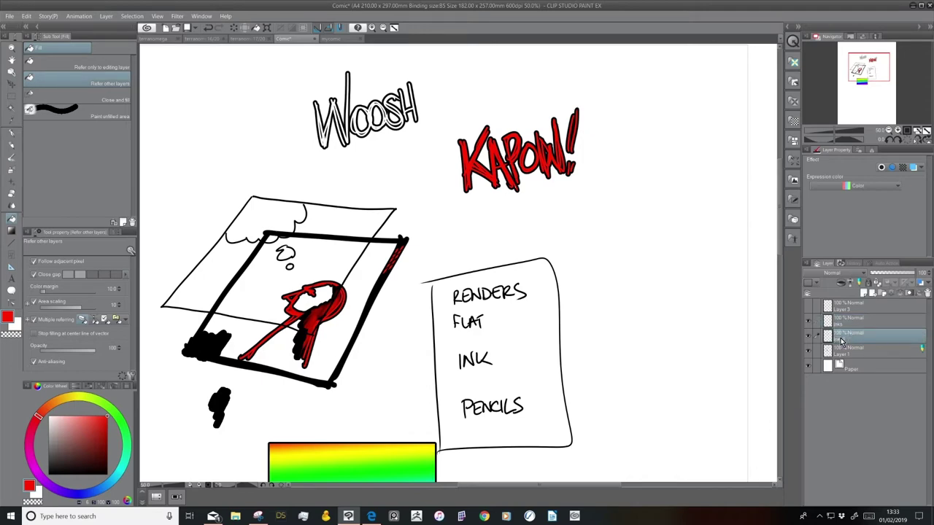
left_click(848, 352)
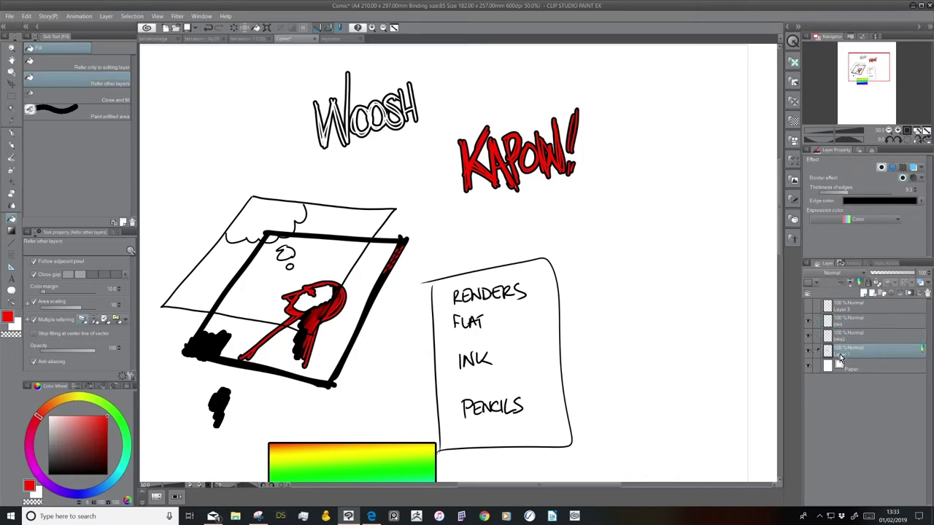
double_click(848, 354)
type("pencils")
key("Return")
Remove the border effect from the pencils layer and draw a black five-pointed star with the G-pen to the right of the text list.
left_click(14, 139)
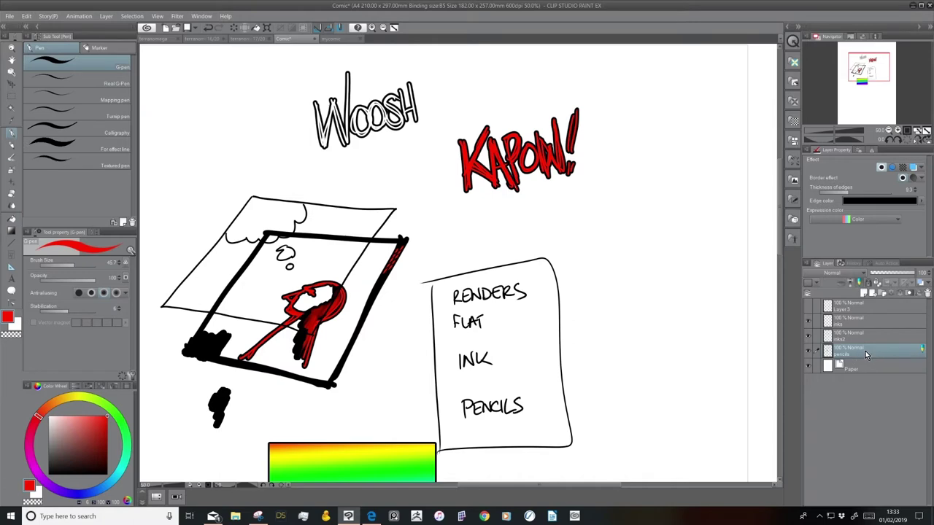
left_click_drag(657, 202, 601, 280)
key("ctrl+z")
left_click(891, 167)
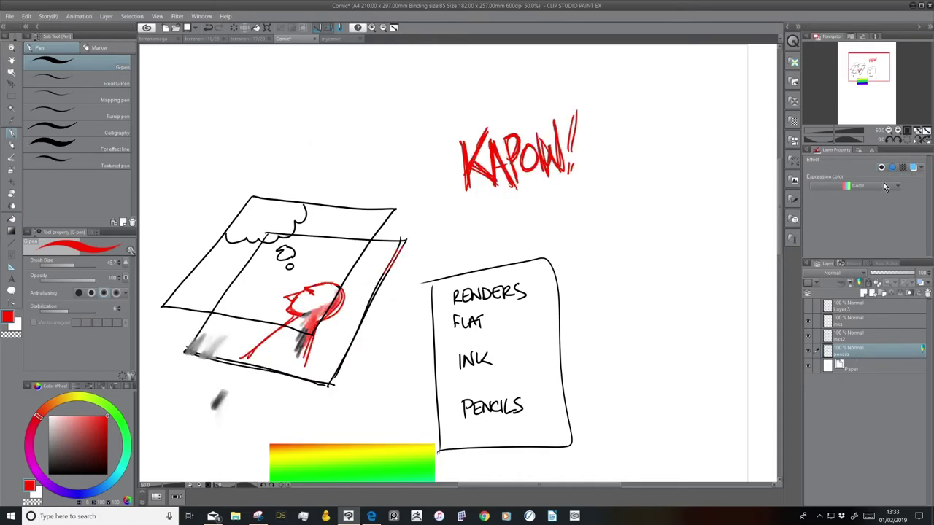
key("x")
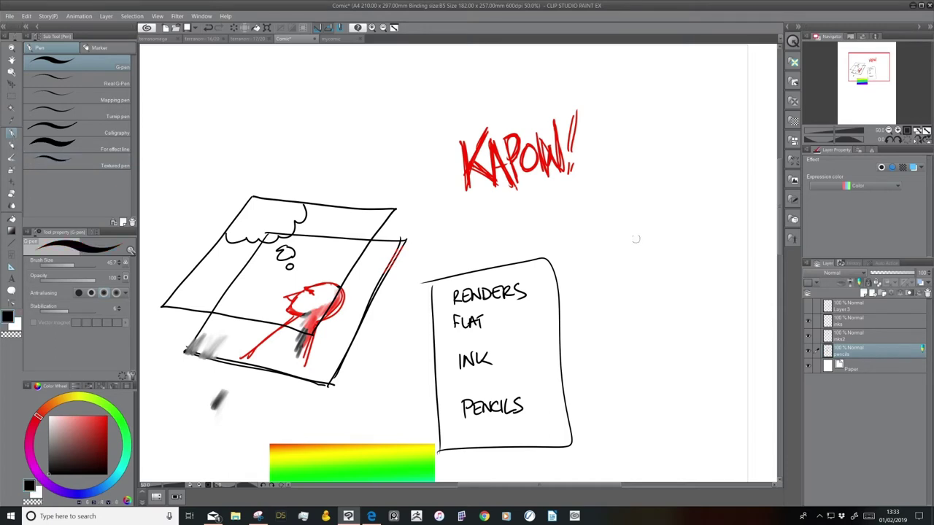
mouse_move(625, 230)
left_mouse_down()
mouse_move(645, 255)
mouse_move(624, 230)
mouse_move(617, 249)
mouse_move(597, 253)
mouse_move(610, 271)
mouse_move(607, 298)
mouse_move(635, 284)
mouse_move(655, 306)
mouse_move(648, 267)
mouse_move(669, 255)
mouse_move(638, 254)
left_mouse_up()
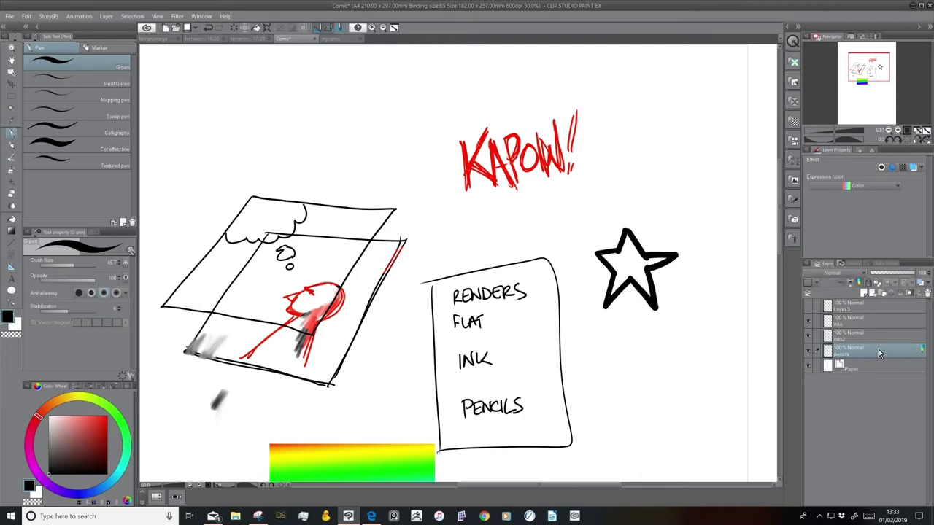
Toggle the pencils layer's layer color on and off, and draw a thick black square around the star on the inks2 layer.
left_click(913, 167)
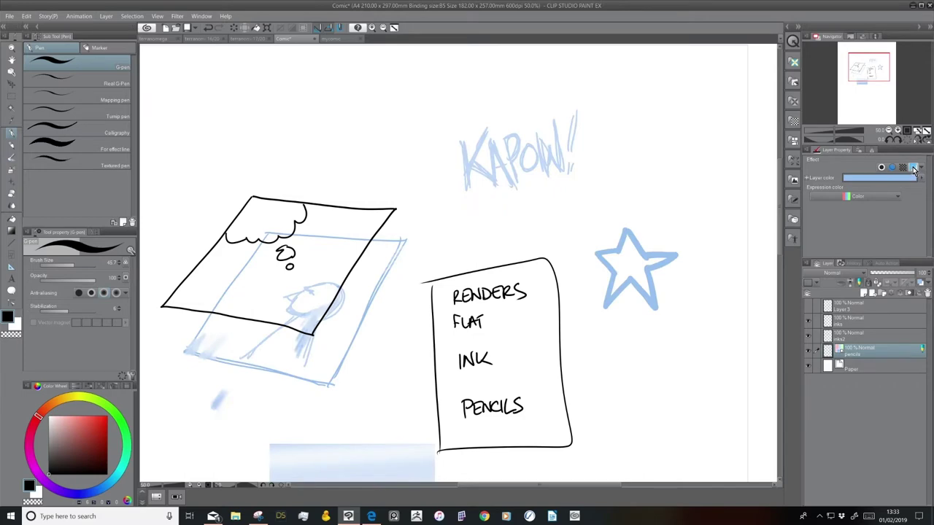
left_click(912, 167)
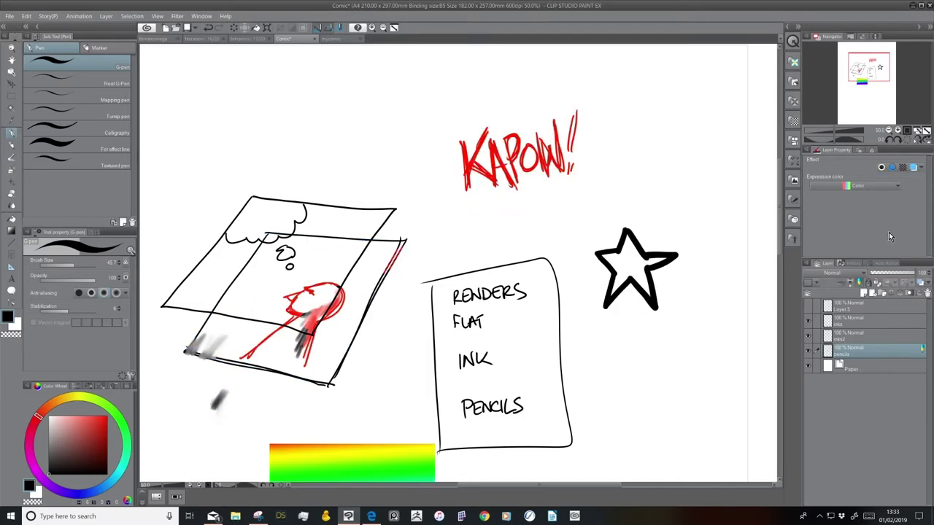
left_click(850, 340)
mouse_move(573, 212)
left_mouse_down()
mouse_move(679, 208)
mouse_move(708, 271)
mouse_move(706, 321)
mouse_move(574, 257)
mouse_move(592, 340)
mouse_move(707, 315)
mouse_move(706, 307)
left_mouse_up()
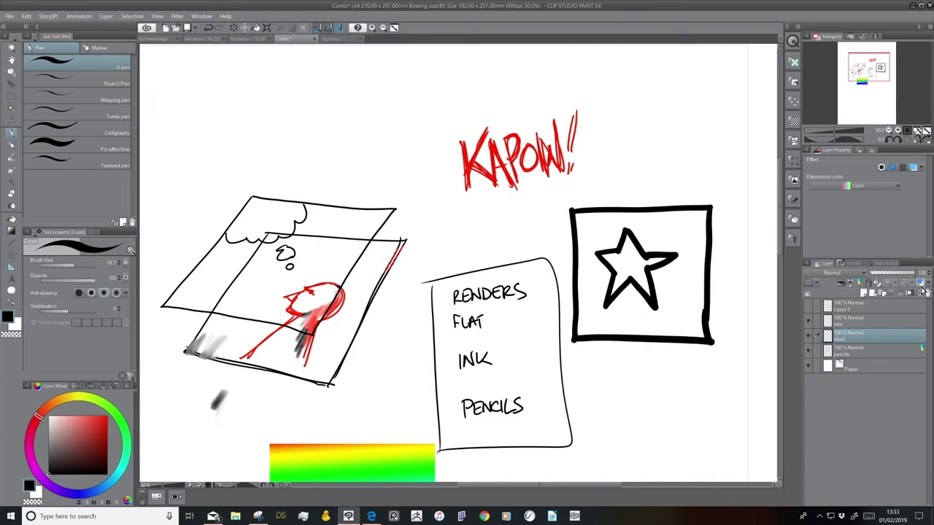
Apply the light blue layer color effect to the pencils layer, and set the Fill tool to Refer only to editing layer with inks2 selected.
left_click(859, 351)
left_click(920, 287)
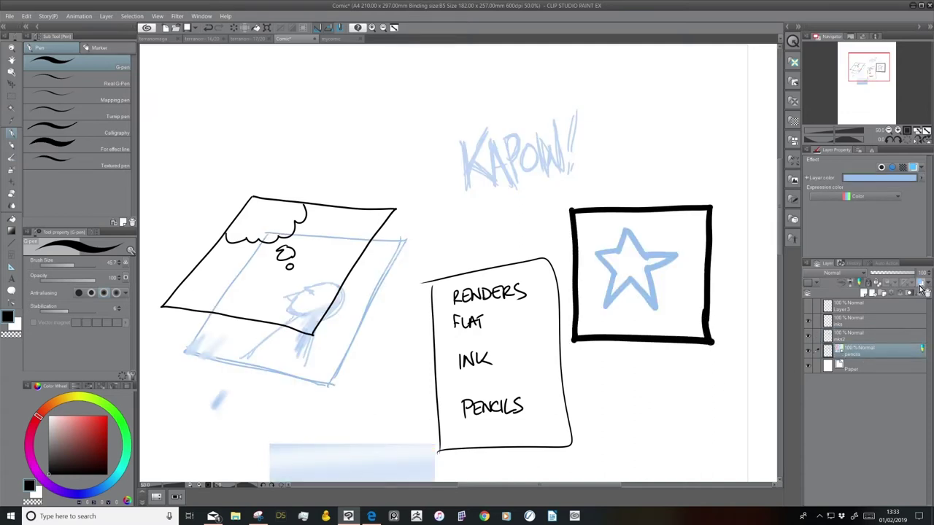
left_click(868, 338)
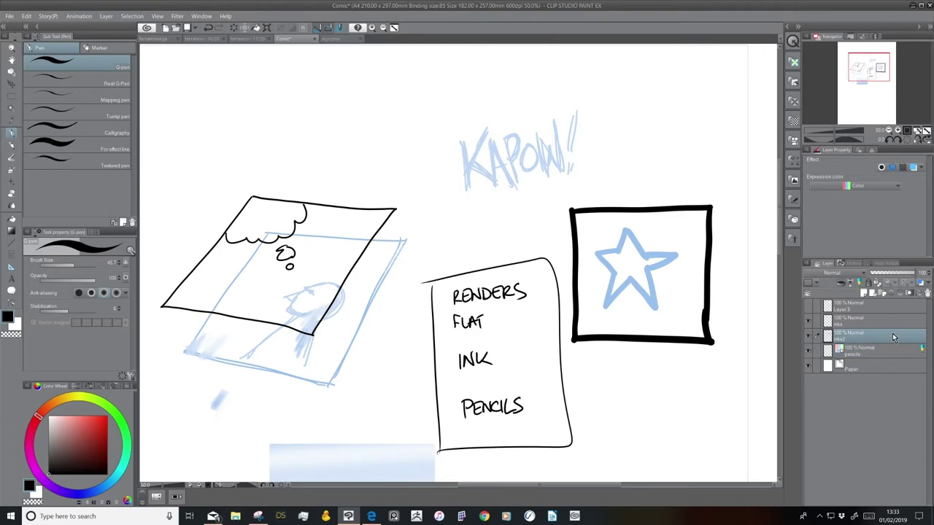
left_click(11, 218)
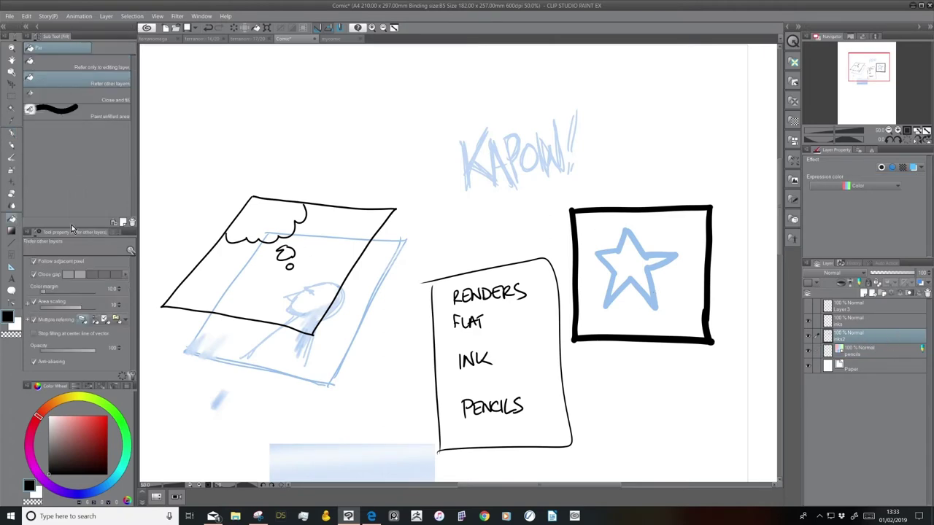
left_click(119, 67)
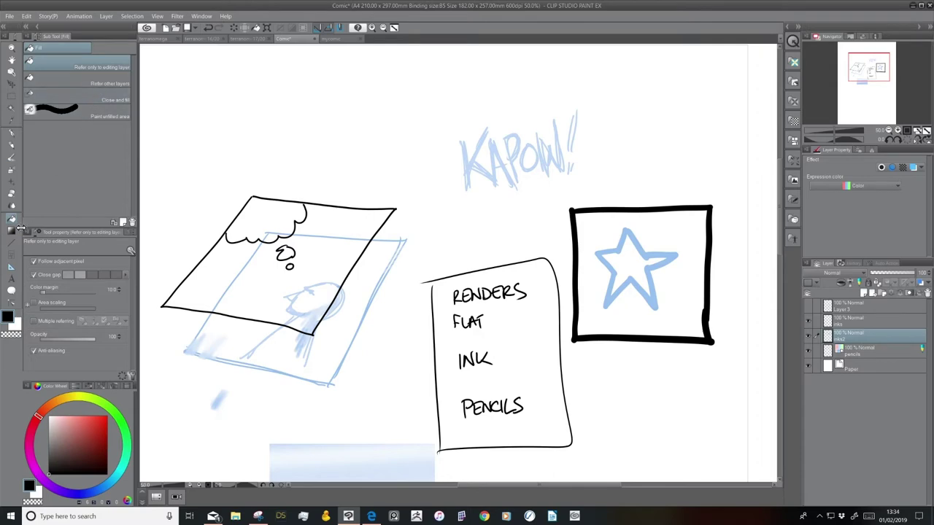
On the inks layer, draw a circle over the square's lower-right corner with the G-pen and set its layer color to dark red.
left_click(850, 325)
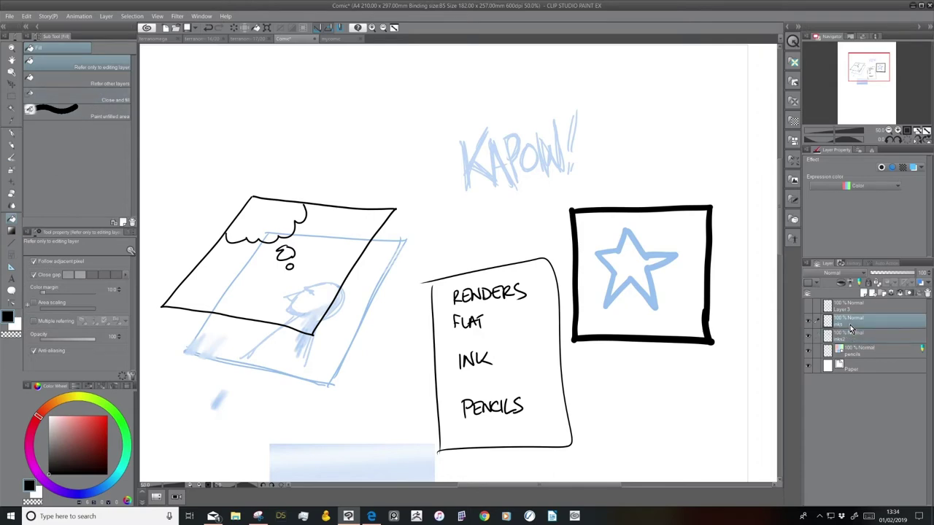
left_click(12, 134)
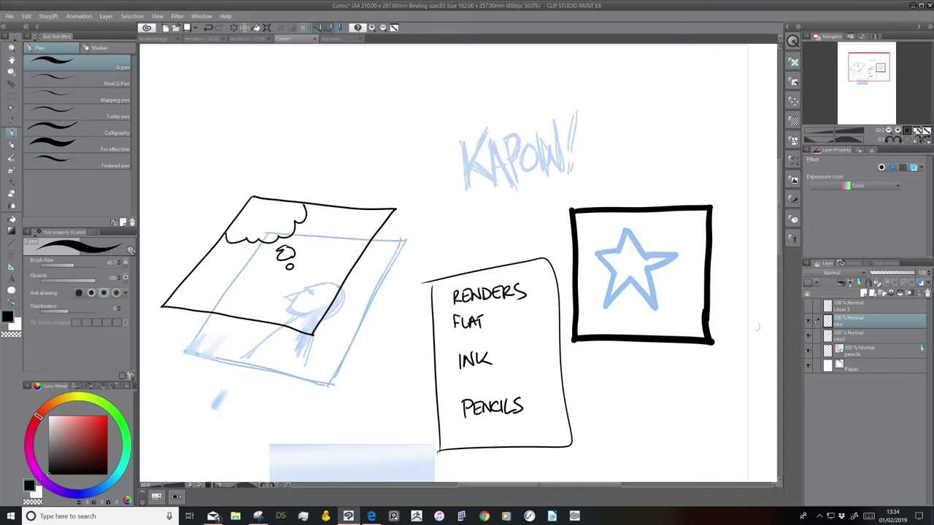
mouse_move(724, 297)
left_mouse_down()
mouse_move(729, 388)
mouse_move(721, 295)
left_mouse_up()
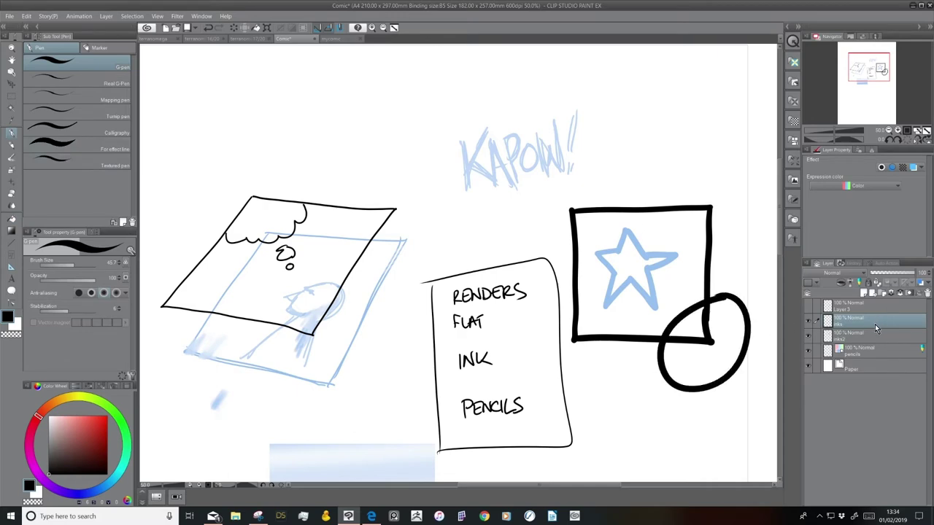
left_click(912, 167)
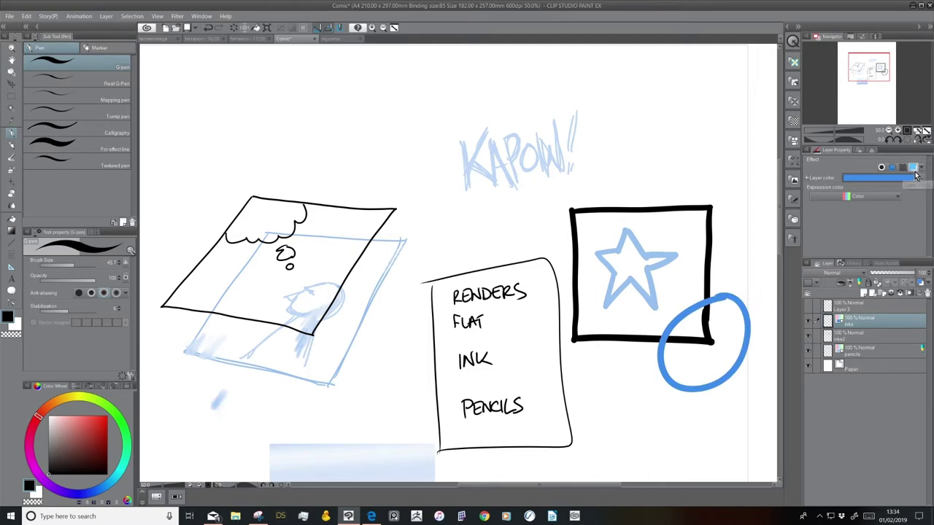
left_click(914, 178)
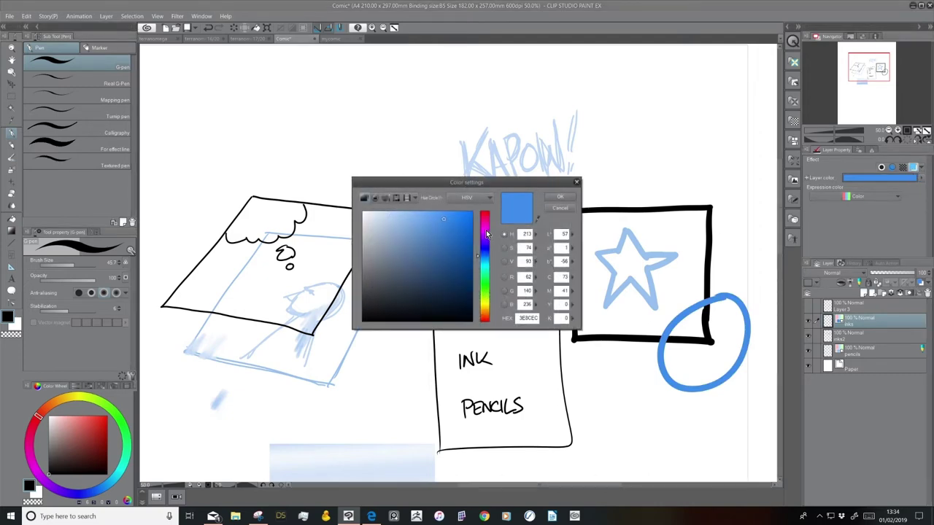
left_click_drag(489, 235, 480, 228)
left_click(560, 196)
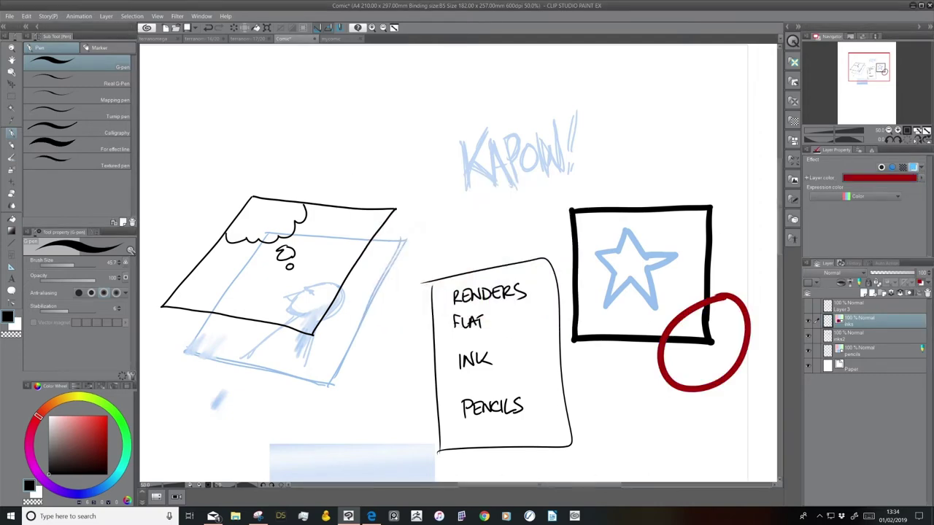
Compare the pencils and ink layers, fill the circle on the inks layer referring only to the editing layer, and undo the fill.
left_click(861, 341)
left_click(869, 320)
left_click(864, 338)
left_click(859, 350)
left_click(861, 326)
left_click(13, 219)
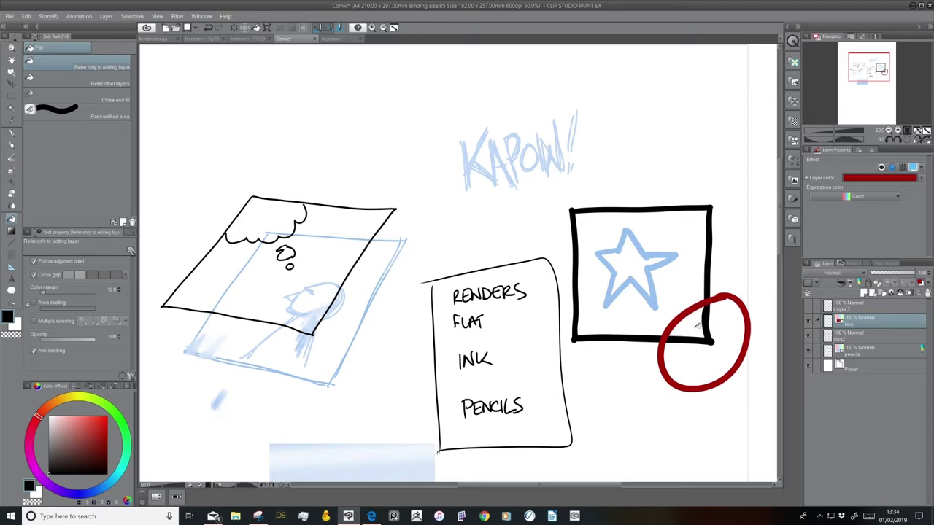
left_click(698, 327)
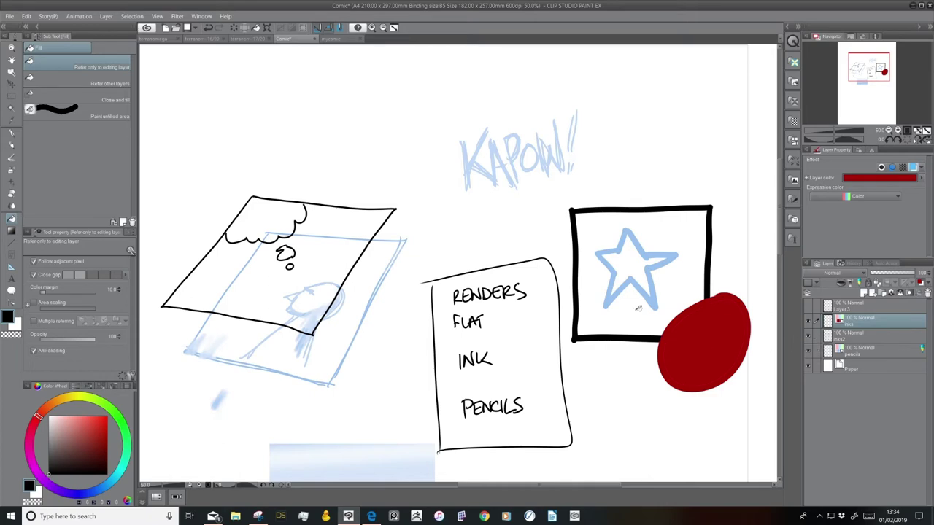
key("ctrl+z")
Fill the circle with the inks2 and pencils layers hidden, show those layers again, and undo the fill.
left_click(808, 336)
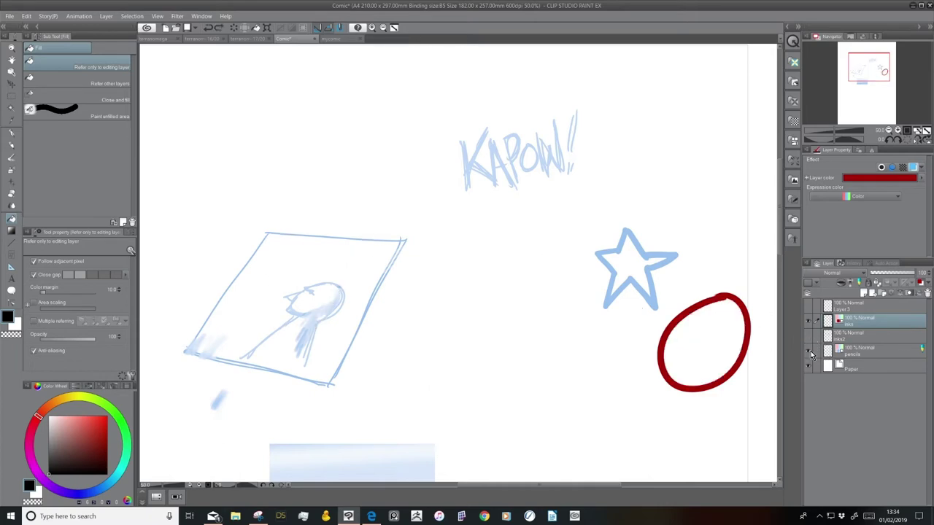
left_click(808, 351)
left_click(714, 350)
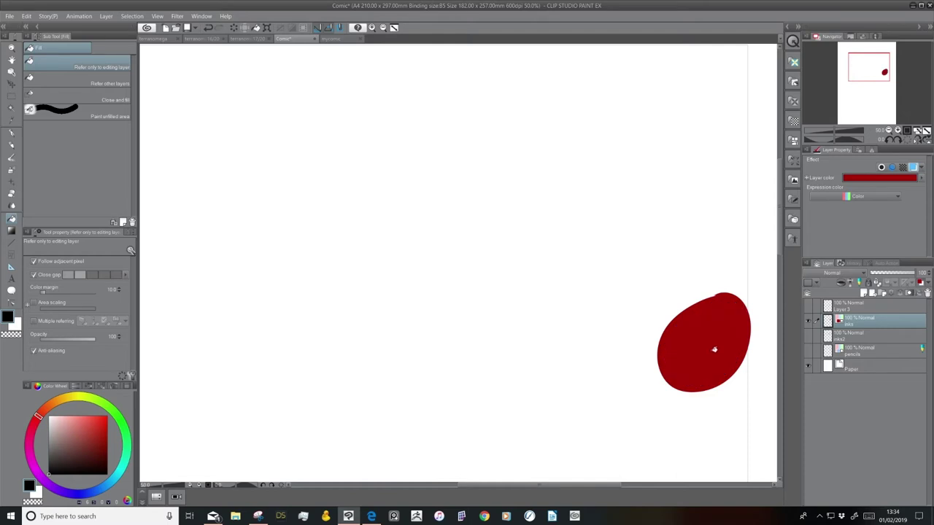
left_click(810, 323)
left_click(808, 337)
left_click(808, 351)
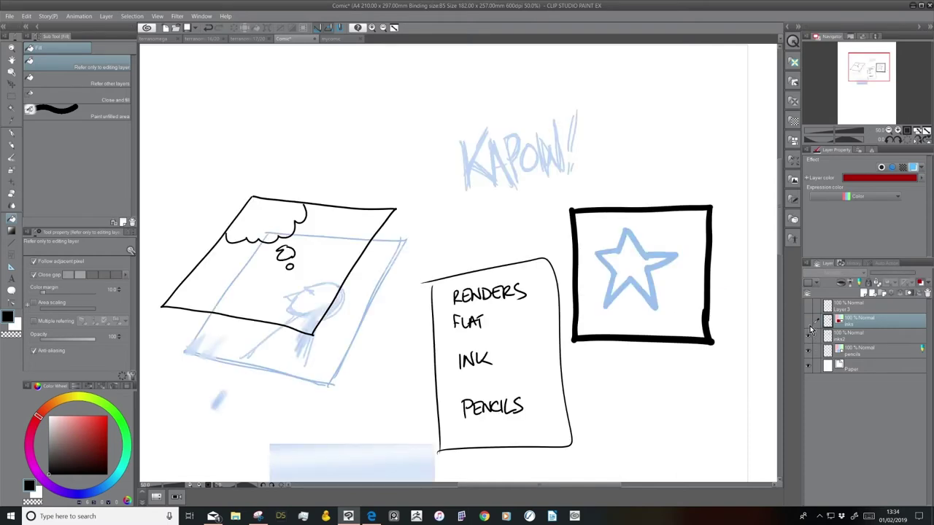
left_click(810, 323)
key("ctrl+z")
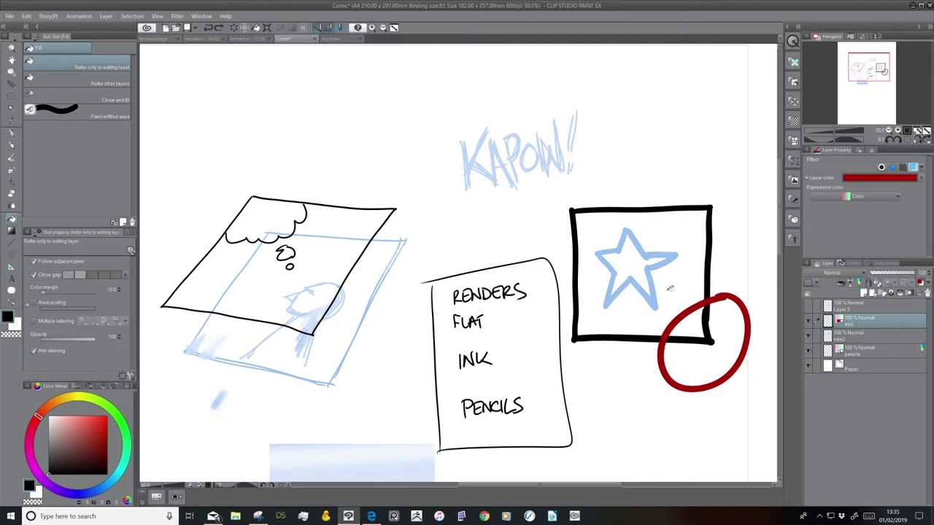
Set the Fill tool to Refer other layers, fill the overlap of the circle and the square, and undo the fill.
left_click(116, 83)
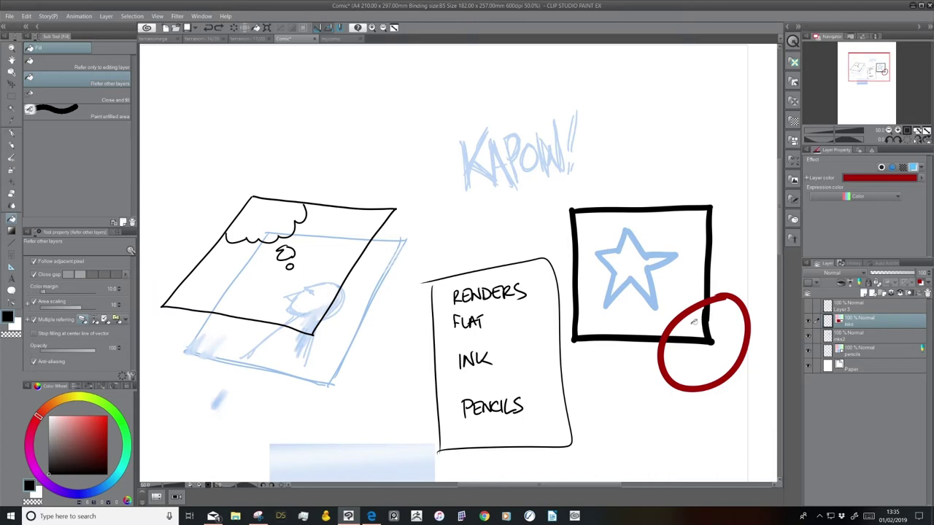
left_click(706, 308)
left_click(694, 326)
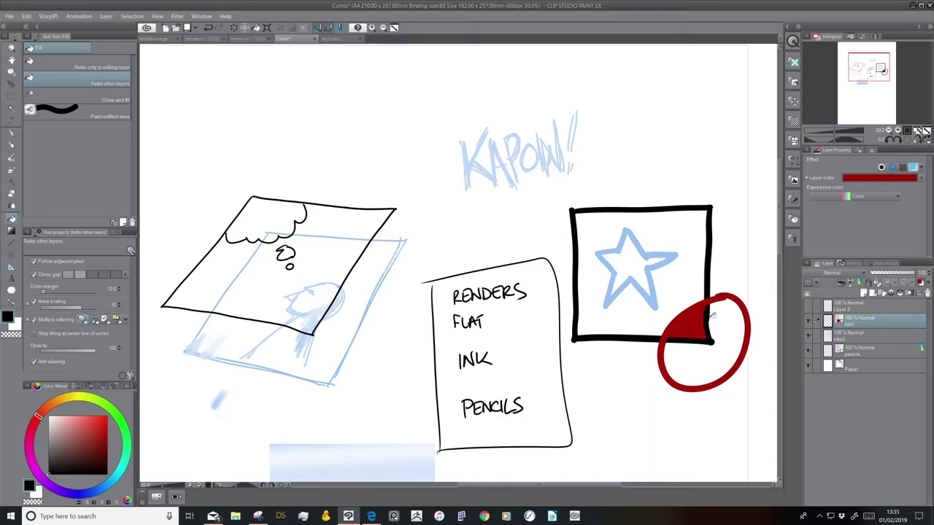
key("ctrl+z")
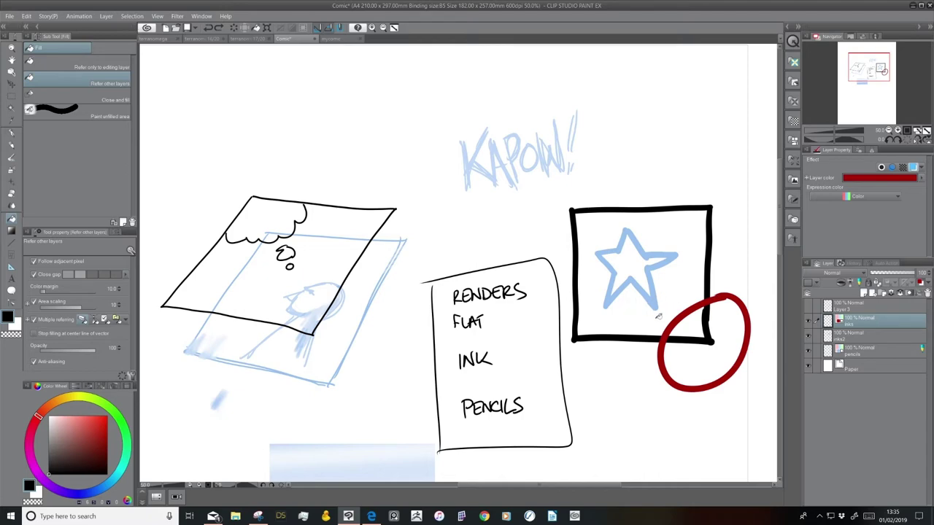
Turn off the draft setting on the pencils layer, fill the square around the star on the inks layer, and undo the fill.
left_click(870, 350)
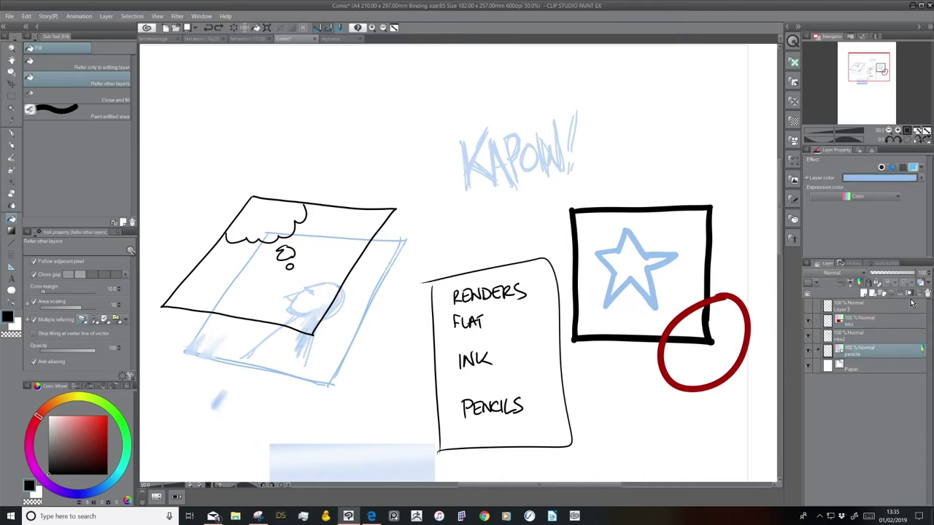
left_click(867, 319)
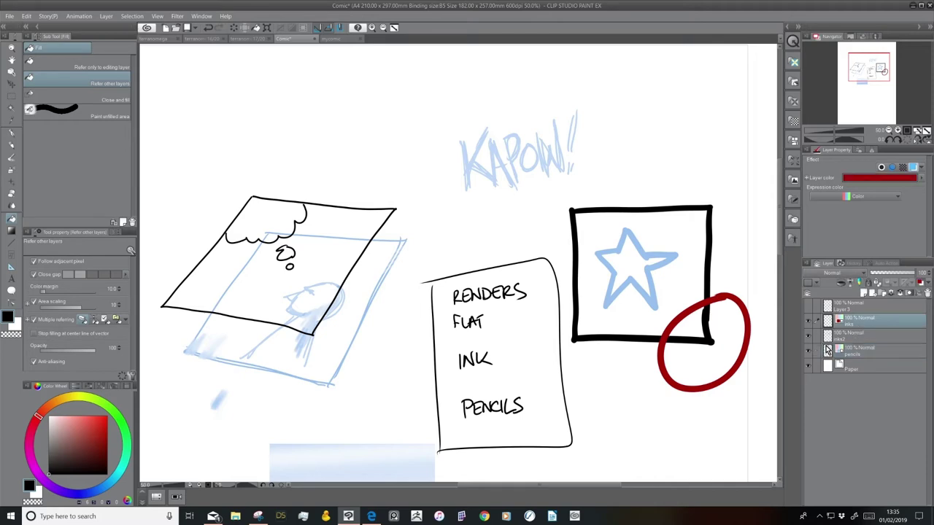
left_click(645, 318)
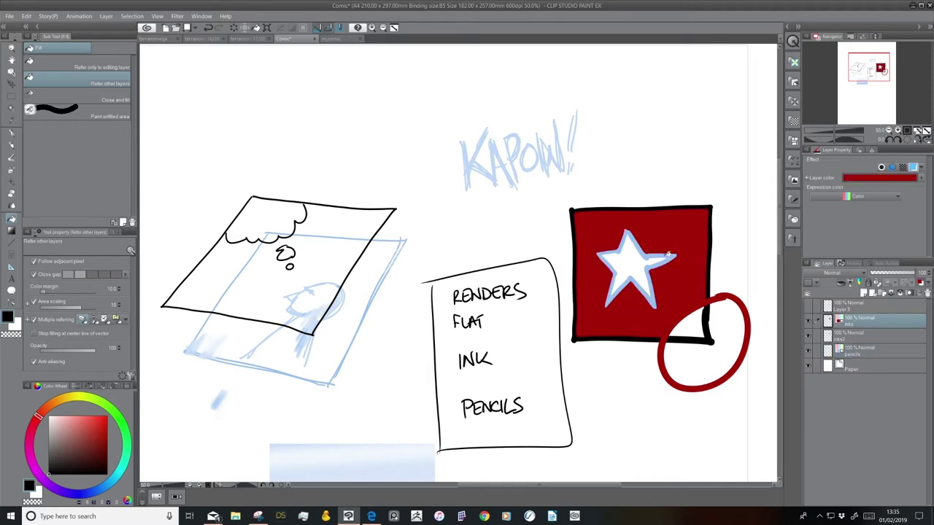
key("ctrl+z")
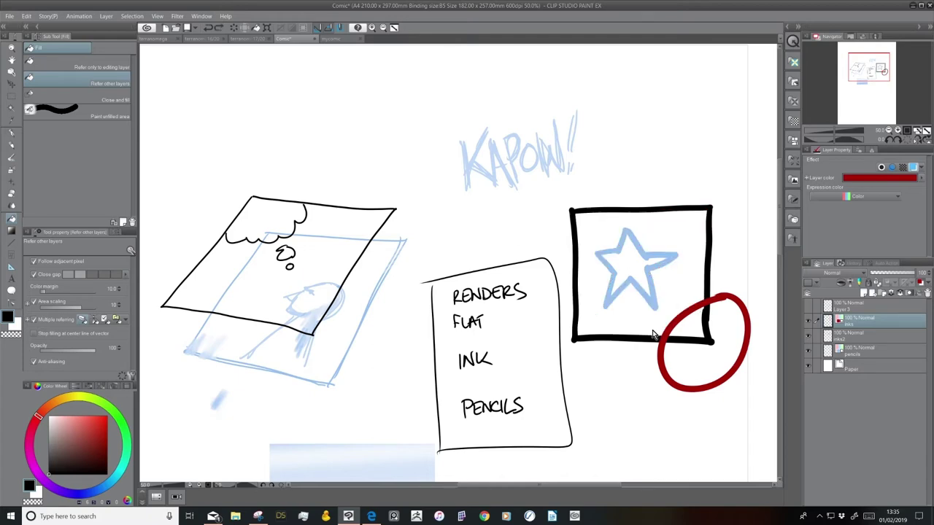
Set the pencils layer as a draft again, repeatedly test filling the square on the inks layer, and undo the fills.
left_click(861, 357)
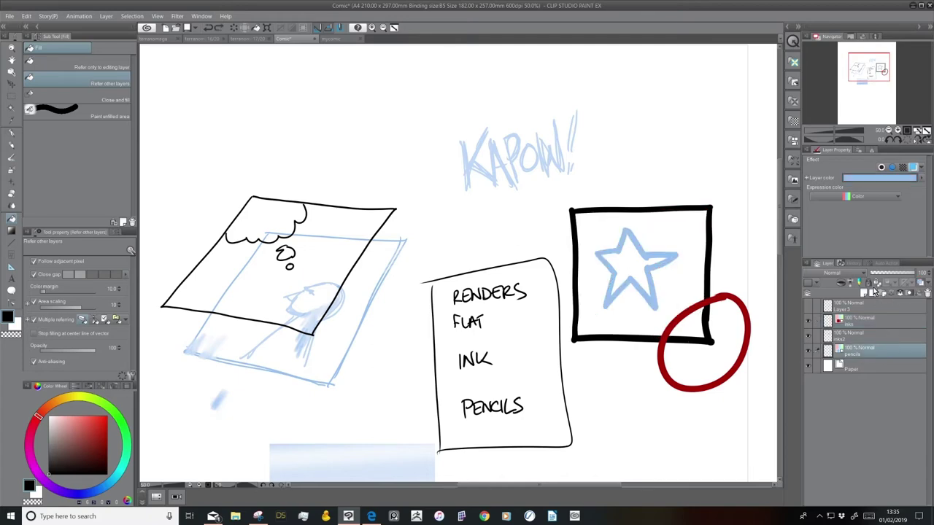
left_click(856, 324)
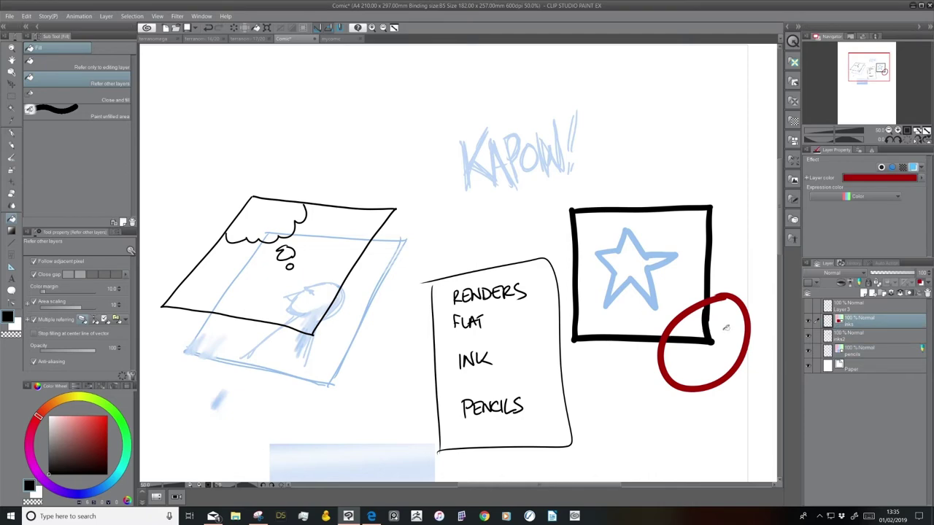
left_click(639, 300)
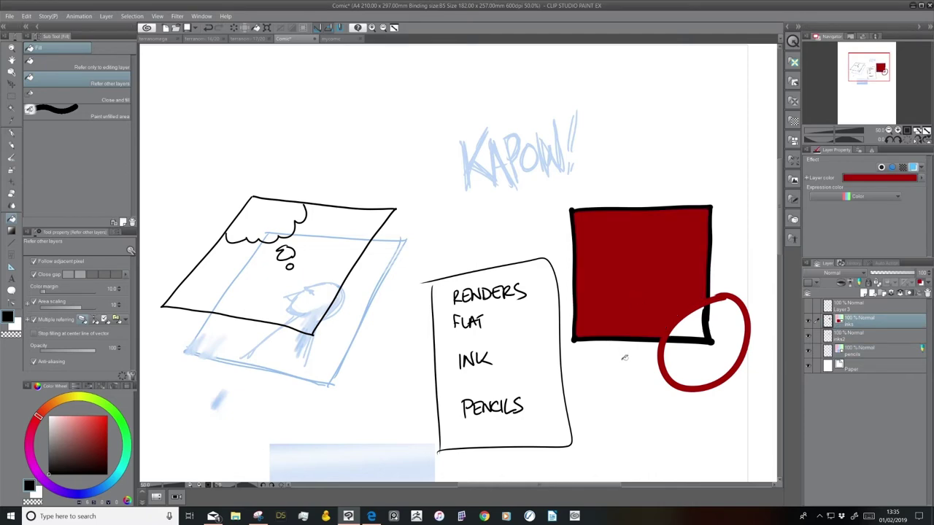
key("ctrl+z")
key("ctrl+y")
key("ctrl+z")
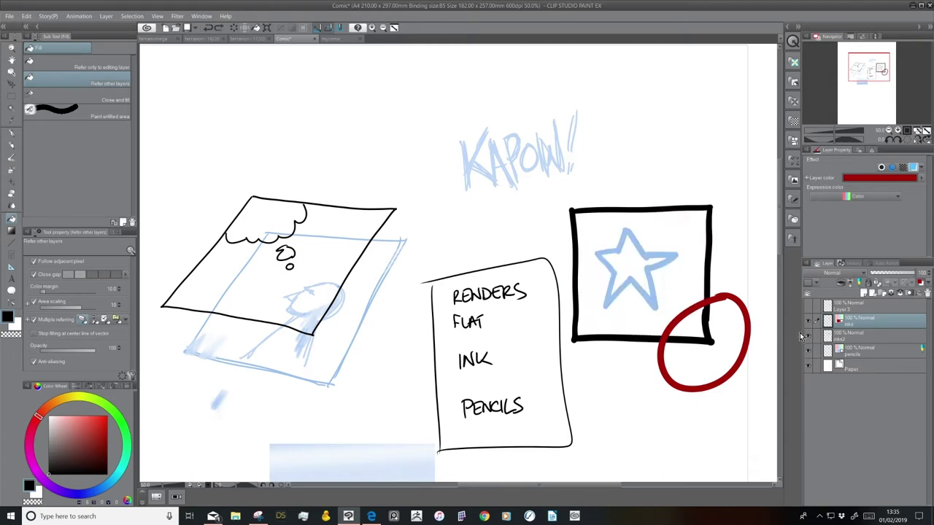
left_click(645, 307)
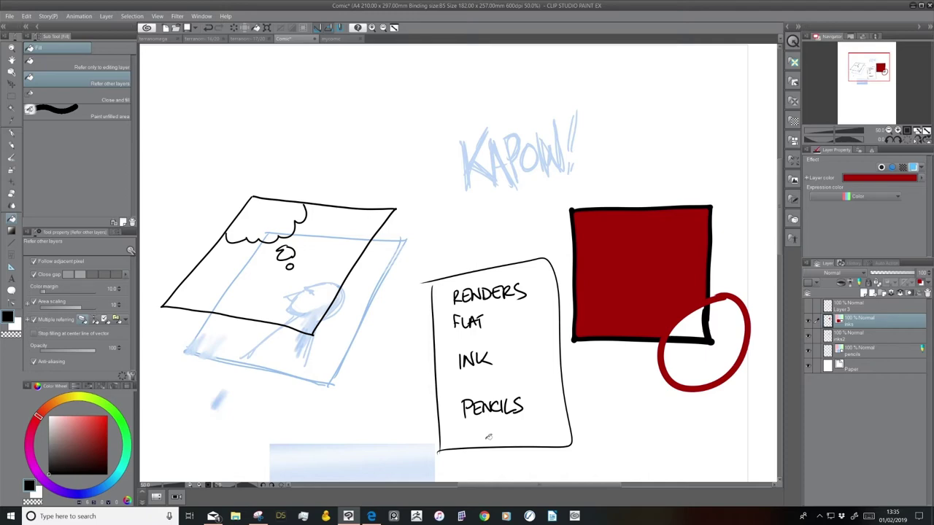
key("ctrl+z")
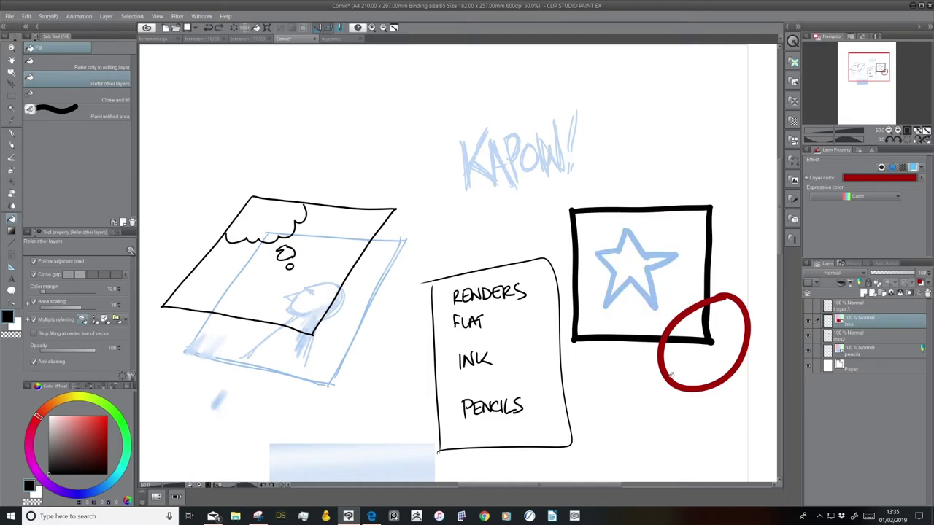
Create a layer folder set as a draft and move the inks2 and inks layers into it.
left_click(884, 296)
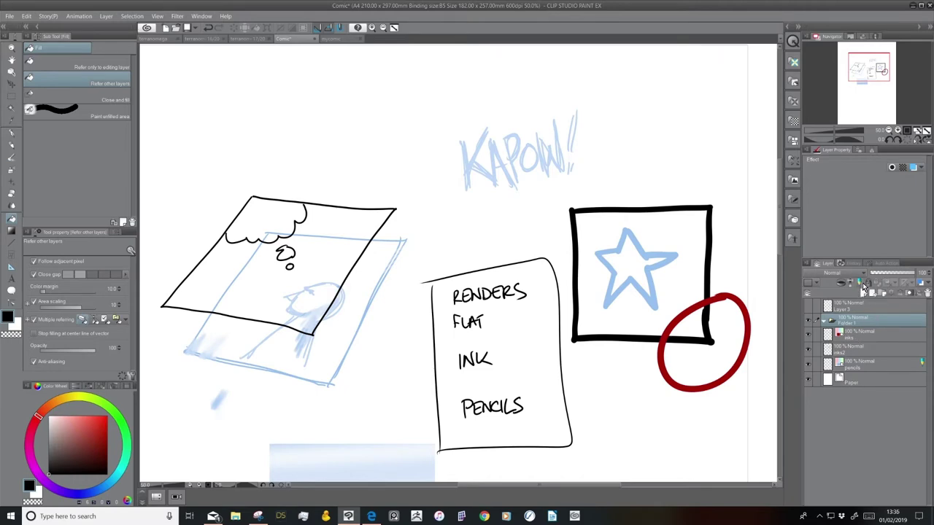
left_click(861, 285)
left_click_drag(860, 350, 868, 321)
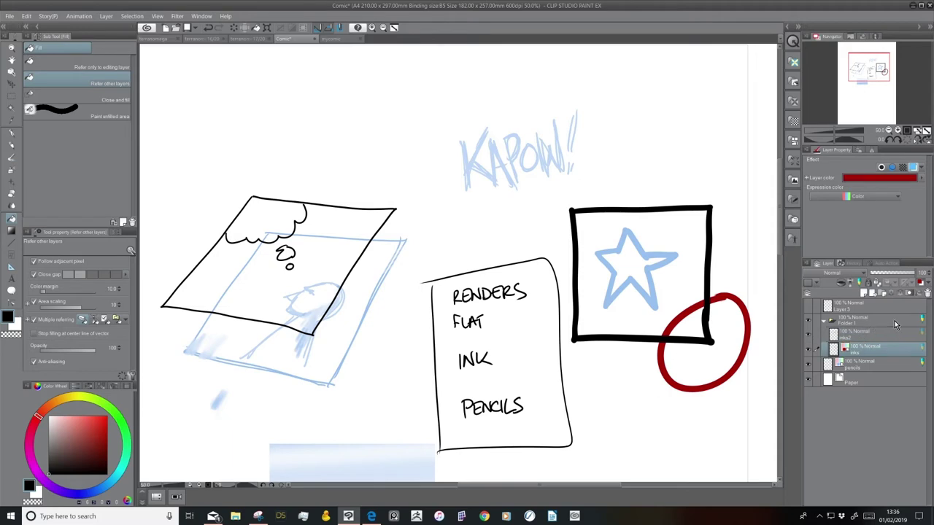
Move the pencils layer into the draft folder, between inks2 and inks, and select the folder.
left_click(893, 321)
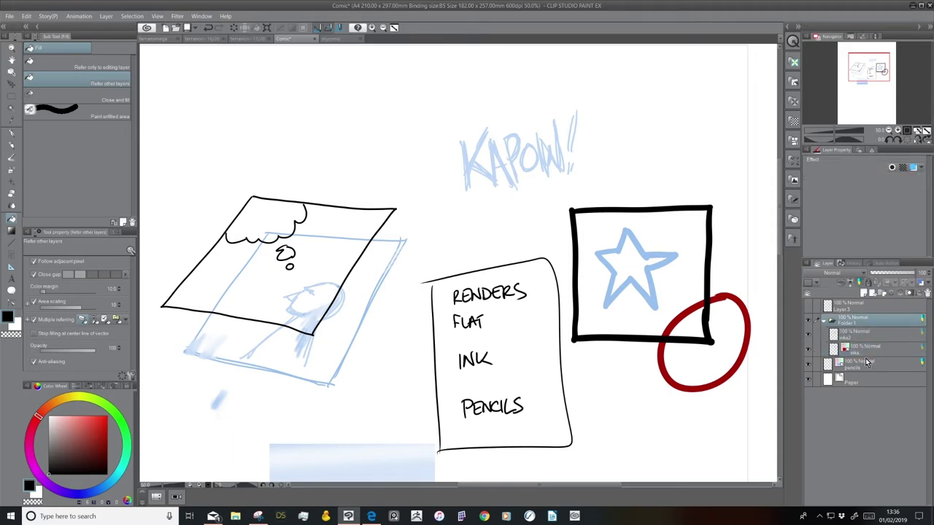
left_click(916, 370)
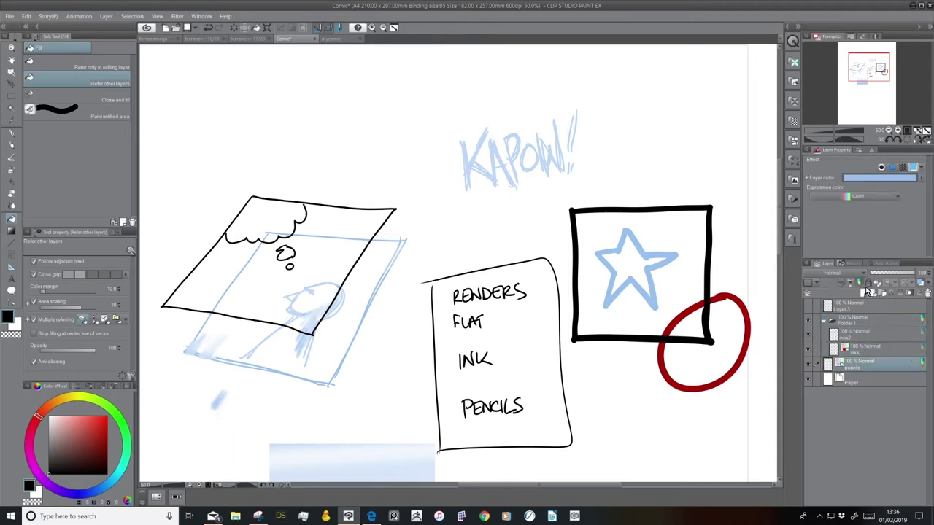
left_click_drag(868, 366, 868, 337)
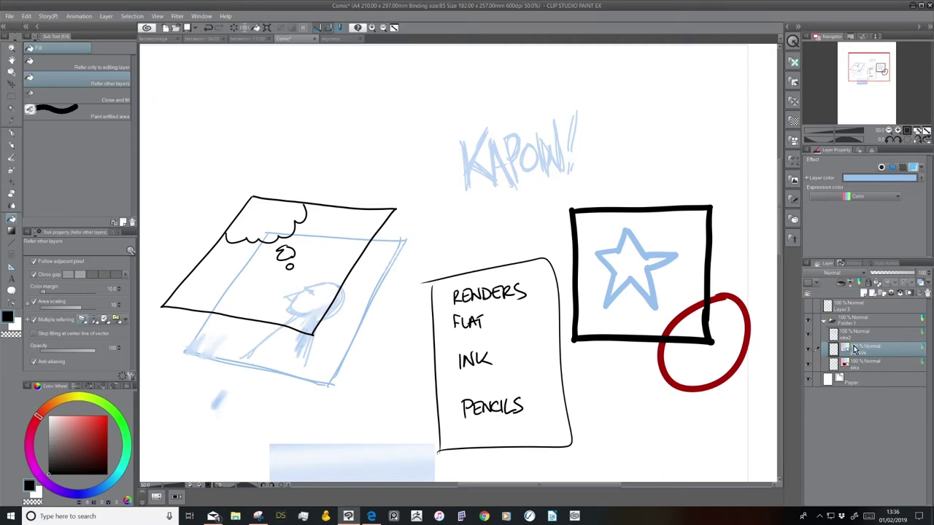
left_click(823, 322)
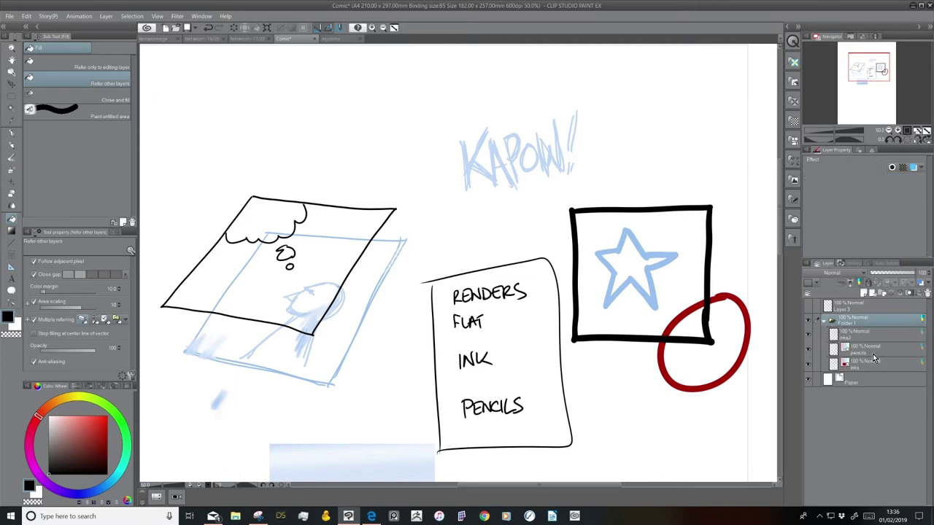
Add two new layers above inks2 in the folder and move the upper one out, directly above the folder.
left_click(876, 337)
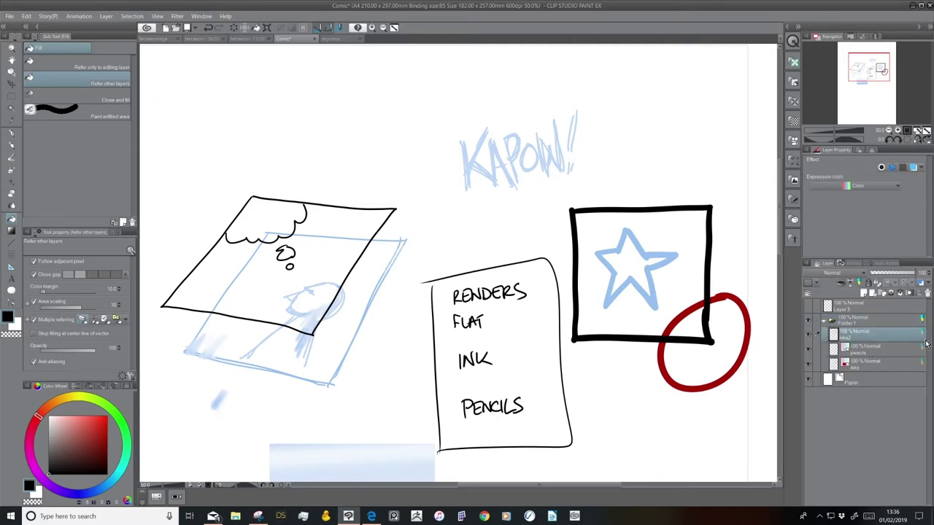
left_click(865, 293)
left_click(865, 293)
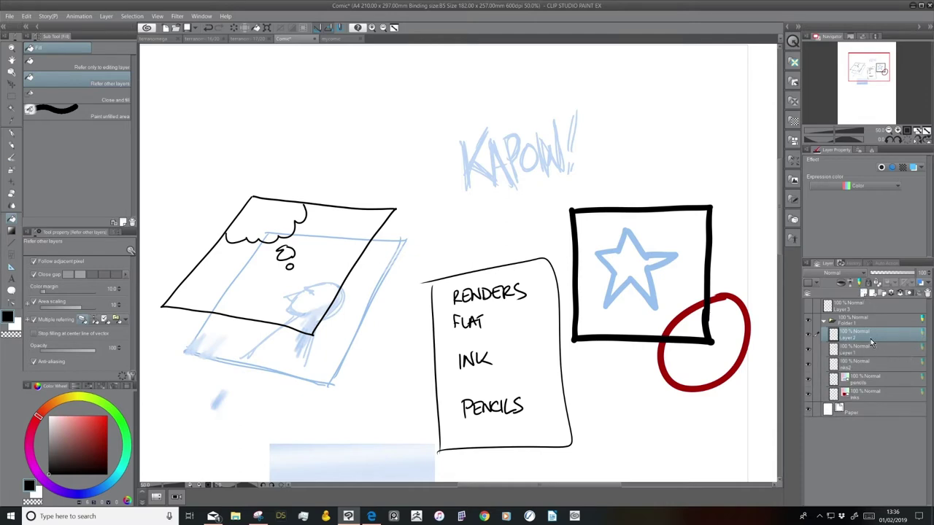
left_click_drag(860, 338, 888, 321)
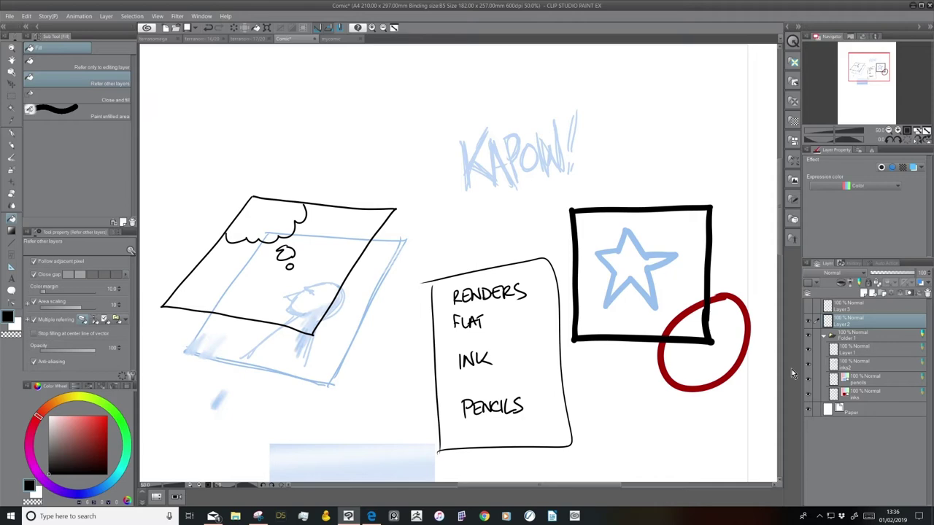
Draw a simple black face with the G-pen above the tilted pages on Layer 2, and move that layer into the draft folder.
key("p")
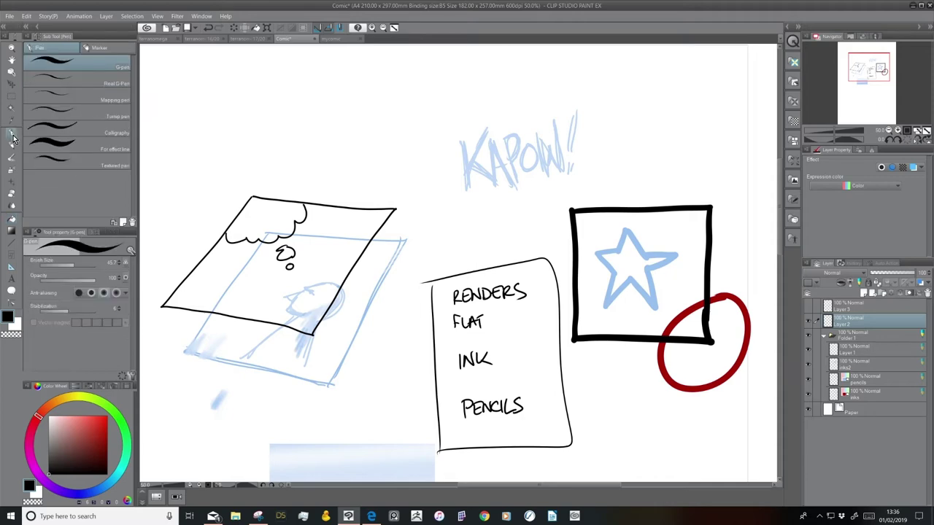
mouse_move(286, 87)
left_mouse_down()
mouse_move(307, 76)
mouse_move(285, 91)
left_mouse_up()
mouse_move(309, 115)
left_mouse_down()
mouse_move(309, 137)
mouse_move(323, 115)
mouse_move(309, 109)
mouse_move(341, 113)
left_mouse_up()
mouse_move(299, 121)
left_mouse_down()
mouse_move(334, 129)
mouse_move(335, 150)
left_mouse_up()
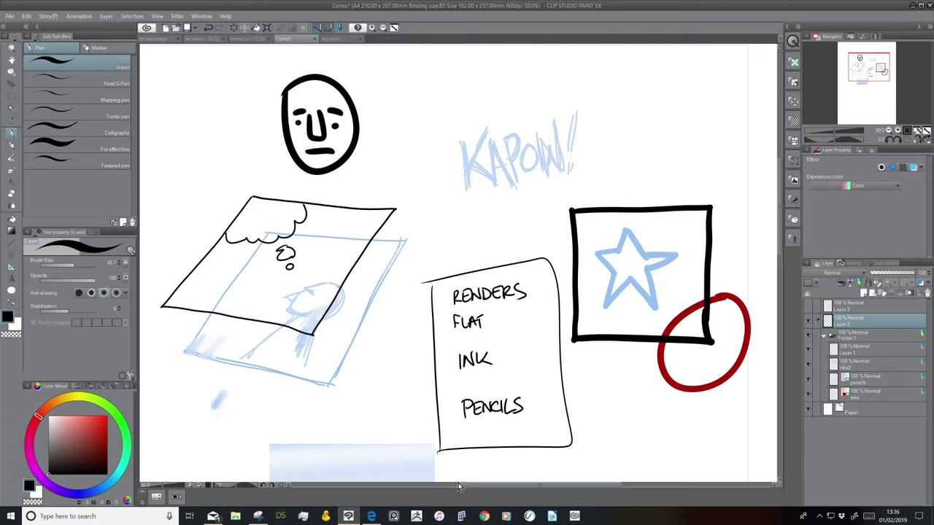
left_click_drag(867, 324, 864, 344)
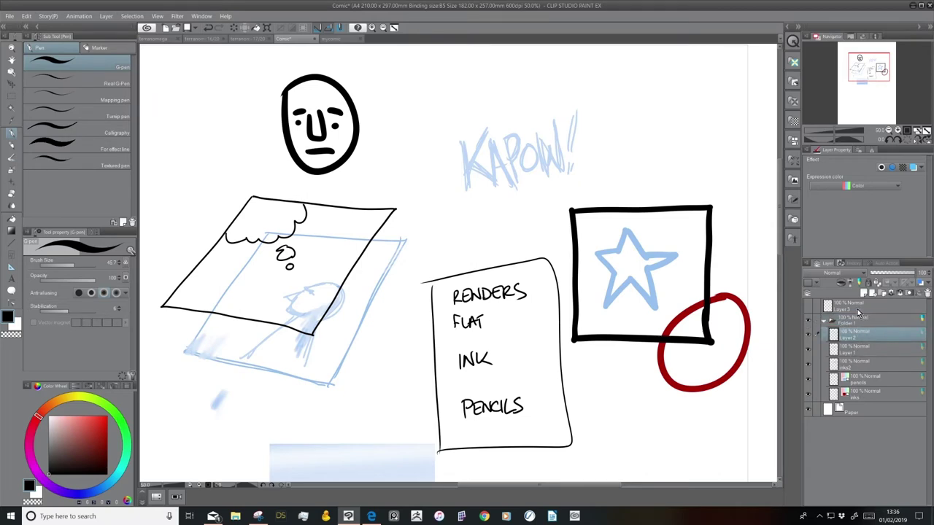
Add a new layer above Layer 3 and look through the layers inside the draft folder.
left_click(860, 309)
key("ctrl+shift+n")
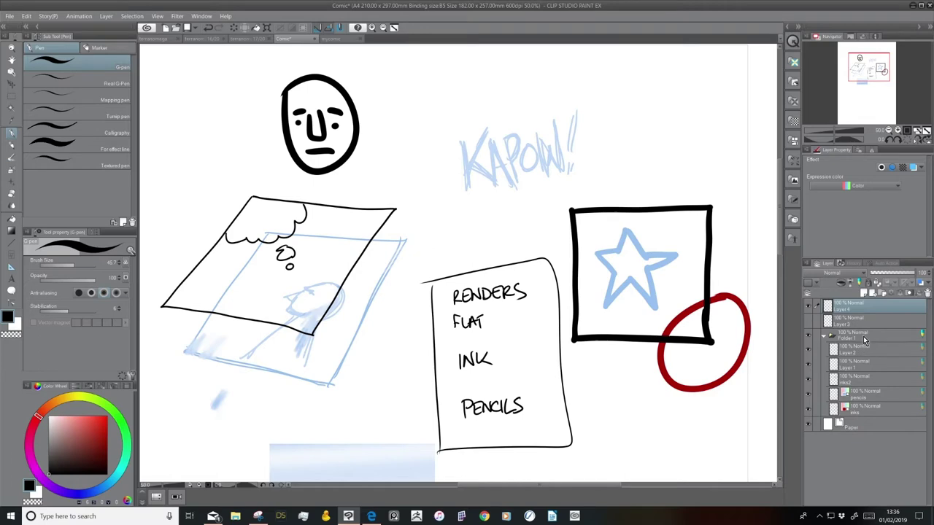
left_click(862, 336)
left_click(825, 337)
left_click(825, 337)
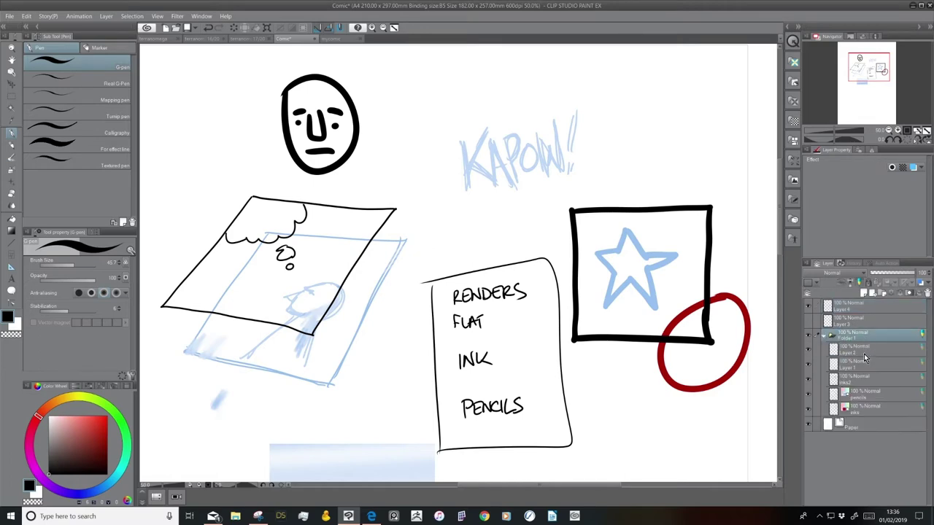
left_click(864, 353)
left_click(864, 365)
left_click(862, 380)
left_click(860, 394)
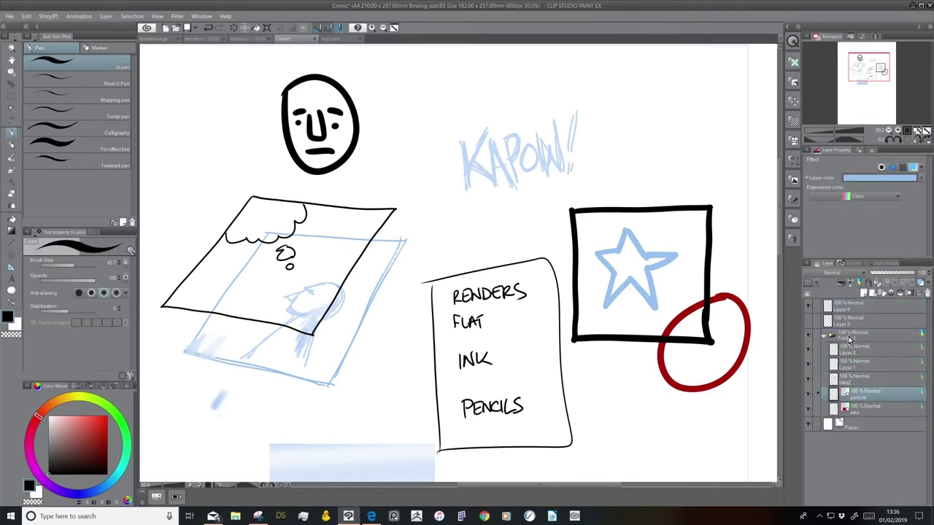
Apply the layer color effect to the whole draft folder and set its color to light blue.
left_click(849, 339)
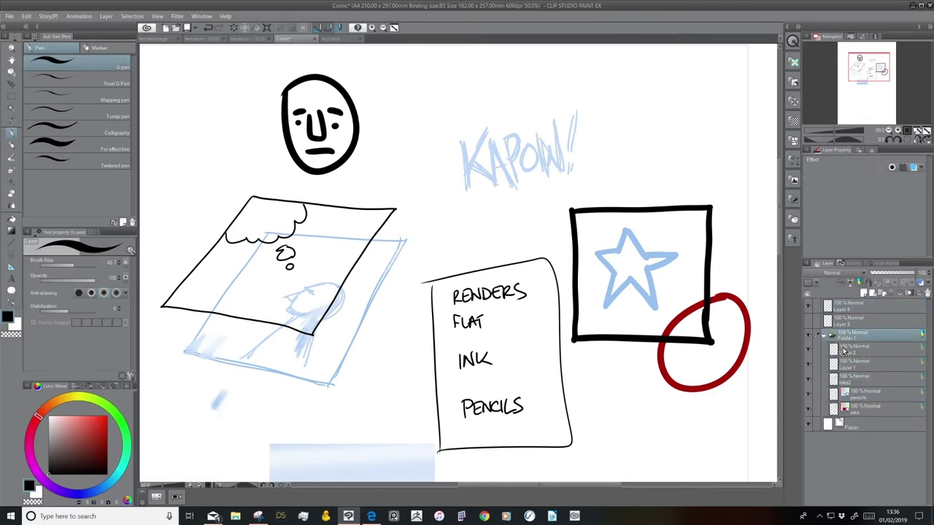
left_click(914, 168)
left_click(879, 177)
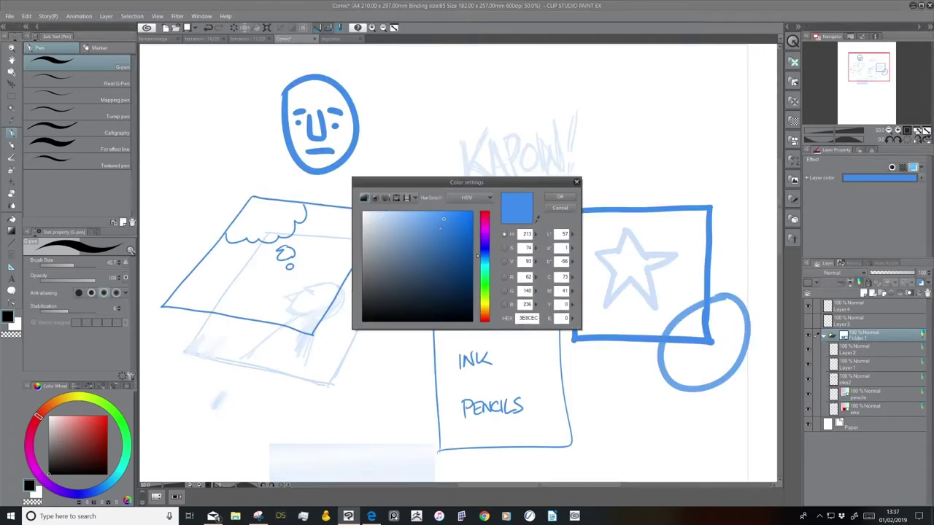
left_click_drag(448, 229, 435, 219)
left_click(560, 197)
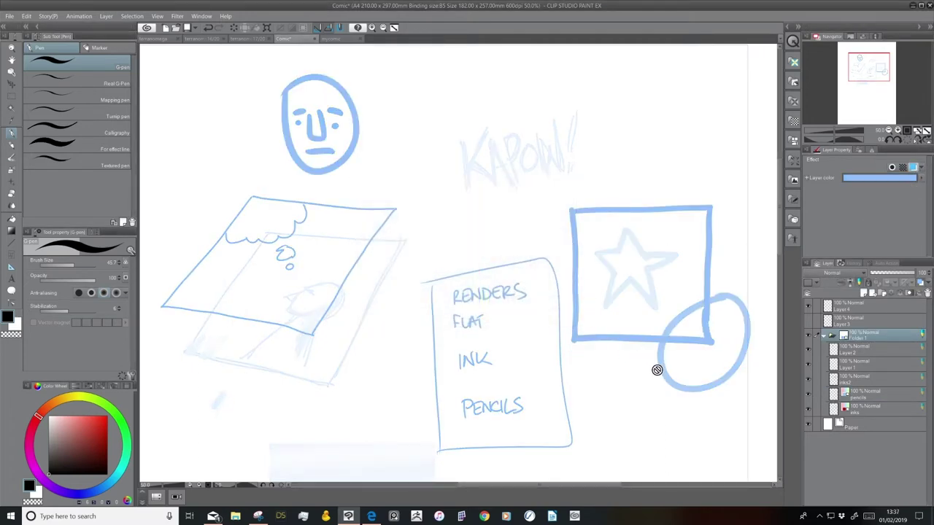
Move Layer 2 with the face out of the blue draft folder and back into it.
left_click(871, 355)
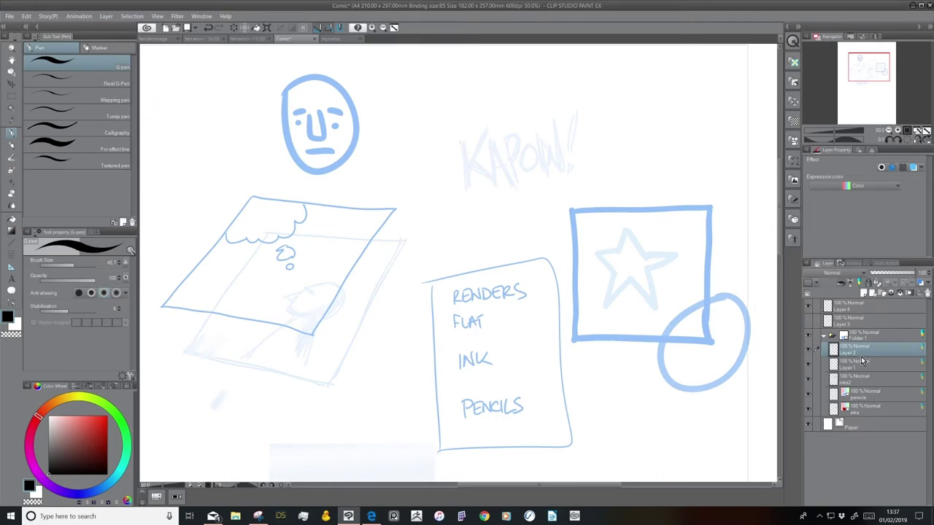
left_click_drag(866, 357, 858, 334)
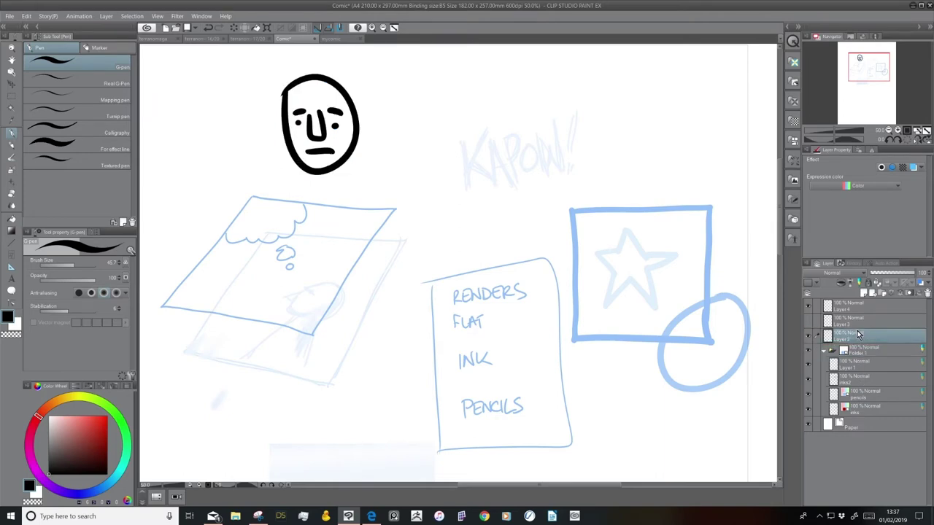
left_click_drag(859, 345, 865, 365)
On Layer 4, ink the head outline, hairline and ears in black with the G-pen over the blue face.
left_click(822, 312)
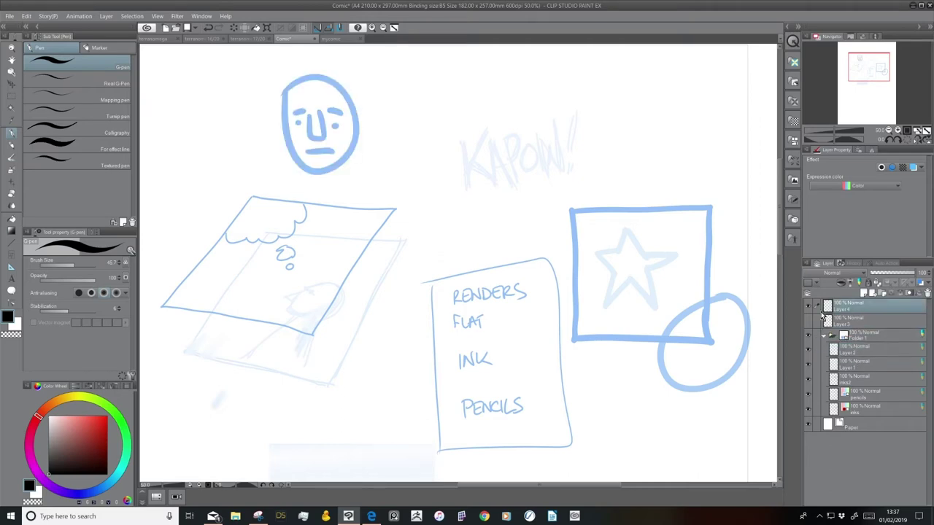
mouse_move(306, 76)
left_mouse_down()
mouse_move(285, 118)
mouse_move(303, 93)
mouse_move(340, 93)
left_mouse_up()
mouse_move(309, 77)
left_mouse_down()
mouse_move(318, 73)
mouse_move(355, 108)
mouse_move(360, 144)
mouse_move(349, 145)
left_mouse_up()
left_click_drag(283, 121, 286, 143)
left_click_drag(309, 75, 302, 78)
mouse_move(282, 139)
left_mouse_down()
mouse_move(320, 174)
mouse_move(342, 166)
mouse_move(349, 139)
left_mouse_up()
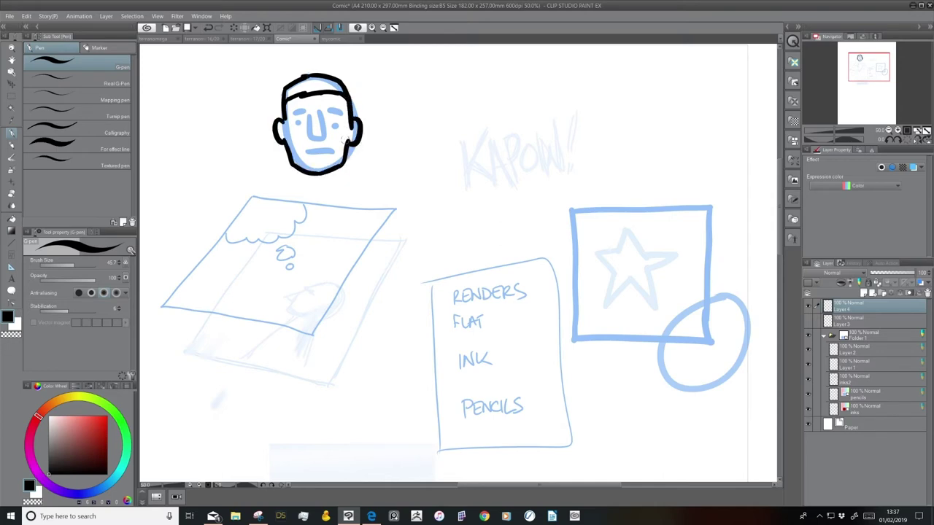
Try to fill the hair in black on Layer 4 with the Fill tool referring to other layers.
left_click(11, 219)
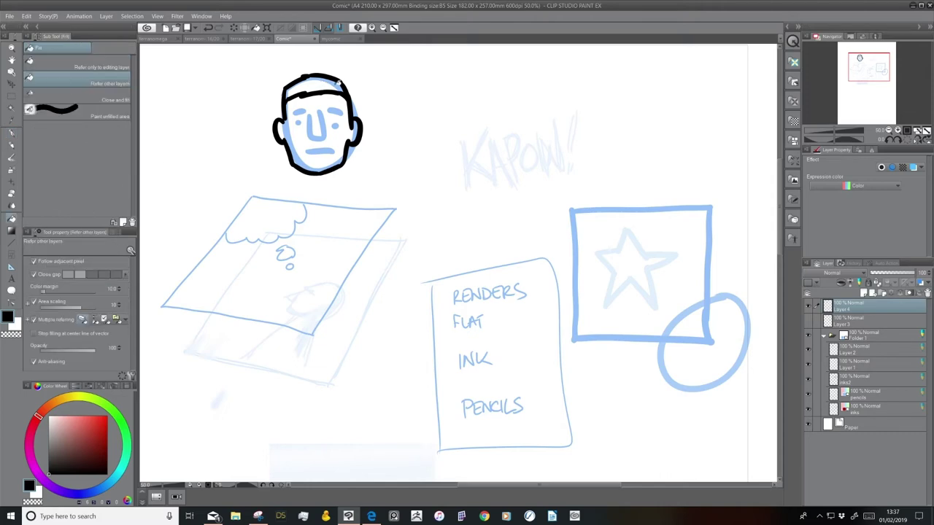
left_click(333, 82)
key("ctrl+z")
Move Layer 2 with the face out of the draft folder to above Layer 3 and turn on its blue layer color.
left_click_drag(861, 358, 860, 315)
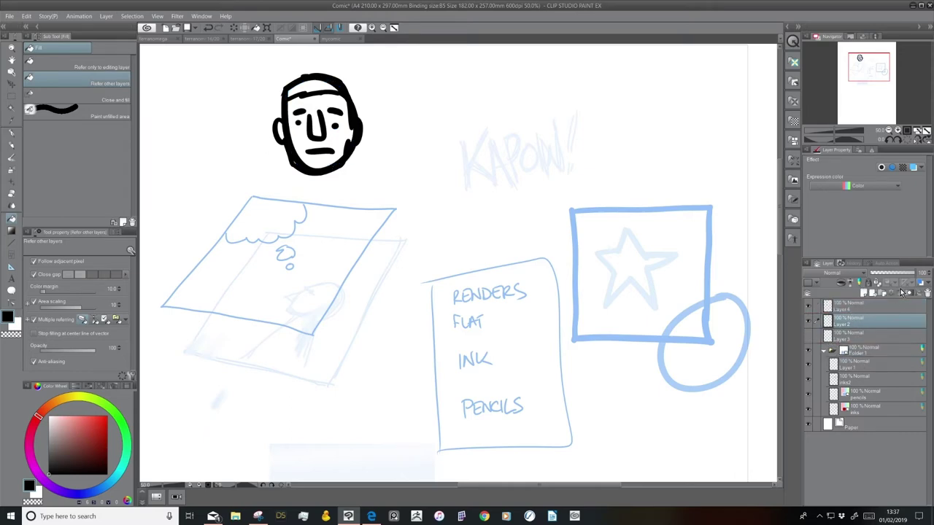
left_click(924, 288)
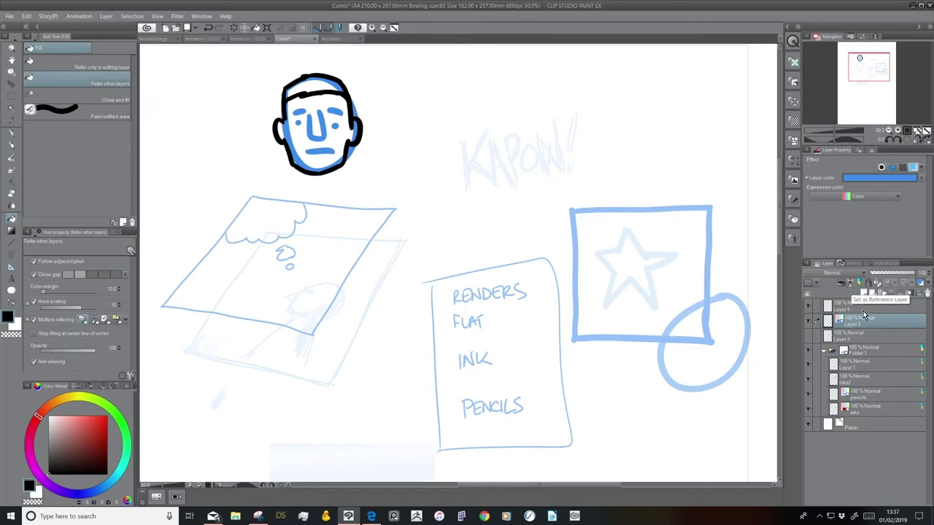
Test a black fill of the hair on Layer 4 with the blue face outside the draft folder, and undo it.
left_click(863, 310)
left_click(326, 86)
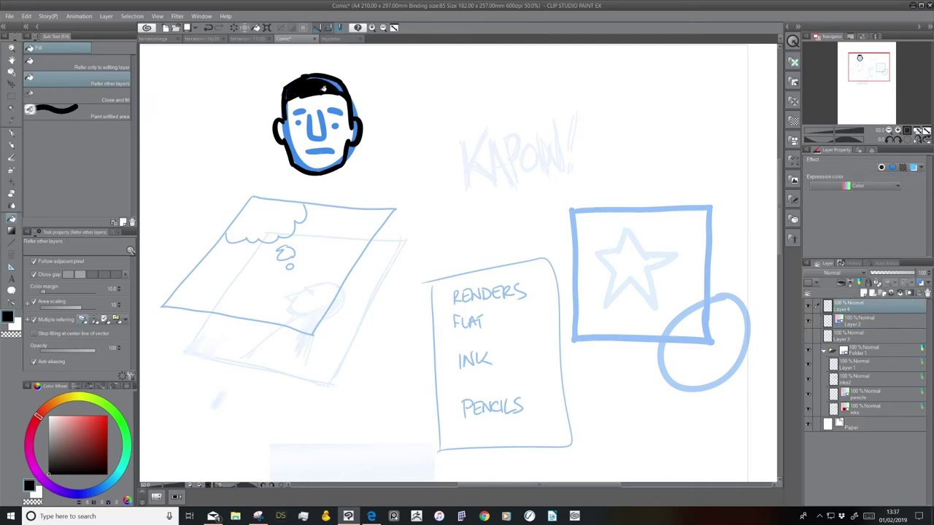
key("ctrl+z")
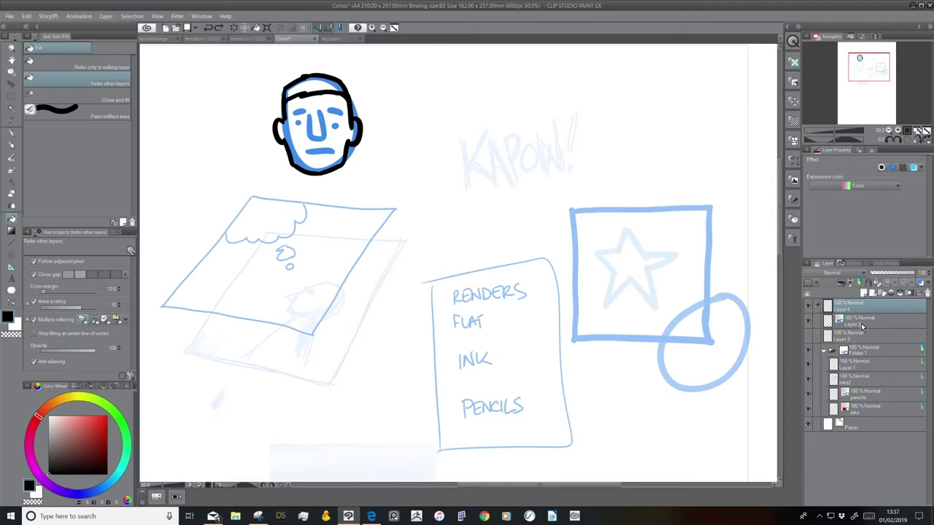
Return Layer 2 to the draft folder and fill the whole hair area with black on Layer 4.
left_click_drag(862, 326, 862, 361)
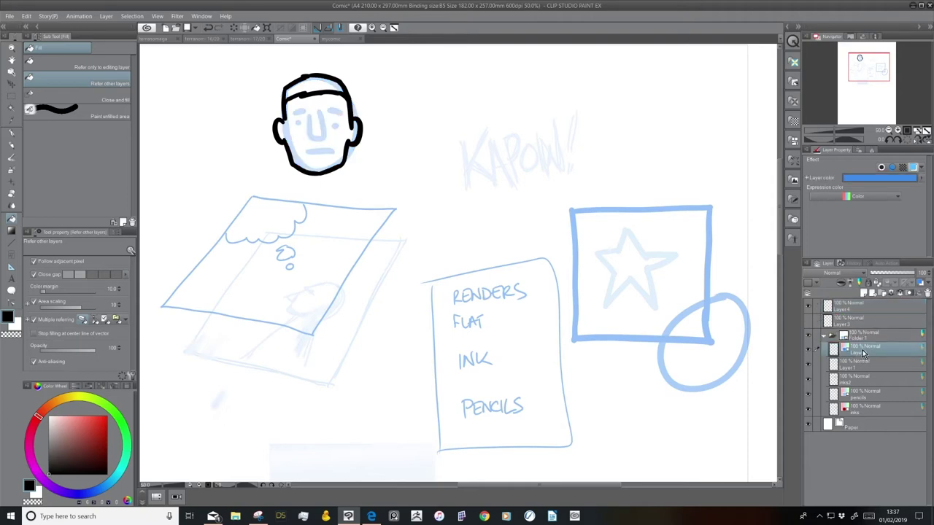
left_click(858, 310)
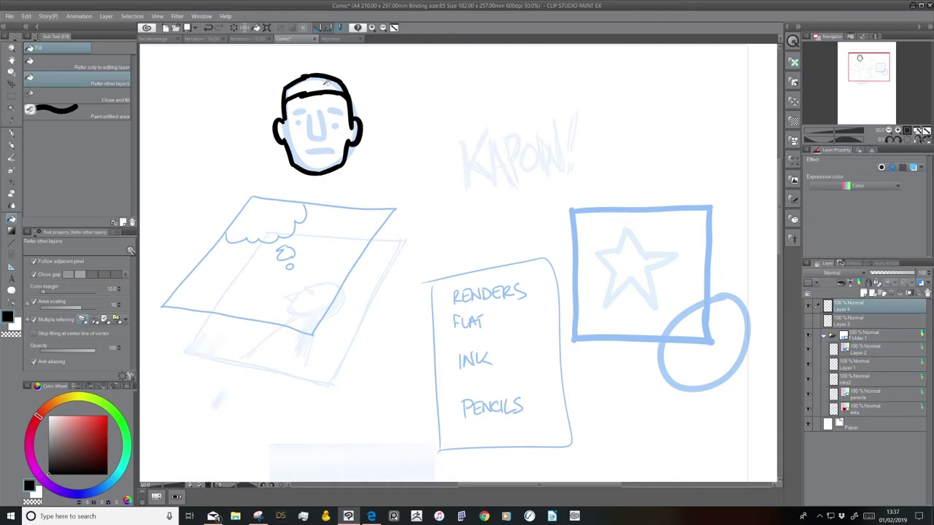
left_click(332, 96)
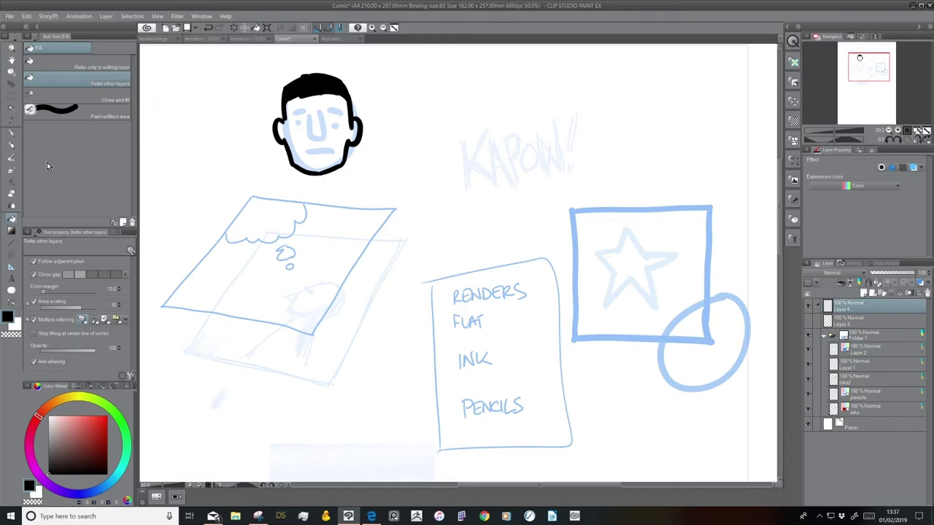
Ink both eyebrows in black with the G-pen on Layer 4 and collapse the draft folder.
left_click(11, 133)
left_click_drag(296, 112, 341, 115)
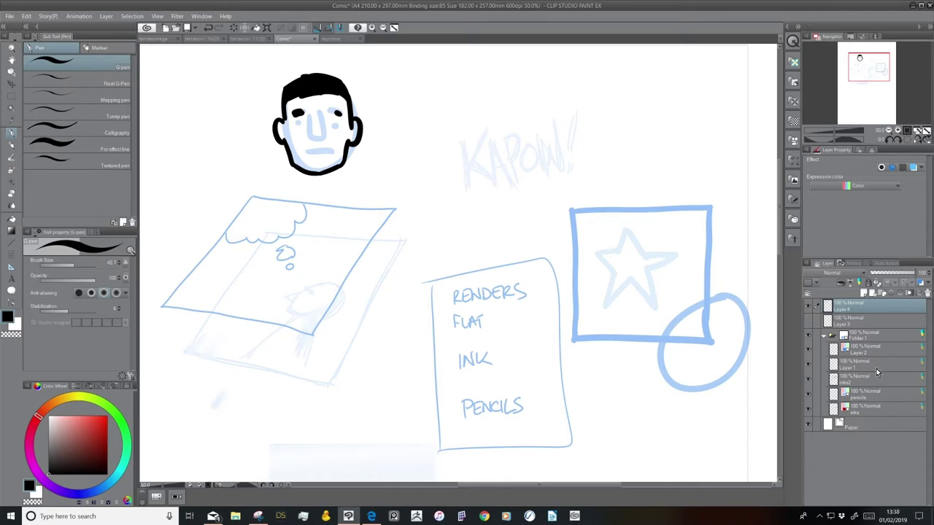
left_click(825, 337)
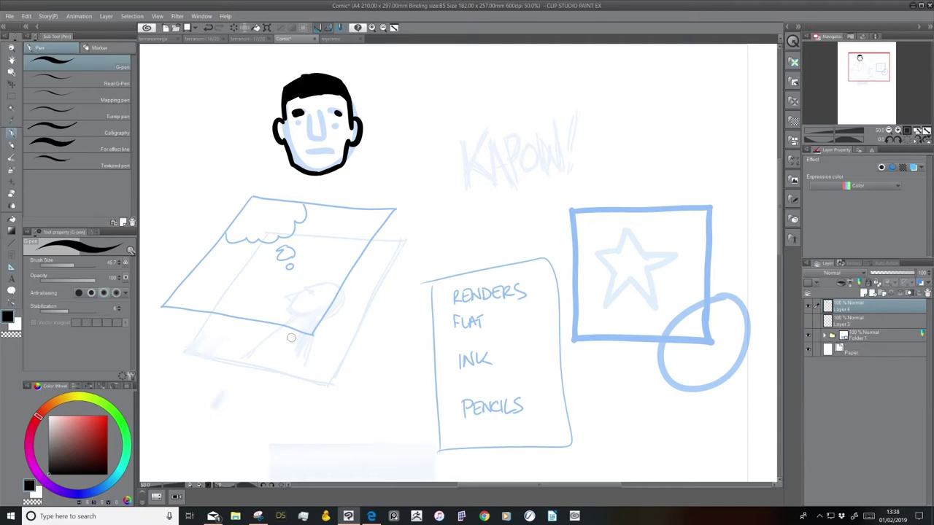
left_click(11, 157)
left_click(11, 134)
Set up a single-layer PNG export named Comic.png with draft content excluded and render its preview.
left_click(9, 15)
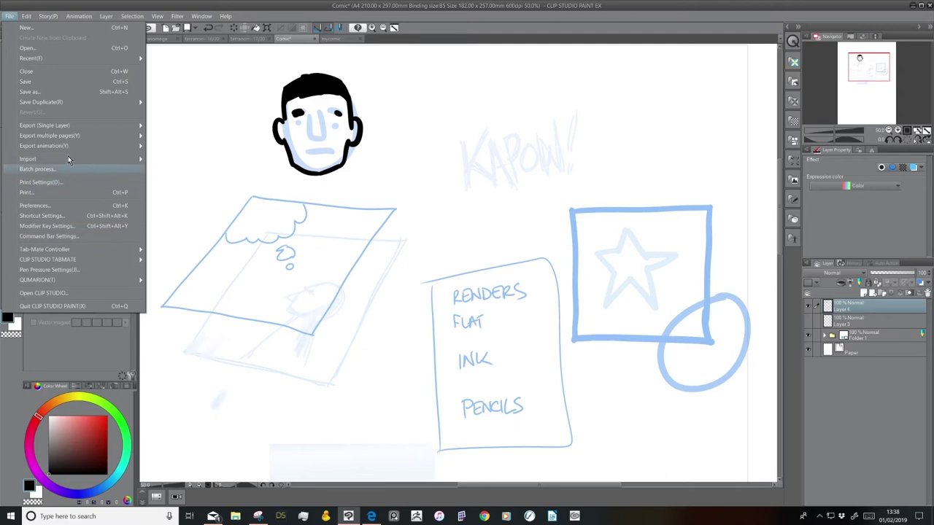
mouse_move(81, 125)
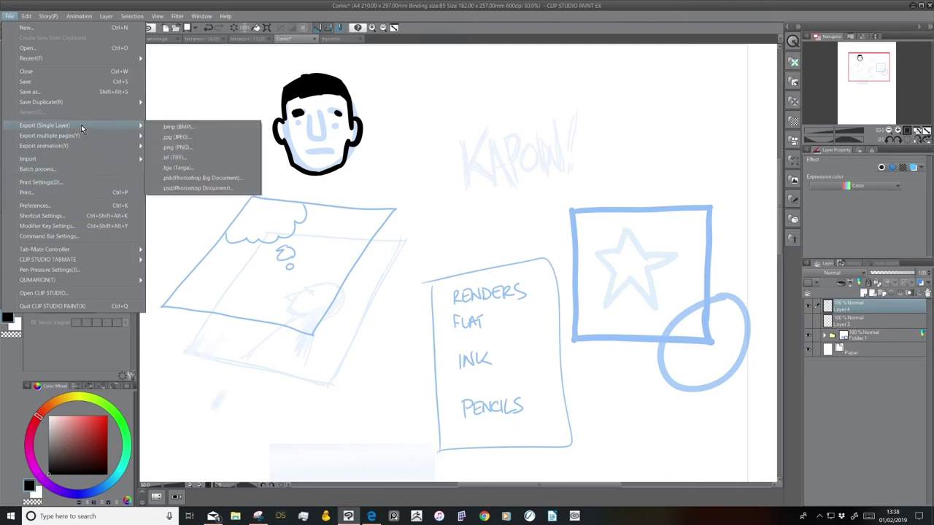
left_click(186, 148)
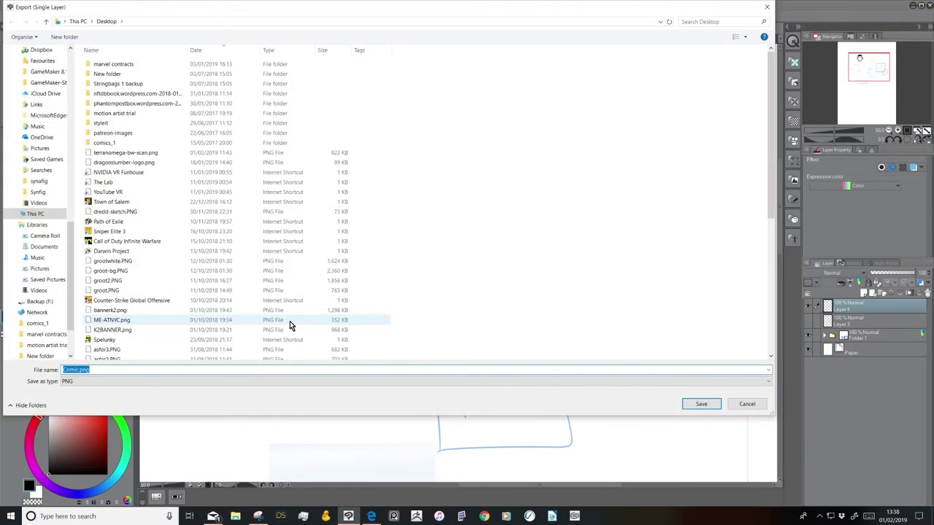
left_click(701, 403)
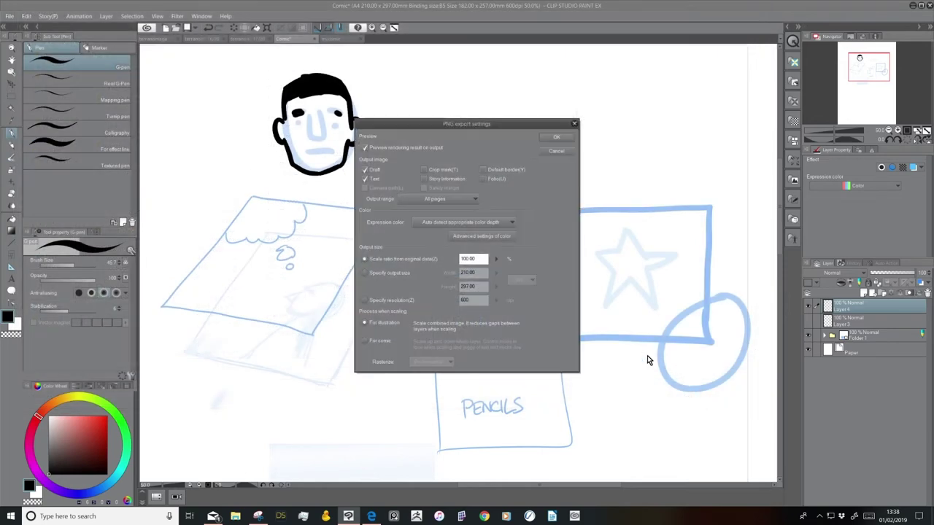
left_click(375, 171)
left_click(557, 139)
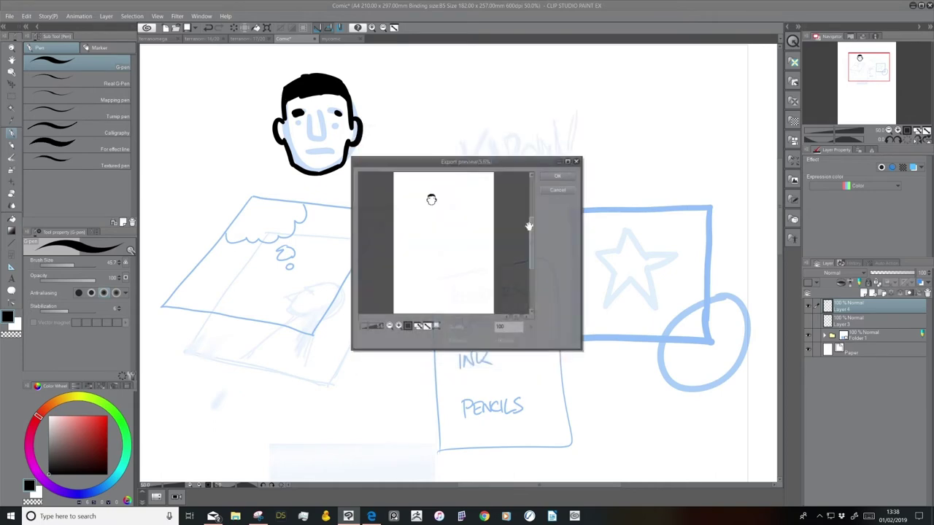
Examine the inked head up close in the export preview and complete the export without draft layers.
left_click(398, 326)
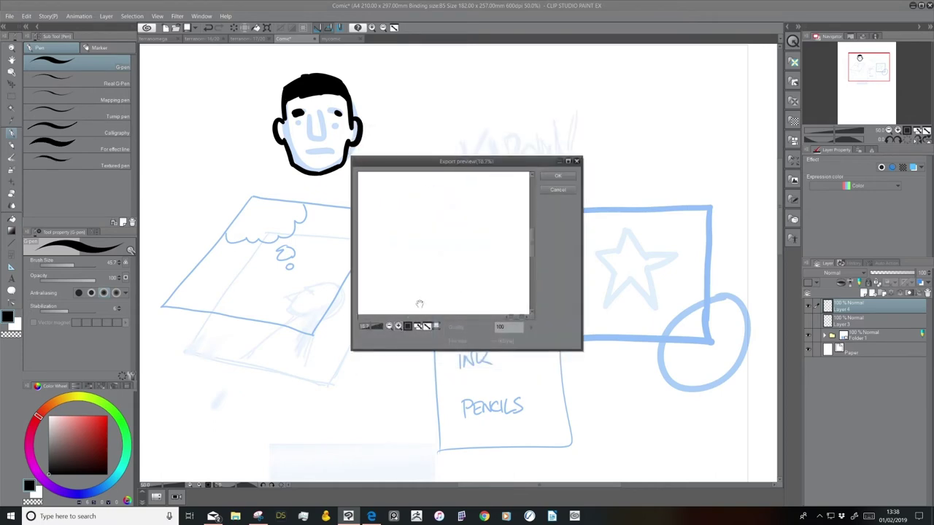
scroll(474, 241, "up", 5)
left_click(399, 327)
left_click_drag(418, 300, 458, 269)
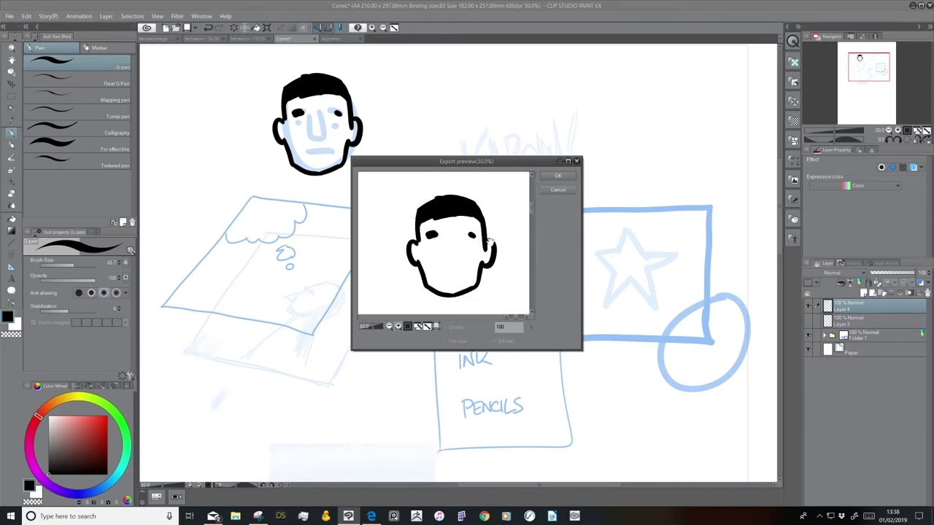
left_click(559, 177)
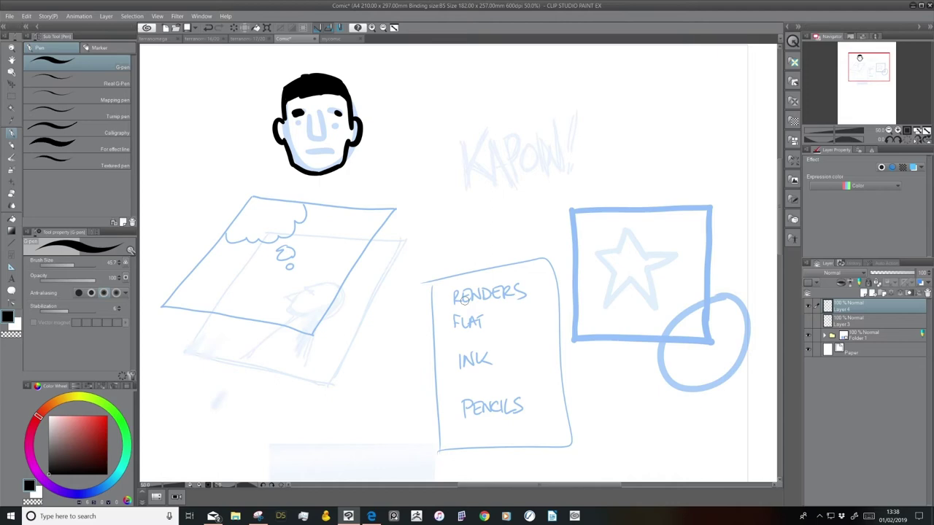
Set up another PNG export that overwrites Comic.png with draft content included, and render its preview.
left_click(10, 15)
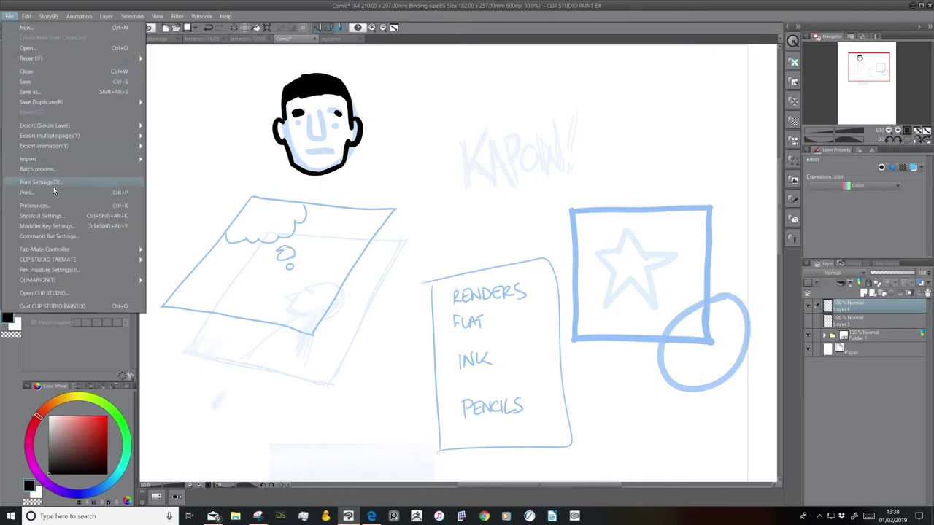
mouse_move(113, 127)
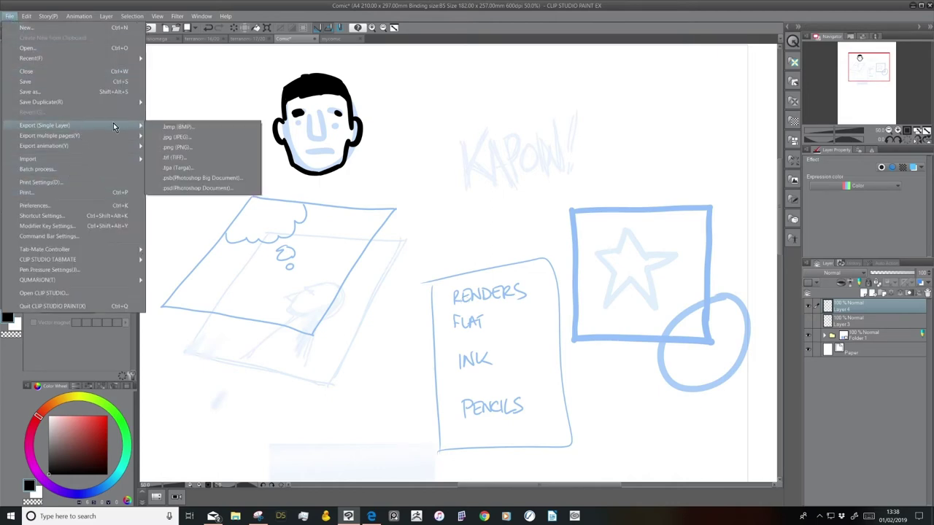
left_click(203, 148)
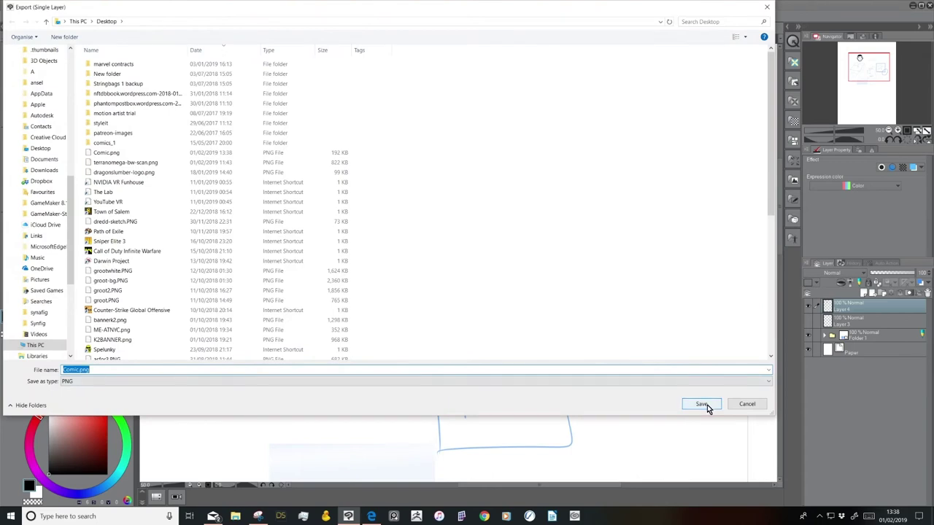
left_click(702, 404)
left_click(495, 263)
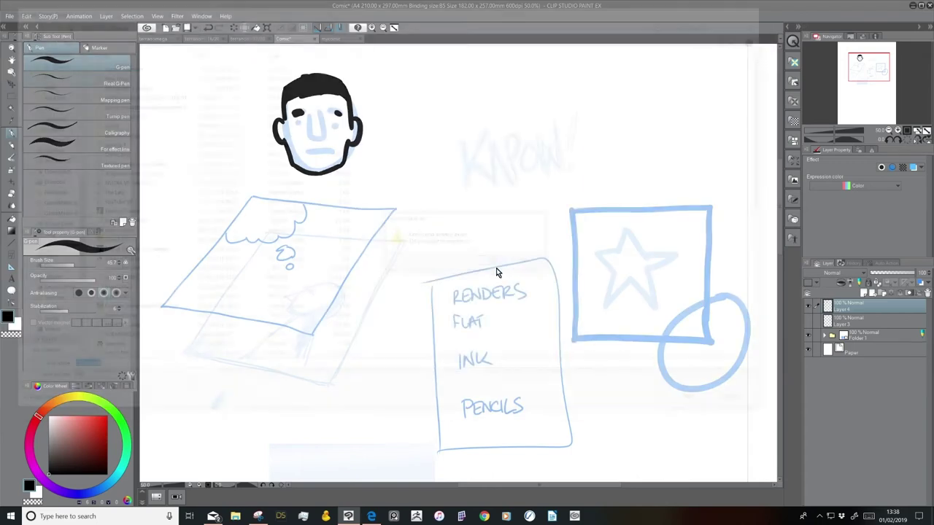
left_click(373, 171)
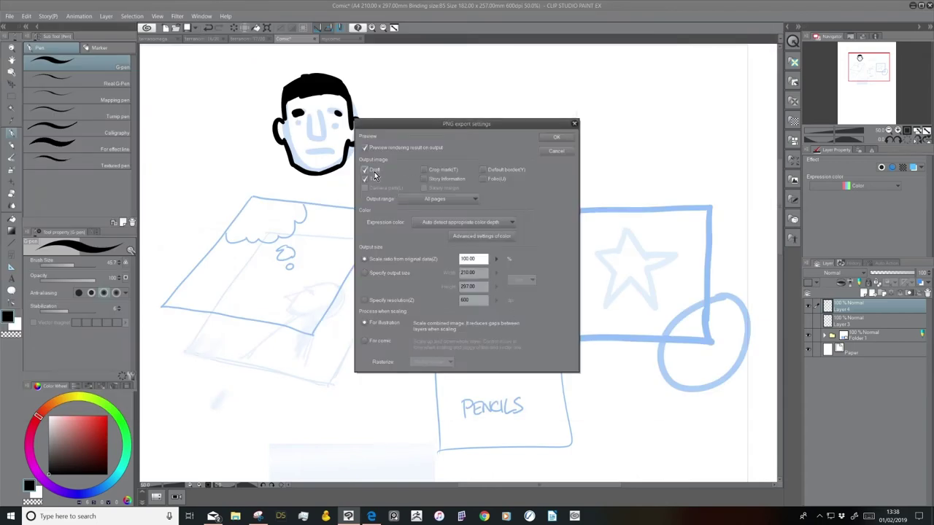
left_click(559, 137)
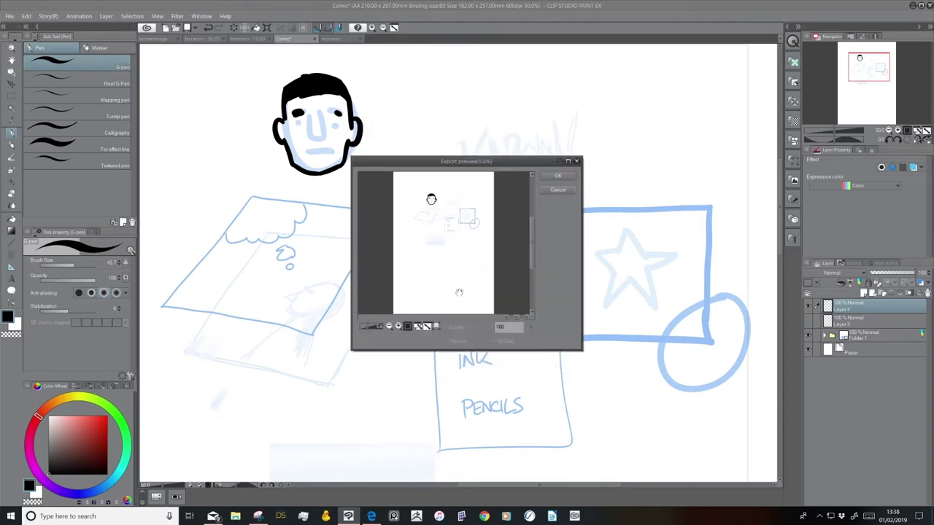
Inspect the head and surrounding blue sketches in the export preview and complete the export with draft layers.
left_click(397, 325)
left_click(398, 326)
left_click_drag(449, 220, 510, 292)
left_click(398, 326)
left_click_drag(417, 280, 447, 325)
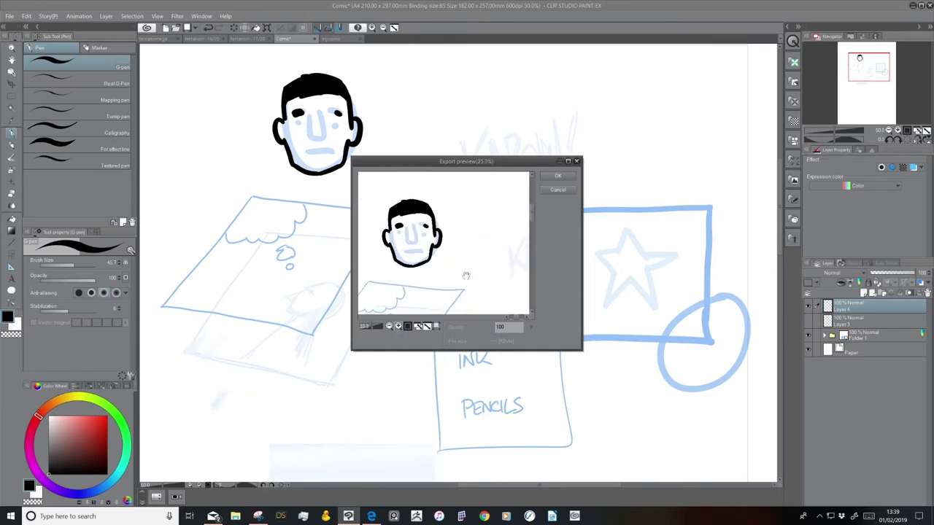
left_click(558, 176)
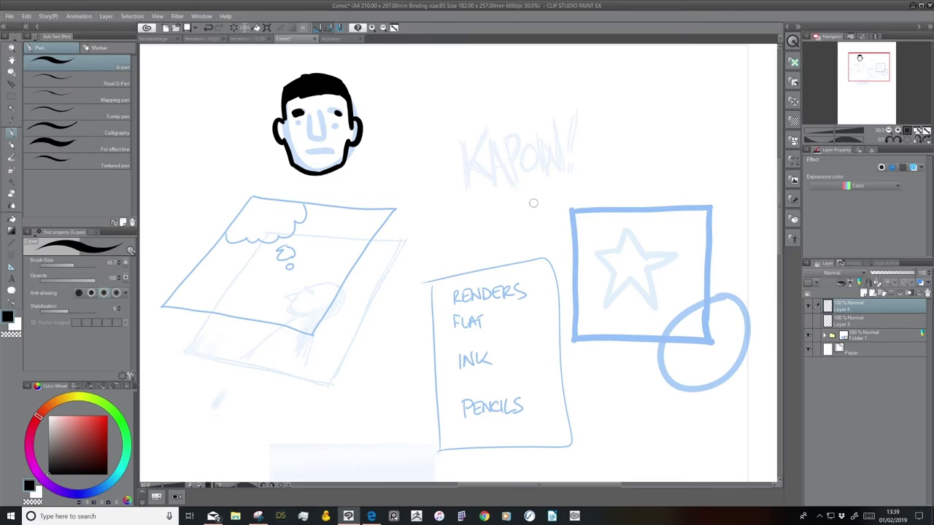
Switch to the terranomega comic project and open page 18 with the scanned pencils.
left_click(887, 131)
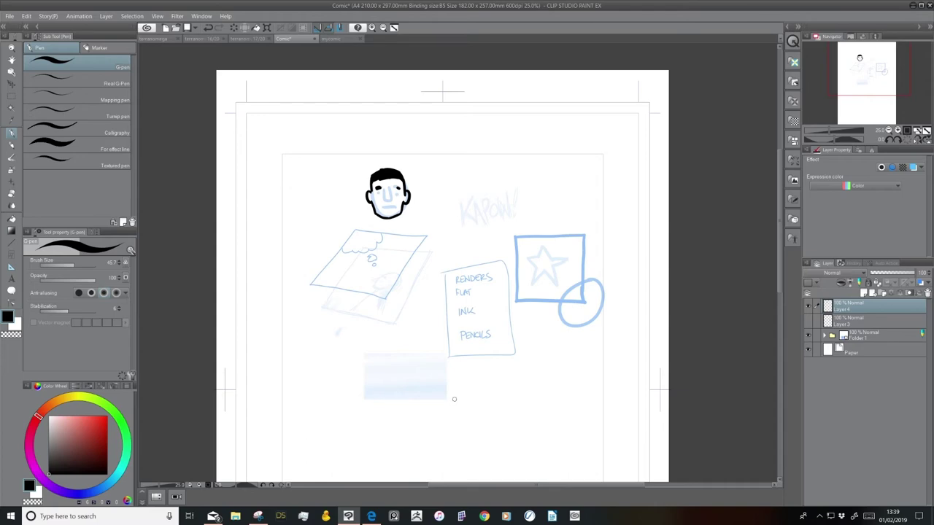
left_click(156, 38)
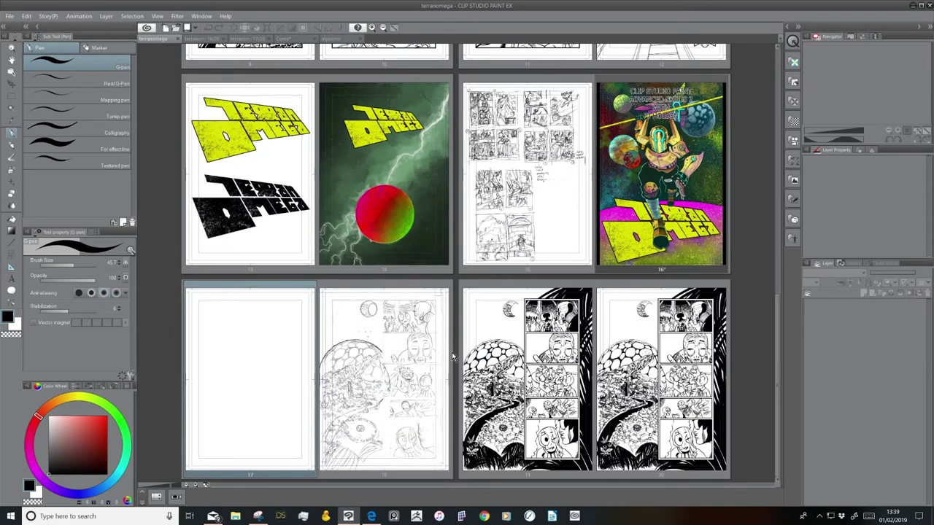
left_click_drag(777, 325, 760, 90)
scroll(748, 270, "down", 10)
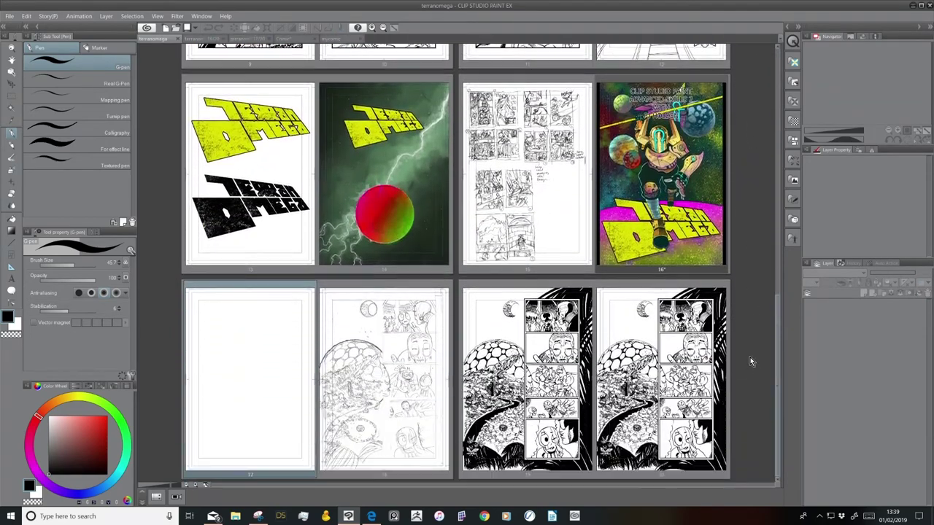
double_click(406, 423)
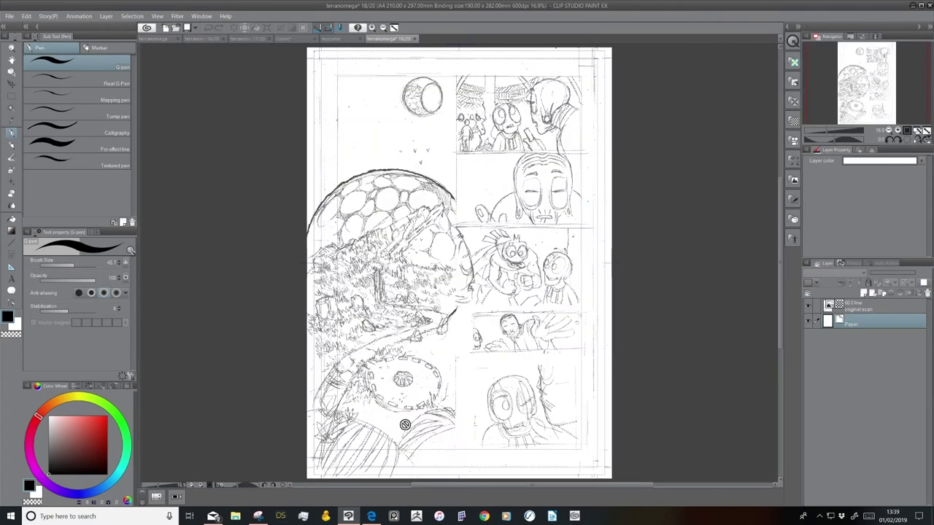
Look over the scan import commands with the original scan layer hidden, and show the scan again for a close look.
left_click(808, 305)
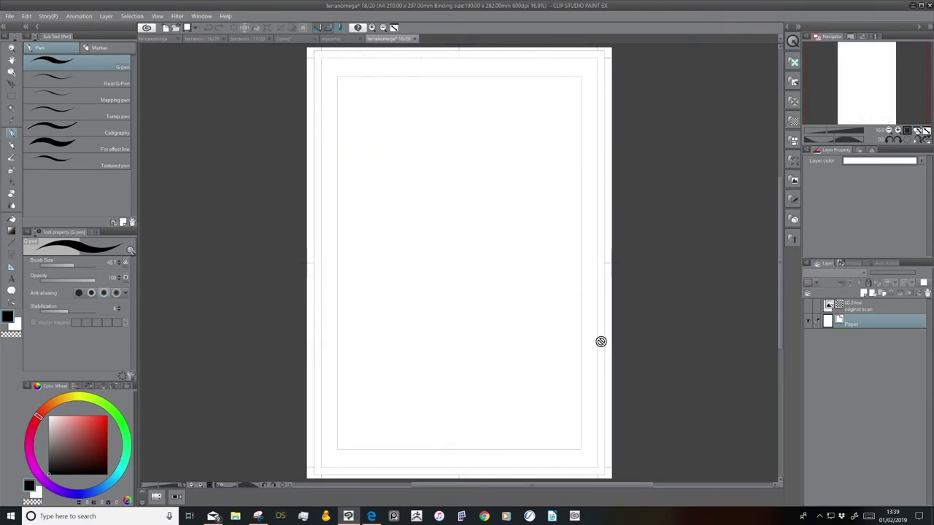
left_click(9, 16)
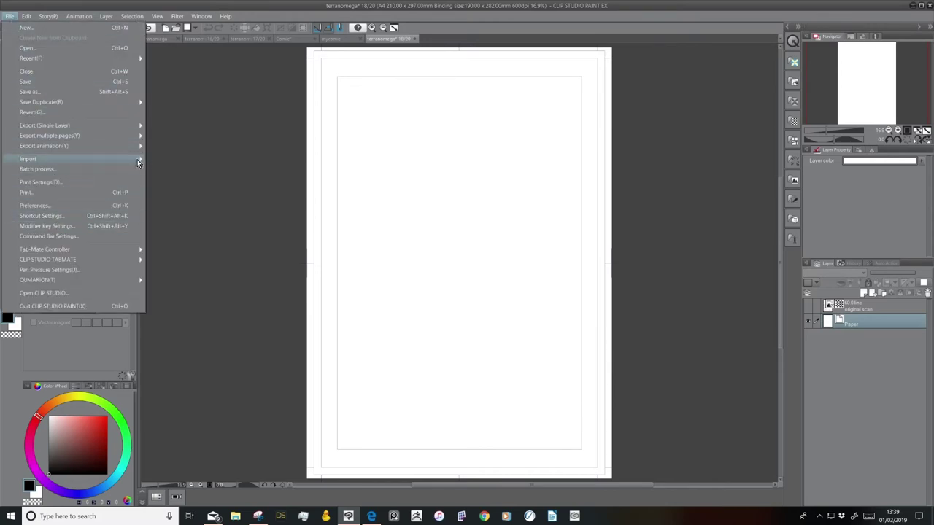
mouse_move(137, 159)
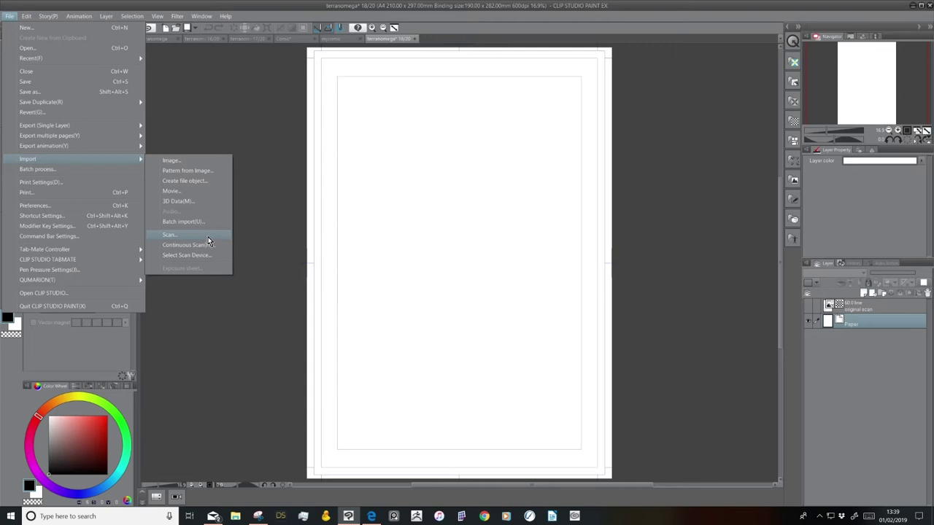
left_click(256, 257)
left_click(808, 305)
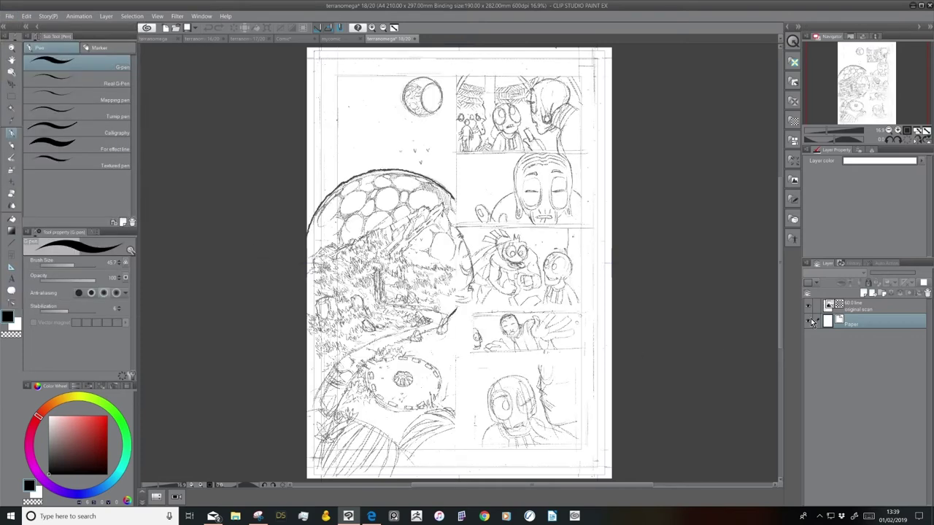
left_click(899, 132)
scroll(577, 219, "up", 5)
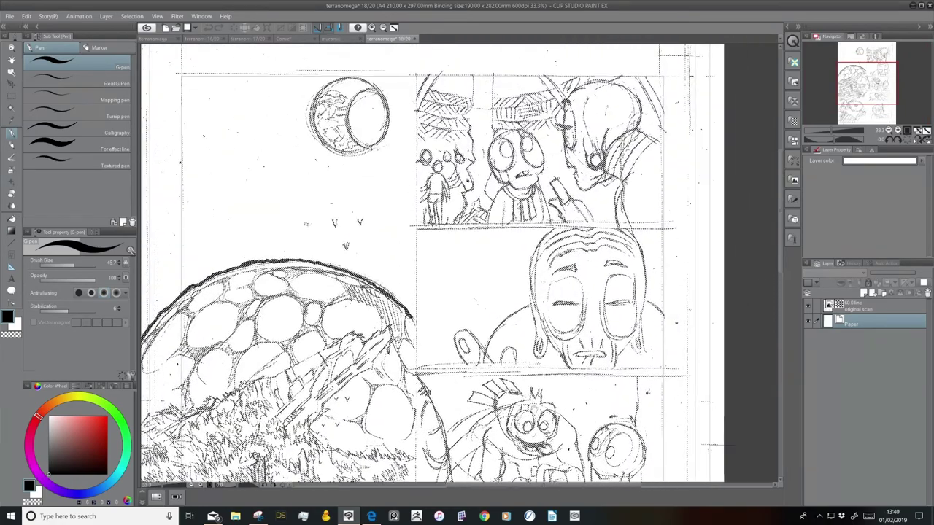
Select the original scan layer and look over the toned pencil panels across the page.
scroll(568, 273, "left", 2)
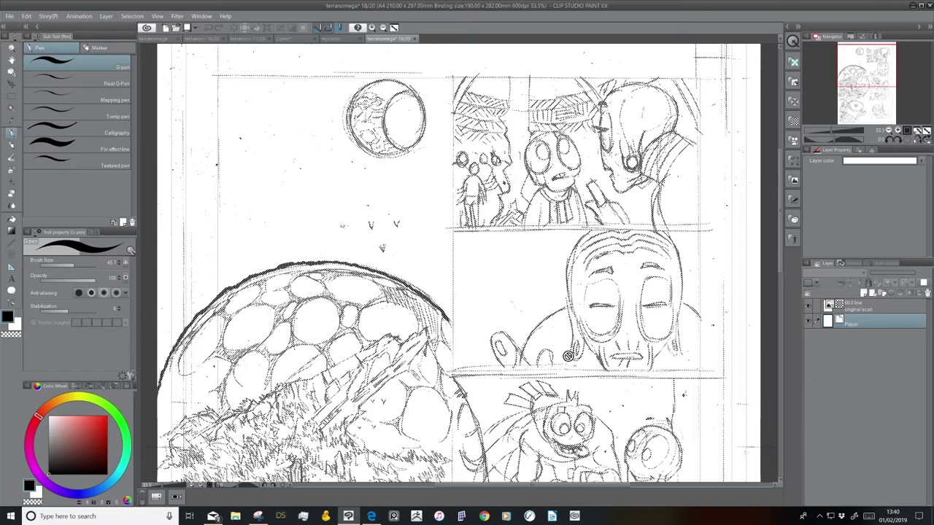
left_click(876, 307)
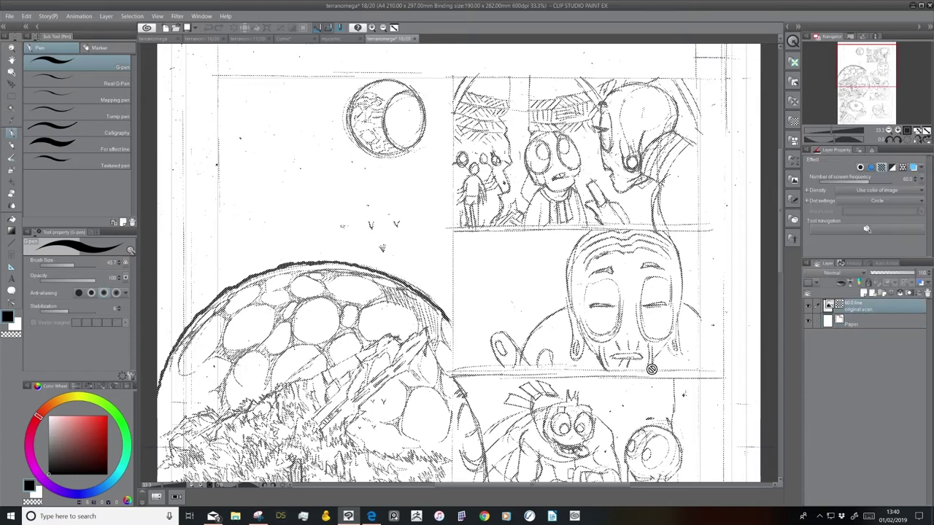
key("ctrl+minus")
key("ctrl+minus")
key("ctrl+minus")
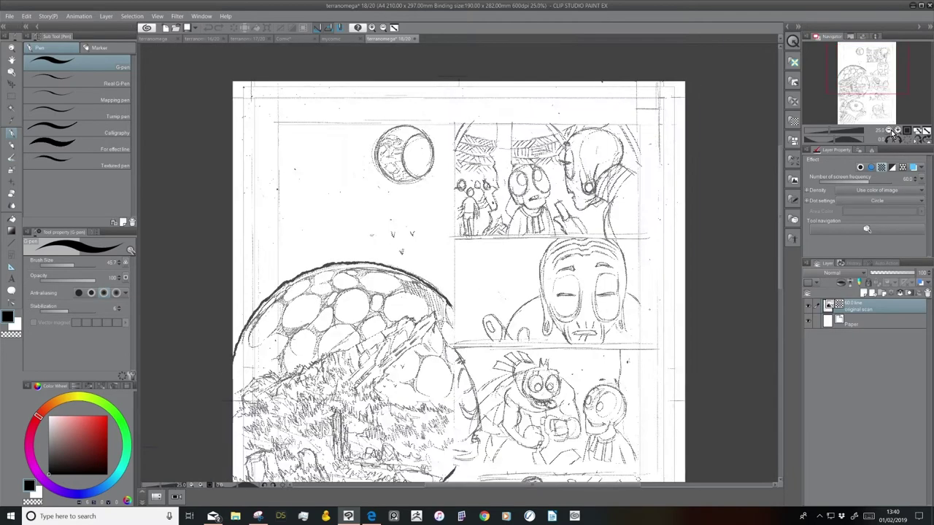
key("ctrl+plus")
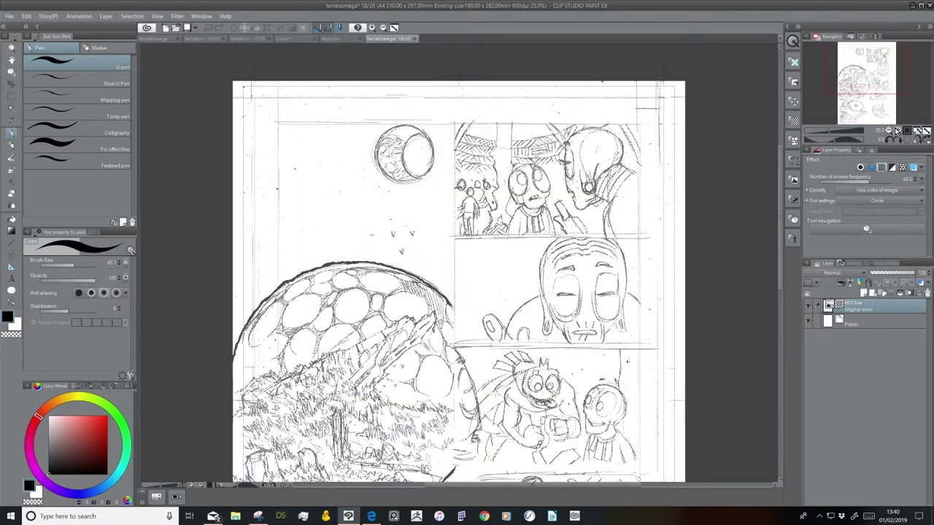
left_click_drag(547, 295, 518, 283)
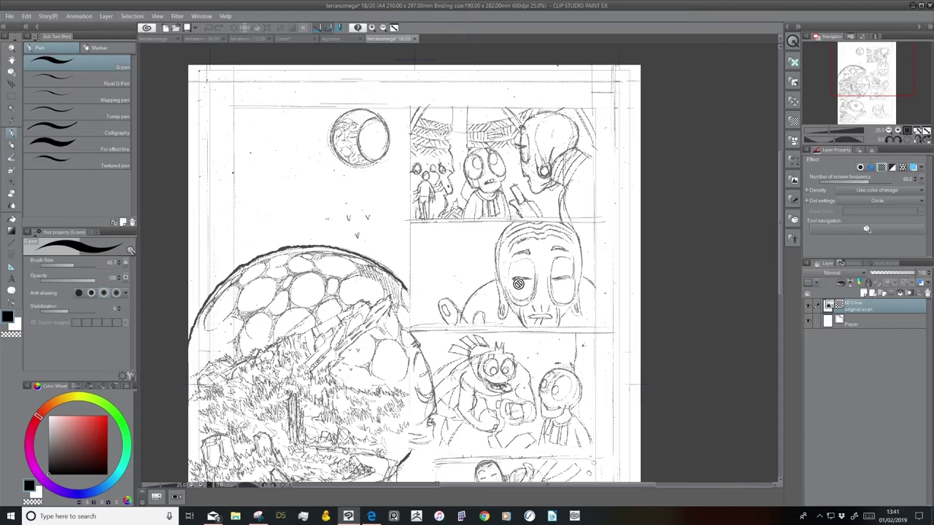
scroll(518, 284, "down", 2)
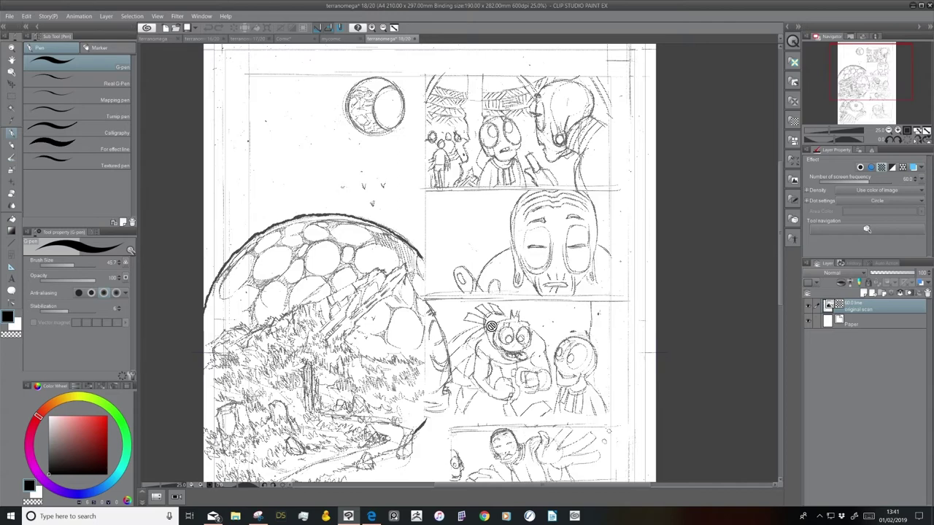
Bring up the Auto Action palette and float it over the canvas beside the artwork.
left_click(201, 16)
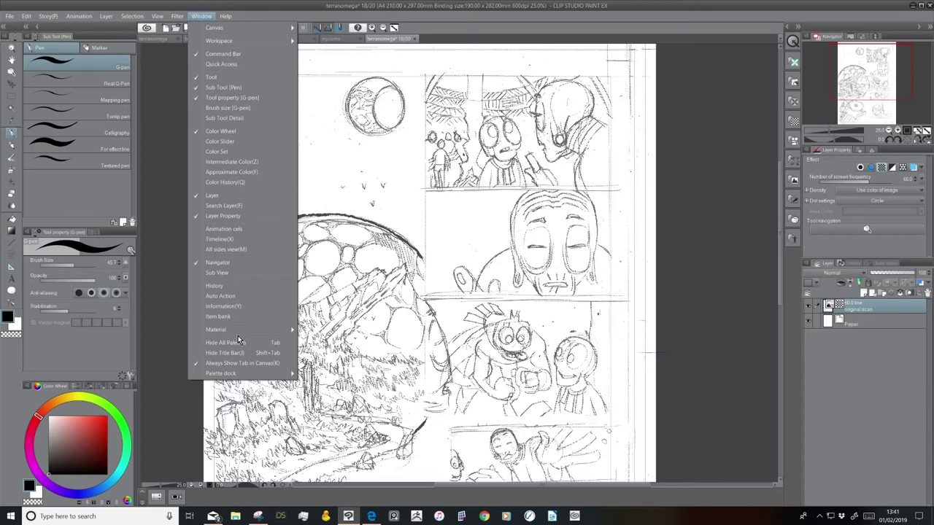
left_click(244, 296)
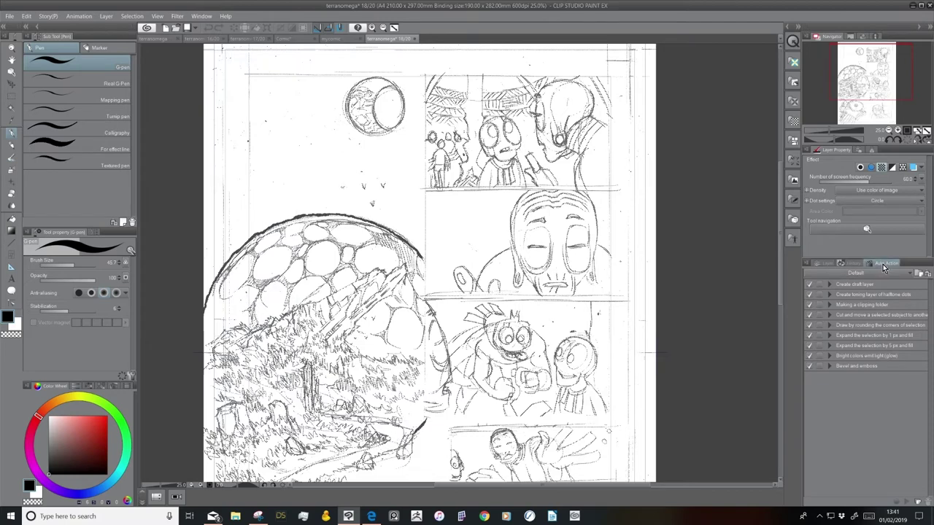
left_click_drag(866, 269, 220, 118)
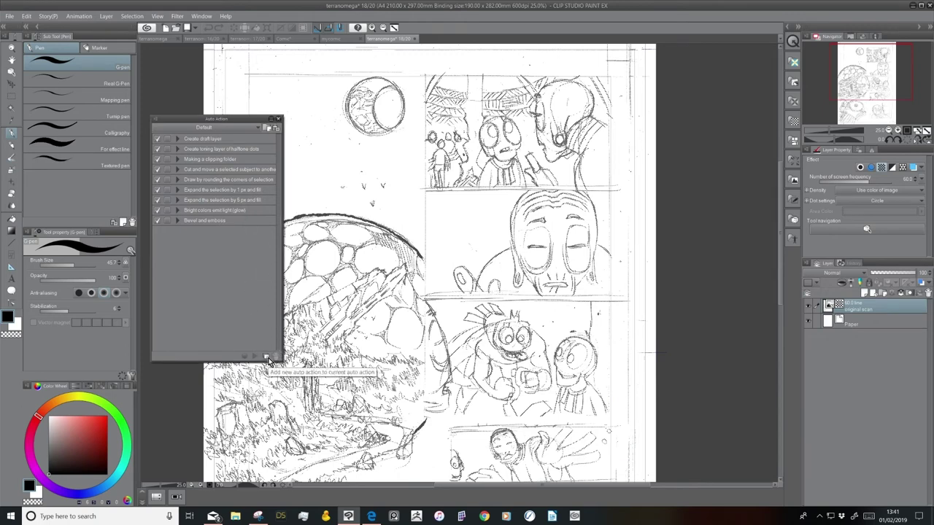
Check the available auto action sets and add an action named "Clean up pencil scans" to the Default set.
left_click(253, 128)
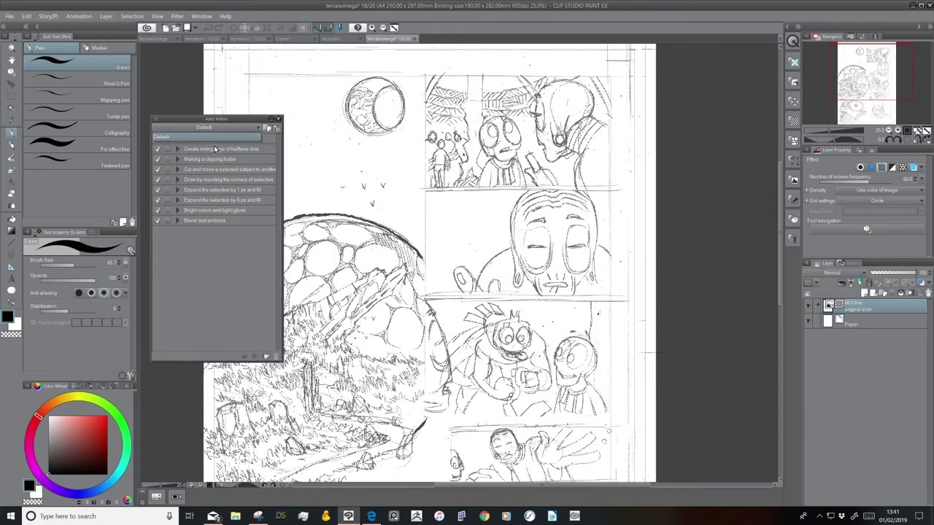
left_click(231, 251)
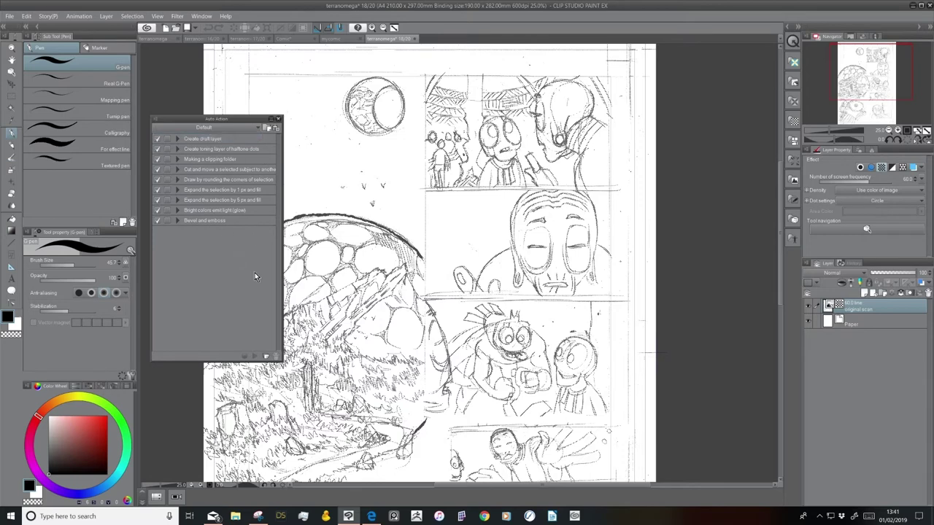
left_click(255, 128)
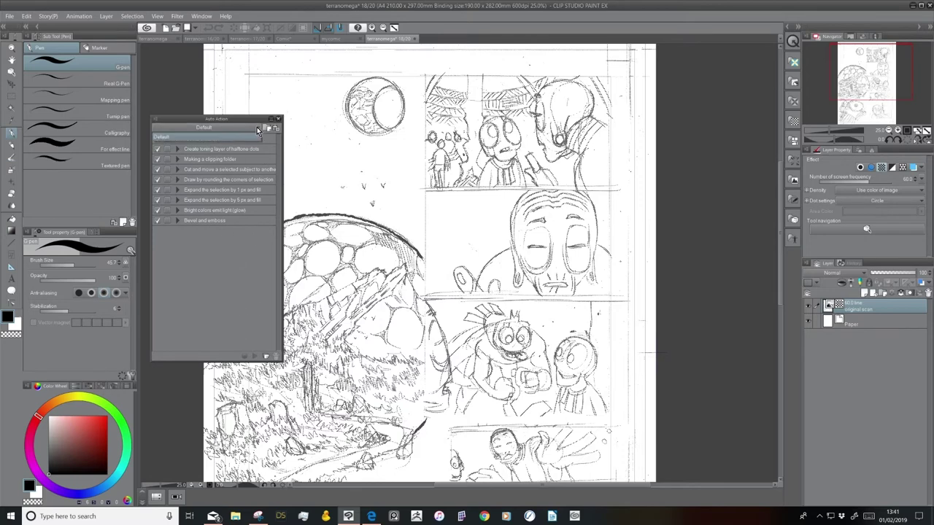
left_click(254, 289)
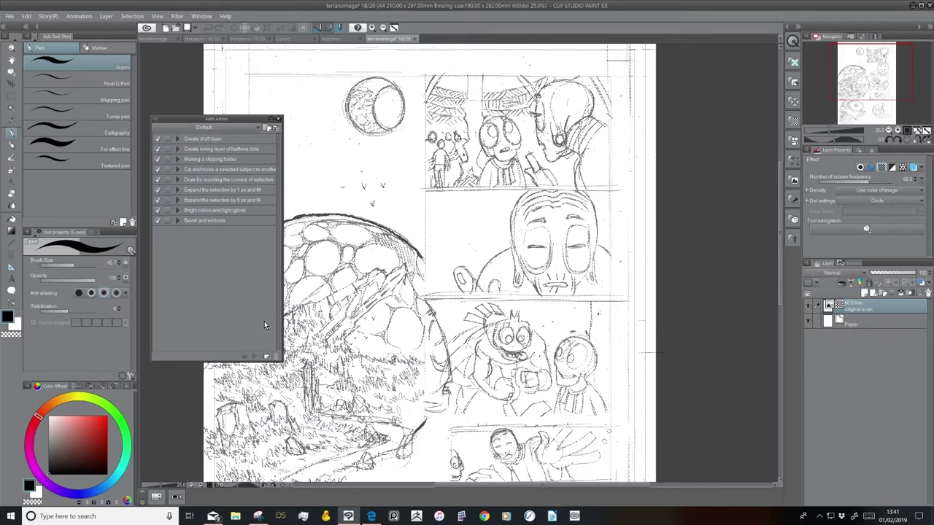
left_click(267, 358)
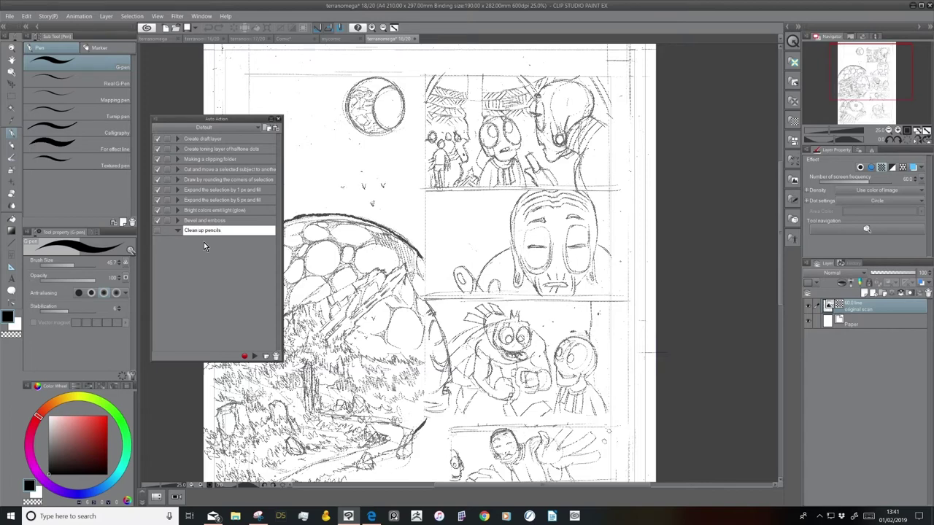
key("Return")
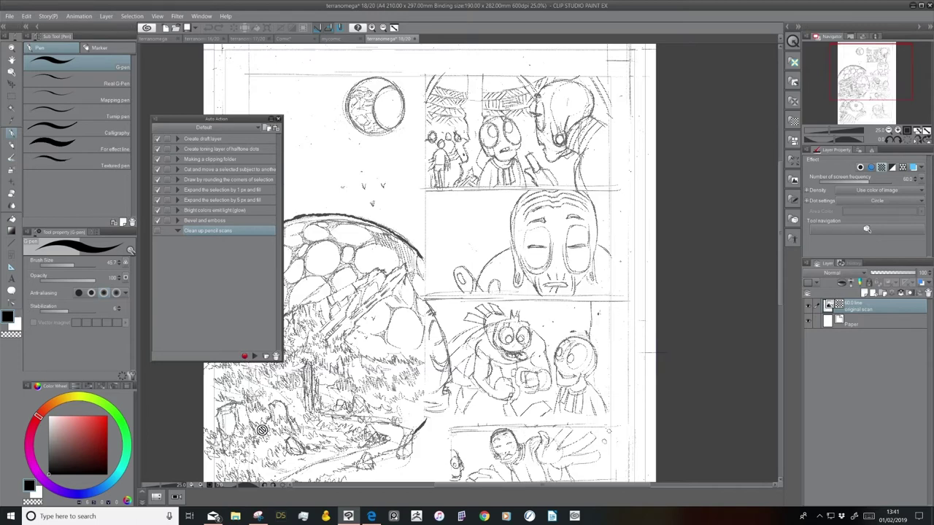
Start recording the Clean up pencil scans action, move its palette clear of the artwork, and turn off the original scan layer's Tone effect.
left_click(244, 357)
left_click_drag(252, 117, 153, 166)
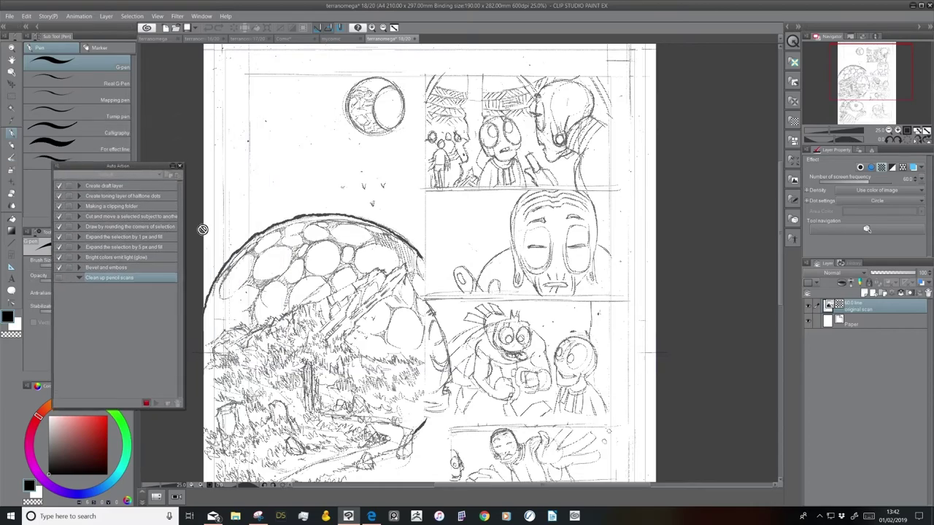
key("ctrl+plus")
key("ctrl+plus")
left_click_drag(504, 295, 762, 246)
left_click_drag(737, 139, 457, 432)
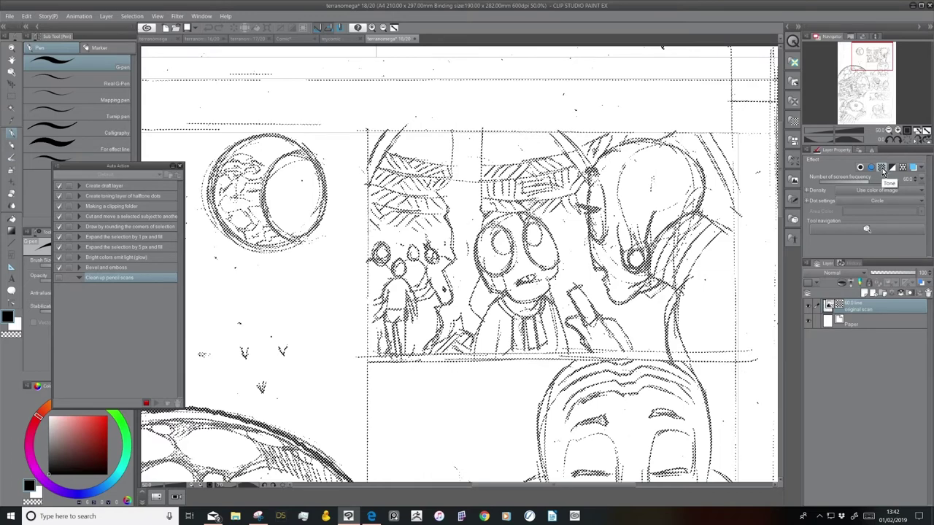
left_click(882, 168)
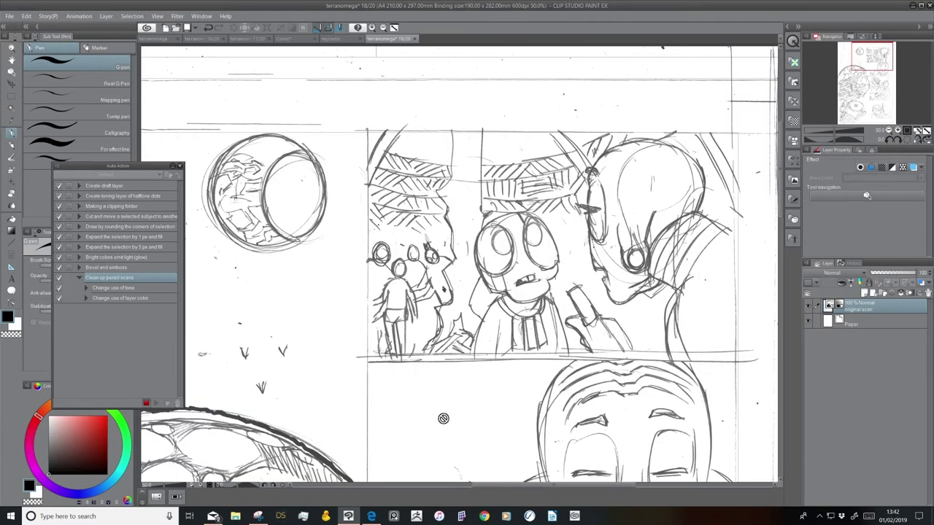
Examine the untoned pencils over the whole page and up close, and look through the editing commands for the scan.
left_click_drag(499, 435, 548, 212)
scroll(769, 208, "down", 4)
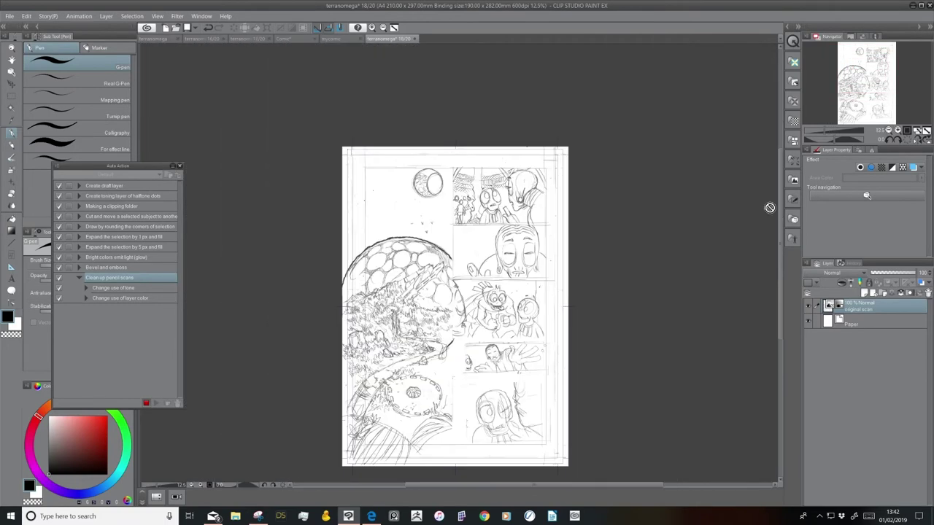
left_click_drag(476, 386, 483, 378)
left_click(897, 131)
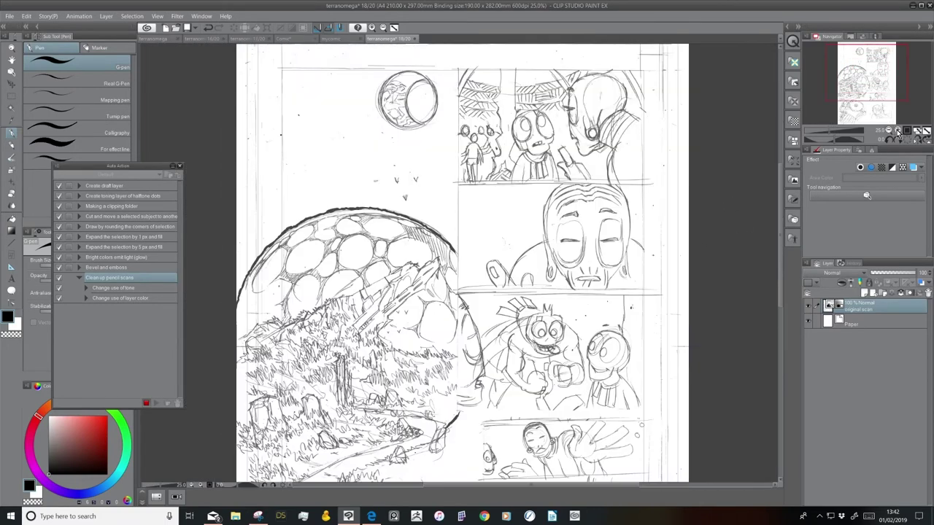
left_click(898, 132)
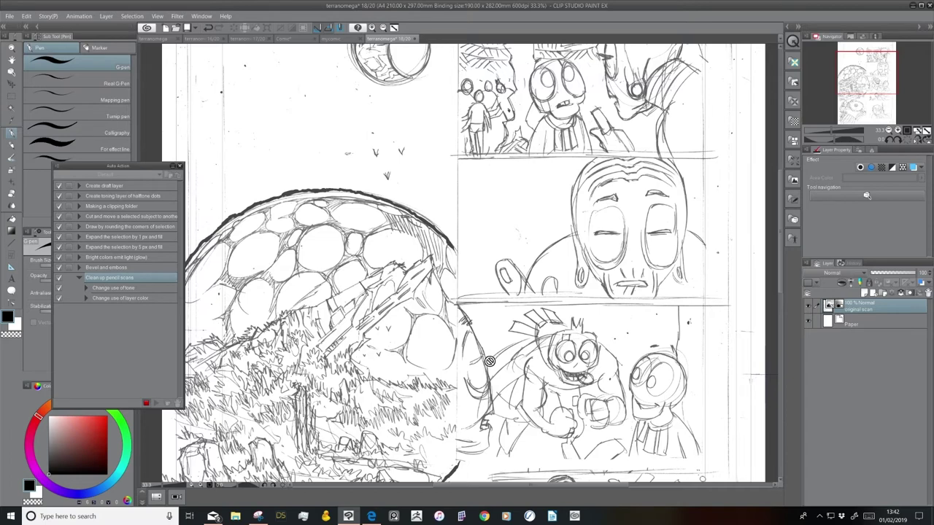
left_click(26, 18)
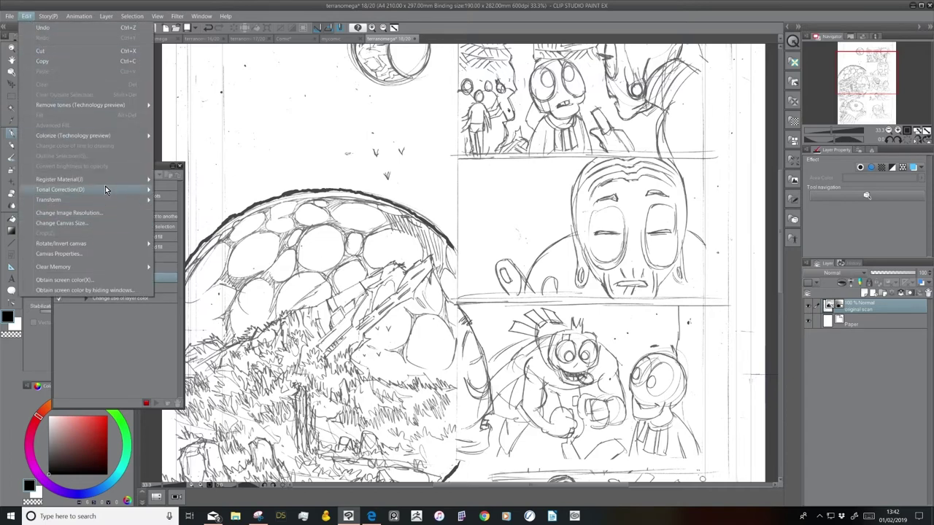
mouse_move(110, 197)
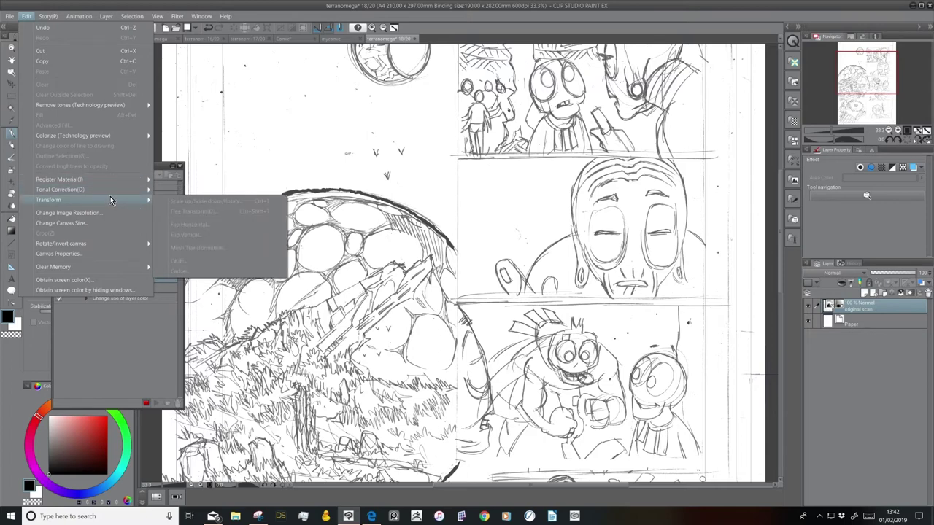
Rasterize the original scan layer as a recorded command of the "Clean up pencil scans" auto action.
left_click(452, 79)
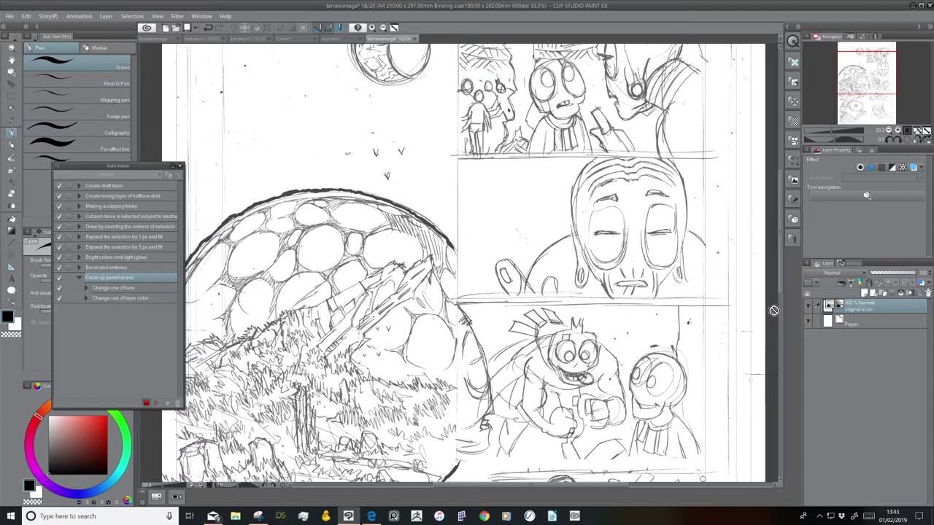
right_click(825, 310)
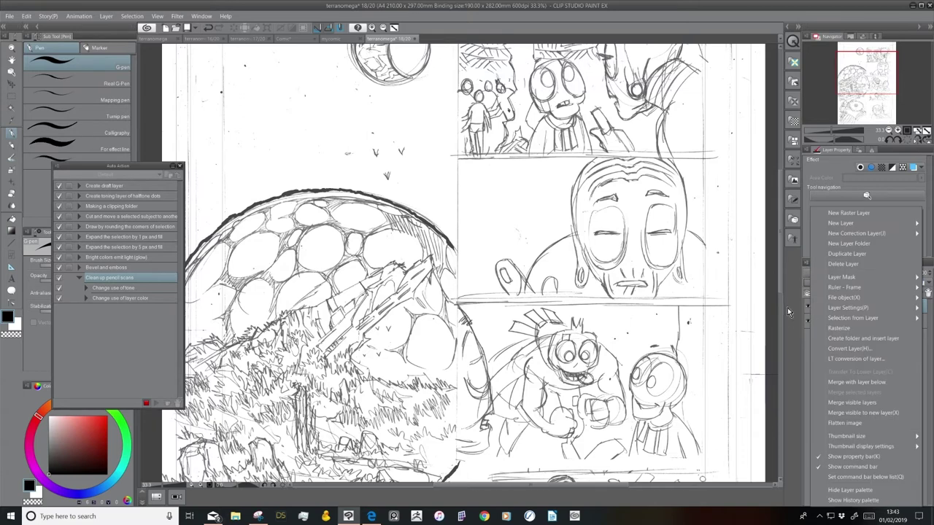
left_click(858, 330)
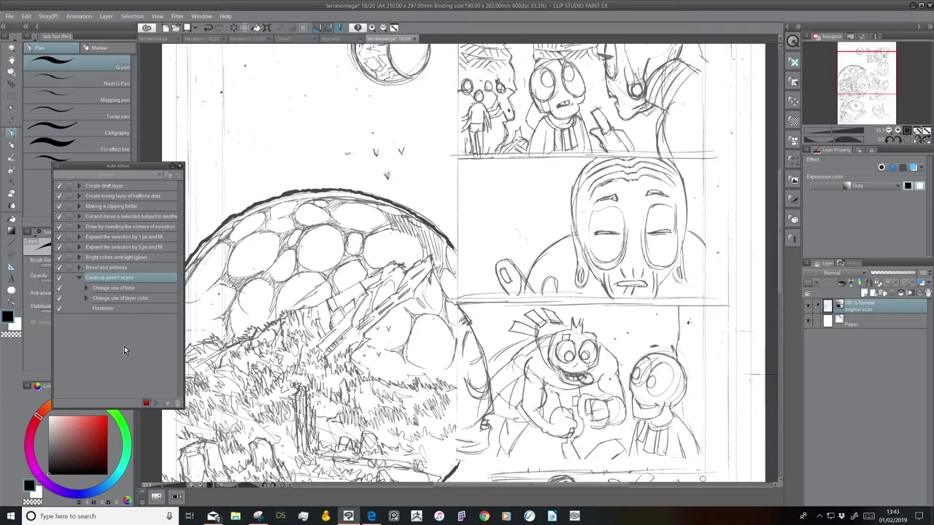
Darken the scanned lines with a Tone Curve correction, bending the curve's midpoint fully down to maximum input and zero output.
left_click(26, 16)
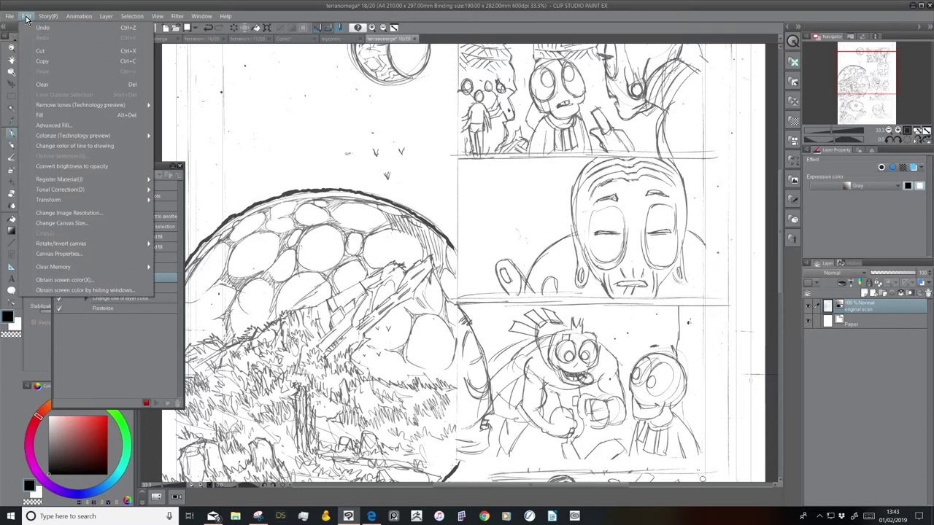
mouse_move(95, 194)
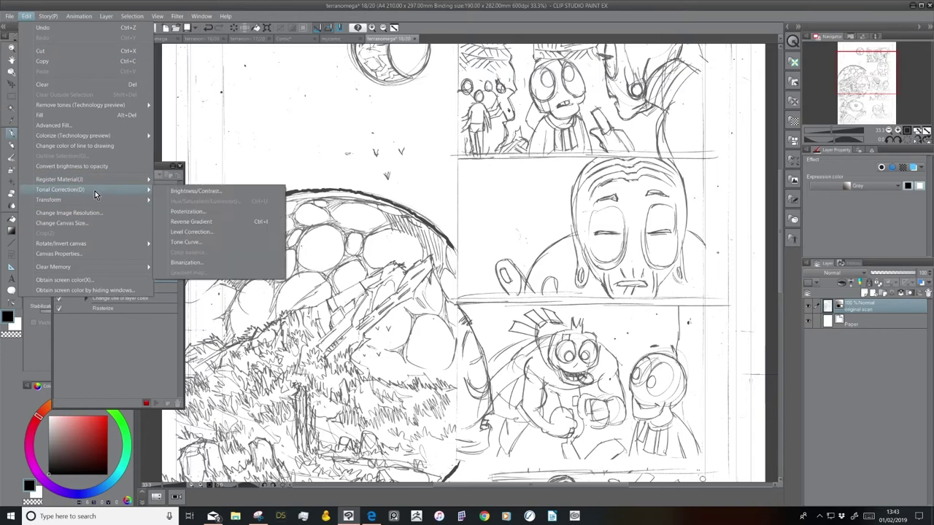
left_click(246, 246)
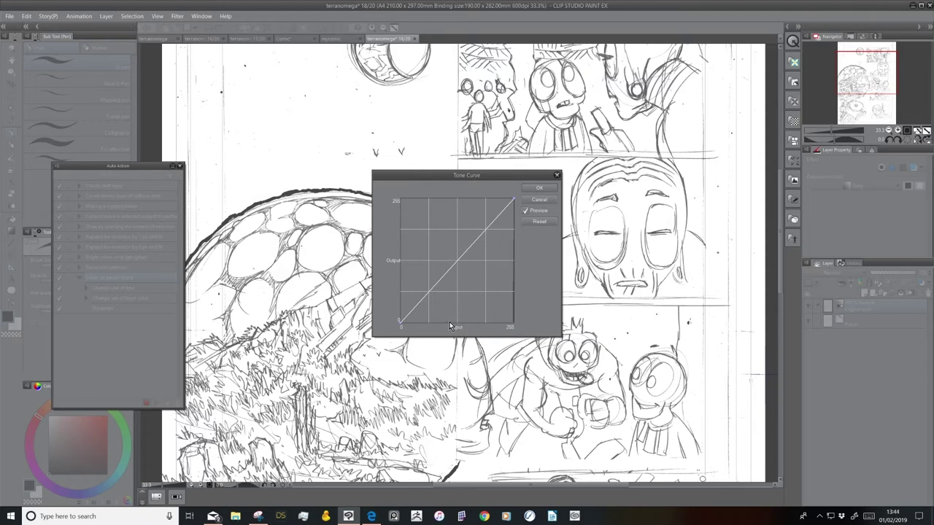
left_click_drag(463, 260, 516, 327)
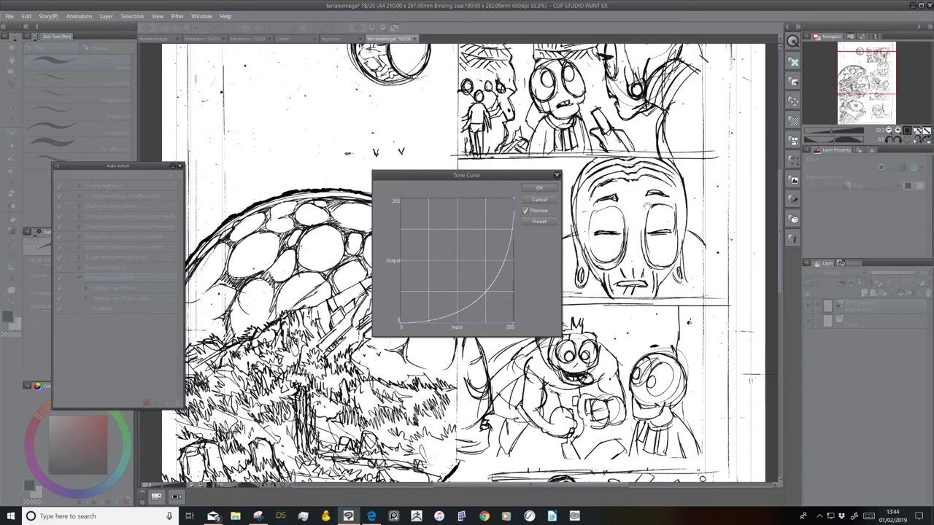
left_click_drag(538, 175, 385, 154)
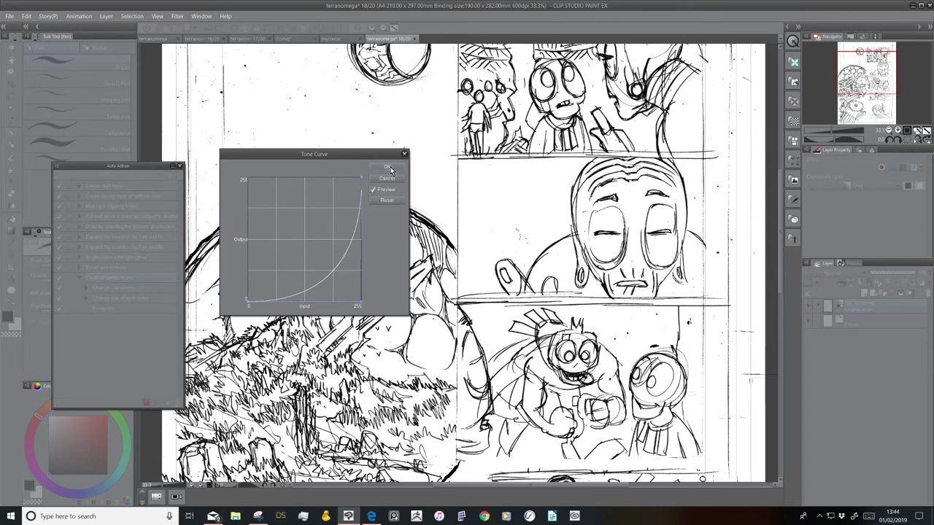
left_click(386, 167)
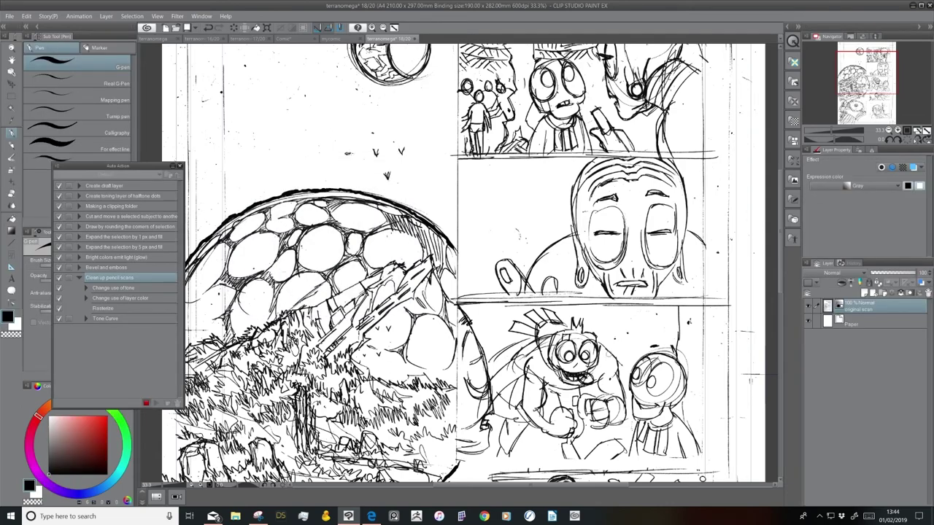
Rename the scan layer to "pencils" and set it as a draft layer.
double_click(852, 311)
type("pencils")
key("Return")
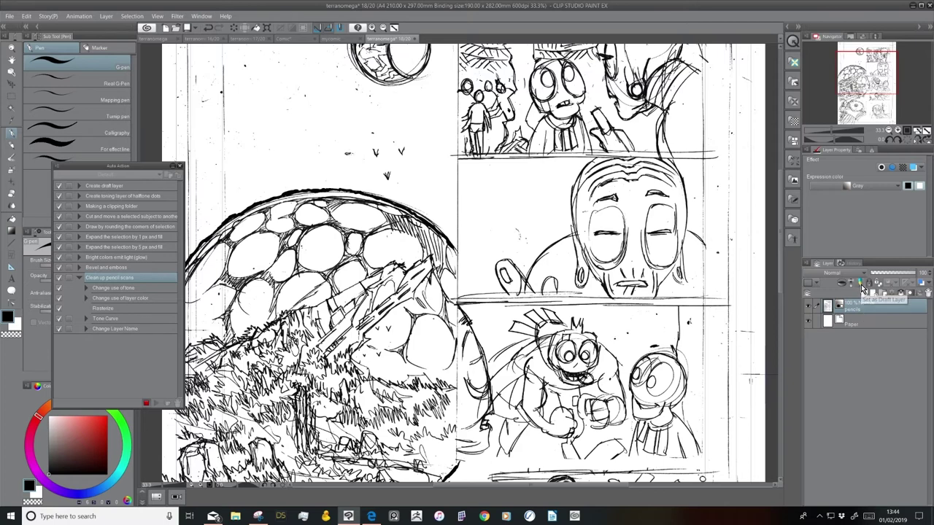
left_click(860, 285)
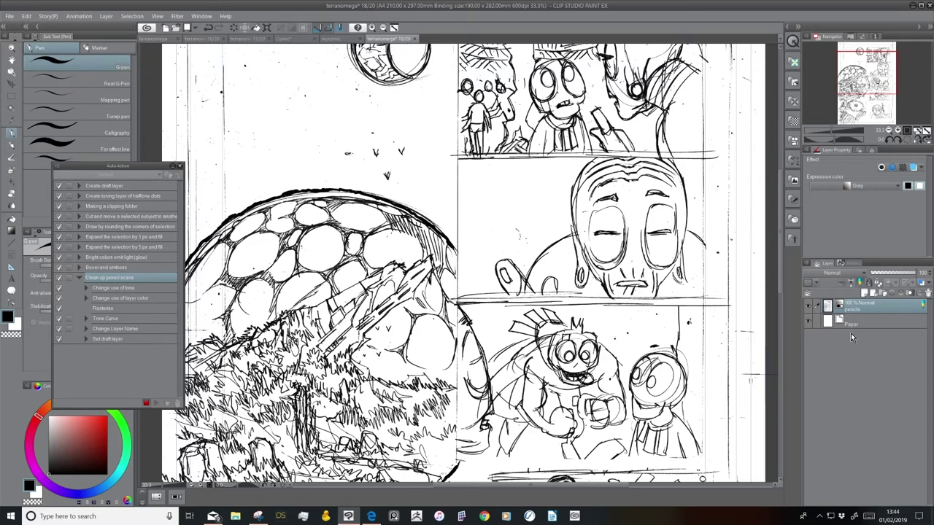
Enable the layer color effect on the pencils layer and set its color to a light cyan.
left_click(913, 169)
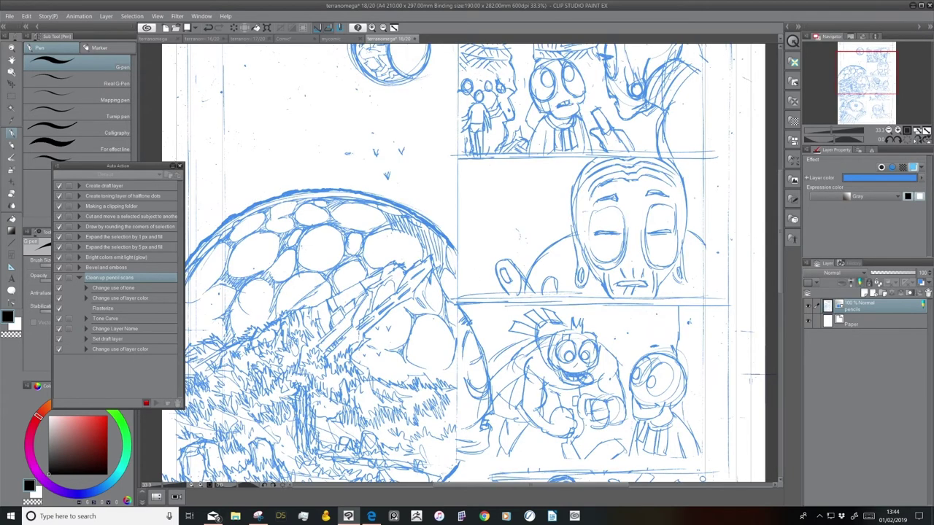
left_click(879, 177)
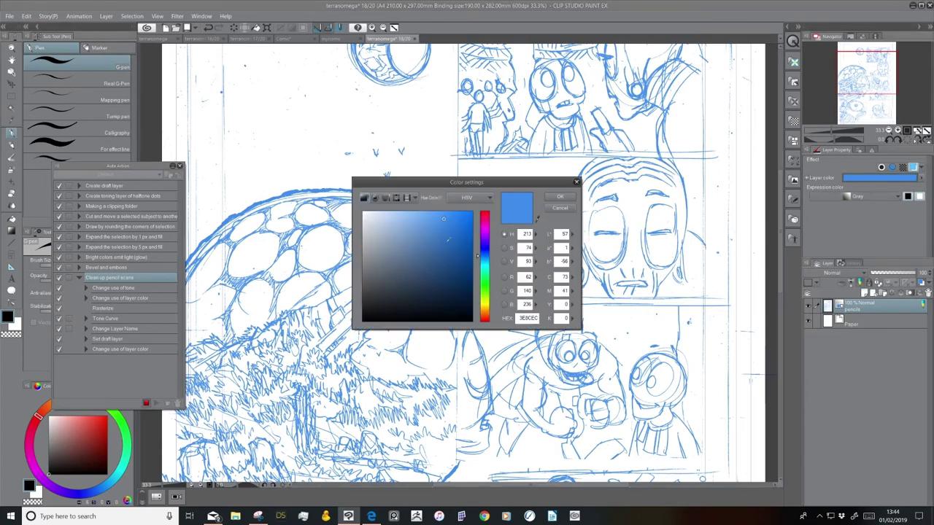
left_click(485, 265)
left_click(410, 214)
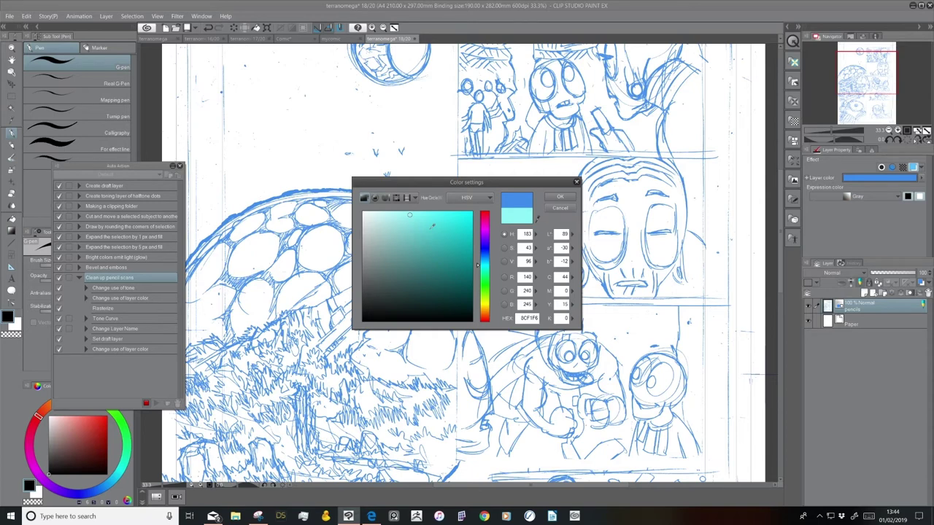
left_click_drag(411, 216, 409, 213)
left_click(560, 197)
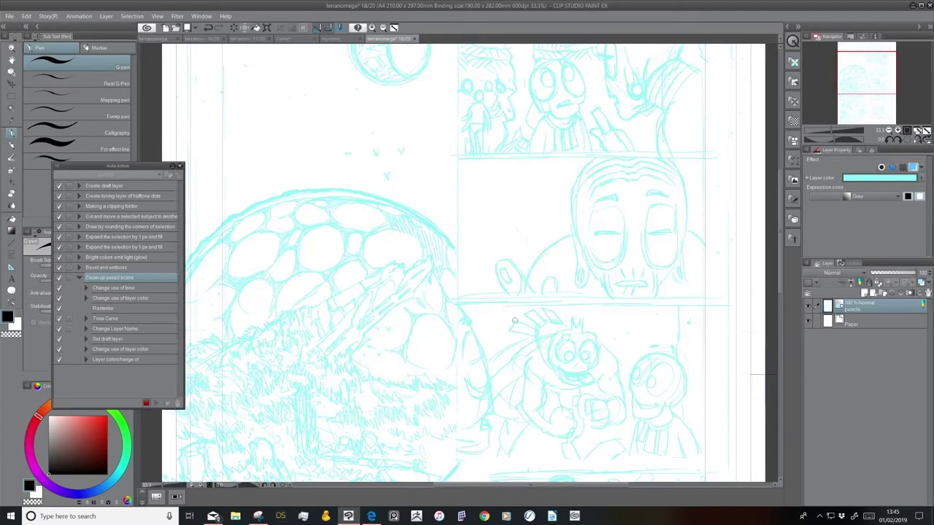
Turn off the layer color effect on the pencils layer and stop recording the auto action.
left_click(912, 169)
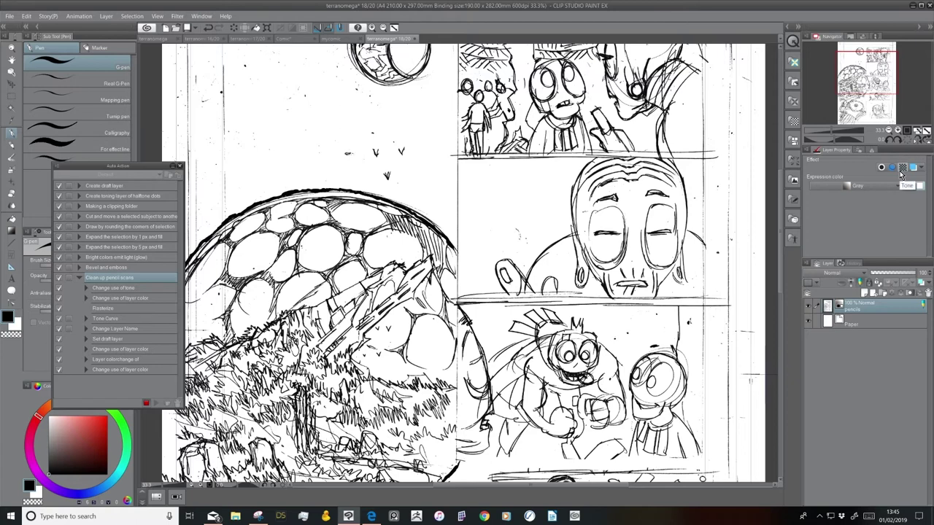
left_click(147, 405)
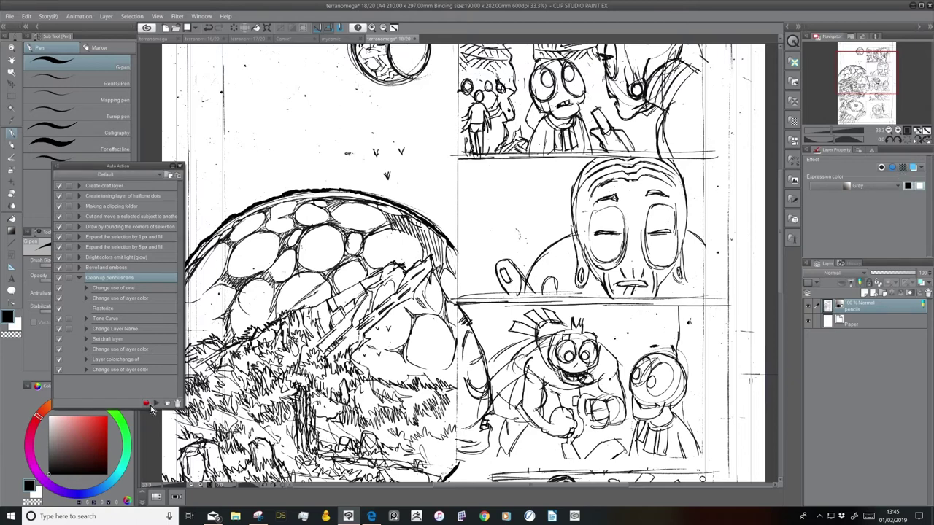
Review the commands recorded in the "Clean up pencil scans" action and how single commands can be switched off and on.
left_click(144, 288)
left_click(144, 350)
left_click(143, 287)
left_click(141, 310)
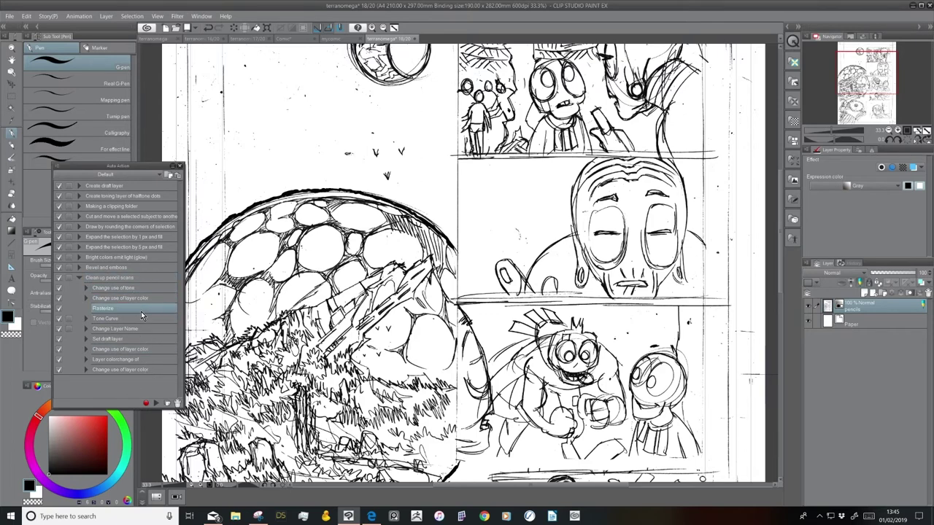
left_click(142, 338)
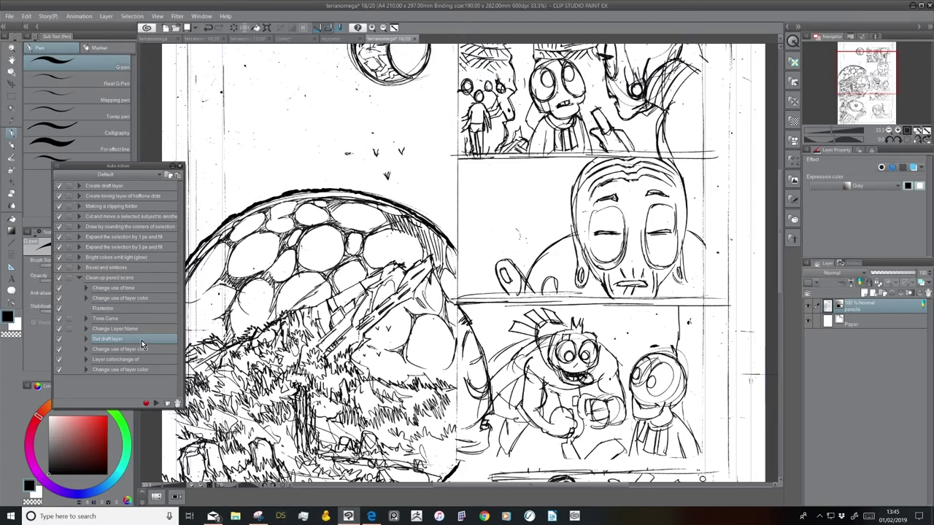
left_click(124, 278)
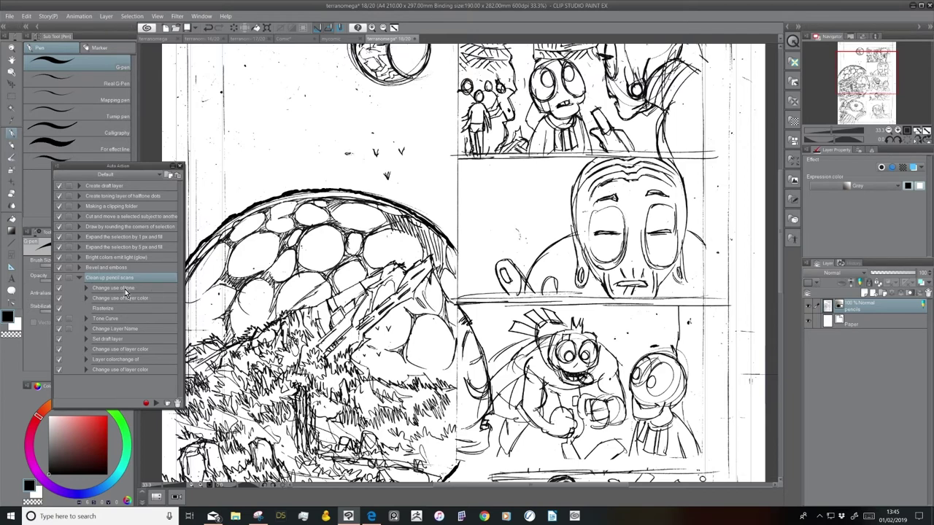
left_click(59, 288)
left_click(58, 287)
left_click(59, 339)
left_click(116, 319)
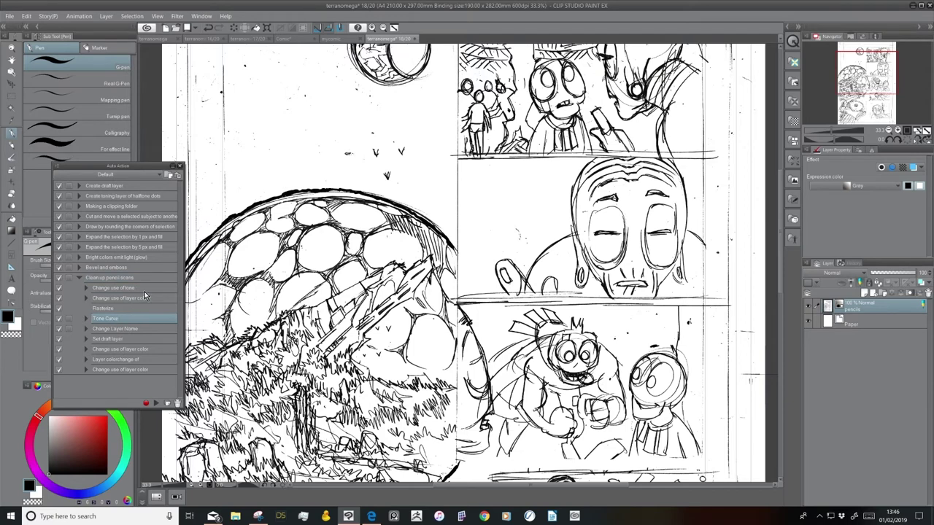
left_click(26, 16)
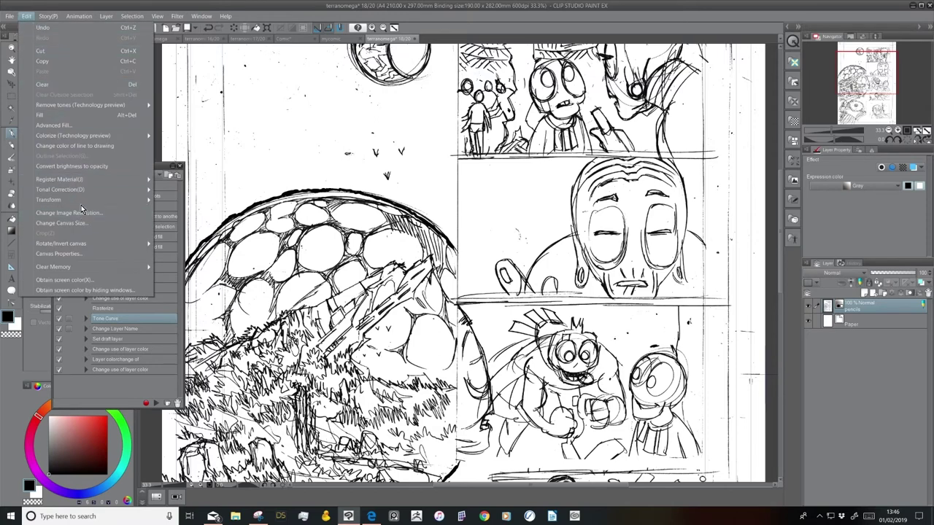
mouse_move(92, 205)
mouse_move(123, 189)
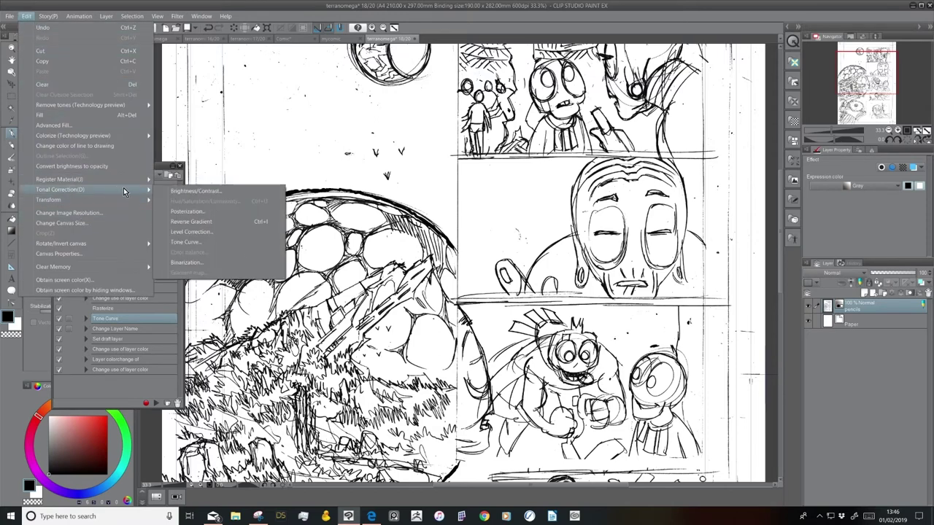
left_click(211, 242)
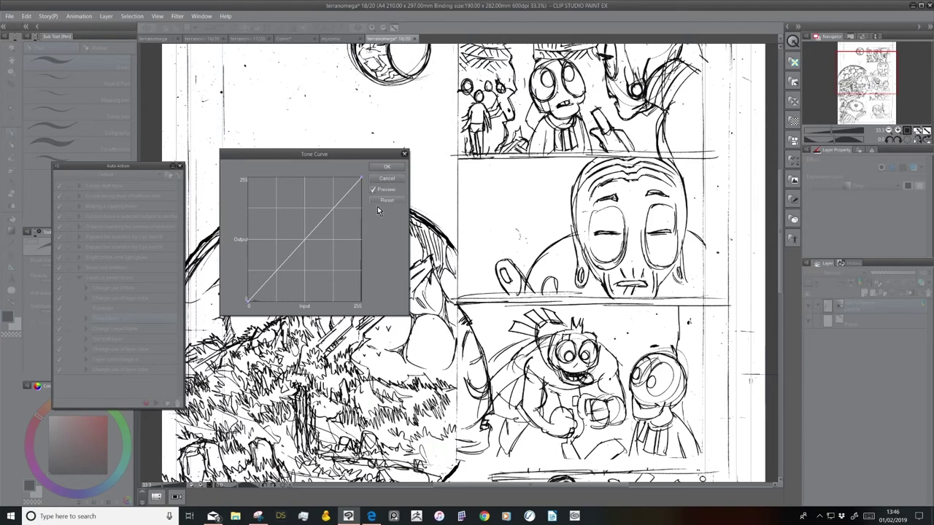
left_click(405, 154)
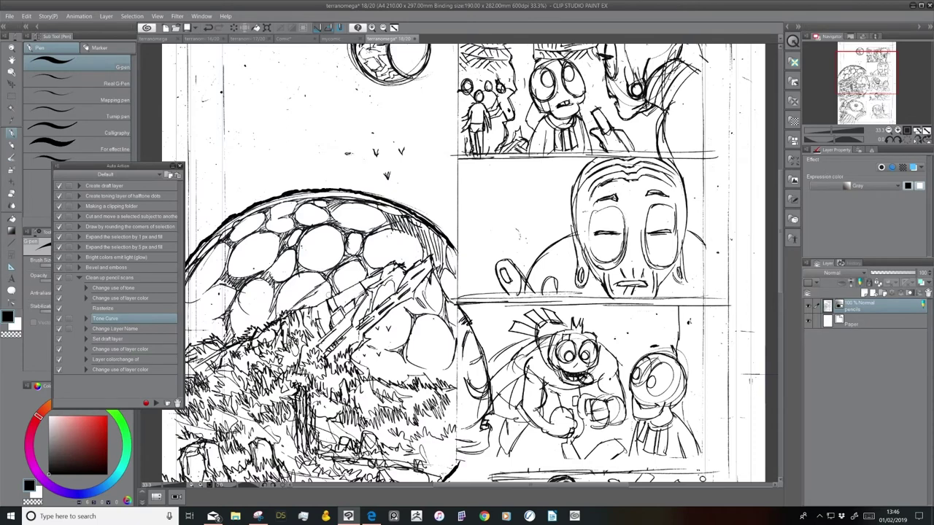
Try switching the settings dialog option of the action's Change Layer Name command on and off.
left_click(132, 329)
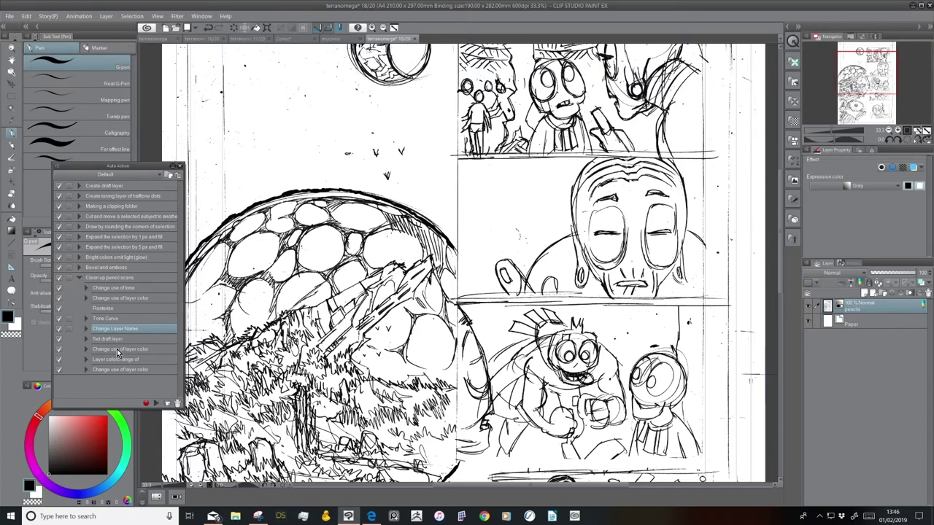
left_click(69, 329)
left_click(69, 329)
left_click(69, 329)
left_click(69, 330)
left_click(69, 329)
left_click(70, 330)
Examine the cleaned-up pencil page both as a whole and closer up.
key("ctrl+minus")
key("ctrl+minus")
key("ctrl+minus")
key("ctrl+minus")
key("ctrl+minus")
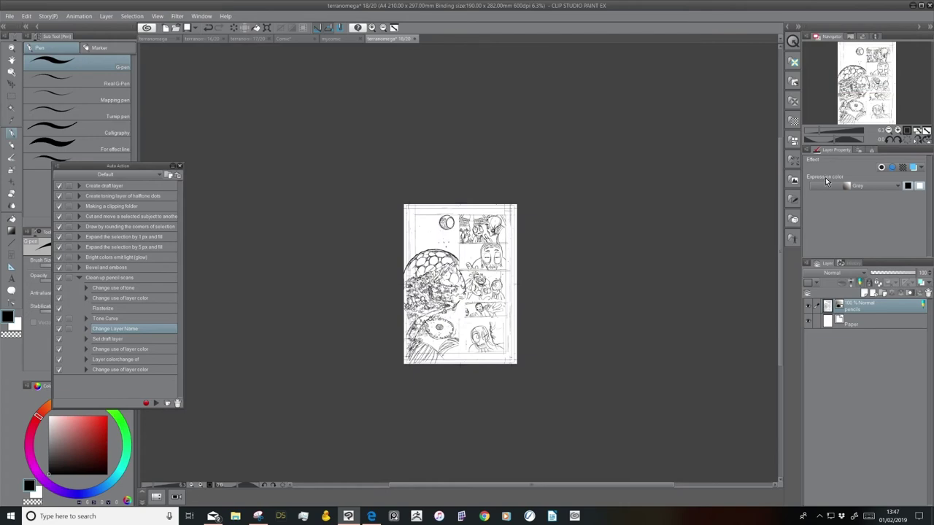
key("ctrl+plus")
key("ctrl+plus")
key("ctrl+plus")
key("ctrl+plus")
scroll(467, 264, "down", 3)
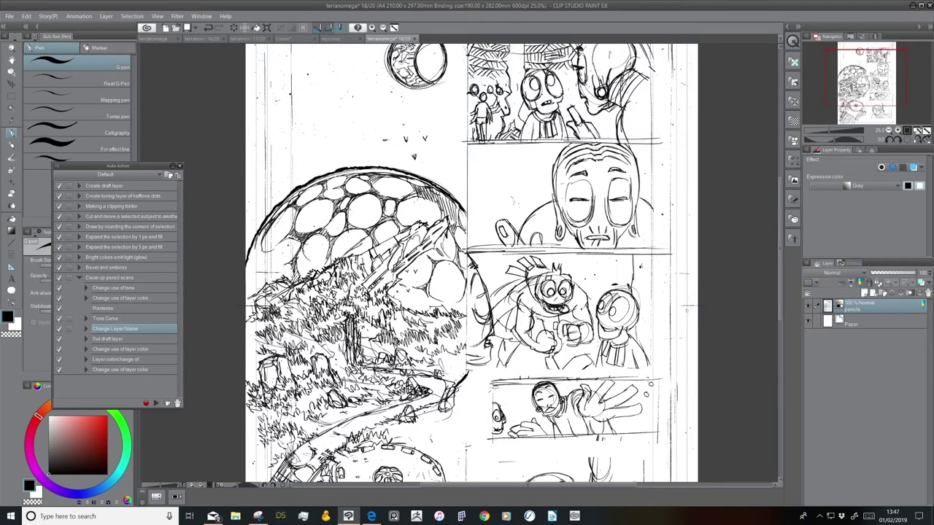
key("ctrl+minus")
key("ctrl+minus")
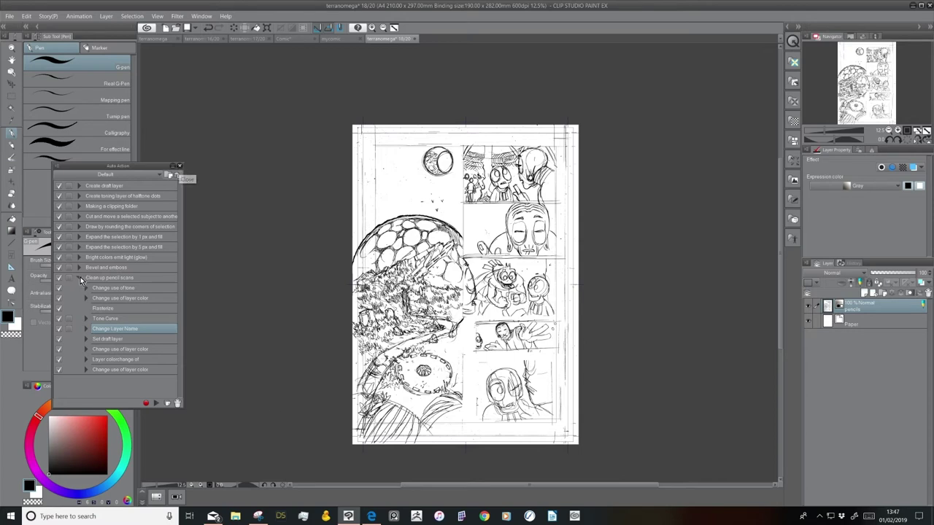
Close the Auto Action window and show the upper part of the page at 25% zoom.
left_click(179, 166)
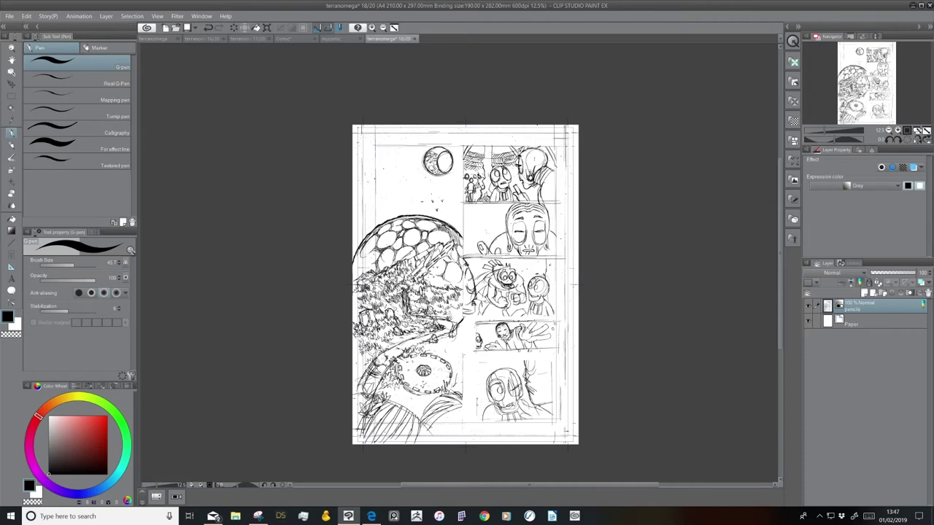
left_click(897, 132)
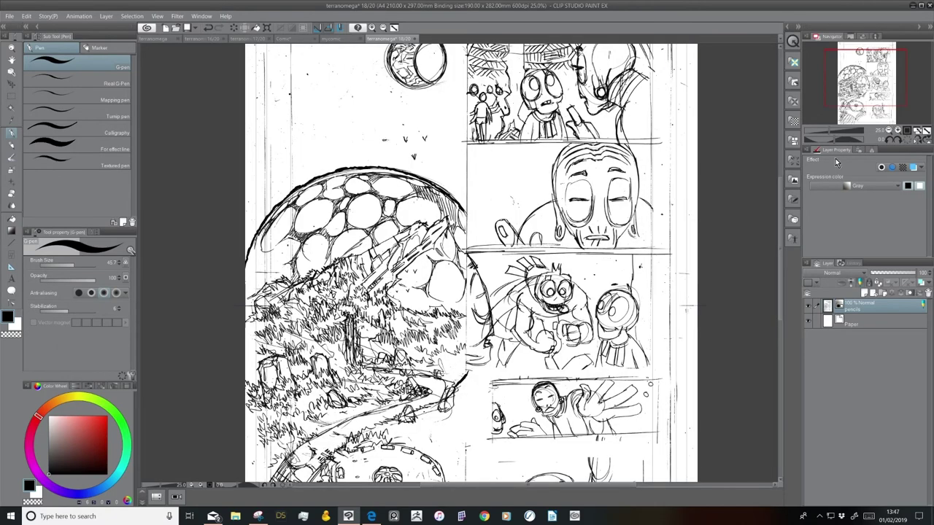
left_click_drag(865, 84, 874, 70)
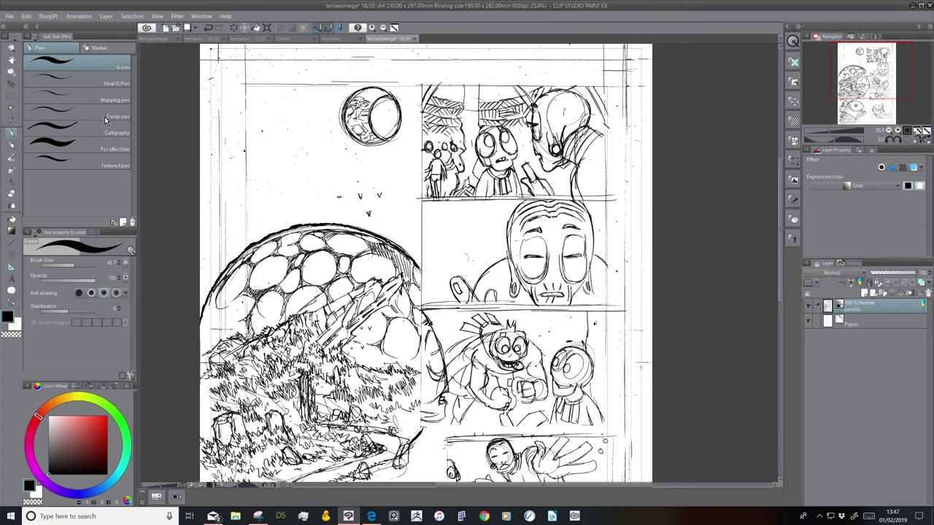
Set the unit of length to mm in the Ruler/Unit preferences, comparing the px and mm choices.
left_click(9, 16)
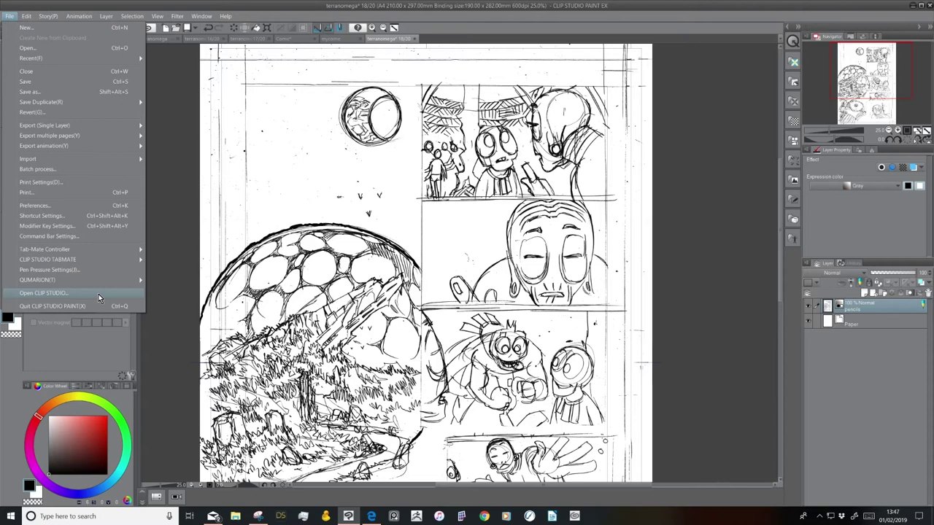
left_click(127, 206)
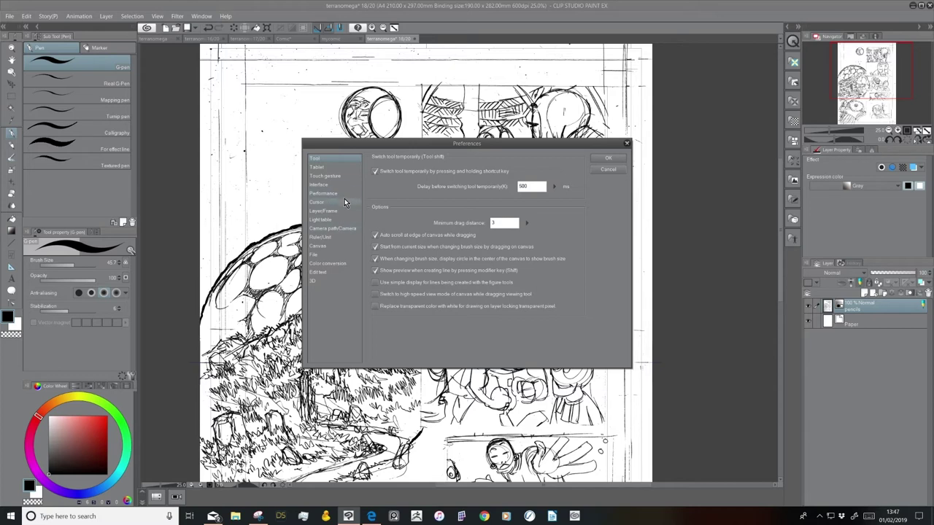
left_click(340, 238)
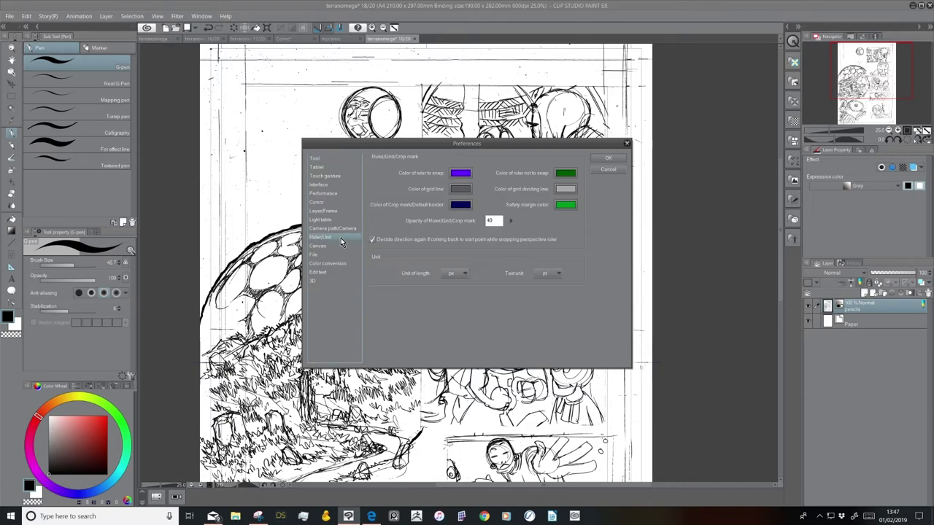
left_click(465, 274)
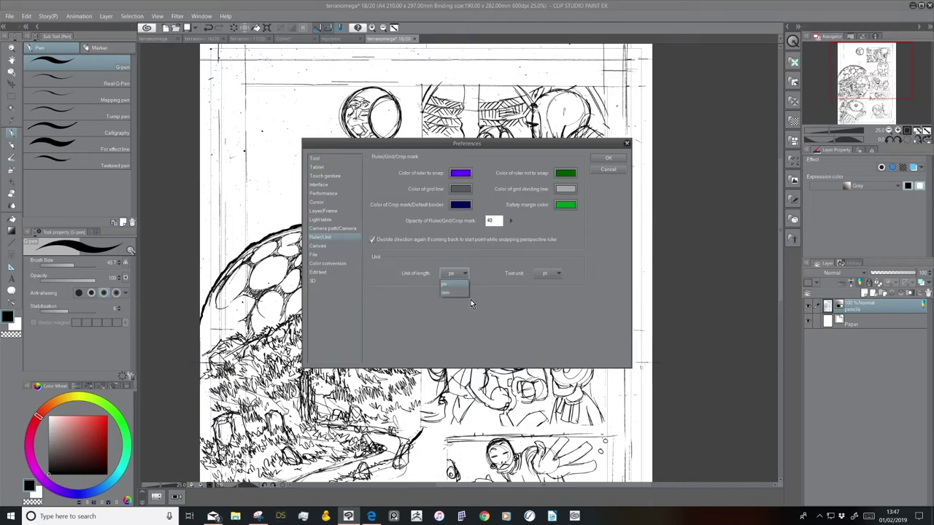
left_click(455, 293)
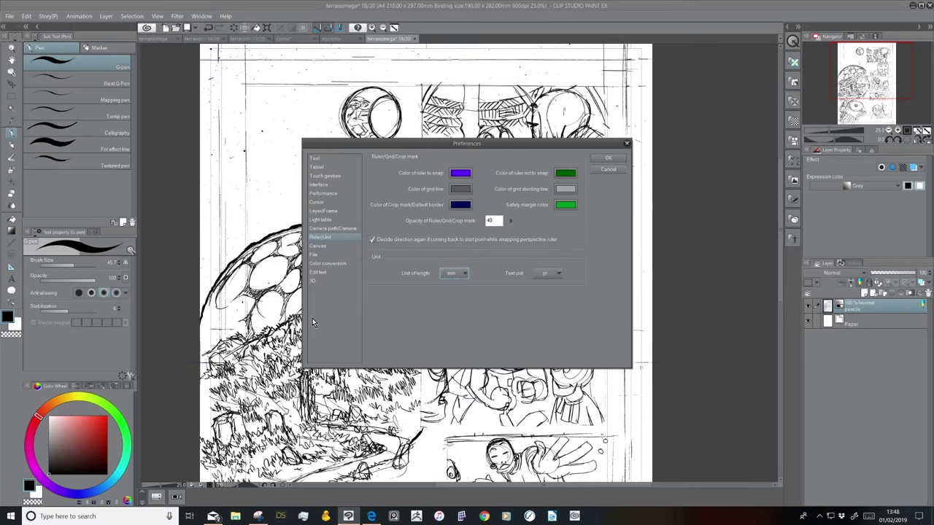
left_click(456, 274)
left_click(457, 286)
left_click(459, 274)
left_click(456, 292)
left_click(608, 160)
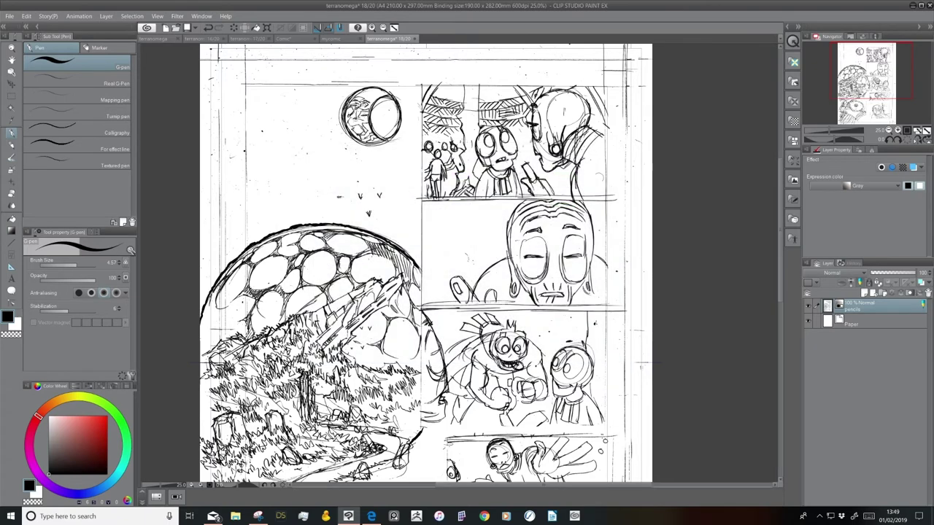
Set both the vertical and the horizontal frame border gutter to 5 mm in the Layer/Frame preferences.
left_click(10, 16)
left_click(37, 206)
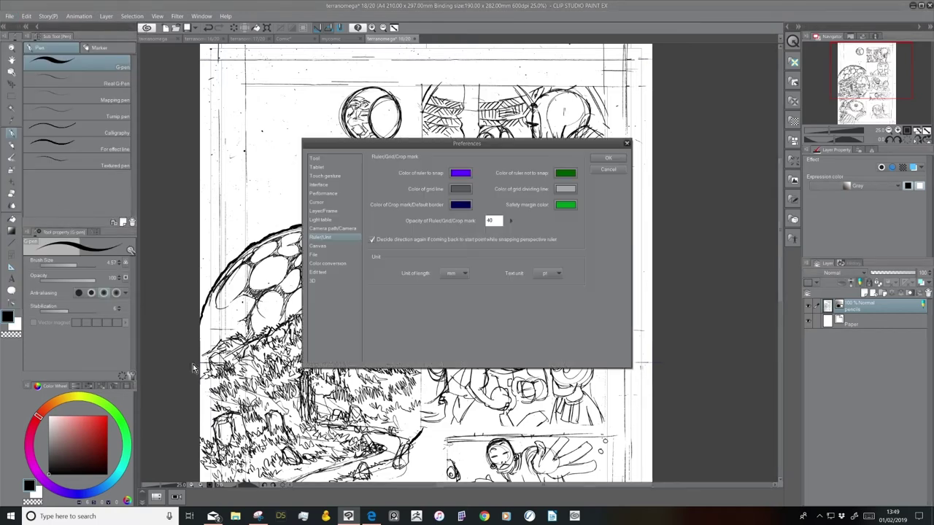
left_click(332, 211)
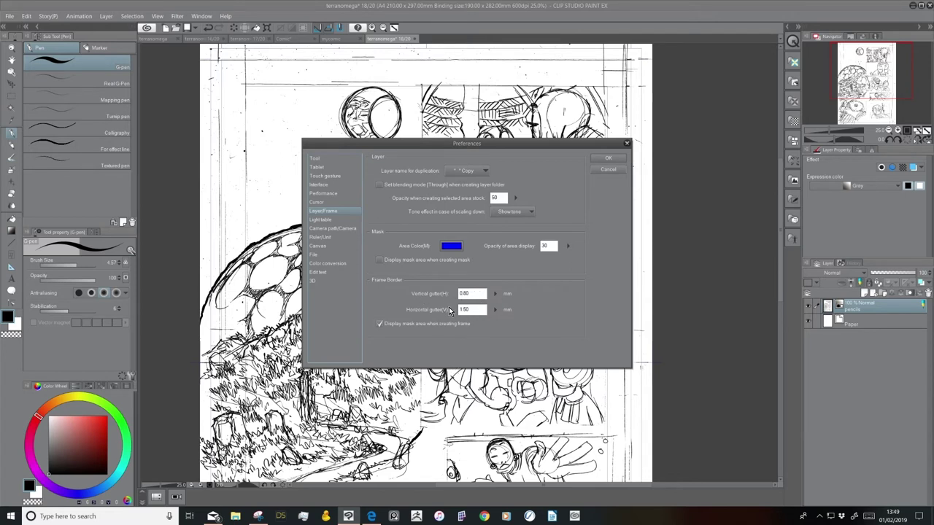
left_click_drag(483, 295, 415, 313)
type("5")
key("Tab")
type("5")
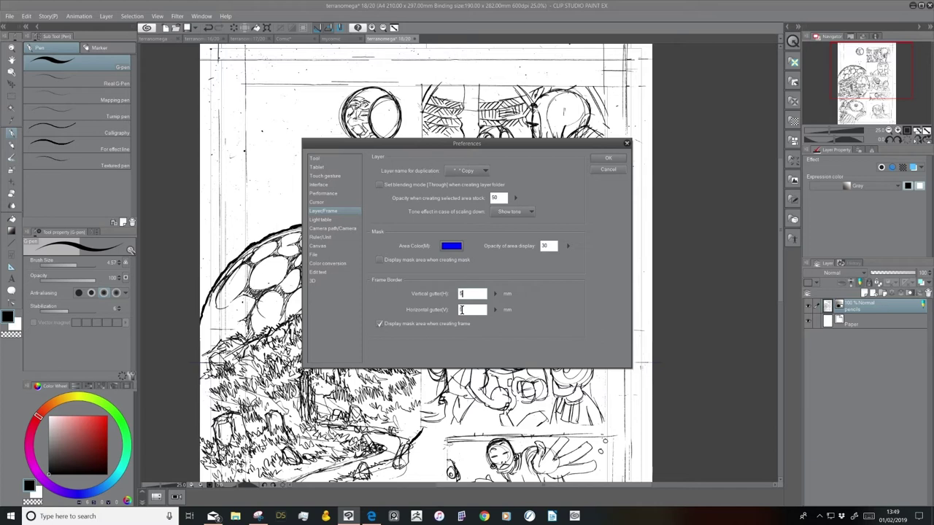
key("shift+Tab")
left_click(611, 161)
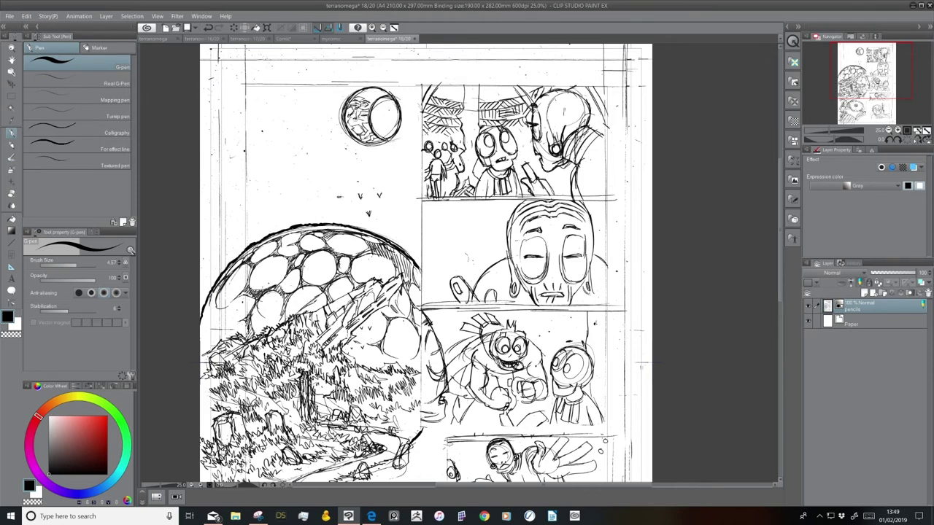
Create a new frame border folder above the pencils layer with a drawn border of 1.4 mm line width.
left_click(108, 16)
mouse_move(175, 37)
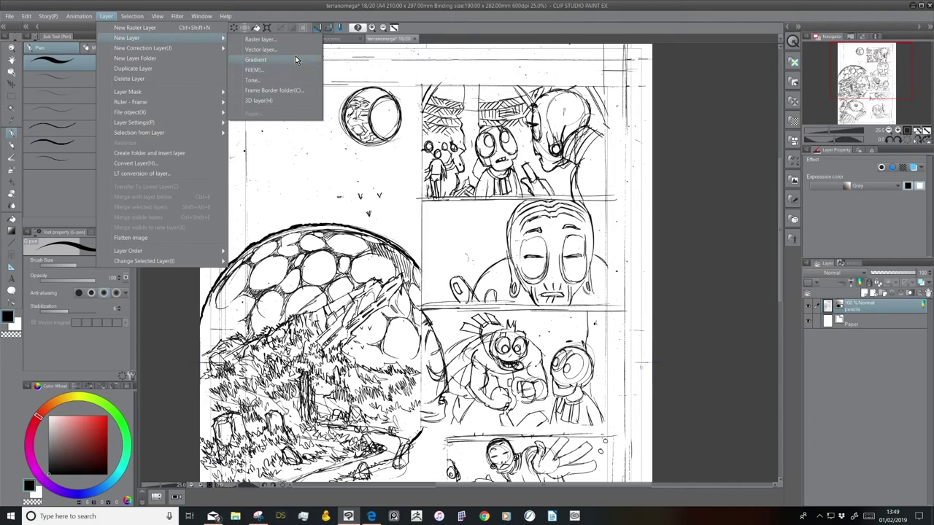
left_click(297, 92)
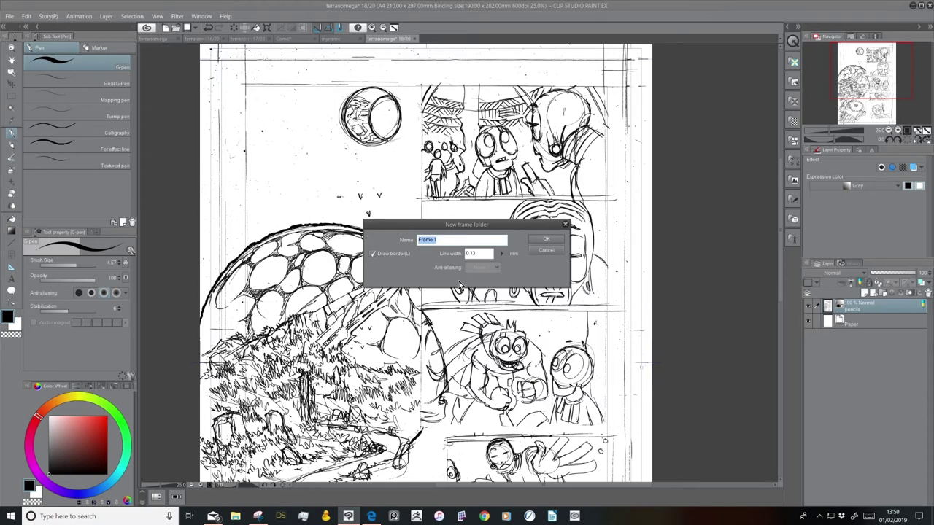
key("Tab")
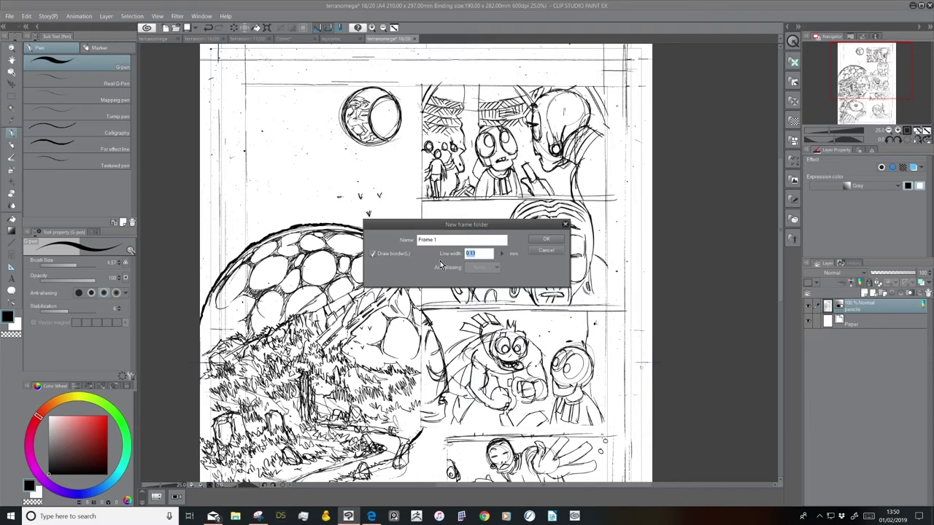
type("1.4")
left_click(546, 239)
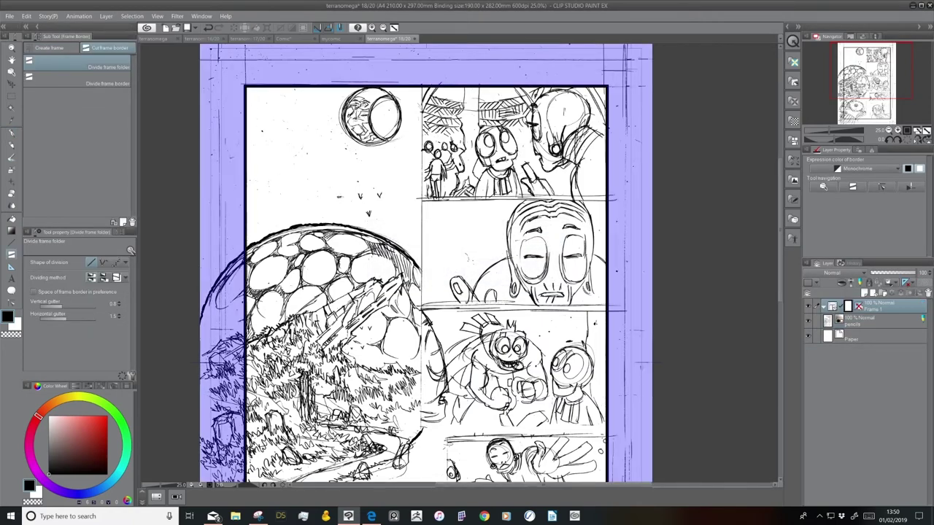
Examine the new frame border and its mask around the pencil page, both closer up and as a whole.
scroll(452, 392, "down", 5)
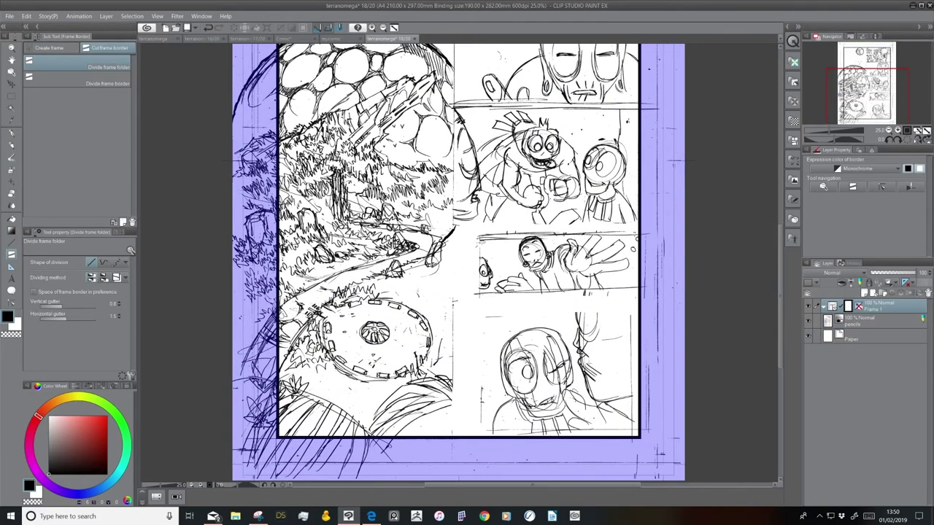
scroll(577, 241, "up", 5)
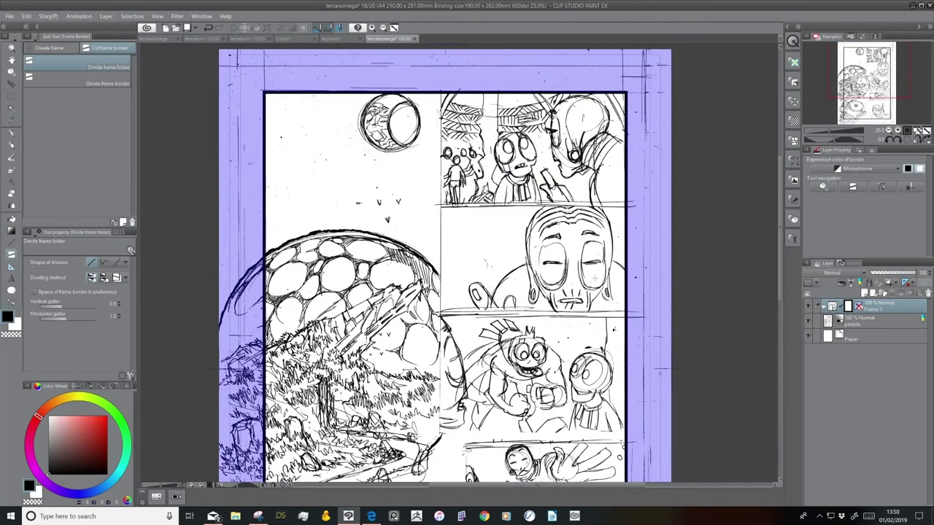
scroll(453, 263, "down", 2)
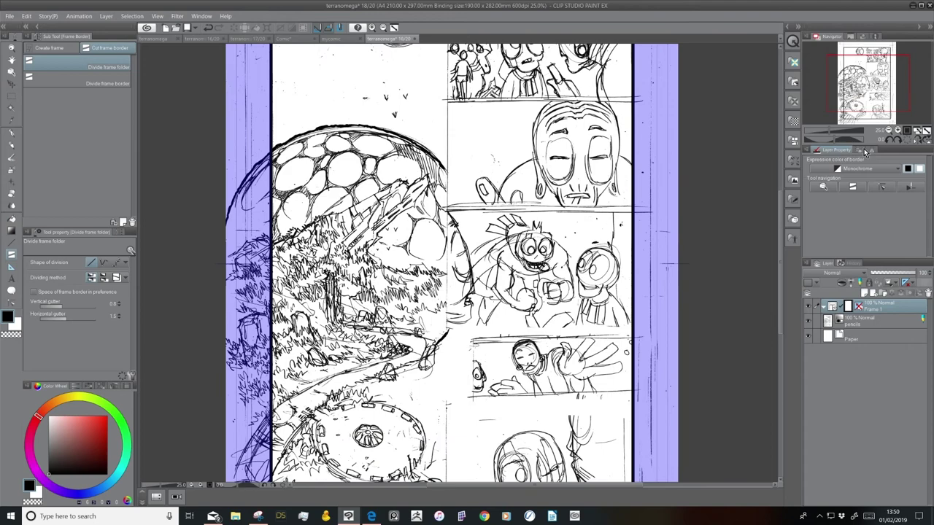
left_click(890, 130)
left_click_drag(528, 267, 487, 288)
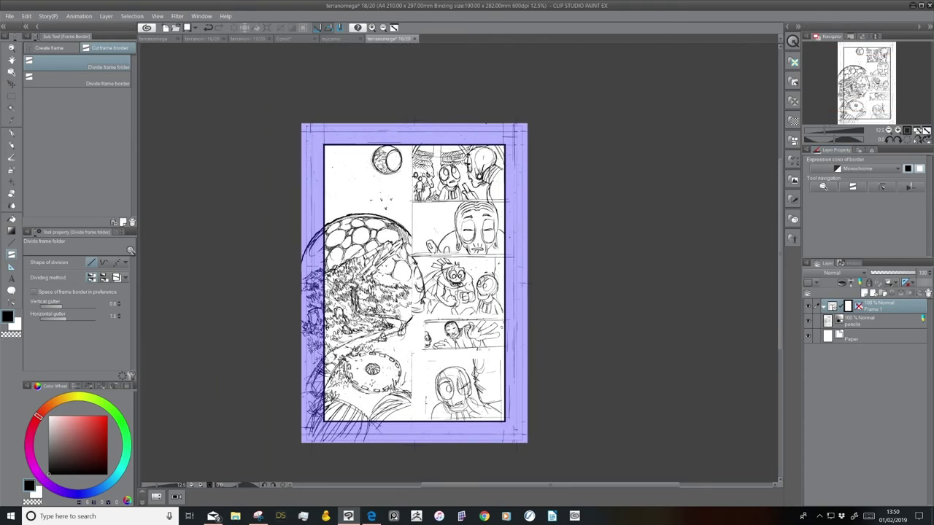
left_click(897, 130)
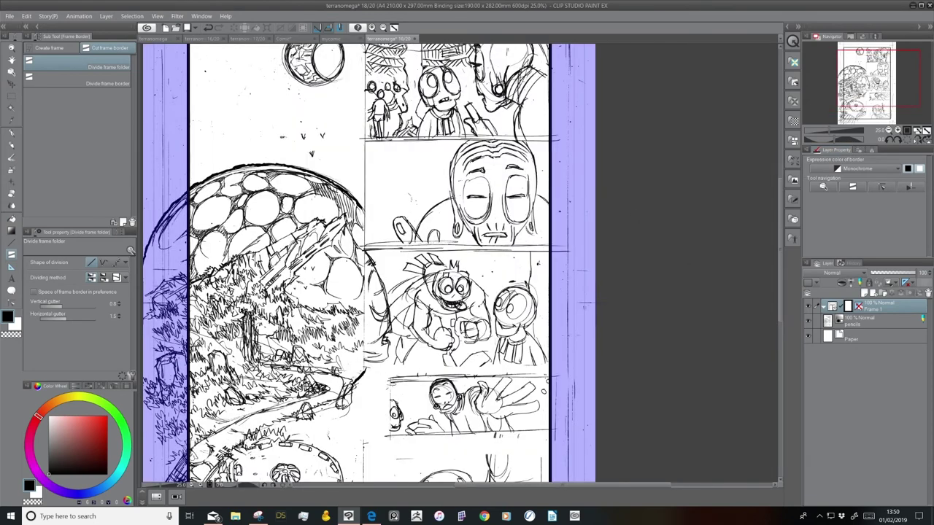
left_click_drag(478, 248, 523, 238)
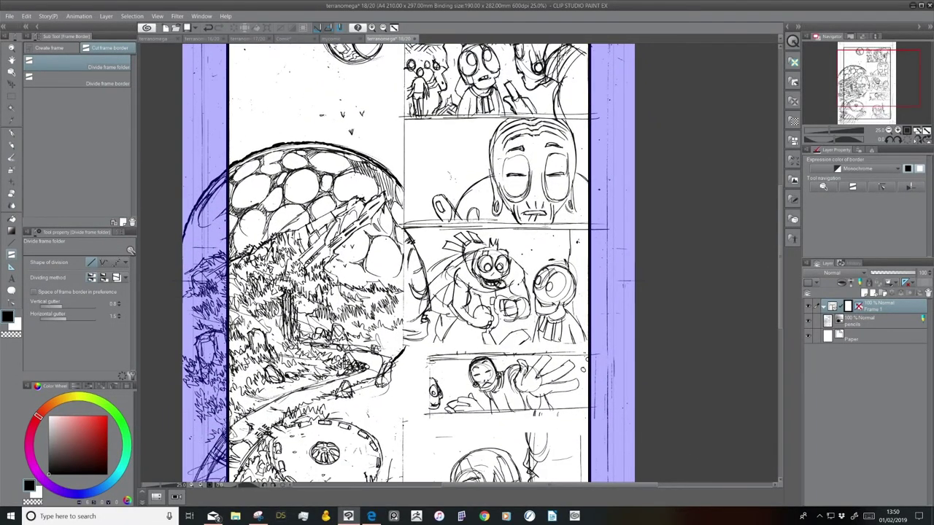
left_click(885, 130)
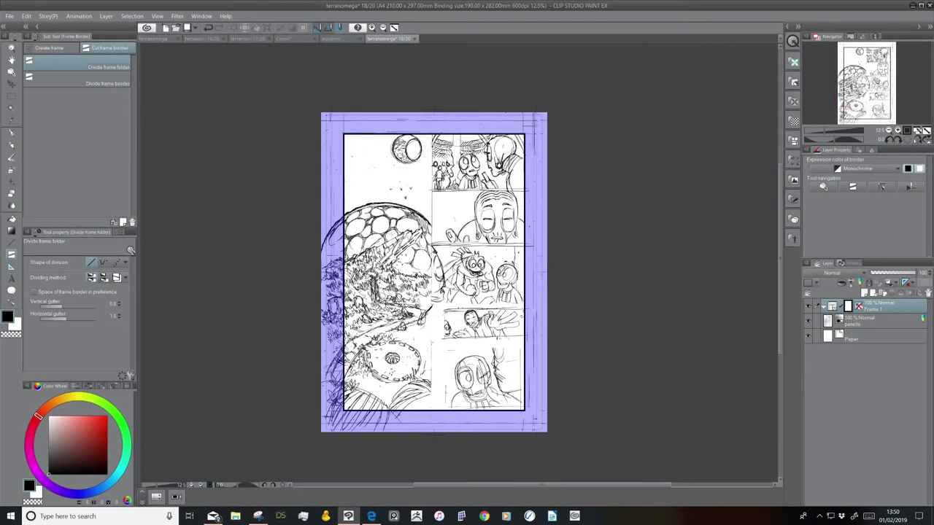
Compare the Divide frame folder and Divide frame border sub tools, ending on Divide frame border.
left_click(118, 79)
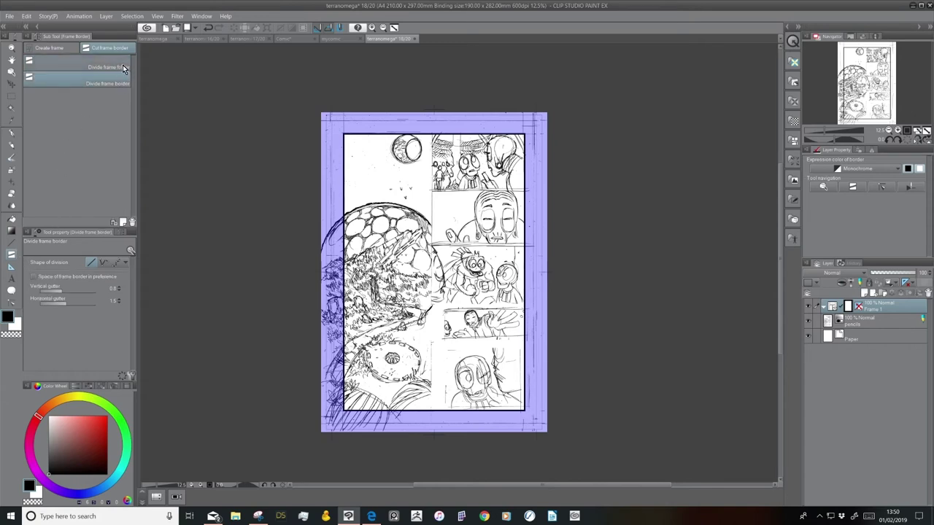
left_click(122, 65)
left_click(118, 82)
Open the blank page 17 from the story's page overview.
left_click(159, 38)
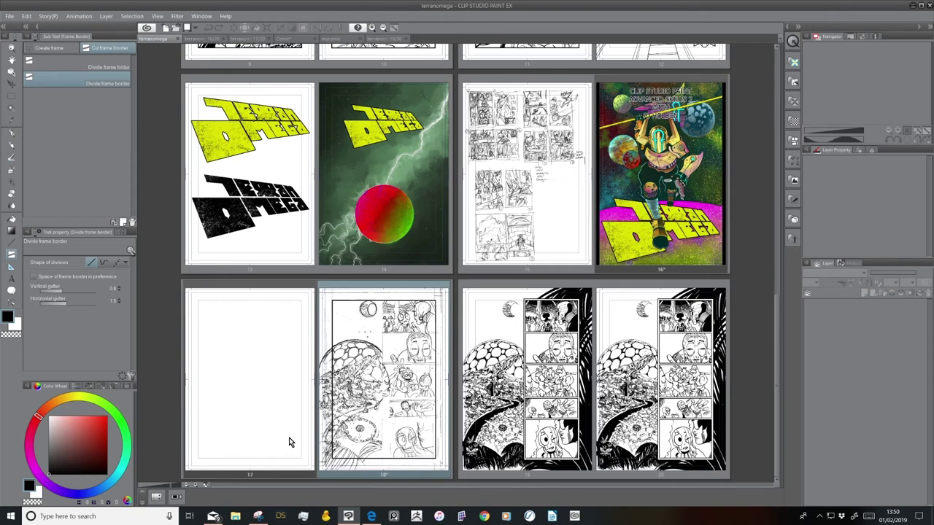
left_click(279, 403)
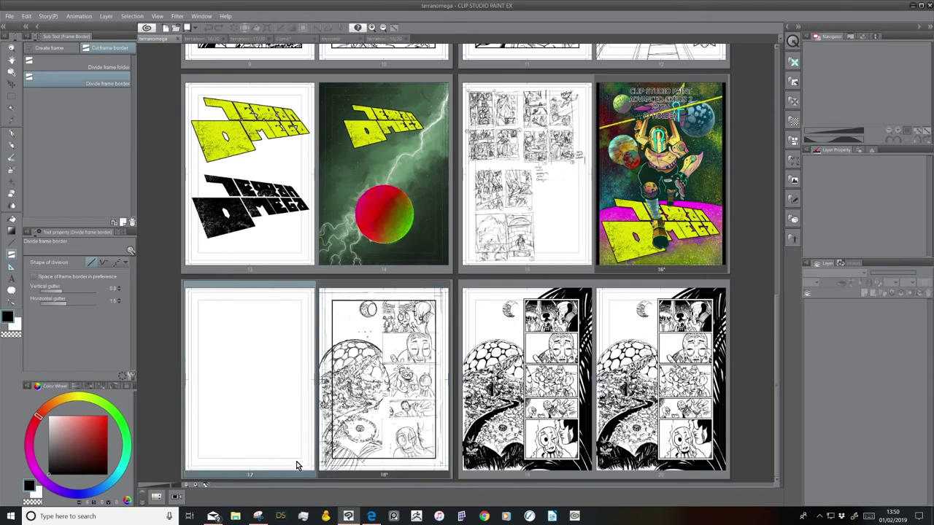
double_click(276, 372)
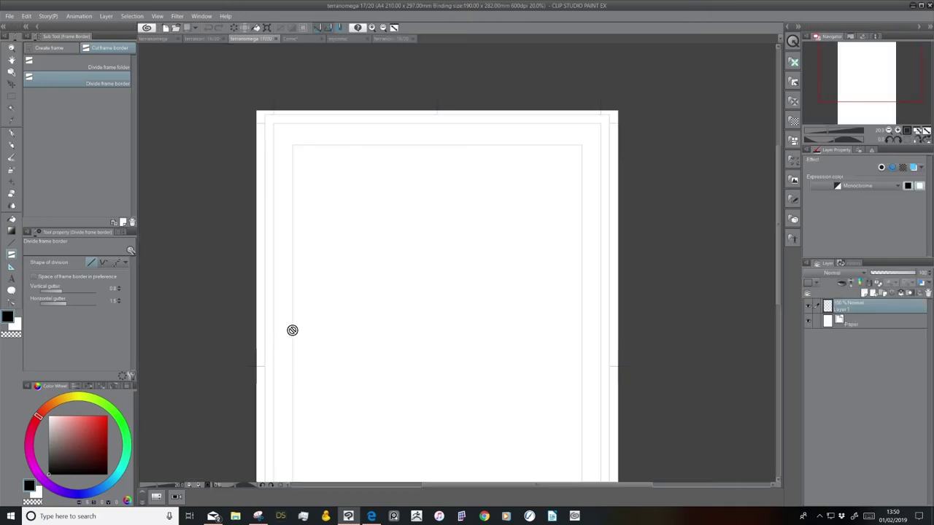
Sketch three thick-bordered panels with the G-pen: two stacked boxes and a tall narrow one beside them.
key("p")
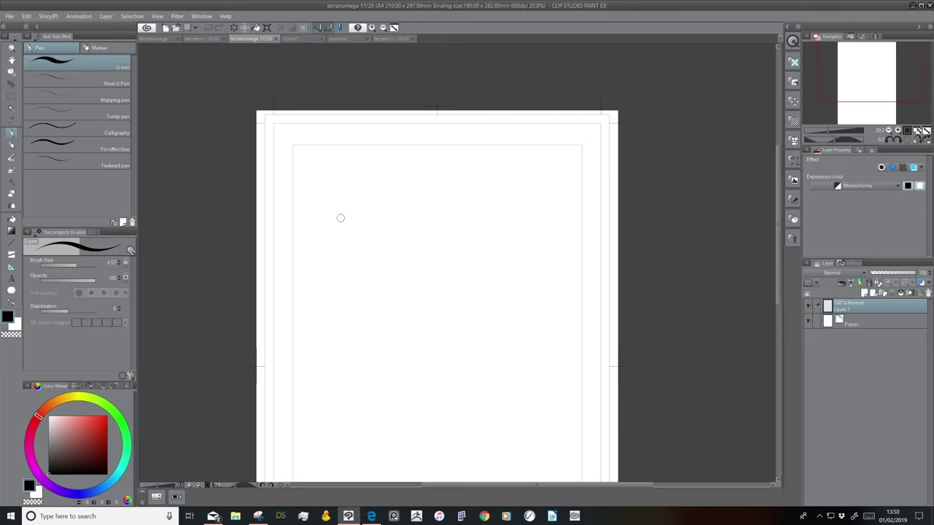
mouse_move(316, 222)
left_mouse_down()
mouse_move(318, 268)
mouse_move(354, 219)
mouse_move(377, 226)
mouse_move(369, 267)
mouse_move(317, 268)
mouse_move(373, 280)
mouse_move(379, 314)
left_mouse_up()
mouse_move(314, 279)
left_mouse_down()
mouse_move(318, 322)
mouse_move(384, 321)
left_mouse_up()
mouse_move(306, 219)
left_mouse_down()
mouse_move(278, 222)
mouse_move(277, 335)
mouse_move(309, 319)
mouse_move(302, 219)
left_mouse_up()
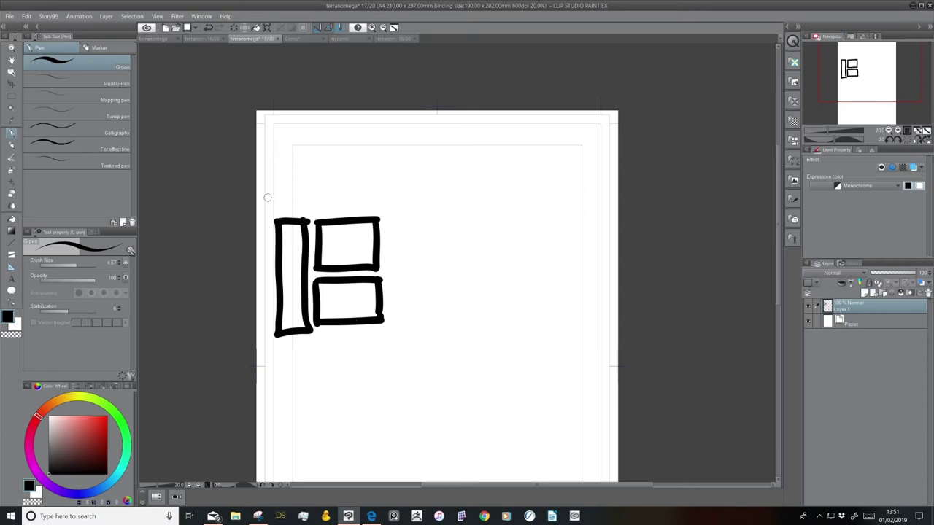
Reduce the brush size to 1.44, sketch thin-bordered panels above the thick ones and circle the lower thick panel's corner.
left_click_drag(76, 264, 70, 264)
mouse_move(273, 194)
left_mouse_down()
mouse_move(301, 213)
mouse_move(302, 192)
mouse_move(308, 213)
mouse_move(379, 212)
mouse_move(376, 192)
mouse_move(306, 191)
left_mouse_up()
mouse_move(269, 166)
left_mouse_down()
mouse_move(276, 188)
mouse_move(332, 189)
mouse_move(368, 175)
mouse_move(348, 161)
mouse_move(266, 165)
left_mouse_up()
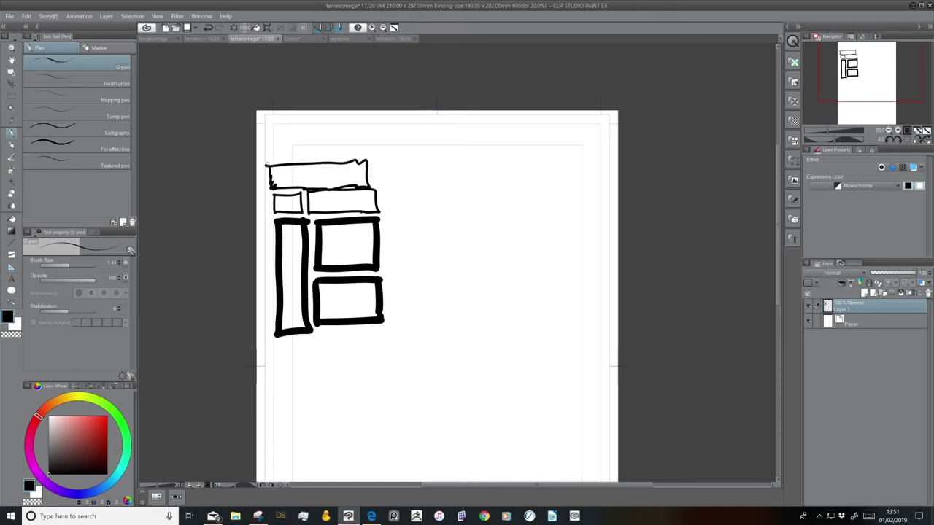
mouse_move(365, 296)
left_mouse_down()
mouse_move(373, 334)
mouse_move(357, 299)
left_mouse_up()
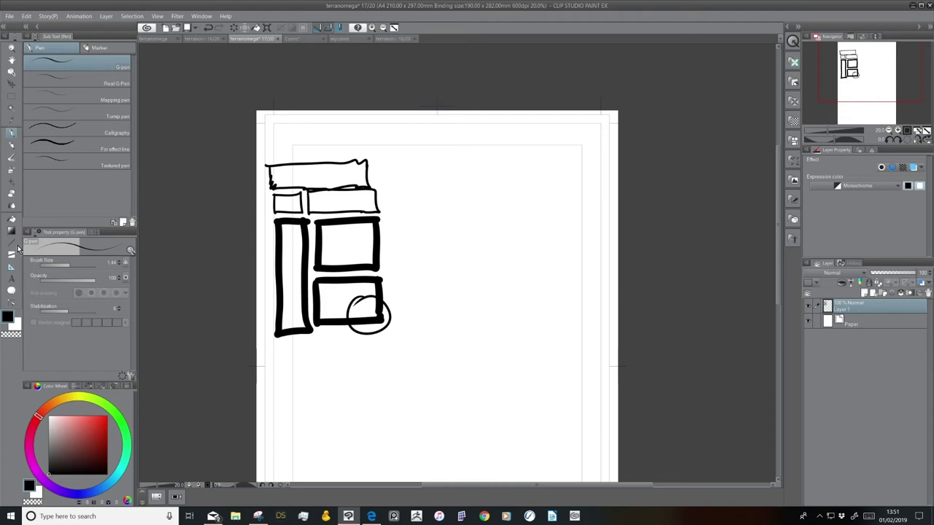
Create a new layer folder and move Layer 1 into it.
left_click(882, 295)
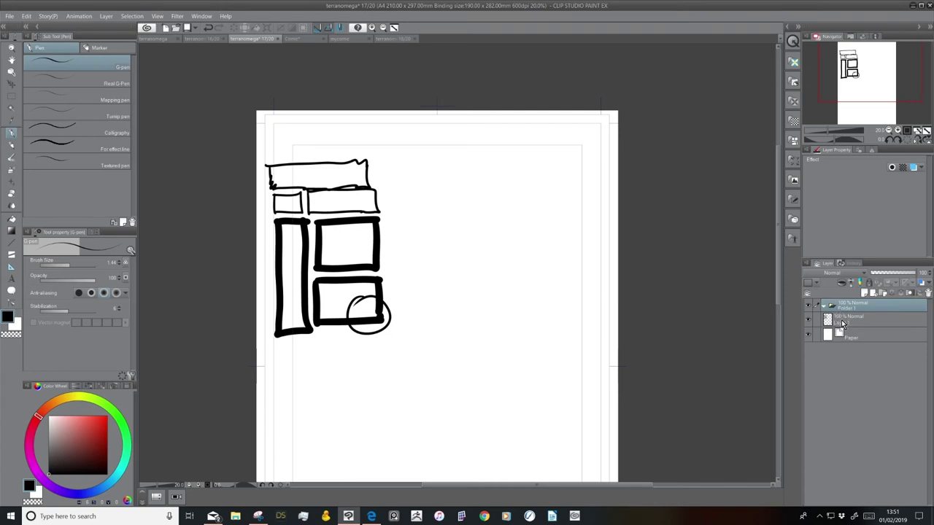
left_click(843, 319)
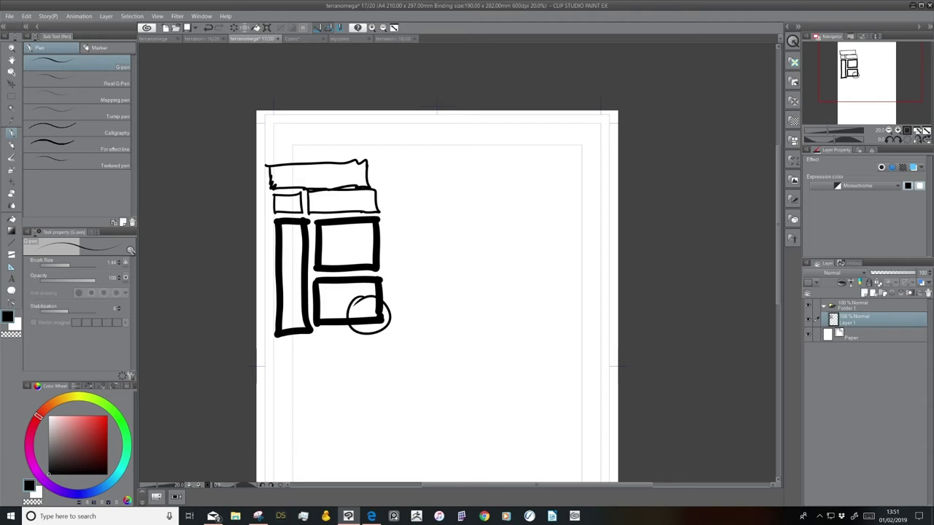
Sketch a page outline beside the panels, with a tall panel in its left half and hatching in the surrounding margins.
mouse_move(412, 164)
left_mouse_down()
mouse_move(416, 320)
mouse_move(423, 156)
mouse_move(548, 156)
left_mouse_up()
mouse_move(548, 157)
left_mouse_down()
mouse_move(540, 321)
mouse_move(415, 324)
left_mouse_up()
mouse_move(415, 172)
left_mouse_down()
mouse_move(423, 162)
mouse_move(423, 173)
left_mouse_up()
mouse_move(414, 195)
left_mouse_down()
mouse_move(423, 184)
mouse_move(423, 200)
left_mouse_up()
left_click_drag(415, 228, 424, 218)
mouse_move(415, 243)
left_mouse_down()
mouse_move(423, 231)
mouse_move(423, 245)
left_mouse_up()
left_click_drag(416, 275, 423, 263)
mouse_move(416, 289)
left_mouse_down()
mouse_move(423, 276)
mouse_move(421, 293)
left_mouse_up()
left_click_drag(418, 319, 423, 309)
mouse_move(422, 164)
left_mouse_down()
mouse_move(422, 296)
mouse_move(477, 298)
left_mouse_up()
left_click_drag(419, 320, 431, 297)
left_click_drag(429, 320, 450, 299)
left_click_drag(447, 317, 456, 304)
left_click_drag(454, 314, 460, 306)
left_click_drag(423, 168, 474, 165)
mouse_move(475, 166)
left_mouse_down()
mouse_move(473, 294)
mouse_move(482, 188)
mouse_move(483, 311)
left_mouse_up()
left_click_drag(477, 291, 482, 268)
left_click_drag(476, 260, 485, 250)
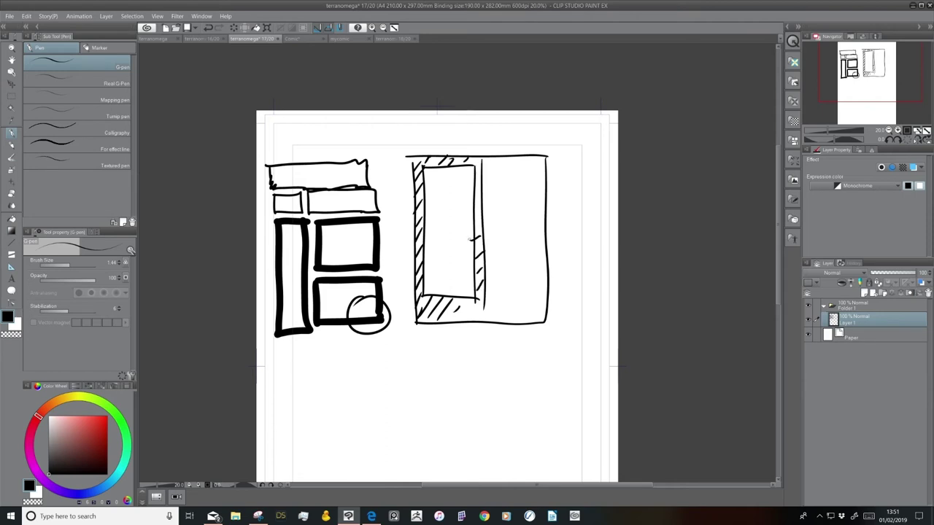
Draw a second tall panel in the right half of the sketched page and hatch the margin above and below it.
left_click_drag(481, 160, 543, 161)
mouse_move(484, 304)
left_mouse_down()
mouse_move(534, 303)
mouse_move(540, 156)
left_mouse_up()
left_click_drag(478, 320, 486, 307)
left_click_drag(496, 315, 502, 306)
mouse_move(507, 325)
left_mouse_down()
mouse_move(514, 308)
mouse_move(526, 310)
left_mouse_up()
left_click_drag(456, 319, 464, 304)
mouse_move(470, 318)
left_mouse_down()
mouse_move(478, 304)
mouse_move(452, 302)
left_mouse_up()
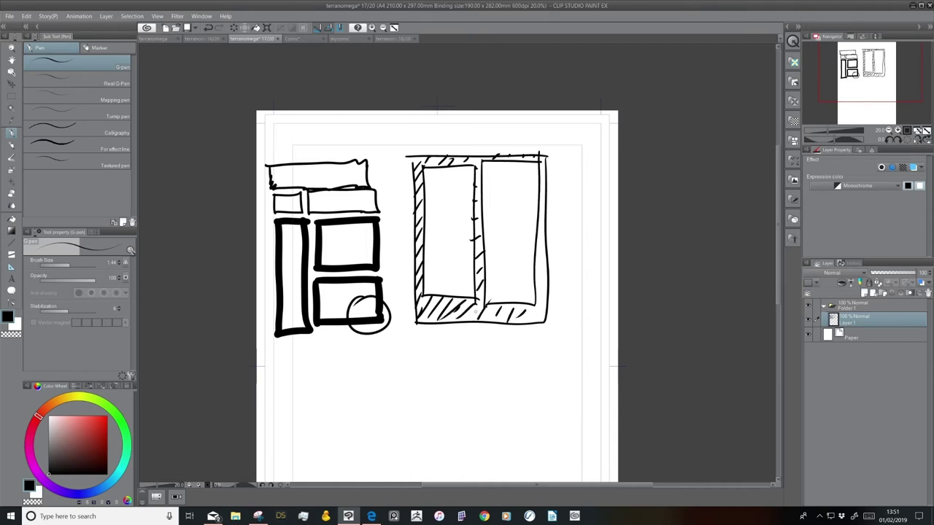
Write BORDER, FOLDER LAYER and MASK below the sketches, then circle BORDER and MASK and join them with an arc.
left_click_drag(398, 358, 463, 291)
mouse_move(367, 304)
left_mouse_down()
mouse_move(368, 321)
mouse_move(379, 309)
left_mouse_up()
left_click_drag(385, 307, 391, 319)
left_click_drag(400, 307, 406, 318)
mouse_move(405, 307)
left_mouse_down()
mouse_move(409, 315)
mouse_move(445, 316)
mouse_move(454, 305)
left_mouse_up()
mouse_move(458, 306)
left_mouse_down()
mouse_move(496, 311)
mouse_move(464, 338)
mouse_move(474, 333)
left_mouse_up()
mouse_move(480, 326)
left_mouse_down()
mouse_move(474, 338)
mouse_move(487, 332)
left_mouse_up()
mouse_move(489, 325)
left_mouse_down()
mouse_move(490, 337)
mouse_move(497, 330)
left_mouse_up()
left_click_drag(495, 330, 503, 334)
left_click_drag(537, 299, 538, 310)
mouse_move(537, 298)
left_mouse_down()
mouse_move(552, 309)
mouse_move(576, 306)
left_mouse_up()
mouse_move(376, 296)
left_mouse_down()
mouse_move(361, 308)
mouse_move(559, 284)
left_mouse_up()
Hatch the right margin of the sketched page and draw a box around the words FOLDER LAYER.
left_click_drag(502, 234, 581, 240)
mouse_move(587, 236)
left_mouse_down()
mouse_move(584, 257)
mouse_move(586, 210)
left_mouse_up()
left_click_drag(581, 200, 583, 174)
left_click_drag(580, 157, 587, 152)
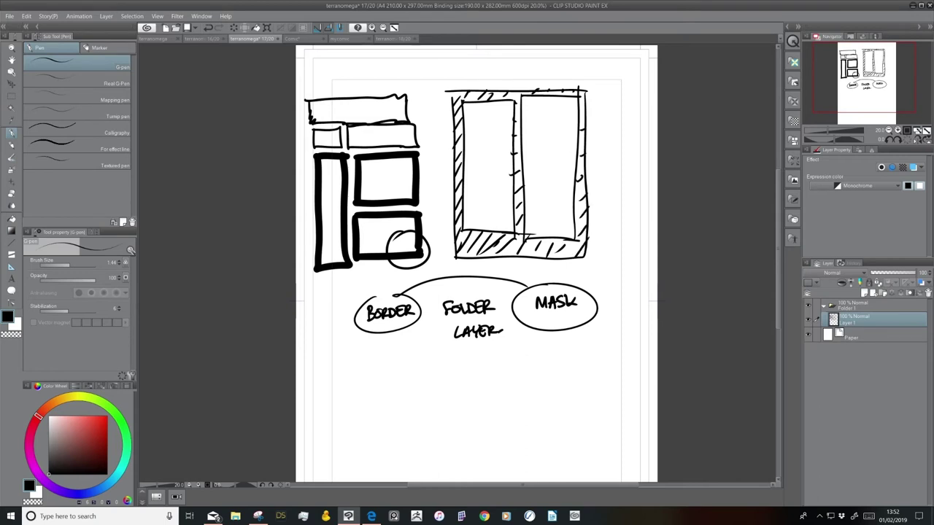
mouse_move(436, 297)
left_mouse_down()
mouse_move(437, 339)
mouse_move(438, 297)
mouse_move(512, 302)
mouse_move(510, 342)
mouse_move(438, 343)
left_mouse_up()
mouse_move(482, 367)
left_mouse_down()
mouse_move(489, 323)
mouse_move(447, 297)
left_mouse_up()
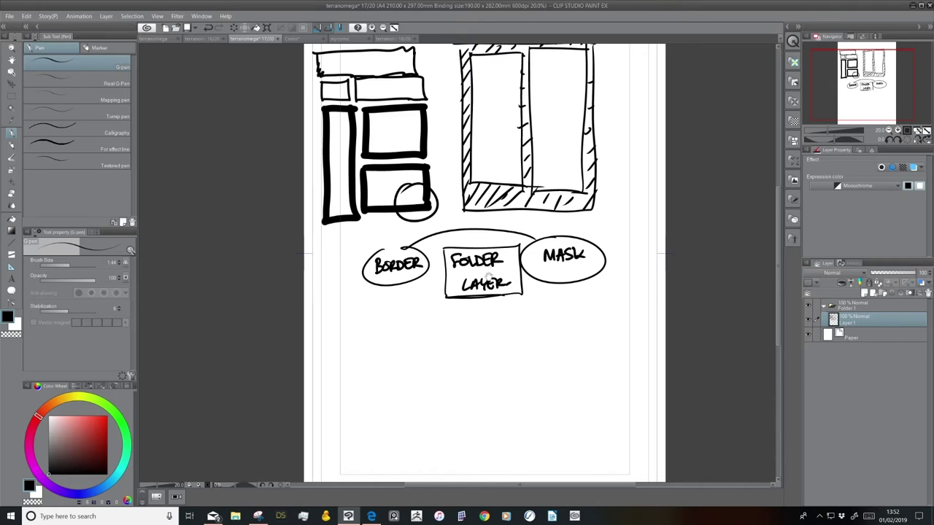
Sketch a small page rectangle below the BORDER label and split it in half with a vertical line.
left_click_drag(488, 255, 475, 311)
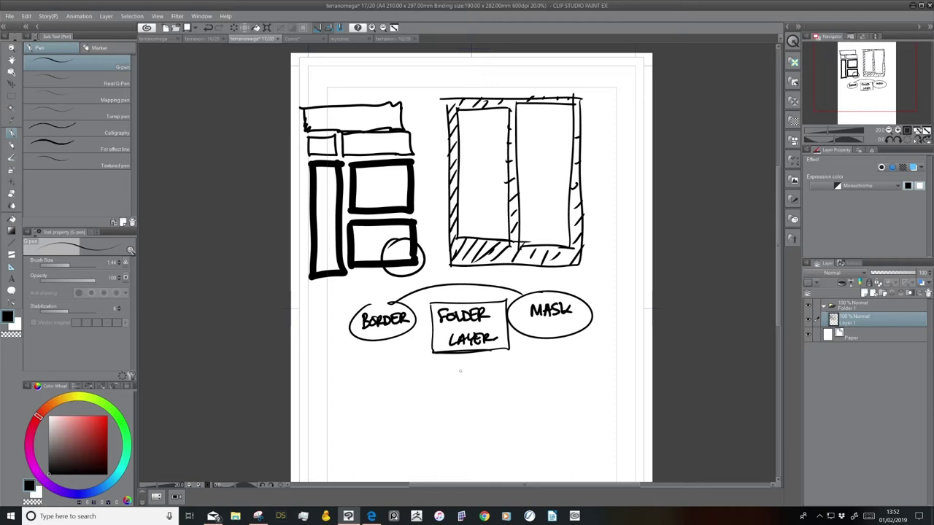
left_click_drag(463, 377, 483, 322)
left_click_drag(366, 337, 414, 337)
mouse_move(369, 336)
left_mouse_down()
mouse_move(414, 336)
mouse_move(370, 392)
mouse_move(420, 390)
mouse_move(413, 337)
mouse_move(392, 345)
mouse_move(392, 406)
left_mouse_up()
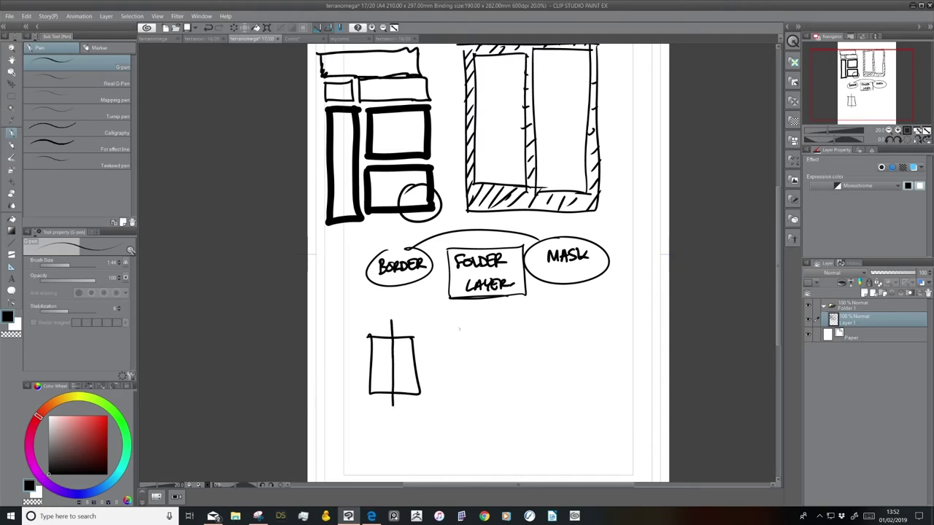
Write FRAM1 and FRAM2 beside the small page, number its halves 1 and 2, and draw lines branching out from FRAM1.
left_click_drag(454, 338, 454, 323)
mouse_move(454, 323)
left_mouse_down()
mouse_move(478, 336)
mouse_move(478, 328)
left_mouse_up()
mouse_move(479, 336)
left_mouse_down()
mouse_move(483, 326)
mouse_move(493, 337)
left_mouse_up()
mouse_move(497, 325)
left_mouse_down()
mouse_move(456, 361)
mouse_move(466, 347)
left_mouse_up()
left_click_drag(456, 355, 466, 350)
mouse_move(466, 350)
left_mouse_down()
mouse_move(475, 360)
mouse_move(484, 350)
left_mouse_up()
mouse_move(485, 350)
left_mouse_down()
mouse_move(488, 359)
mouse_move(493, 350)
left_mouse_up()
left_click_drag(493, 350, 495, 359)
left_click_drag(496, 351, 512, 358)
mouse_move(382, 361)
left_mouse_down()
mouse_move(382, 373)
mouse_move(412, 373)
left_mouse_up()
mouse_move(505, 330)
left_mouse_down()
mouse_move(538, 311)
mouse_move(519, 324)
mouse_move(540, 338)
left_mouse_up()
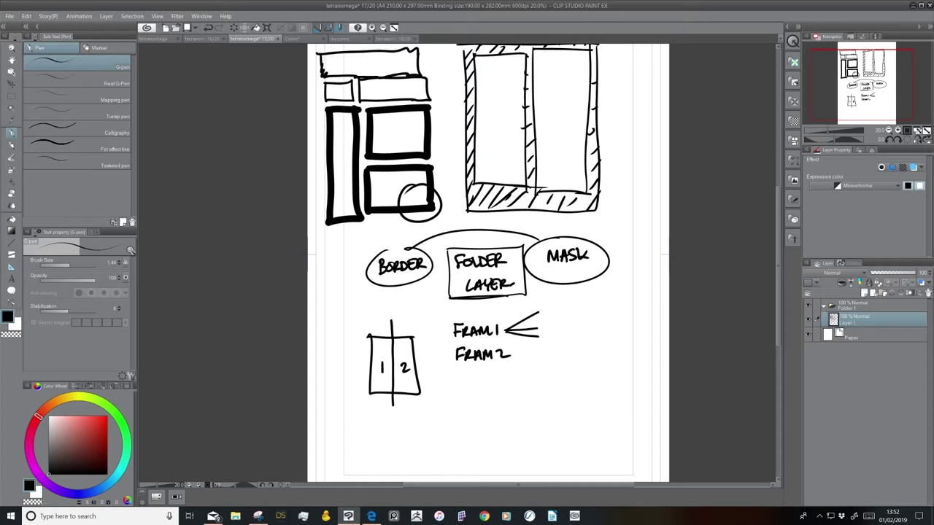
Hatch the margins around the small page sketch and its half numbered 2 to show the masked area.
left_click_drag(372, 334, 391, 324)
left_click_drag(395, 333, 410, 327)
mouse_move(398, 362)
left_mouse_down()
mouse_move(414, 345)
mouse_move(414, 360)
left_mouse_up()
left_click_drag(397, 380, 405, 373)
mouse_move(400, 399)
left_mouse_down()
mouse_move(413, 376)
mouse_move(406, 398)
left_mouse_up()
left_click_drag(382, 416, 393, 409)
mouse_move(375, 412)
left_mouse_down()
mouse_move(389, 399)
mouse_move(380, 396)
left_mouse_up()
left_click_drag(363, 401, 370, 394)
left_click_drag(360, 389, 370, 384)
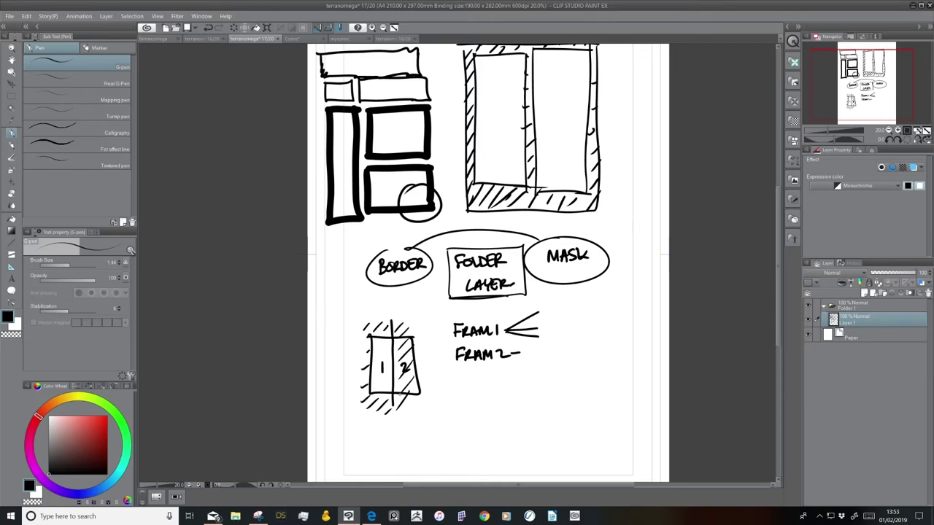
Open page 18 of the terranomega project, the pencilled comic page, from the page overview.
left_click(299, 39)
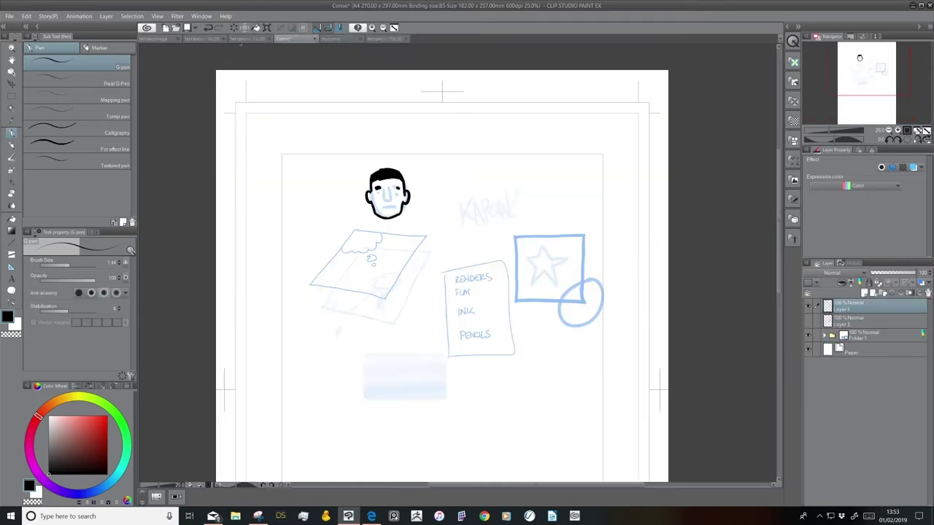
left_click(162, 41)
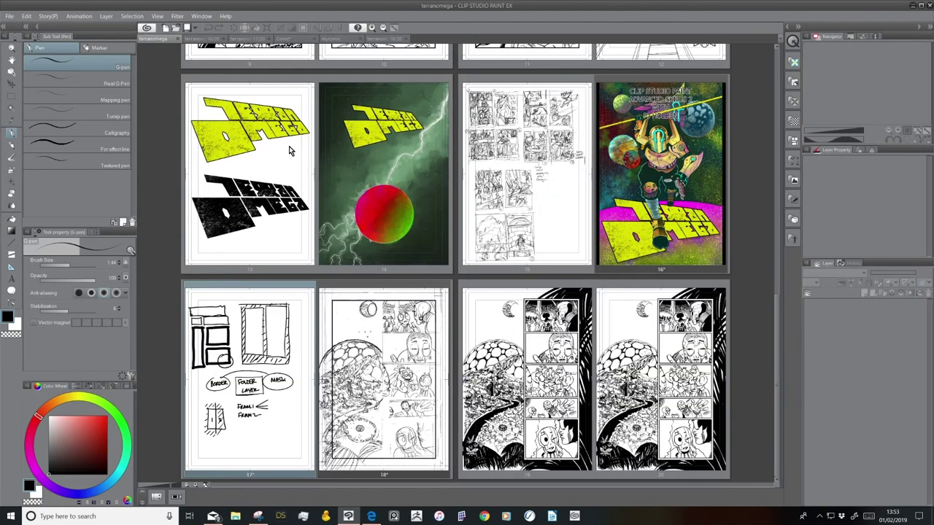
double_click(398, 423)
key("ctrl+plus")
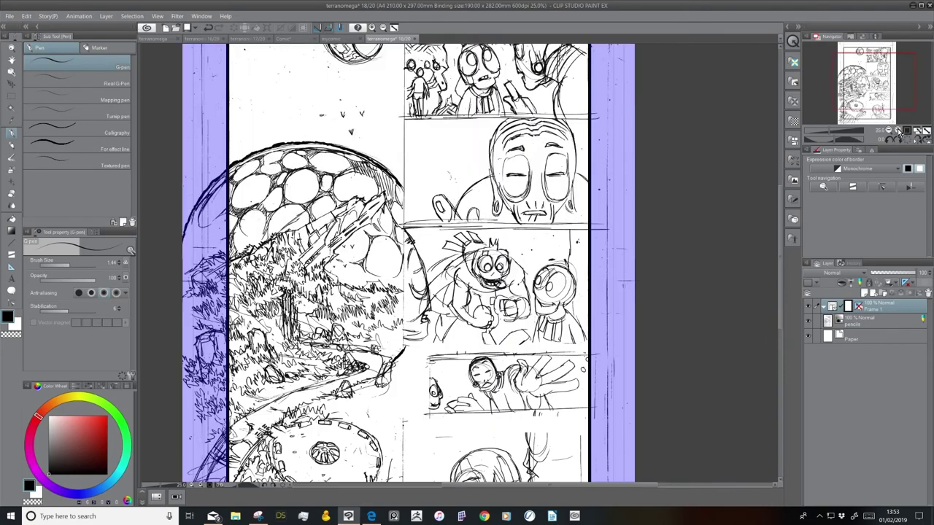
scroll(610, 252, "down", 1)
key("ctrl+minus")
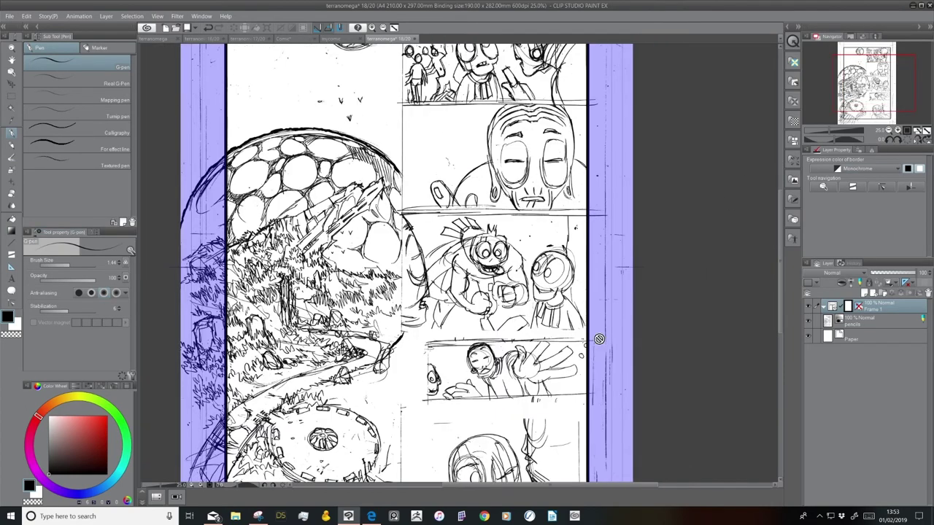
Alternate between the pencils layer and the Frame 1 folder to compare how the mask area displays.
left_click(860, 326)
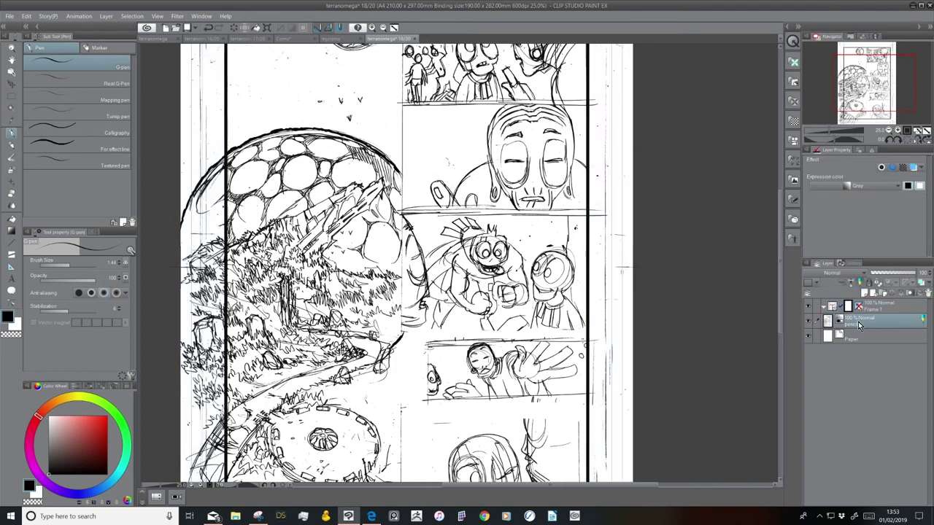
left_click(868, 306)
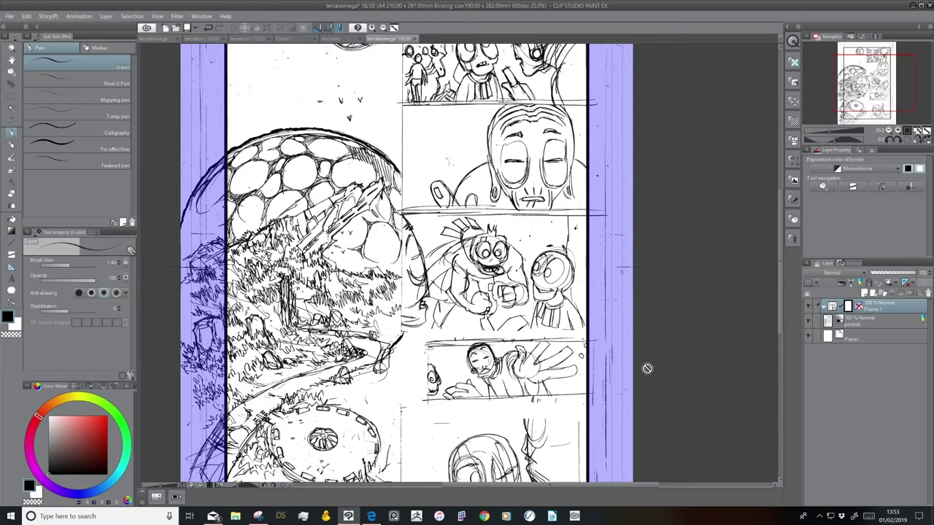
left_click(864, 323)
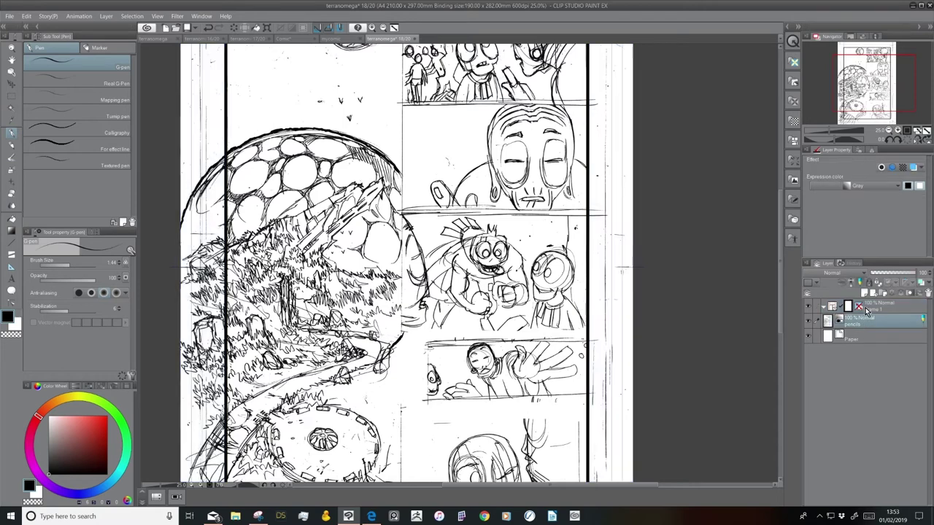
left_click(881, 310)
left_click(874, 324)
left_click(879, 309)
left_click(876, 324)
Move the pencils layer into the Frame 1 folder, take it back out, and select the folder.
left_click_drag(868, 325, 867, 311)
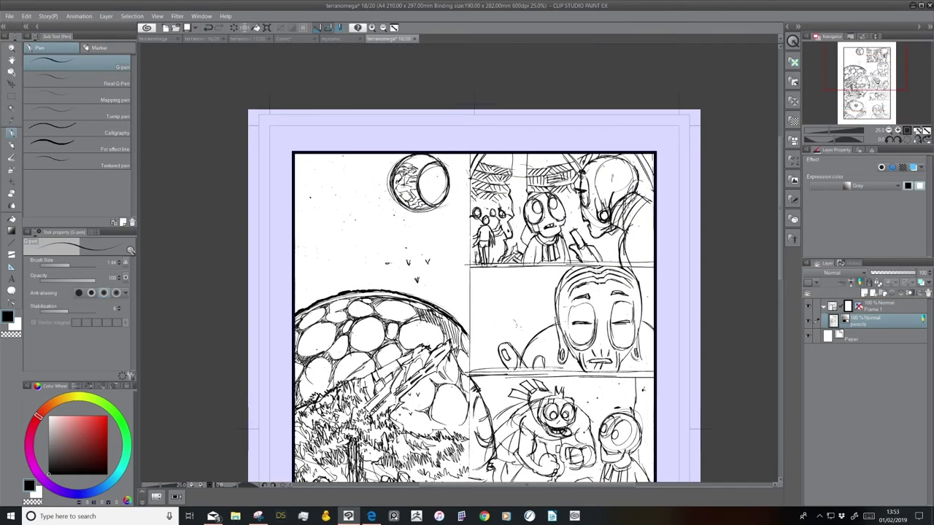
left_click_drag(443, 406, 495, 238)
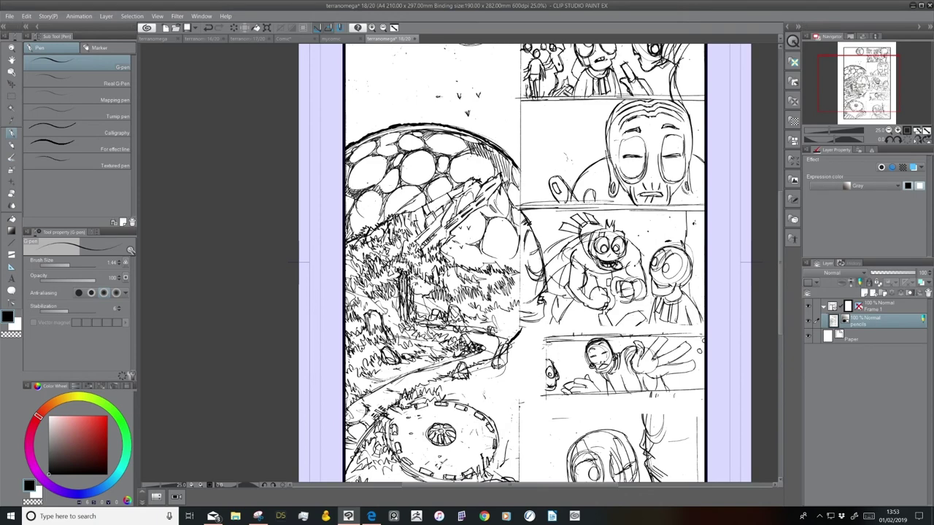
left_click_drag(867, 324, 862, 334)
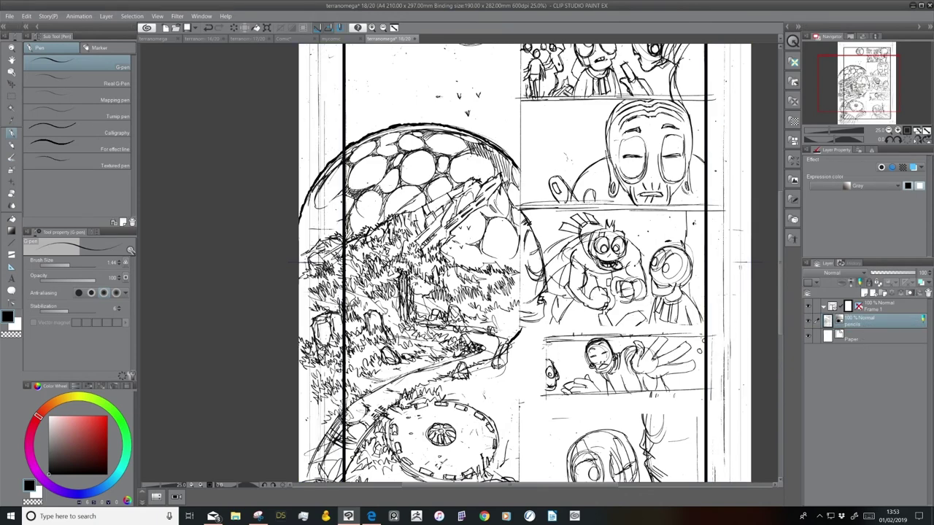
left_click(884, 308)
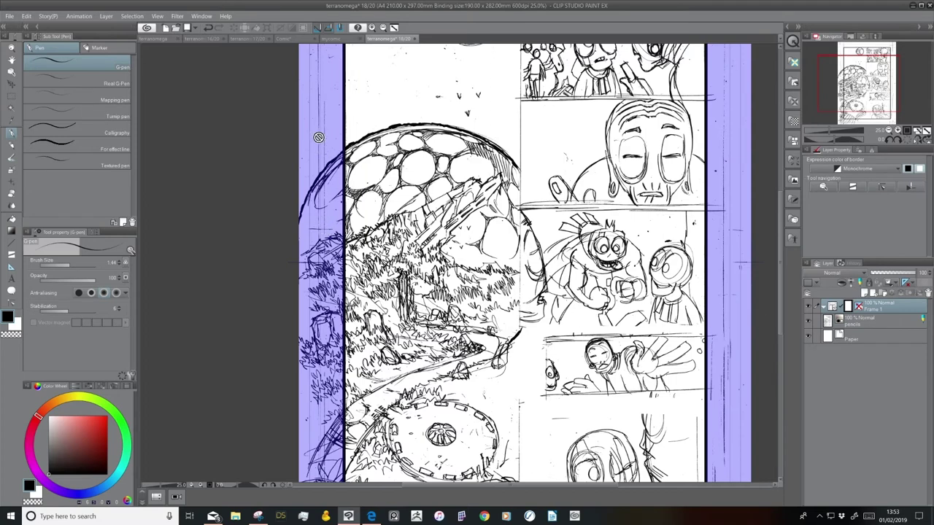
Place the pencils layer inside the Frame 1 folder so the frame masks the artwork.
left_click_drag(868, 325, 866, 312)
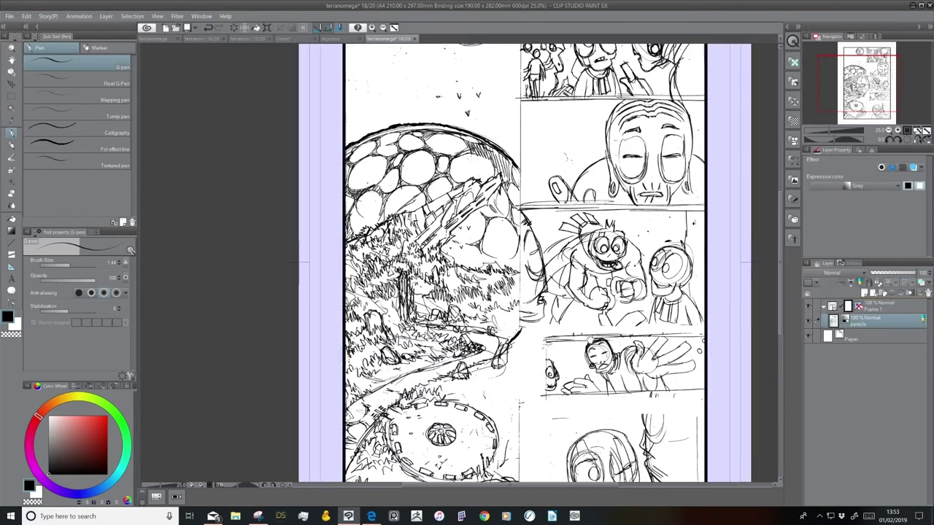
left_click_drag(594, 336, 542, 387)
key("ctrl+minus")
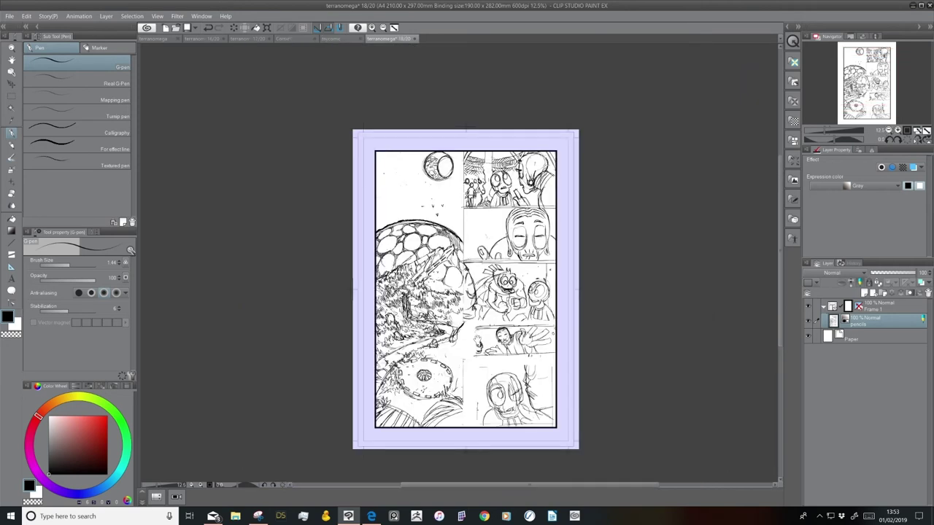
mouse_move(869, 321)
left_mouse_down()
mouse_move(870, 330)
mouse_move(859, 314)
mouse_move(855, 326)
left_mouse_up()
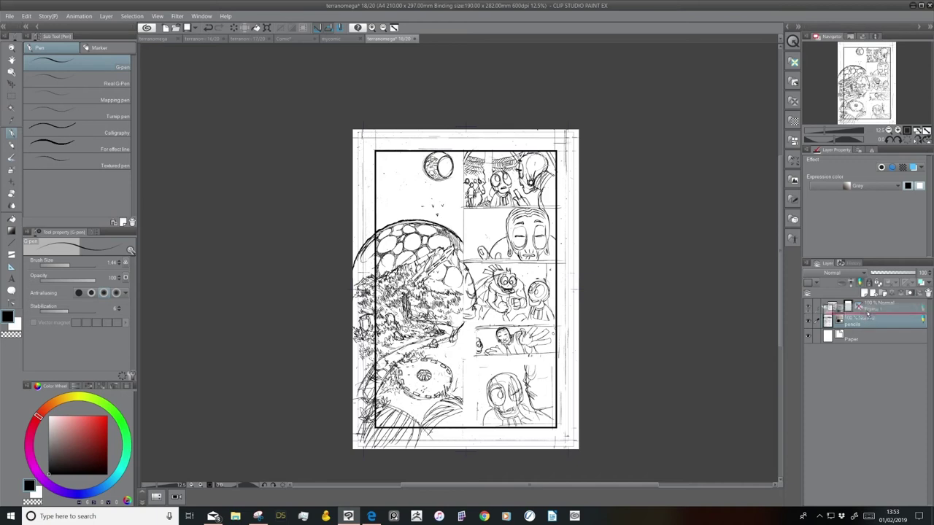
With Divide frame border and Space of frame border in preference enabled, split the page frame vertically along the pencilled gutter.
left_click(10, 254)
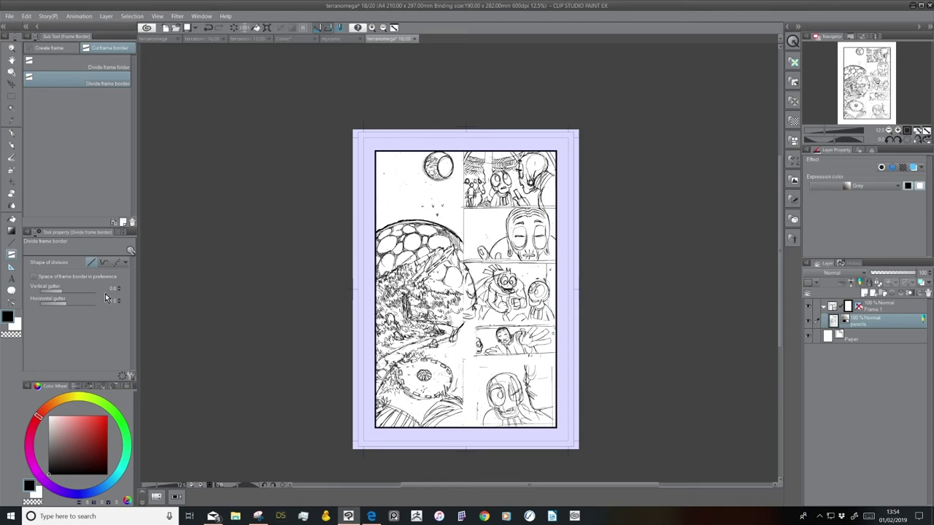
left_click(35, 277)
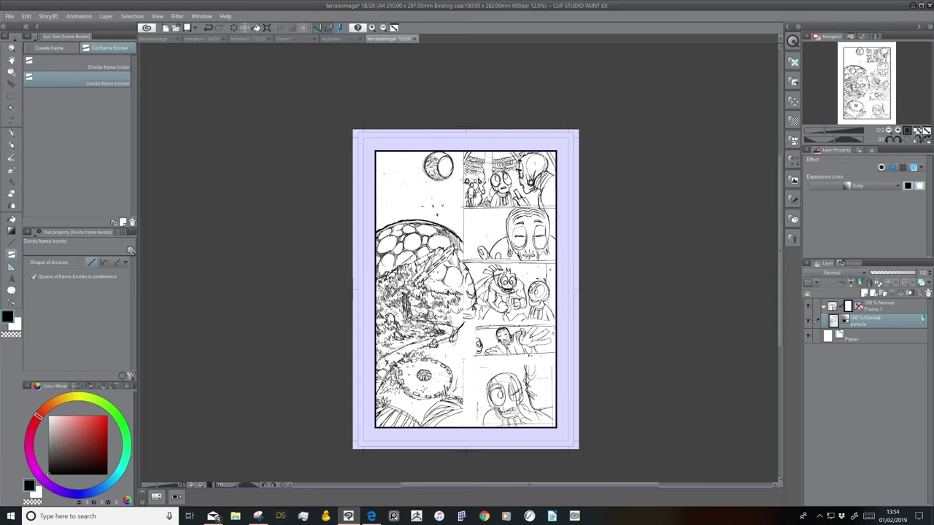
left_click_drag(465, 328, 414, 329)
left_click_drag(438, 211, 463, 298)
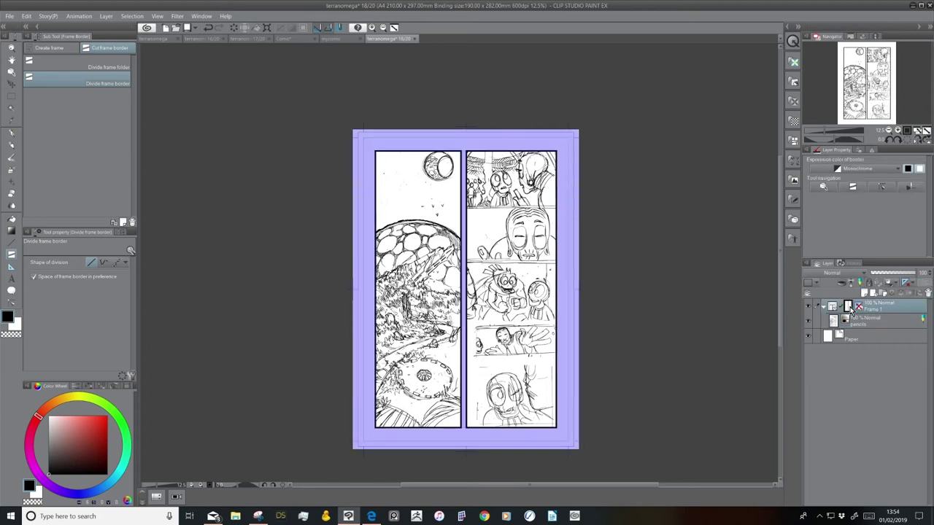
Divide the right column's frame border horizontally into five panels along the pencilled lines and check the single Frame 1 folder.
left_click_drag(466, 207, 557, 206)
left_click_drag(466, 261, 558, 262)
left_click_drag(467, 325, 557, 324)
left_click_drag(467, 359, 558, 359)
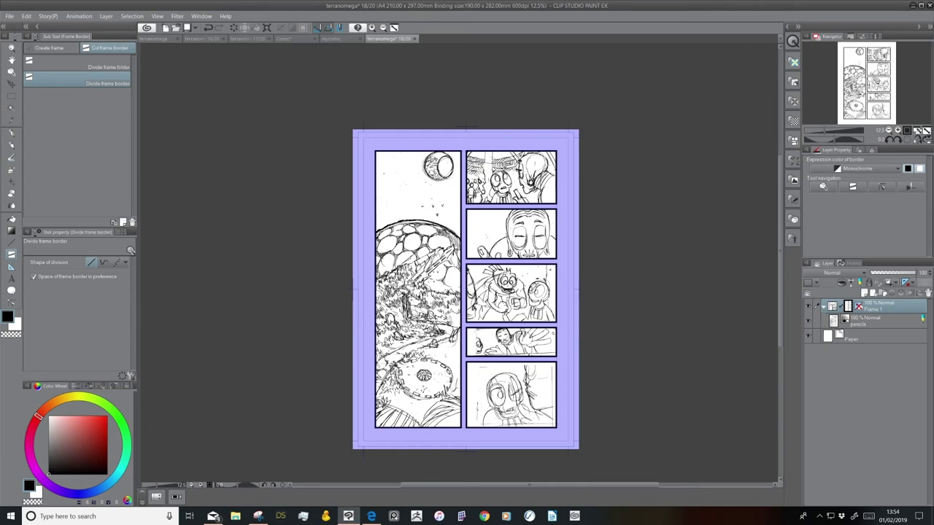
left_click(872, 322)
left_click(864, 323)
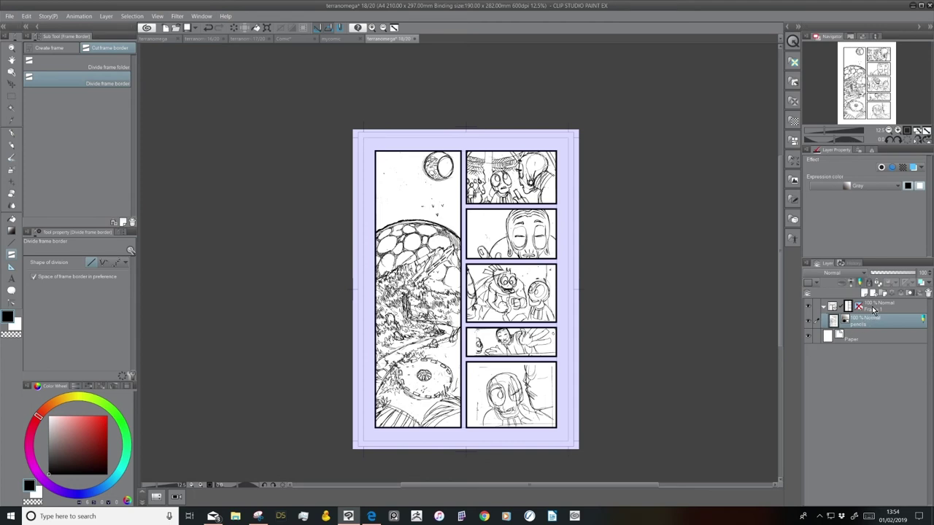
left_click(875, 311)
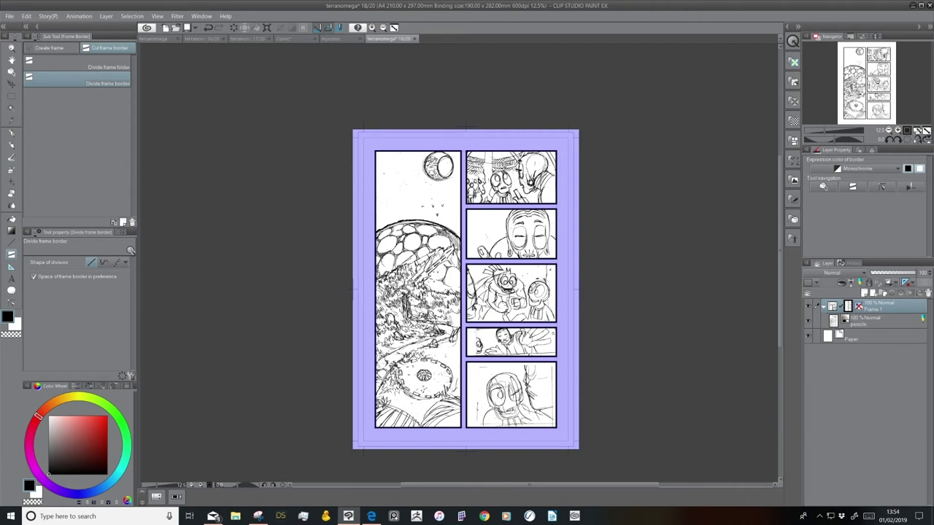
Undo all the frame border divisions back to the single full-page frame.
key("ctrl+z")
key("ctrl+z")
key("ctrl+z")
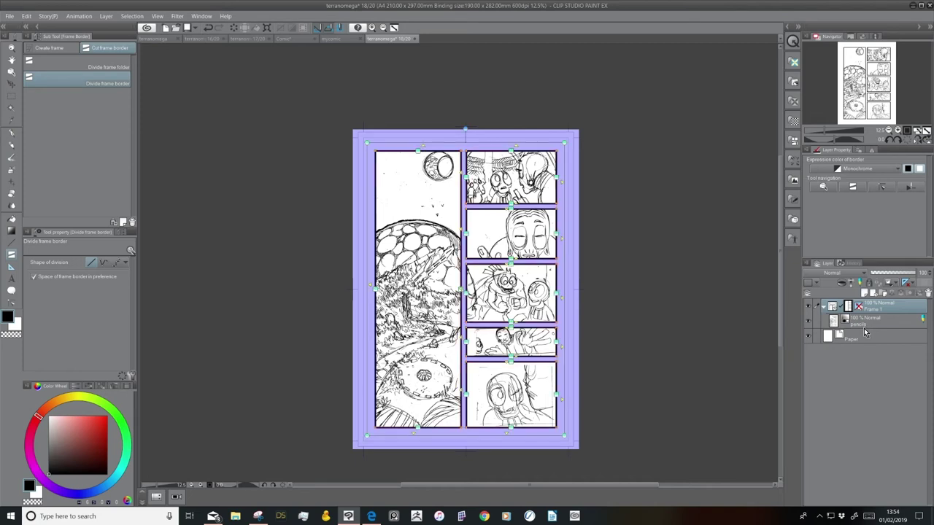
key("ctrl+z")
key("ctrl+z")
key("ctrl+z")
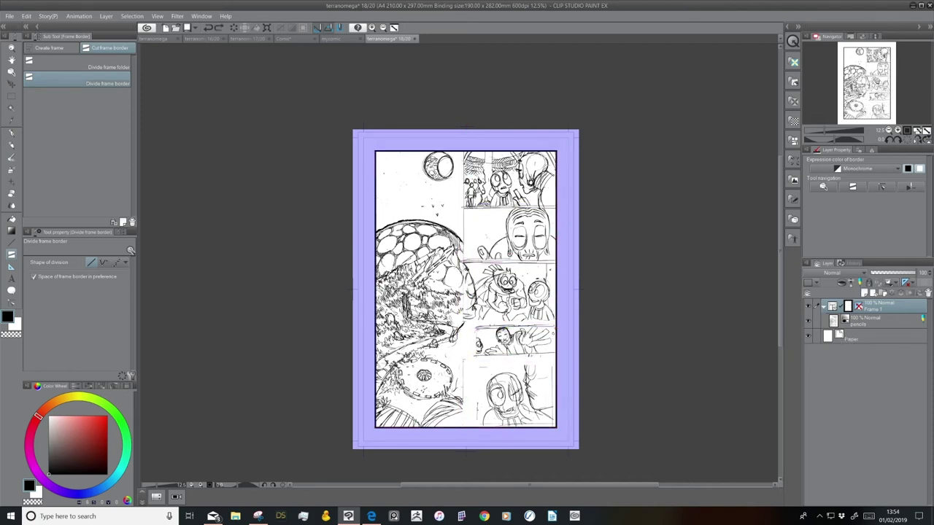
With Divide frame folder and Space of frame border in preference enabled, split the page frame vertically into two folders.
left_click(109, 66)
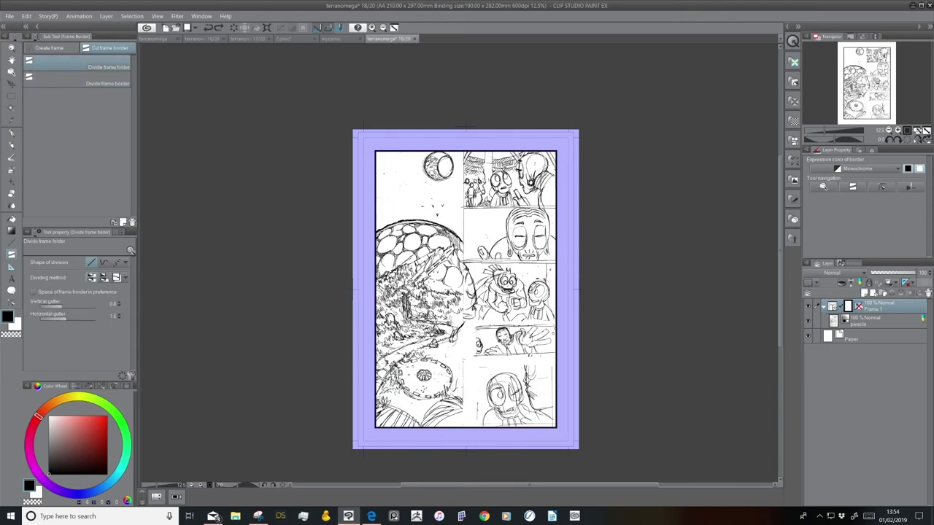
left_click(75, 292)
left_click_drag(464, 135, 464, 445)
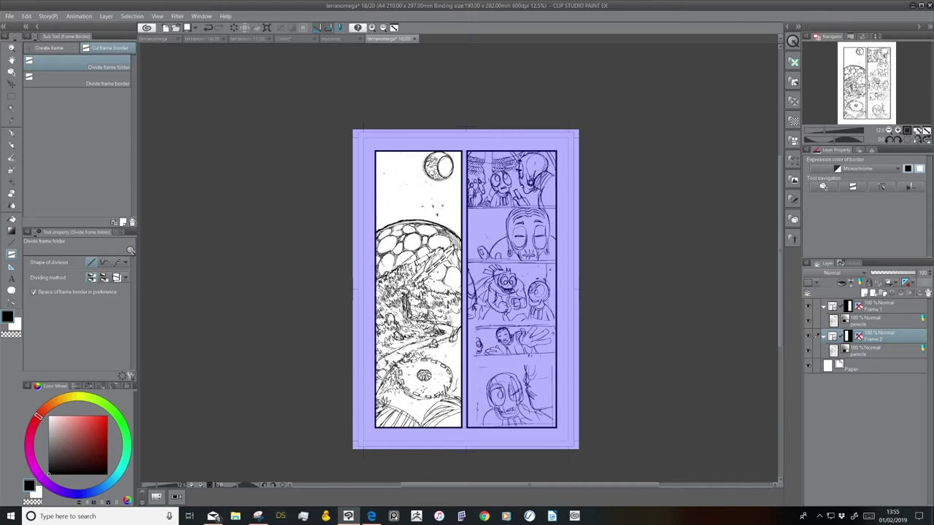
Divide the right column's frame folder horizontally into five separate panel folders along the pencilled panel lines.
left_click_drag(464, 206, 559, 206)
left_click_drag(466, 261, 545, 261)
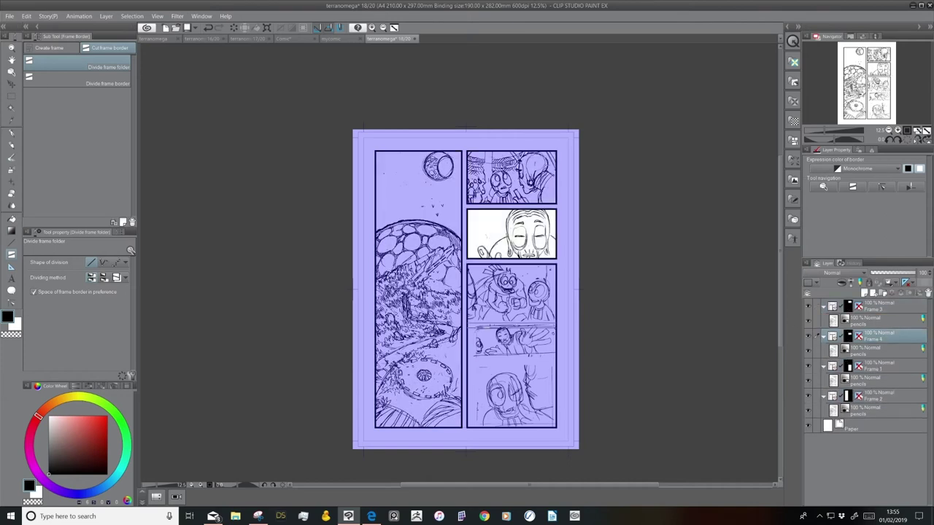
left_click_drag(464, 324, 558, 325)
left_click_drag(464, 355, 559, 355)
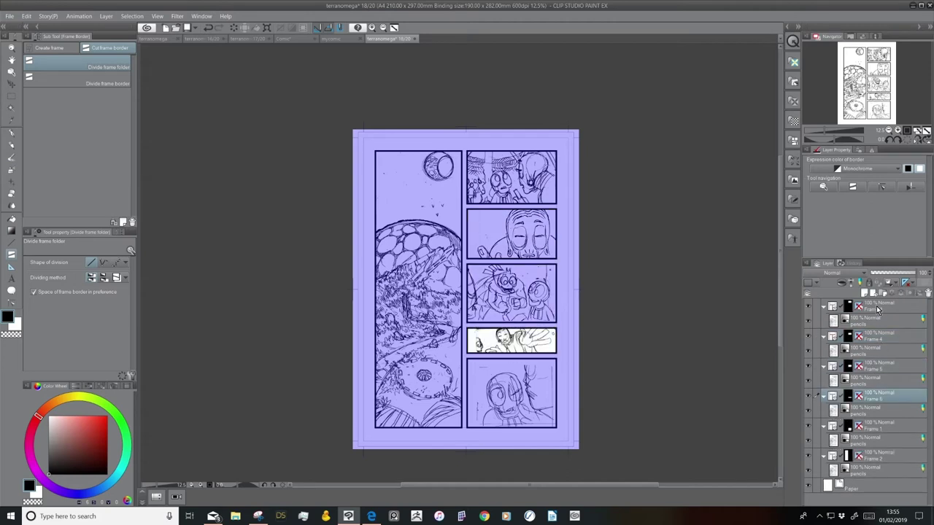
Select the frame folders one after another to see which panel each mask leaves exposed.
left_click(883, 319)
left_click(884, 346)
left_click(879, 369)
left_click(875, 395)
left_click(875, 426)
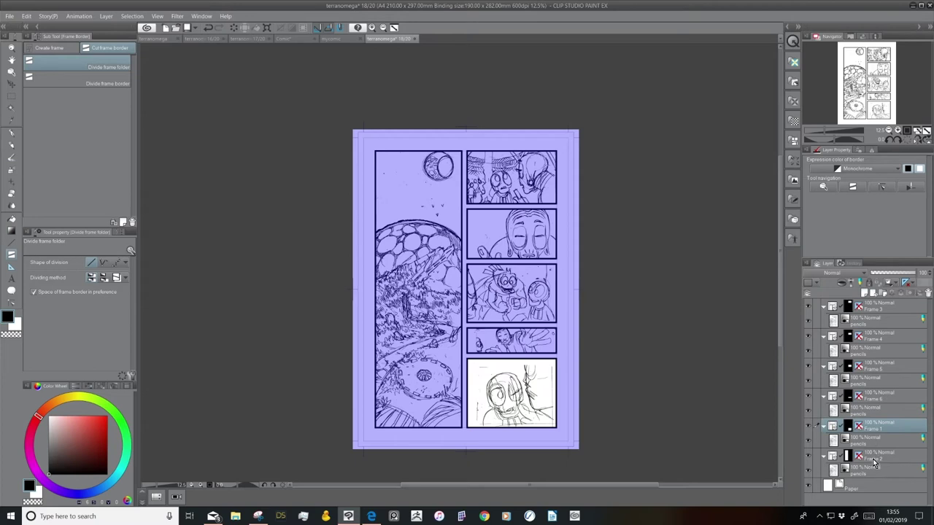
left_click(877, 453)
left_click(875, 310)
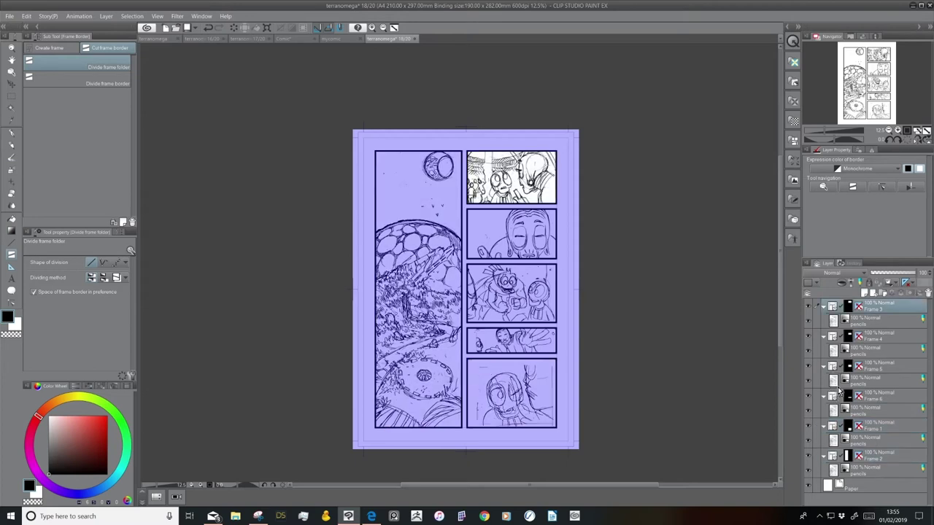
Collapse all six frame folders in the layer list.
left_click(823, 307)
left_click(824, 321)
left_click(824, 336)
left_click(824, 352)
left_click(824, 366)
left_click(823, 381)
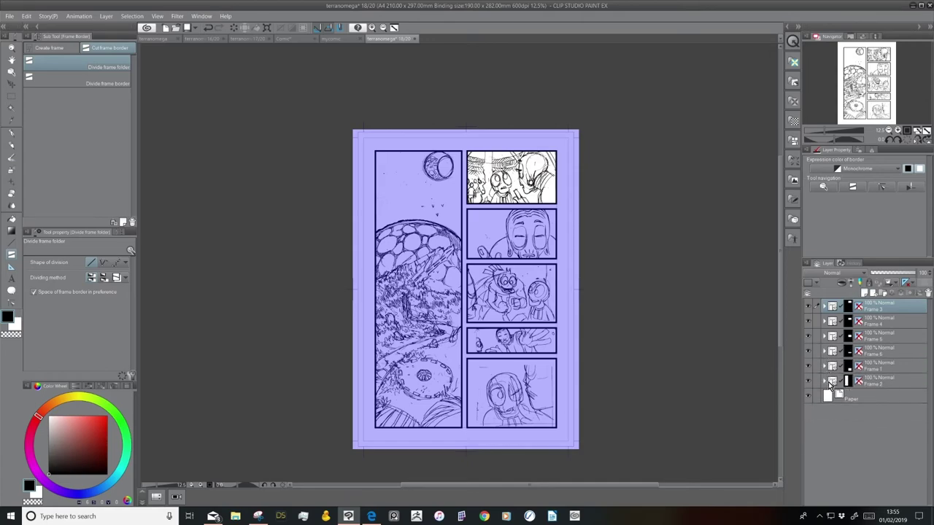
Examine the border and mask of the uppermost panel in the right column up close.
left_click(898, 132)
left_click_drag(876, 76, 864, 95)
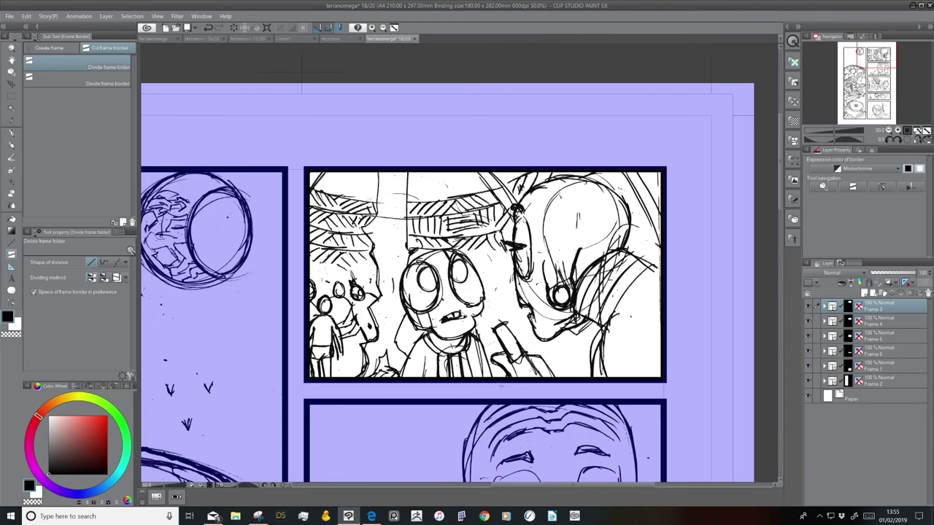
left_click(888, 132)
left_click(888, 132)
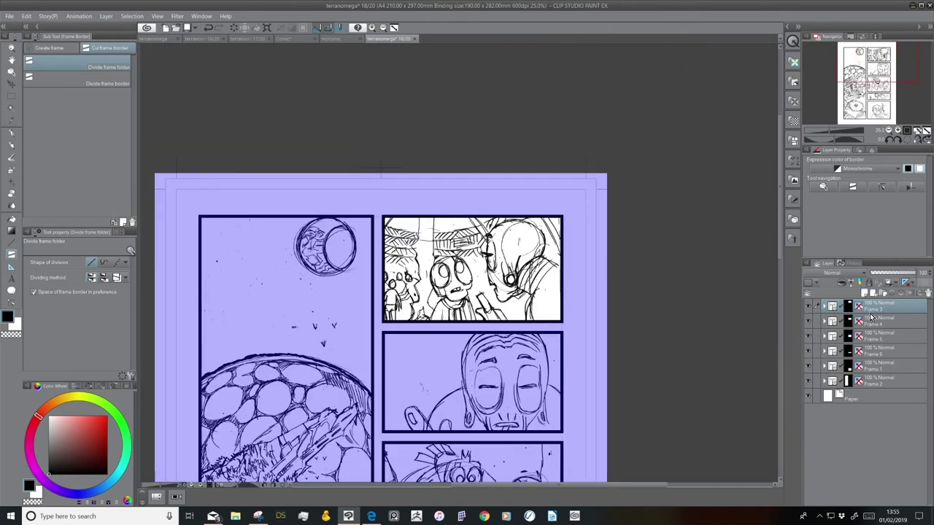
Undo the frame folder divisions until the page is back to one undivided frame folder.
left_click(867, 323)
left_click(891, 340)
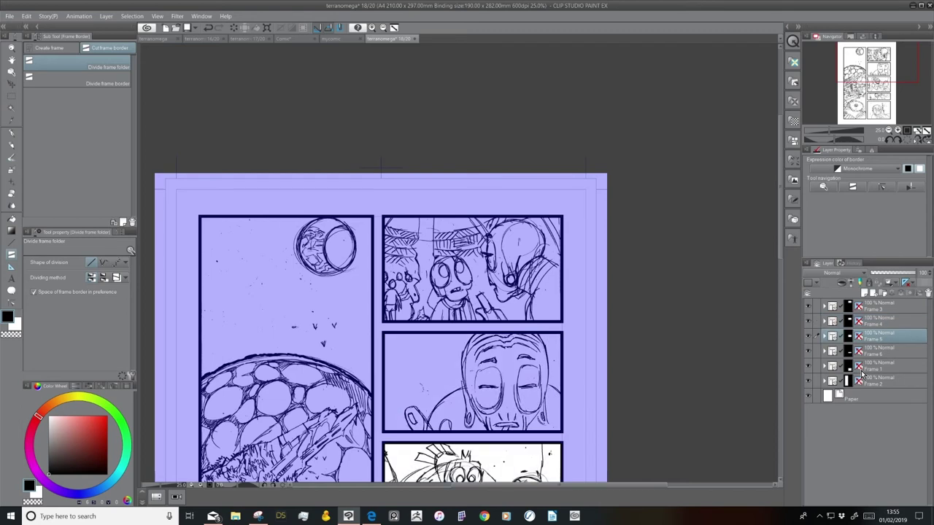
key("ctrl+z")
key("ctrl+z")
key("ctrl+z")
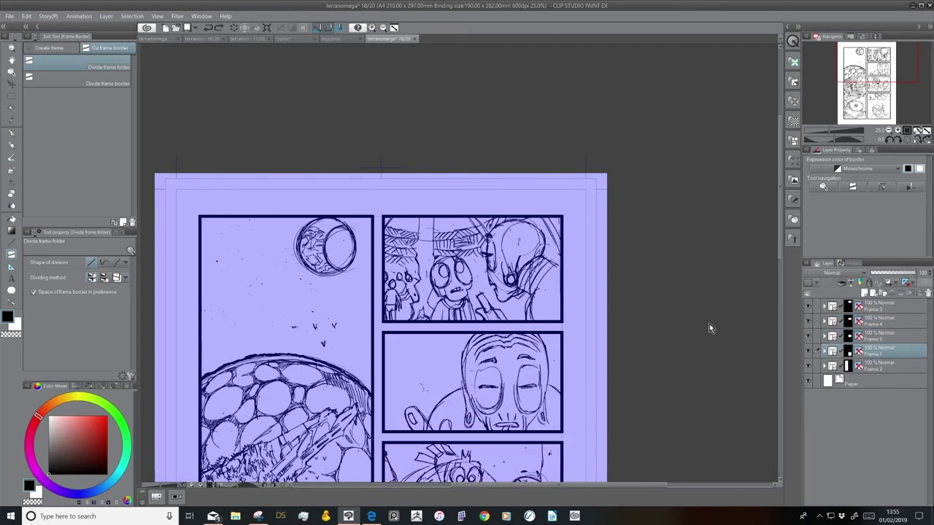
key("ctrl+z")
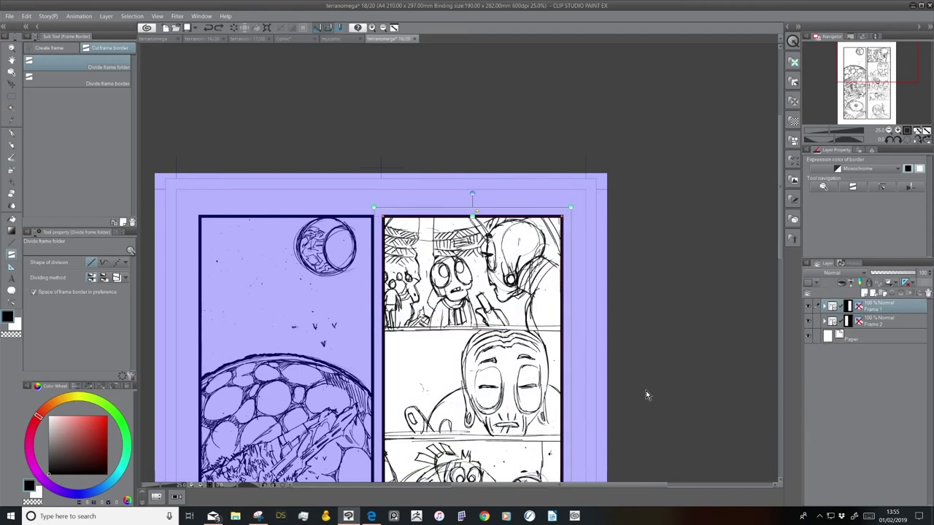
key("ctrl+z")
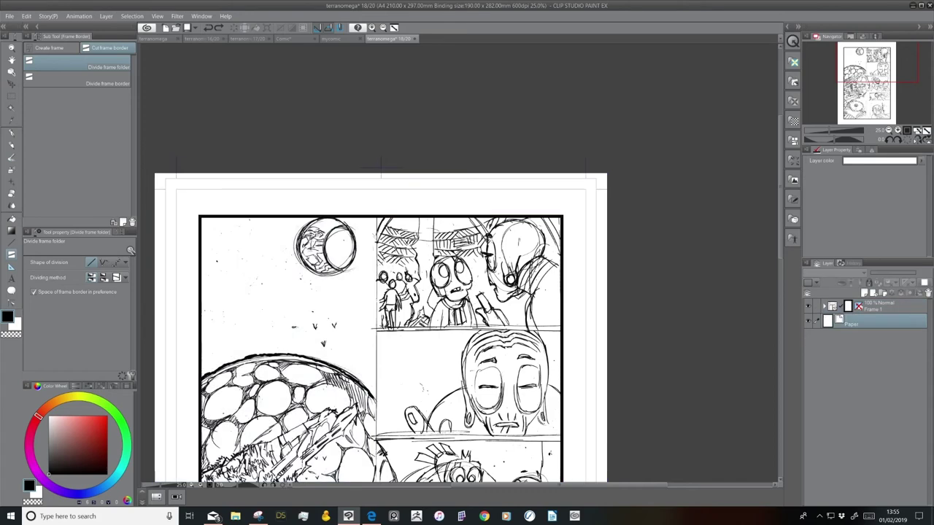
Use Divide frame border to split the page into a tall left panel and five right-column panels along the pencilled lines within one folder.
left_click_drag(498, 411, 572, 293)
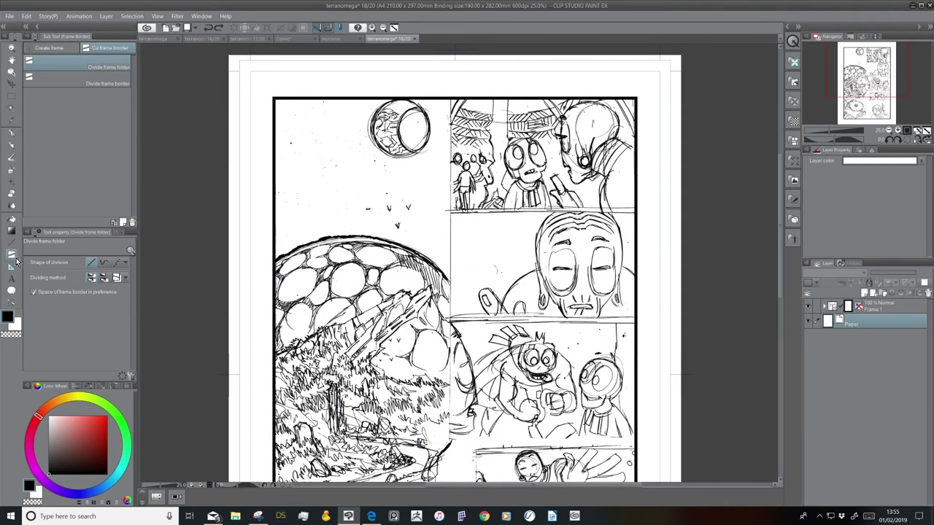
left_click(108, 82)
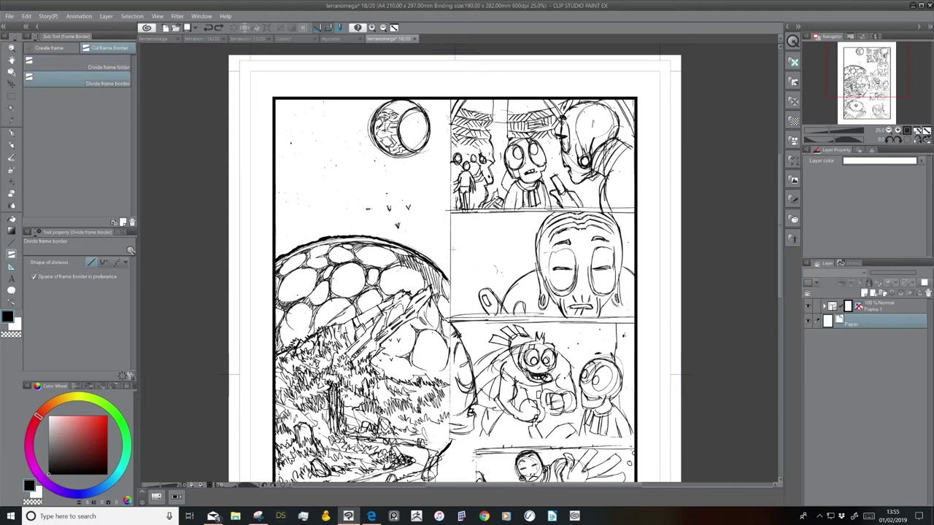
left_click_drag(450, 88, 450, 481)
left_click_drag(642, 212, 451, 212)
left_click_drag(460, 319, 643, 319)
left_click_drag(460, 446, 635, 446)
scroll(452, 263, "down", 5)
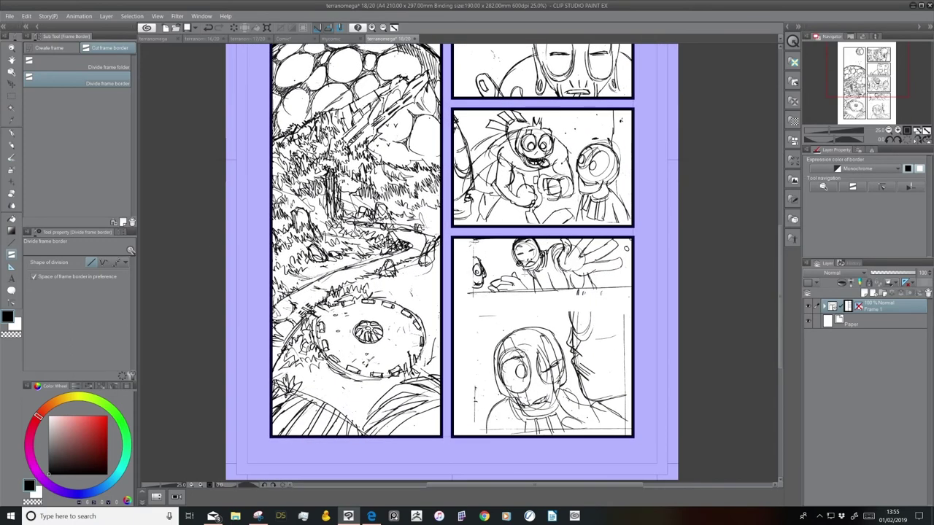
left_click_drag(498, 300, 633, 301)
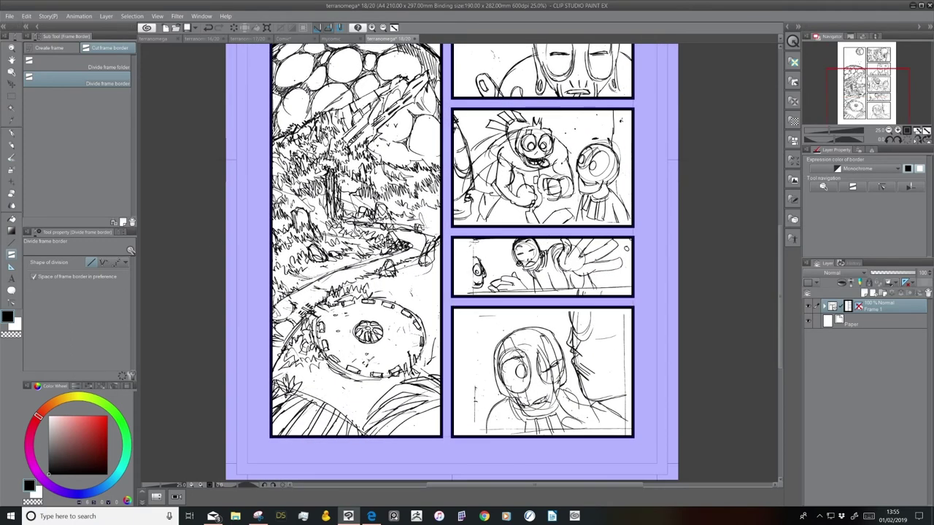
Make the frame borders editable with the Object tool and extend the tall panel's outer side past the left page edge.
left_click(889, 131)
left_click(898, 131)
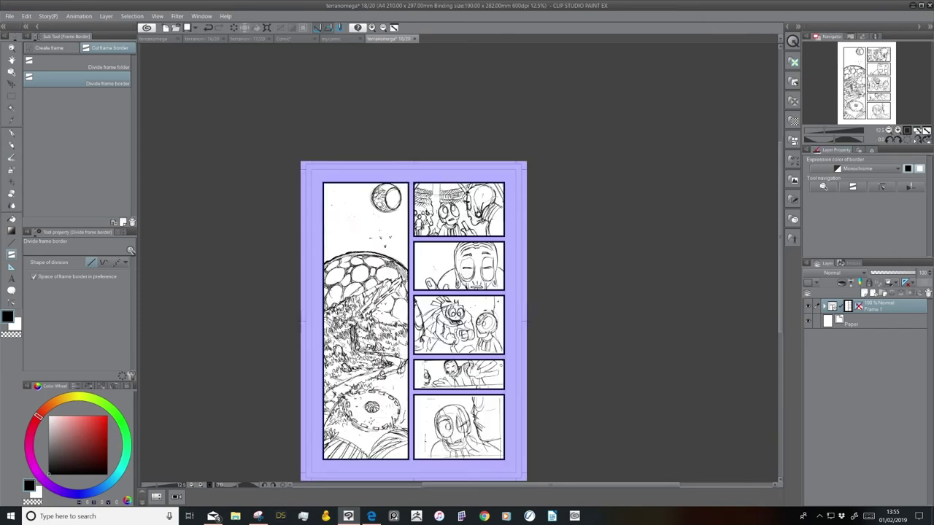
left_click(11, 72)
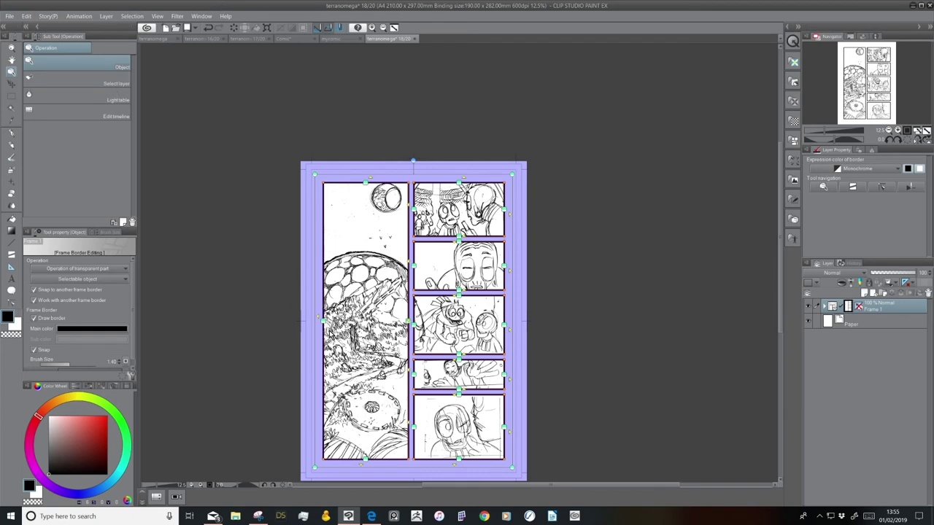
left_click(900, 131)
left_click_drag(865, 83, 860, 89)
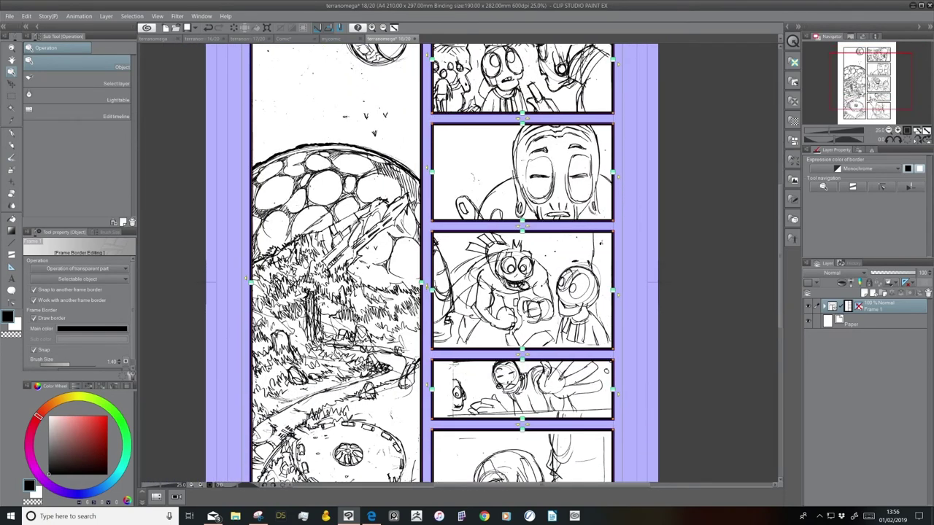
left_click(889, 131)
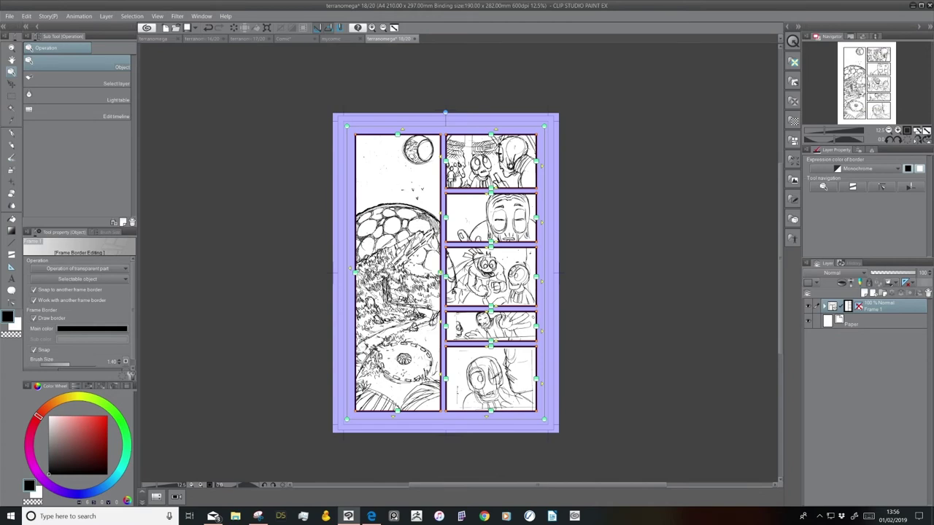
left_click_drag(355, 274, 325, 271)
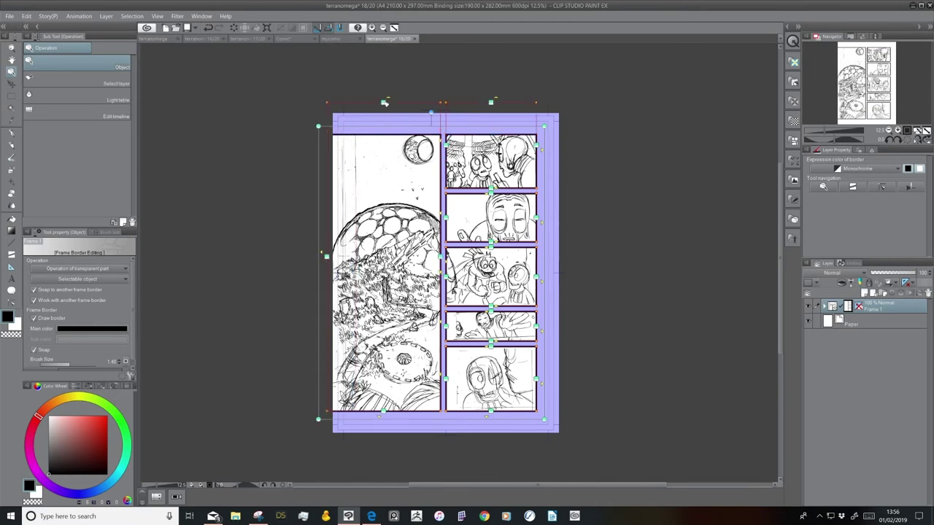
Try extending the linked upper and lower borders of both columns past the page edges, and undo both extensions.
left_click_drag(394, 101, 394, 92)
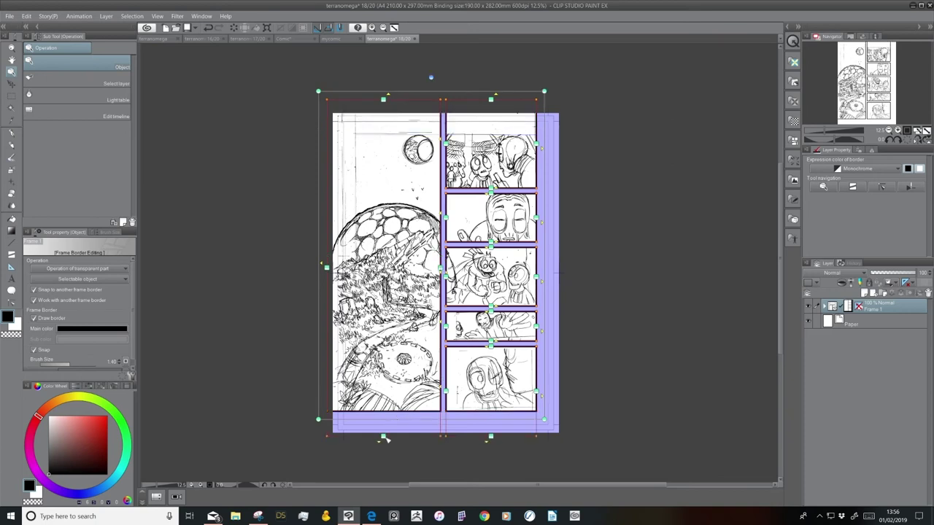
left_click_drag(386, 439, 387, 448)
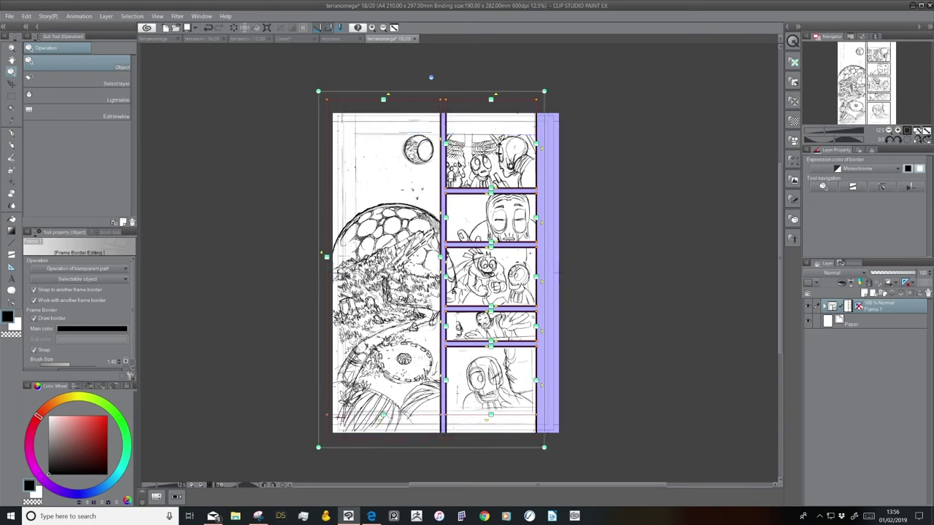
key("ctrl+z")
key("ctrl+z")
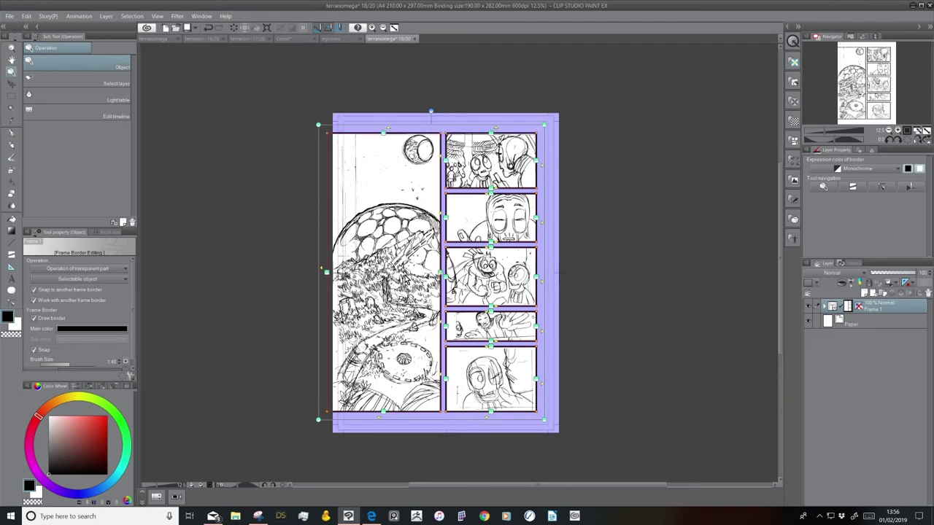
Shift the vertical gutter between the tall panel and the right column slightly to the right, moving the linked borders together.
left_click_drag(443, 279, 453, 280)
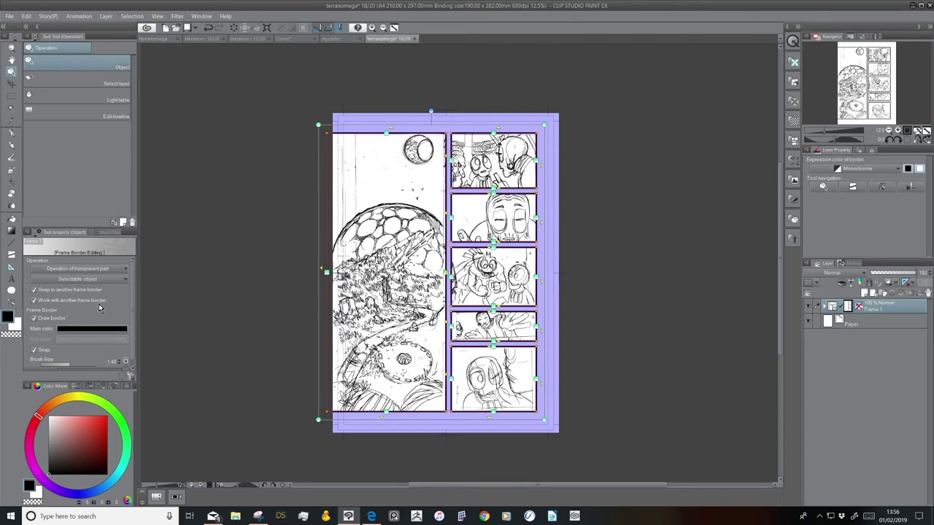
left_click_drag(446, 219, 464, 219)
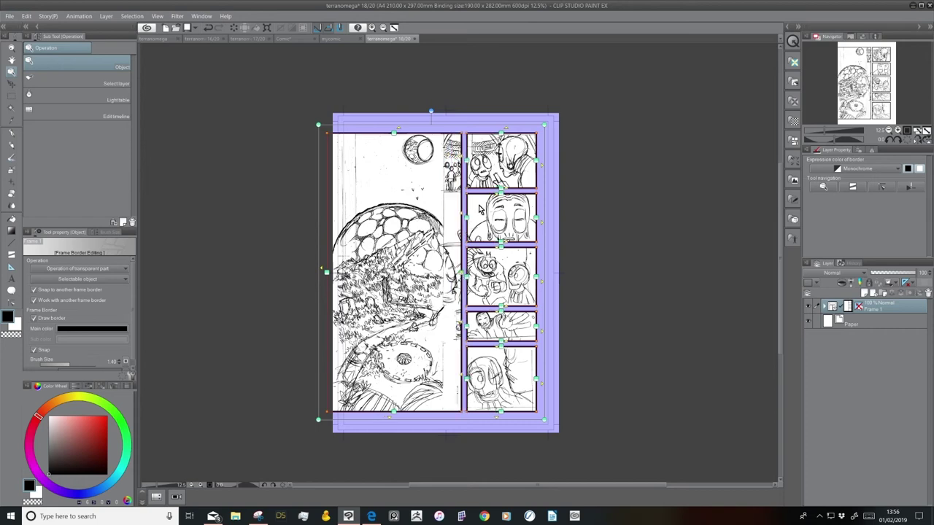
left_click_drag(467, 275, 469, 278)
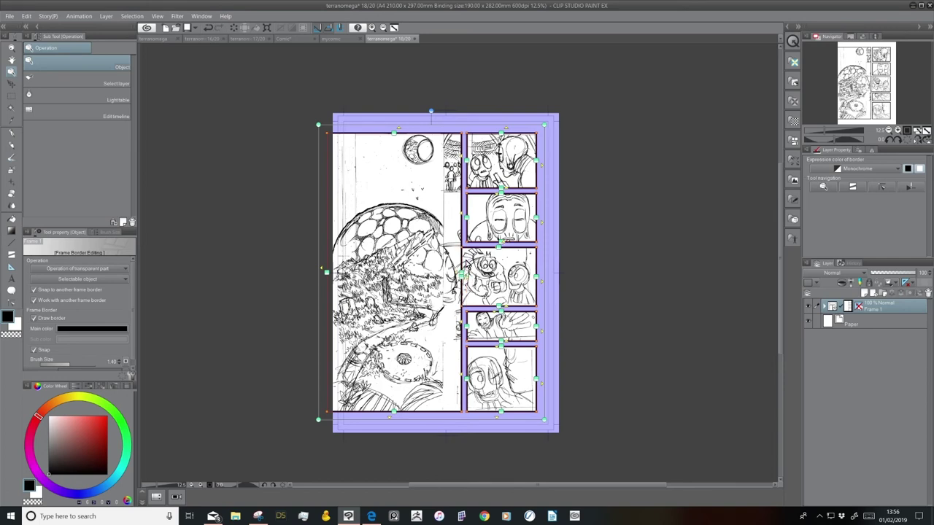
left_click_drag(467, 265, 449, 267)
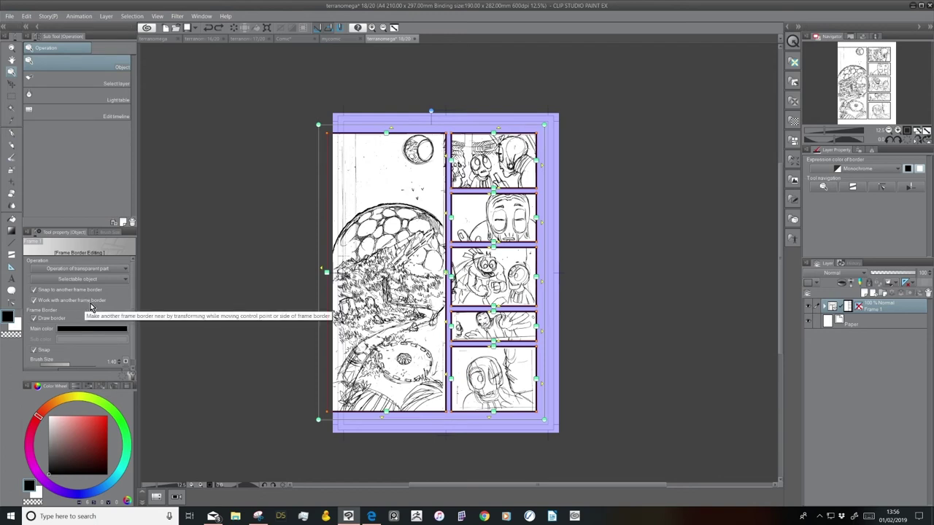
Turn off Work with another frame border and extend only the tall panel's upper and lower borders past the page edges.
left_click_drag(394, 137, 390, 98)
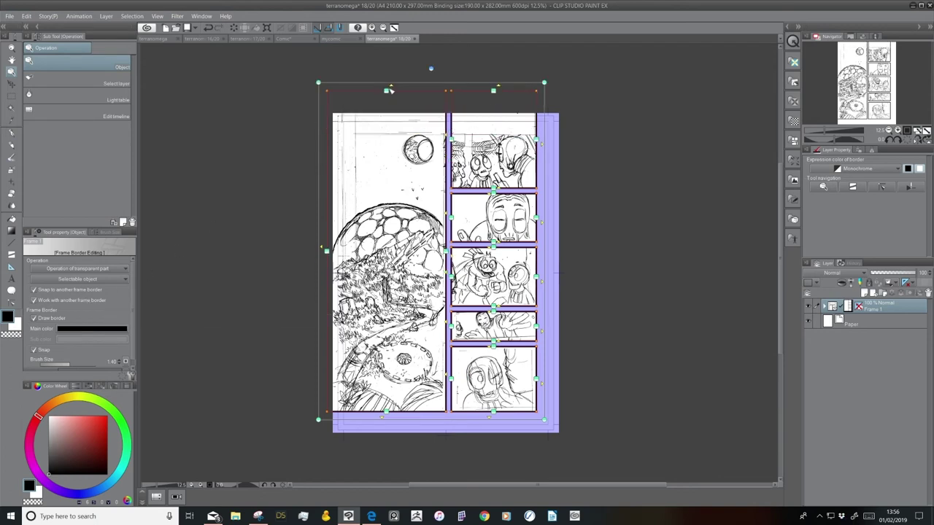
mouse_move(389, 93)
left_mouse_down()
mouse_move(388, 135)
mouse_move(395, 97)
left_mouse_up()
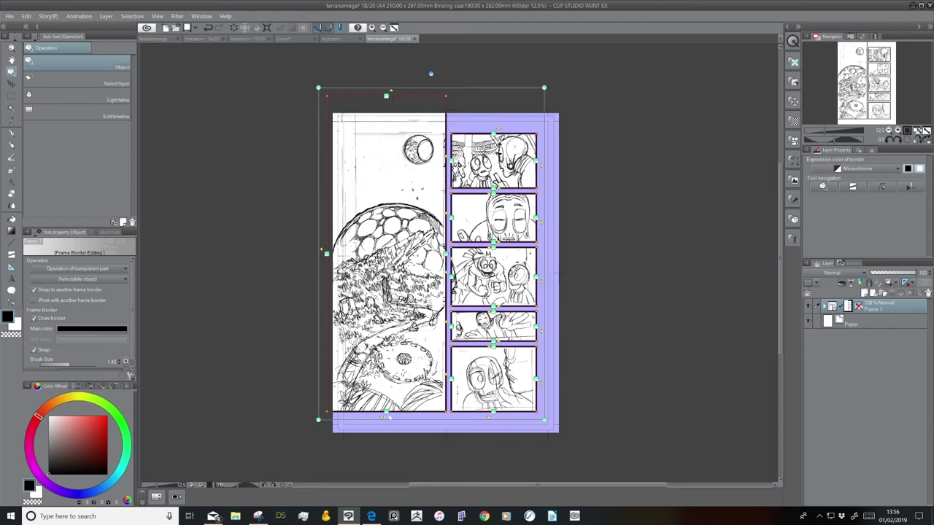
left_click_drag(388, 432, 419, 463)
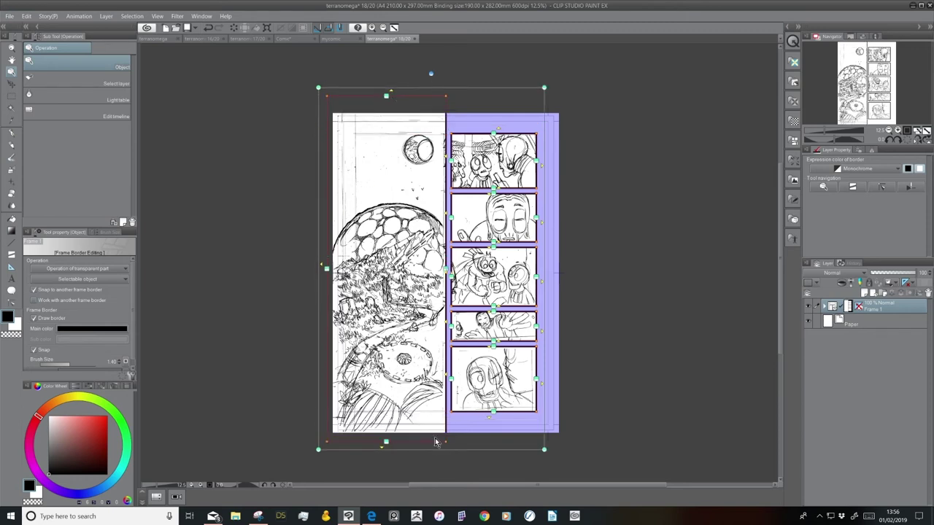
left_click(567, 350)
Expand the frame folder and apply a light cyan layer color to the pencils layer inside it.
left_click_drag(567, 350, 537, 314)
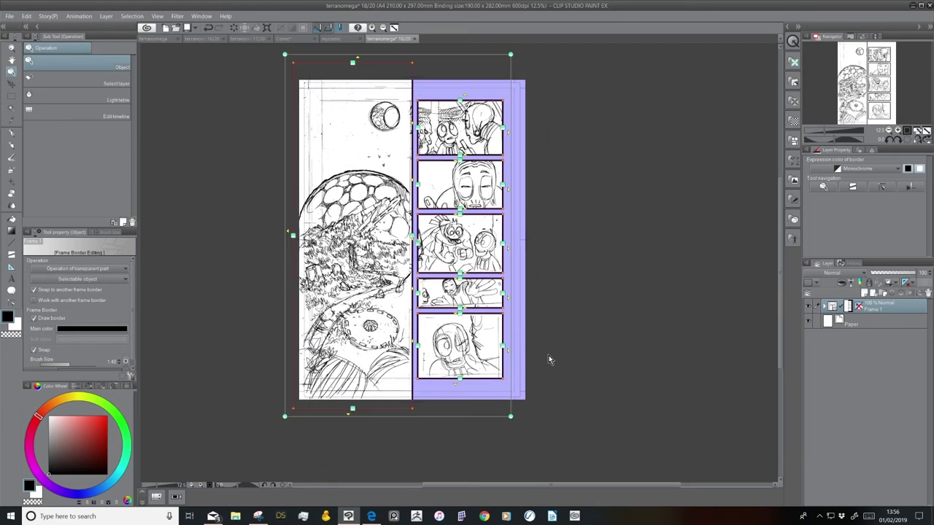
left_click(857, 324)
left_click(845, 309)
left_click(826, 313)
left_click(861, 324)
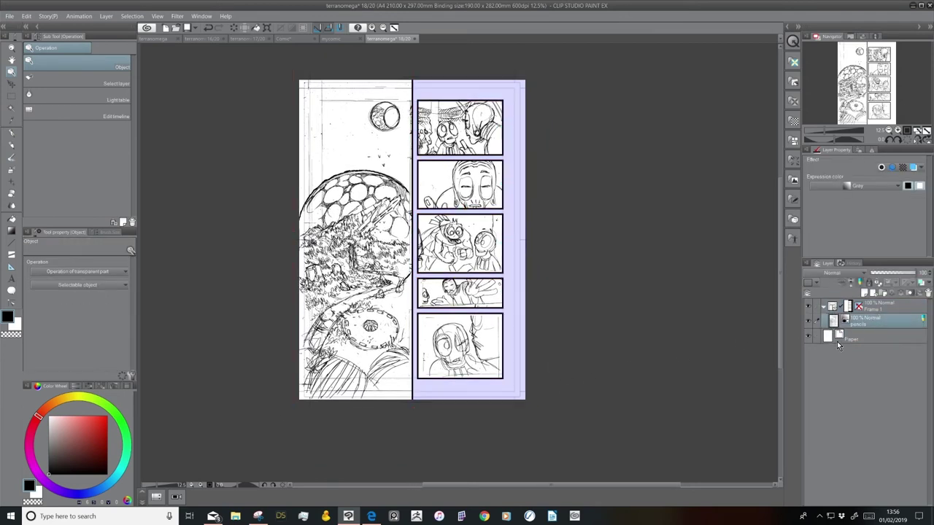
left_click(912, 167)
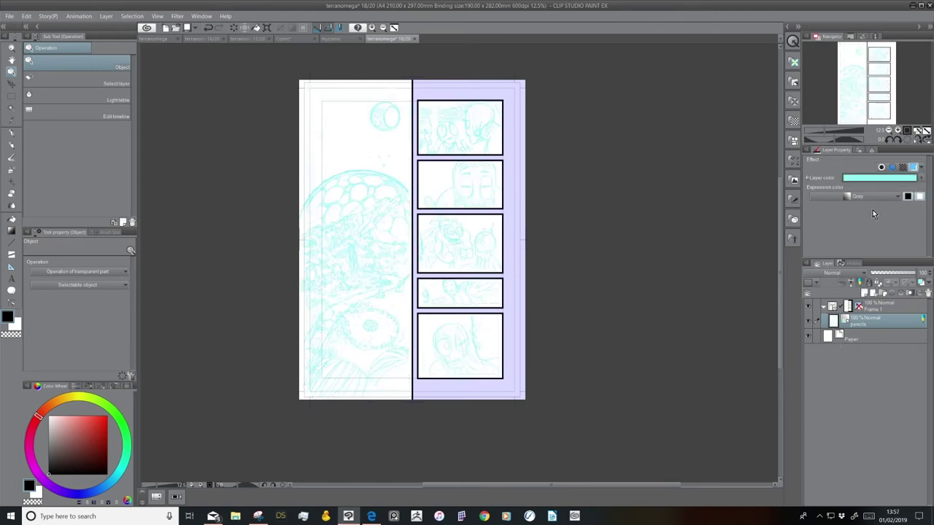
Make the Paper layer active and examine the cyan pencils, panel borders and full-bleed tall panel up close and as a whole page.
scroll(553, 245, "up", 4)
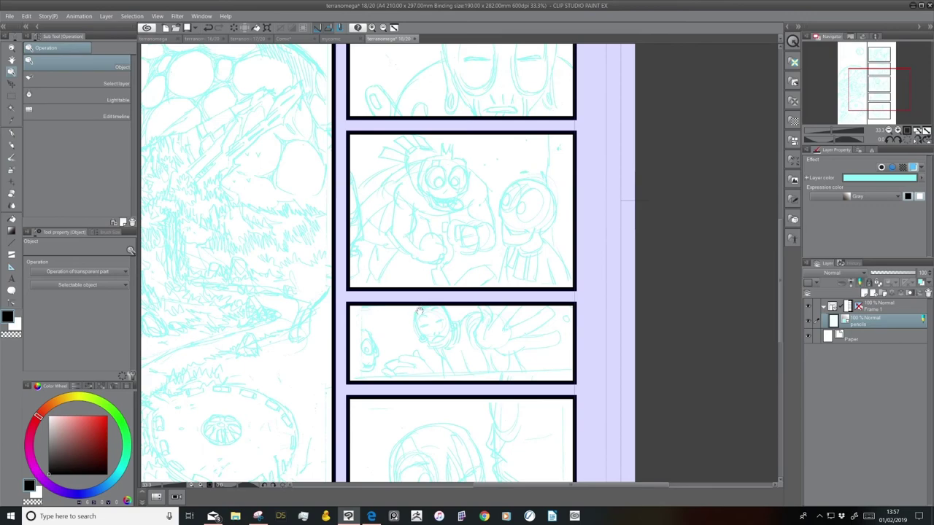
scroll(420, 311, "down", 2)
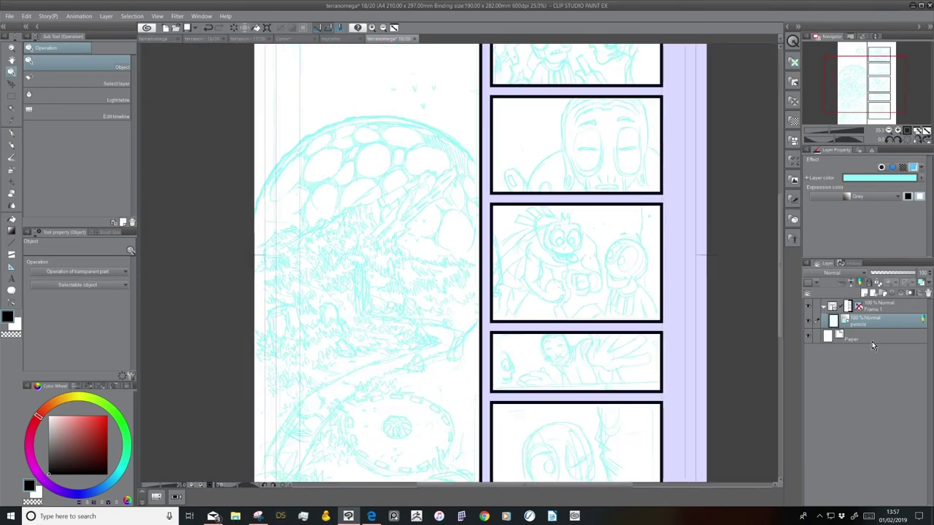
left_click(862, 337)
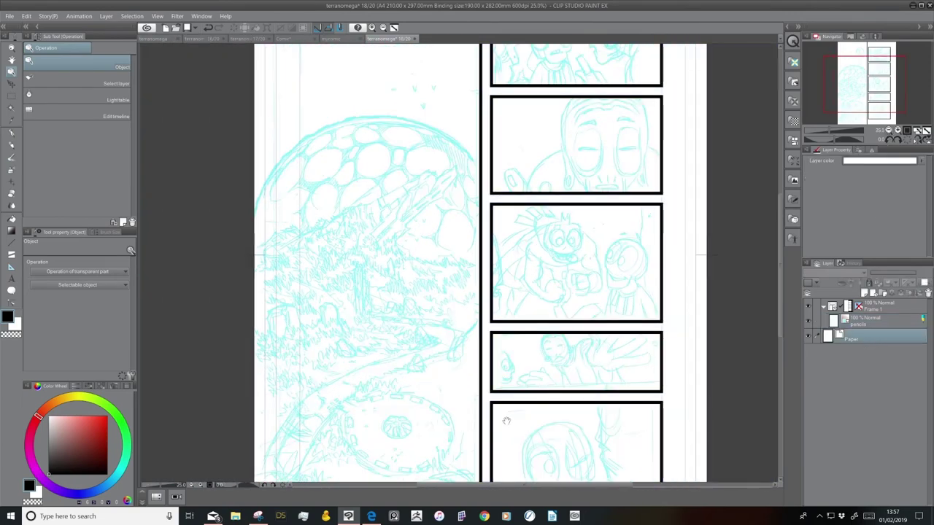
scroll(472, 434, "right", 2)
scroll(473, 433, "up", 1)
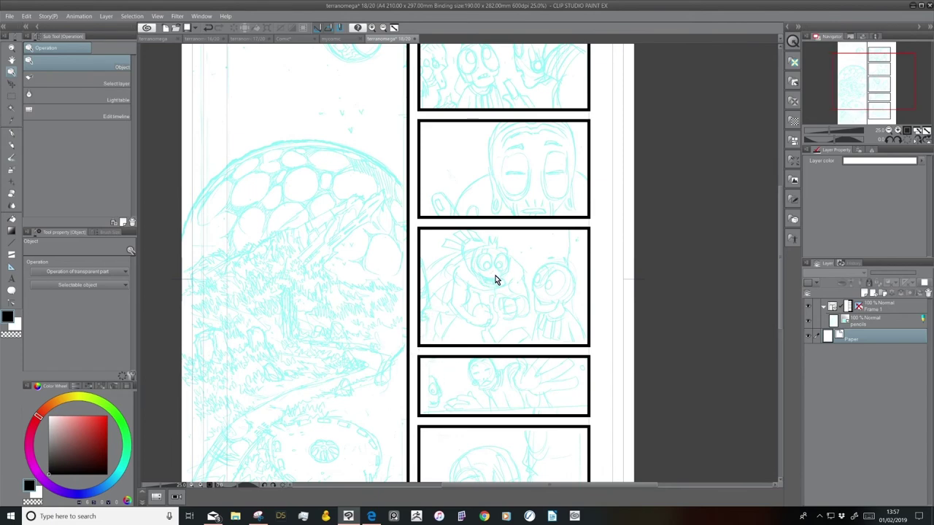
left_click(883, 131)
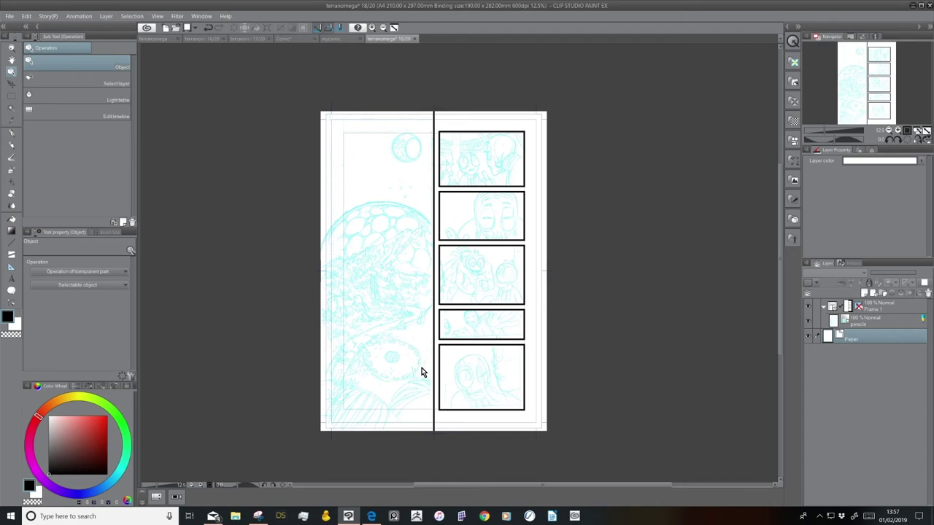
left_click(898, 130)
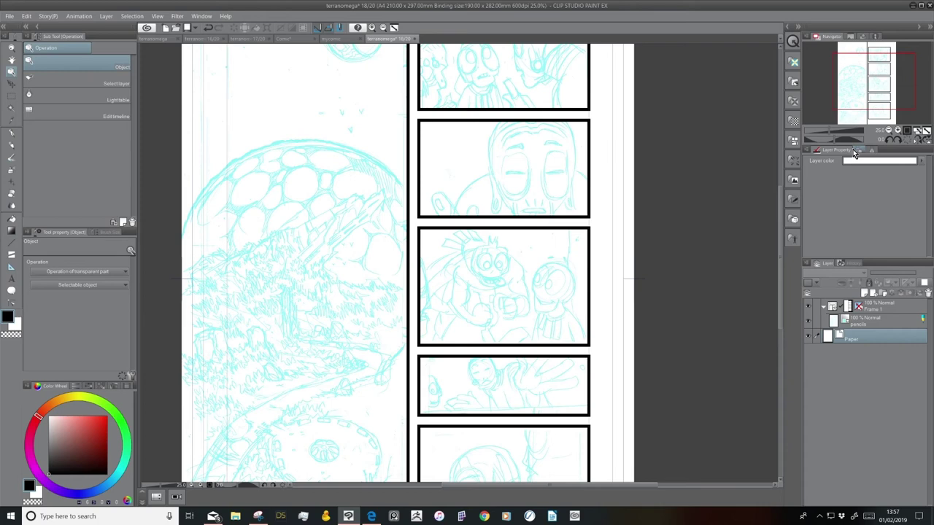
left_click(888, 131)
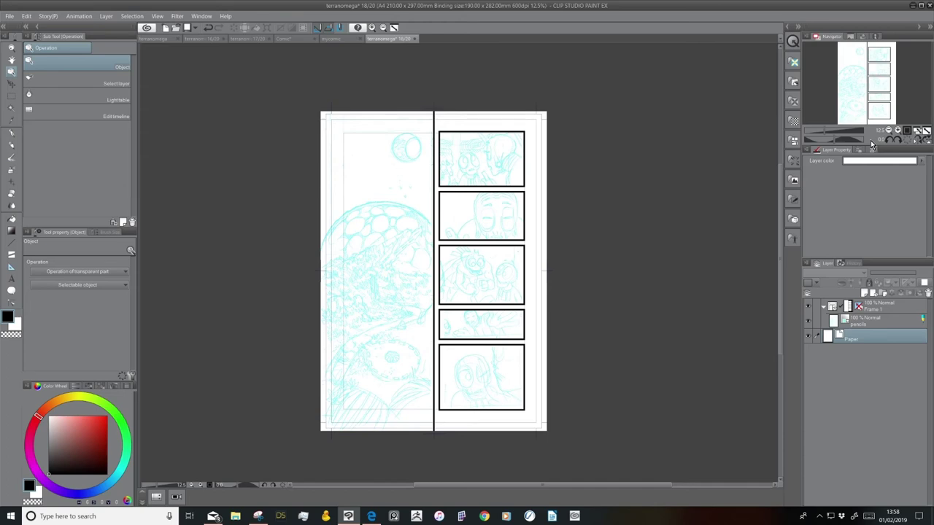
left_click(889, 130)
left_click_drag(453, 400, 429, 480)
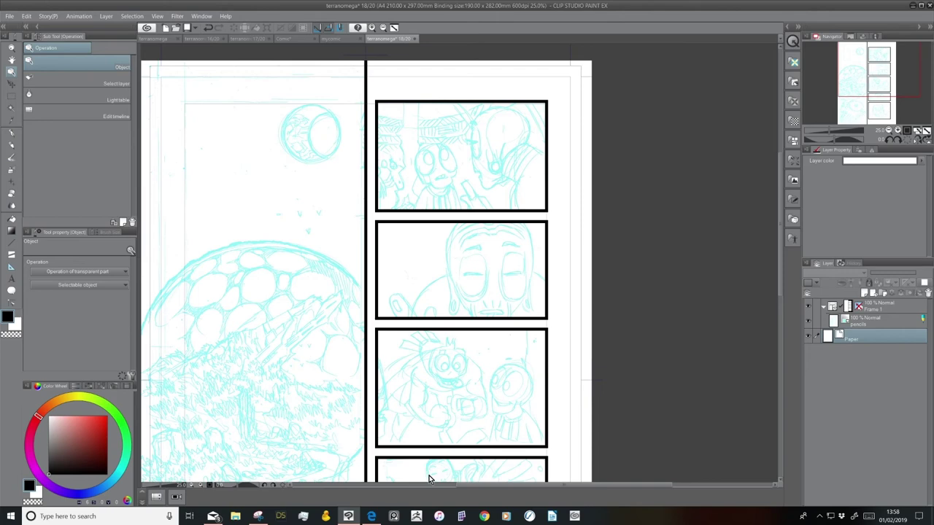
scroll(404, 416, "down", 1)
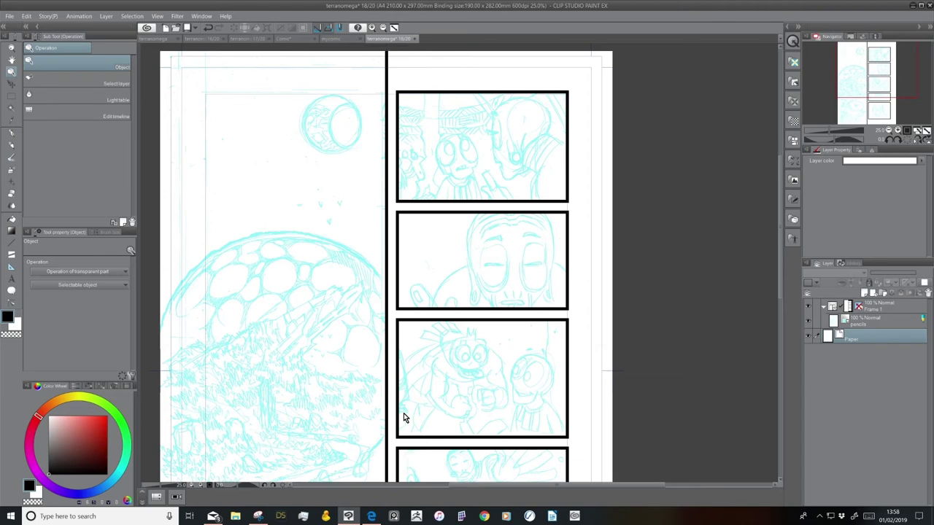
Bring up the print settings for the whole page, examine the Draft output option and cancel the settings.
key("ctrl+minus")
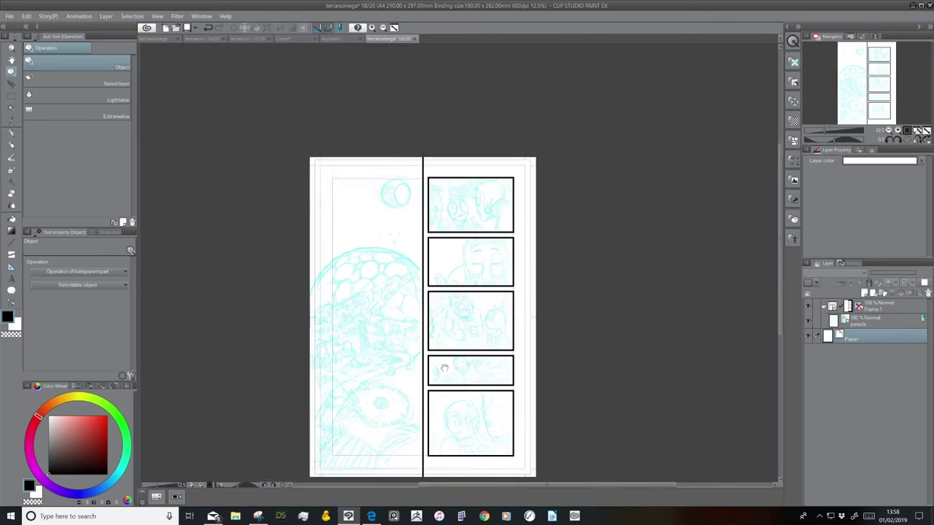
left_click_drag(444, 368, 401, 330)
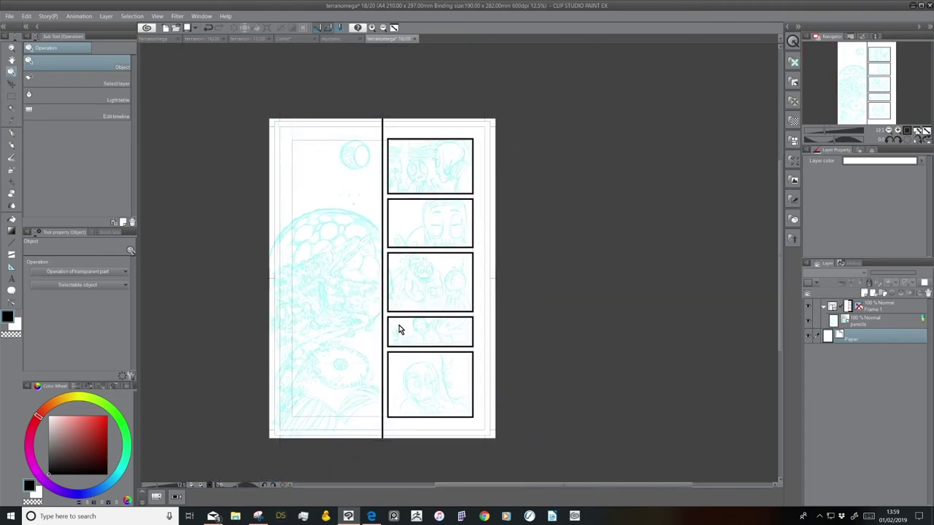
left_click(9, 16)
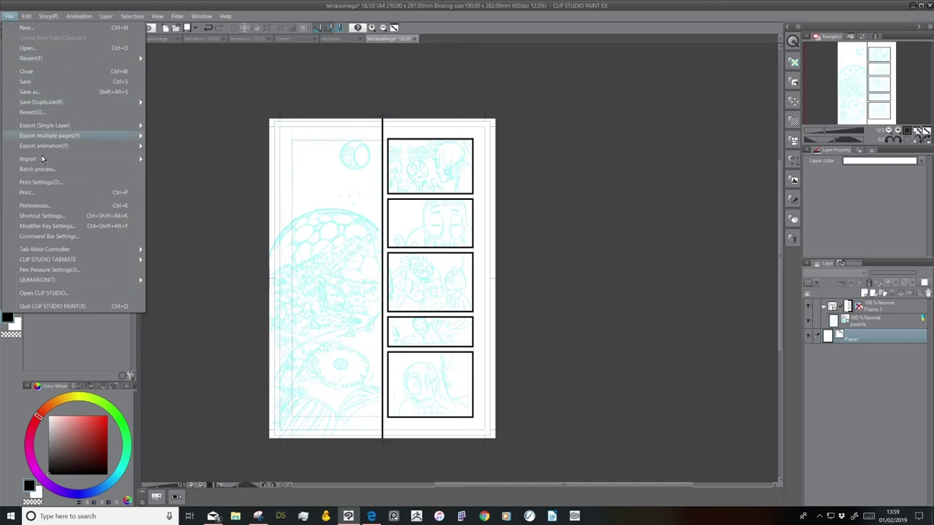
left_click(67, 183)
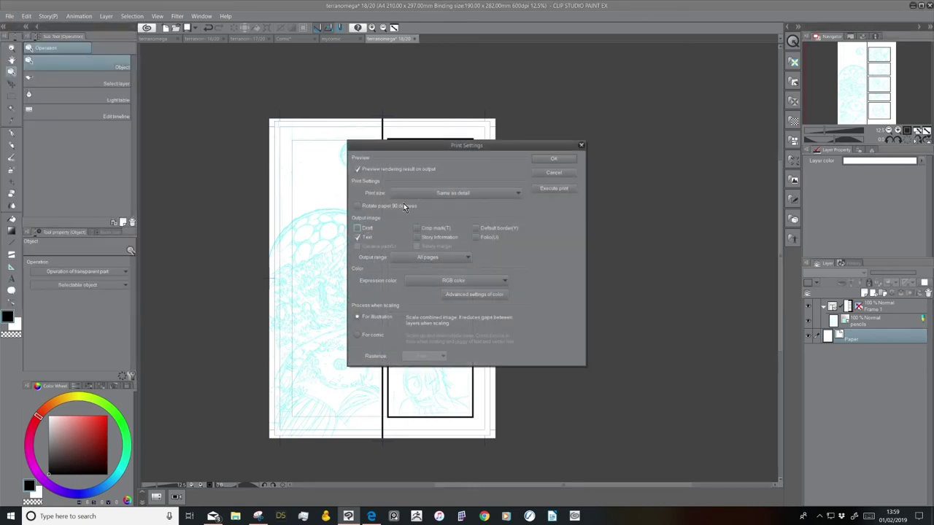
left_click_drag(447, 146, 563, 184)
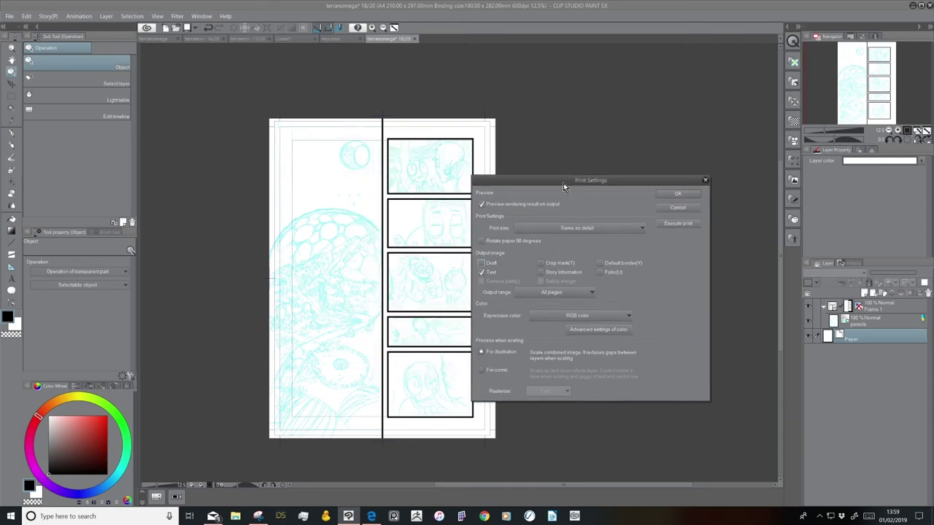
left_click(490, 264)
left_click(490, 265)
left_click(491, 264)
left_click(680, 209)
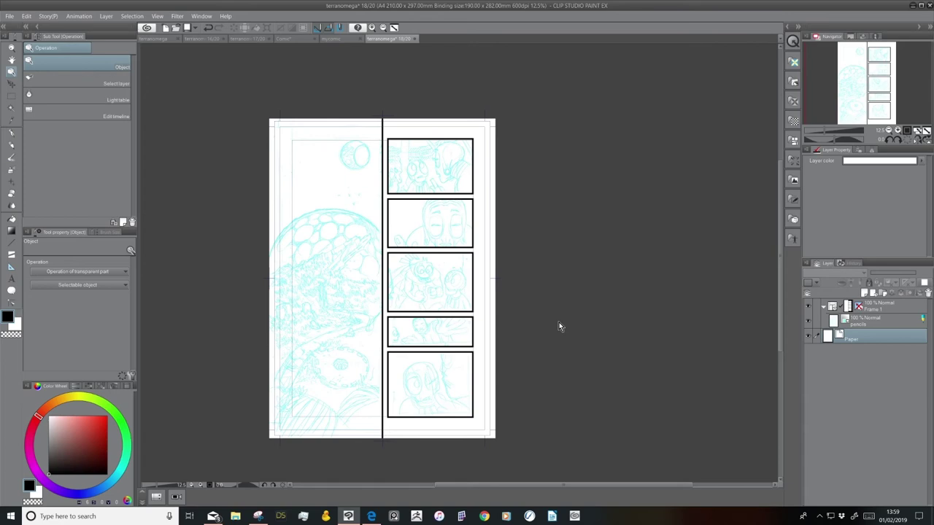
Review the available print sizes in the print settings, keep Same as detail and cancel the settings.
left_click(10, 16)
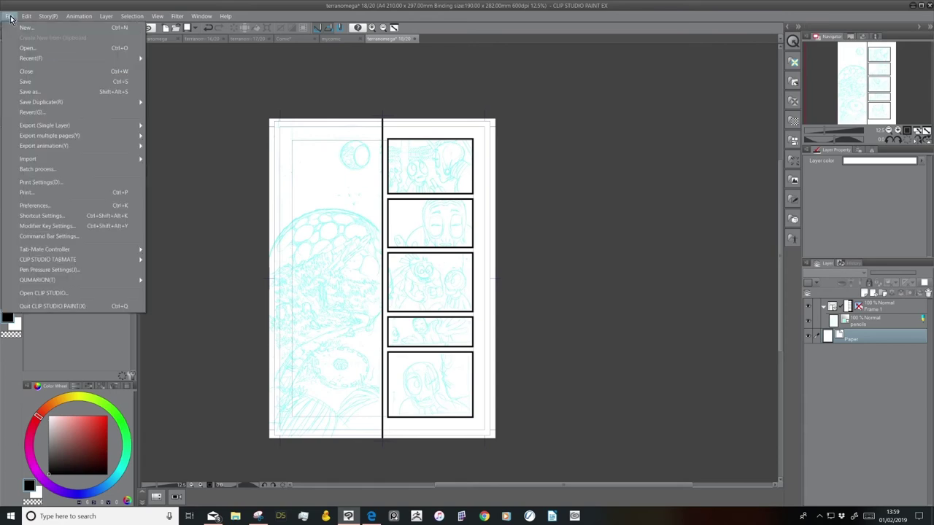
left_click(84, 183)
left_click(590, 230)
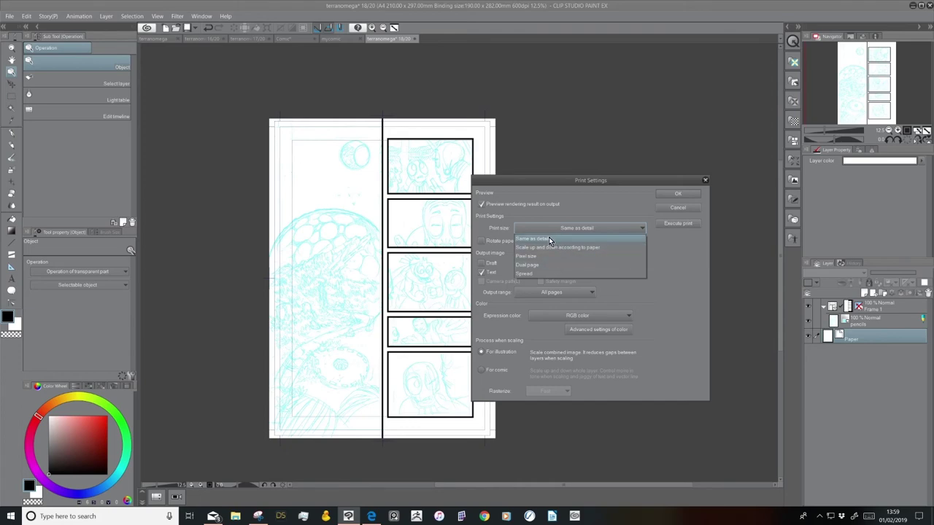
left_click(548, 239)
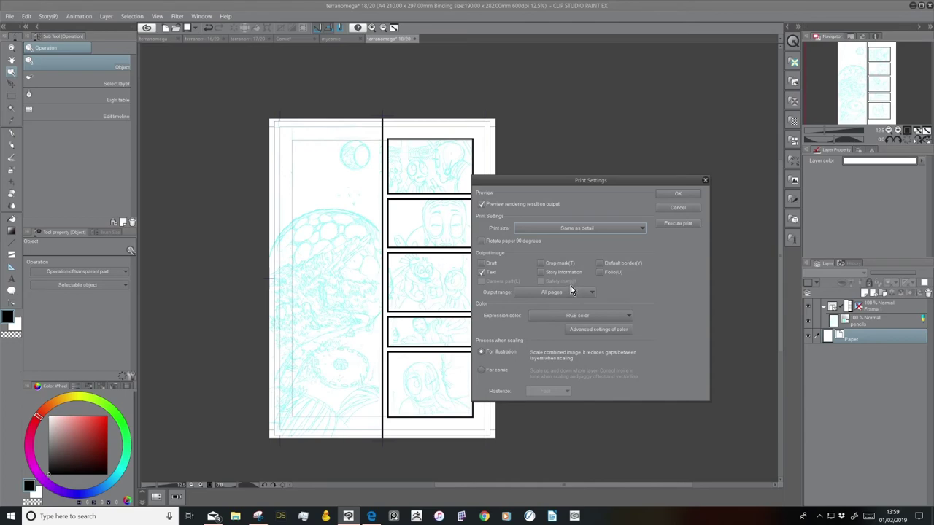
left_click(678, 208)
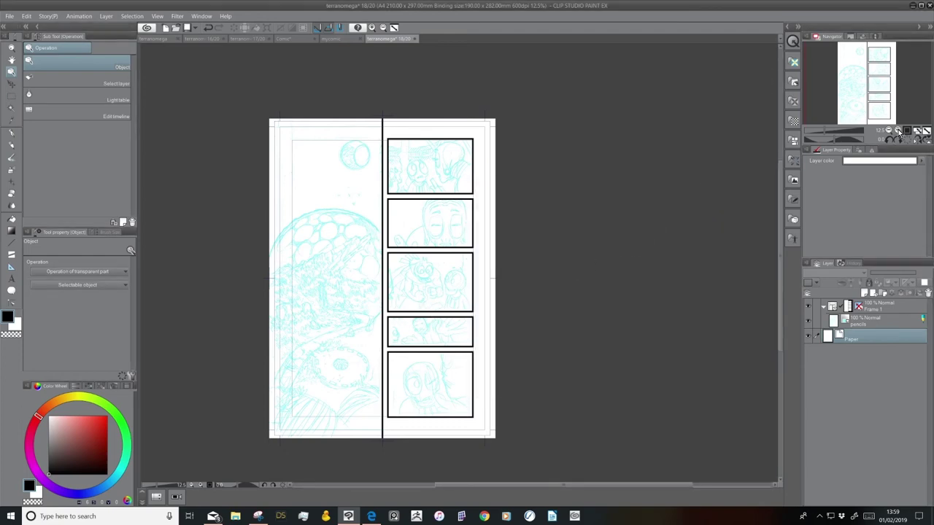
Return to the terranomega page overview and open page 19, the inked scan.
scroll(429, 306, "up", 2)
scroll(571, 301, "up", 2)
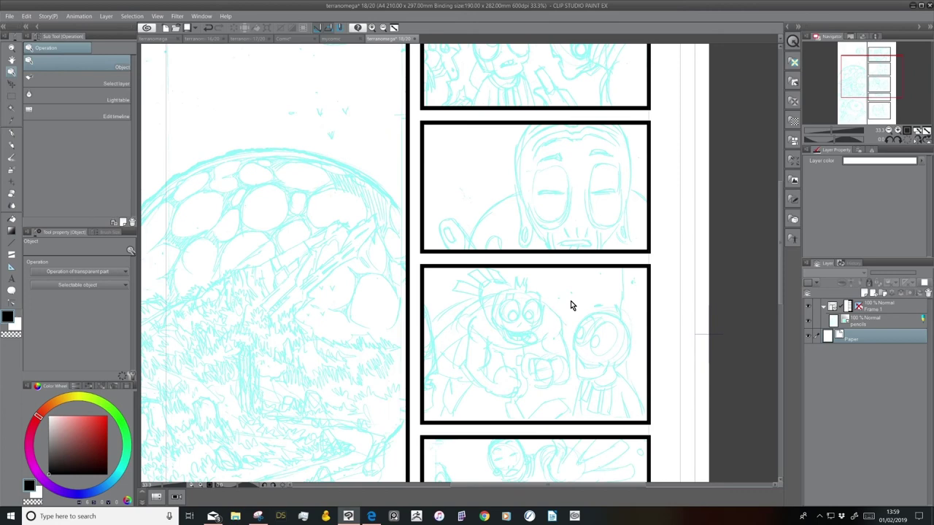
scroll(571, 300, "down", 1)
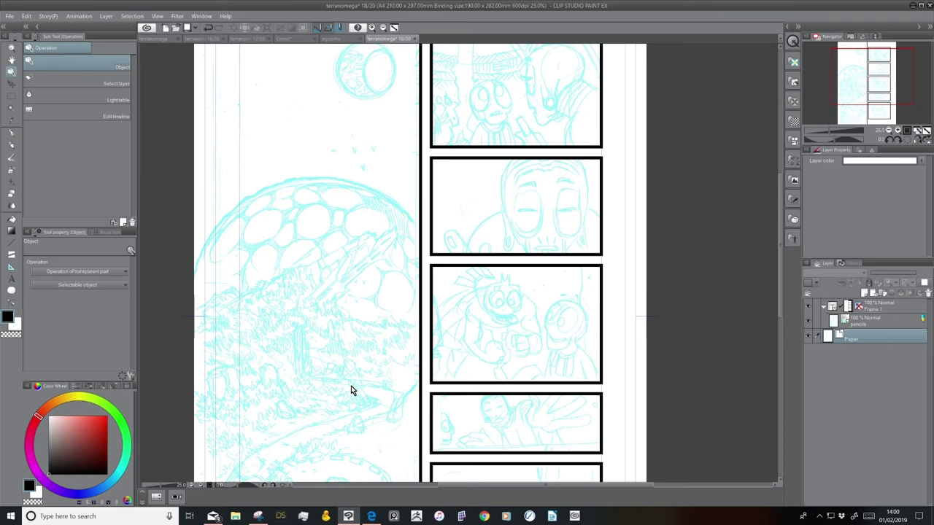
left_click(340, 39)
left_click(292, 41)
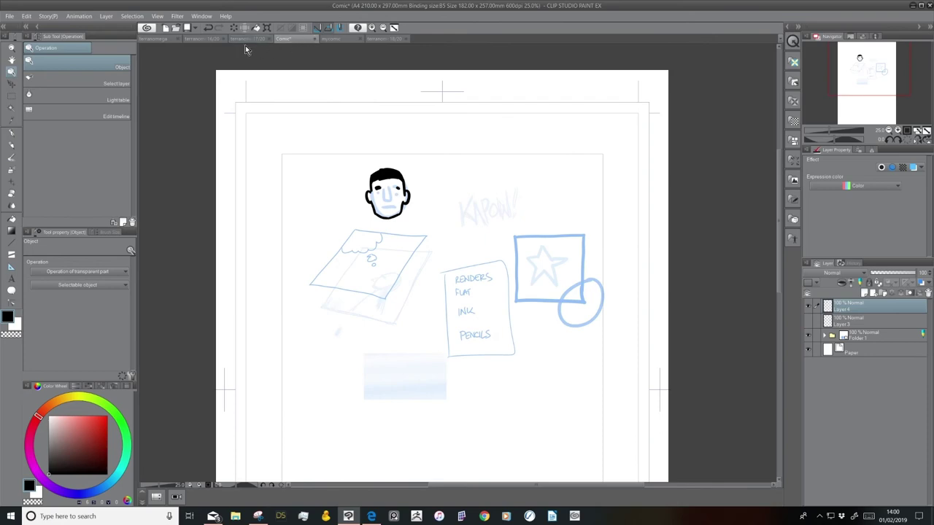
left_click(197, 40)
left_click(159, 41)
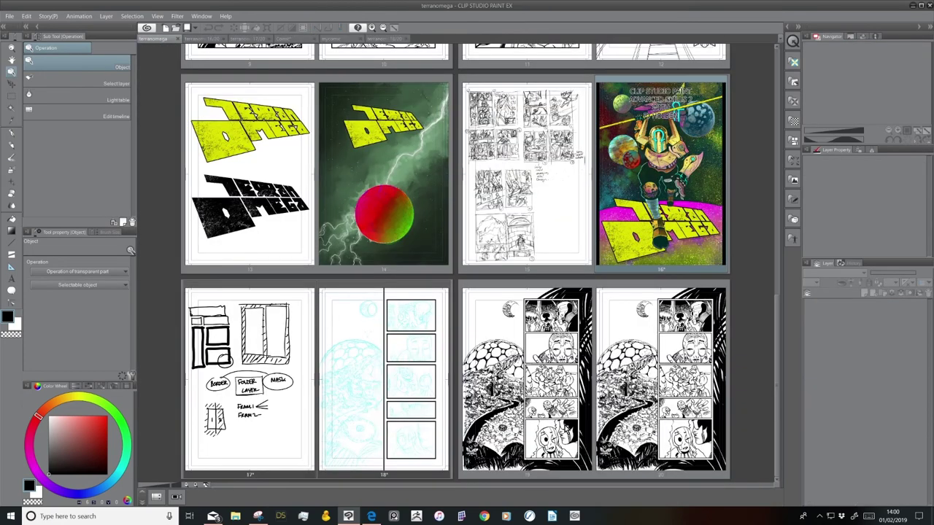
double_click(567, 430)
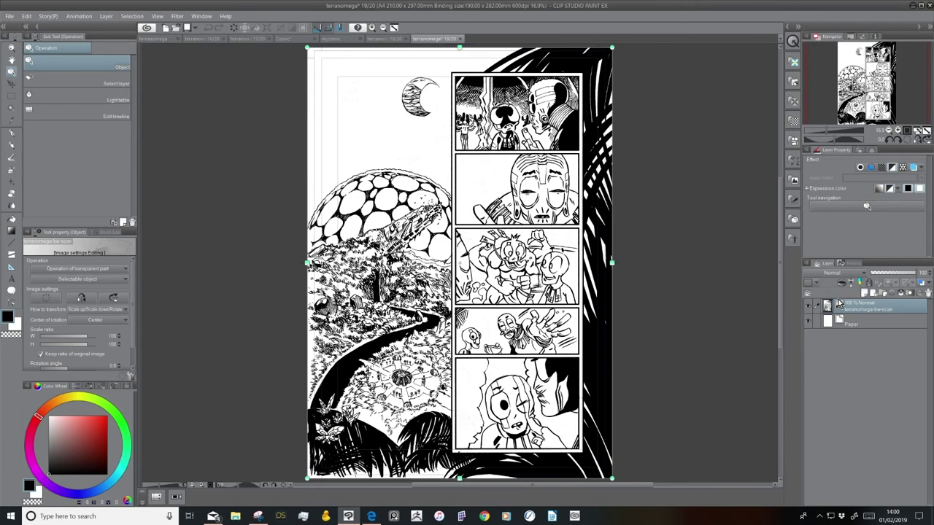
Examine the inked scan up close around the dome, the crescent moon and the open sky of the tall panel.
left_click(897, 131)
left_click(898, 130)
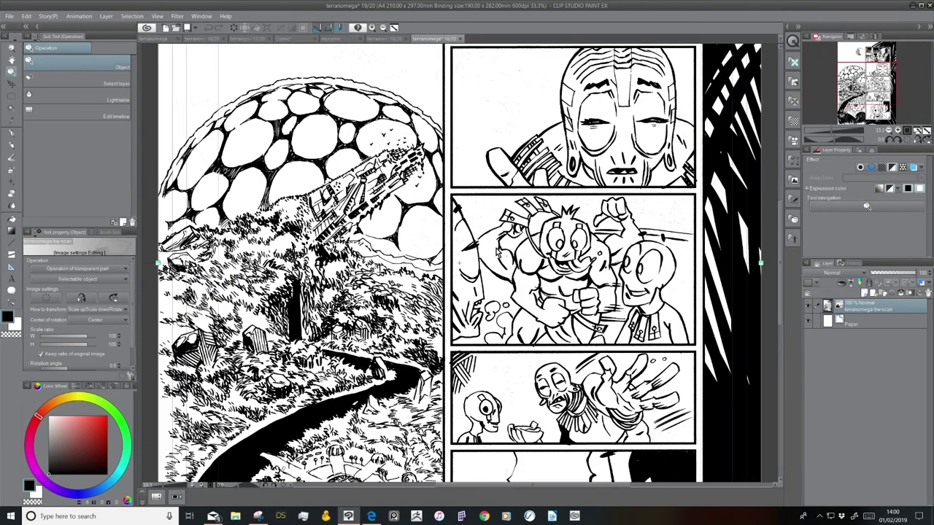
left_click(894, 131)
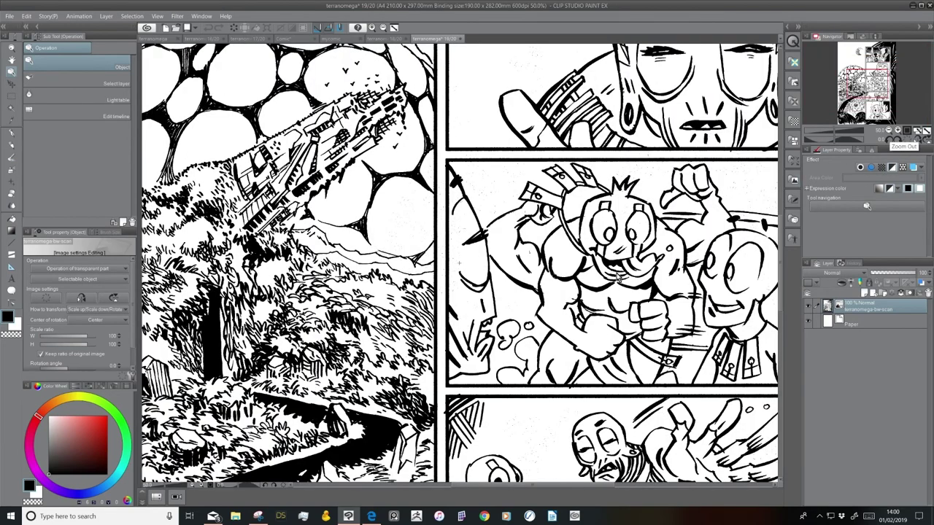
left_click(898, 131)
left_click(897, 131)
scroll(497, 244, "up", 5)
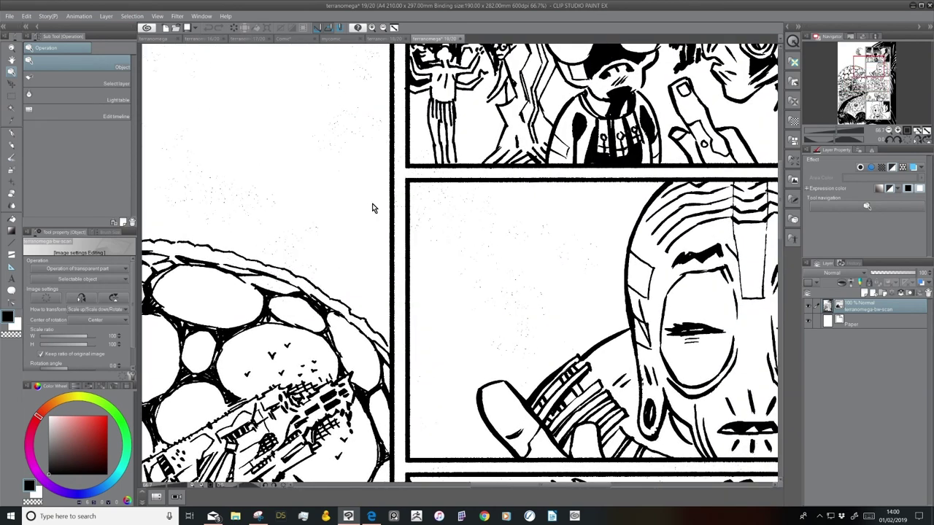
left_click_drag(325, 280, 612, 219)
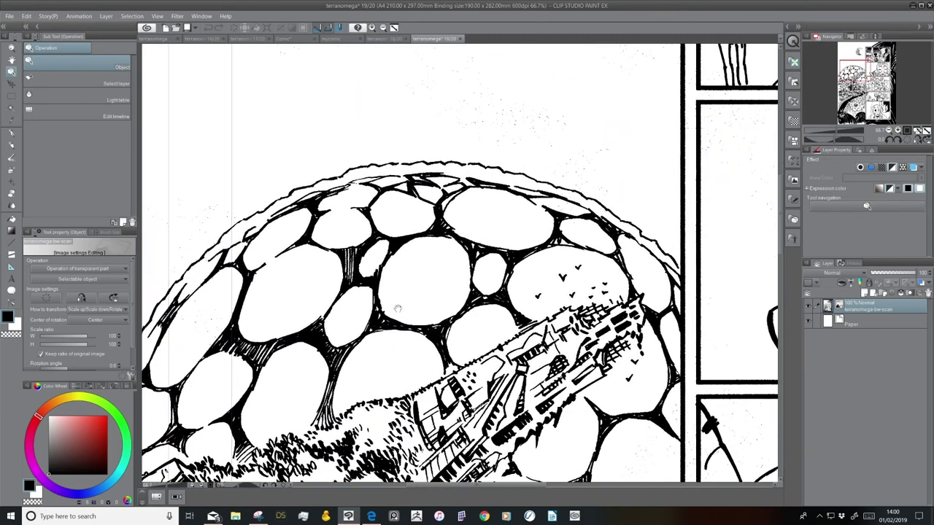
left_click_drag(375, 299, 470, 399)
mouse_move(676, 204)
left_mouse_down()
mouse_move(664, 209)
mouse_move(541, 417)
mouse_move(578, 432)
mouse_move(505, 382)
left_mouse_up()
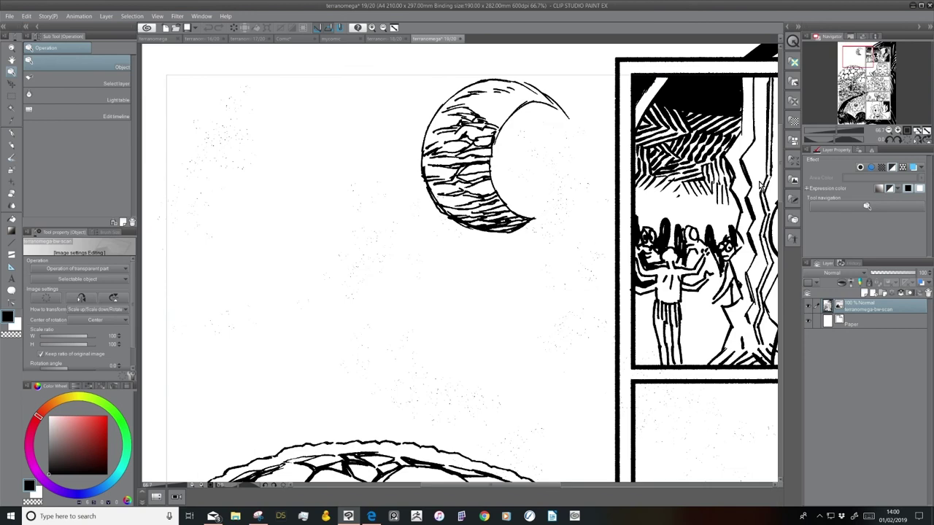
Examine the blank background of the second right-hand panel at high magnification for stray scan specks.
left_click(894, 130)
left_click_drag(589, 399, 463, 368)
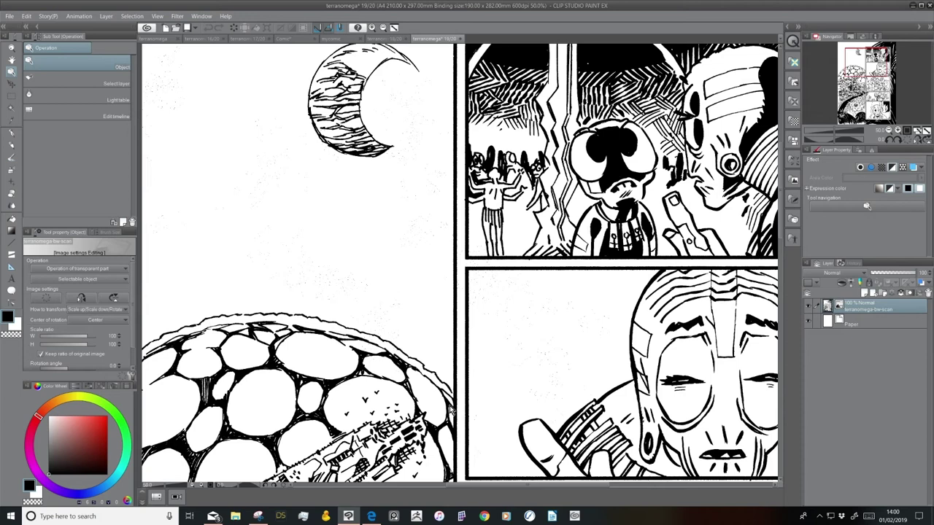
left_click_drag(568, 398, 601, 143)
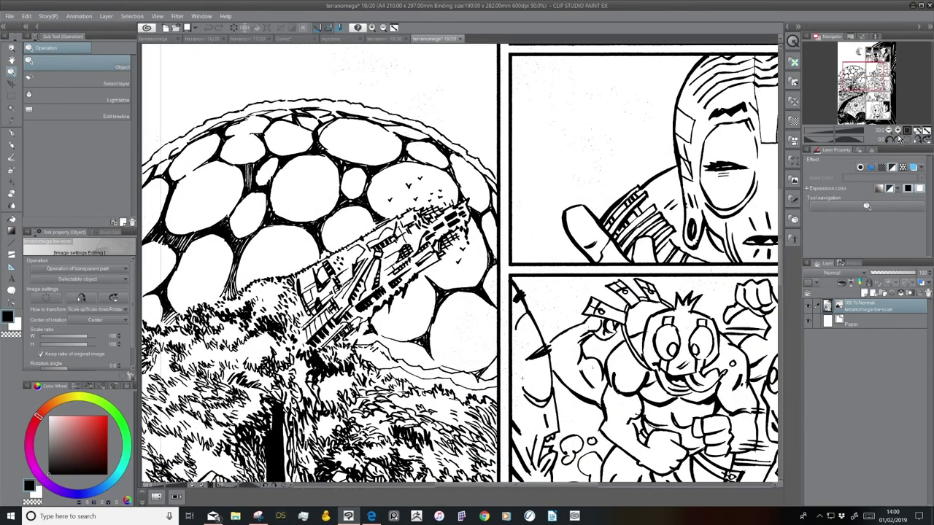
left_click(897, 130)
left_click(897, 130)
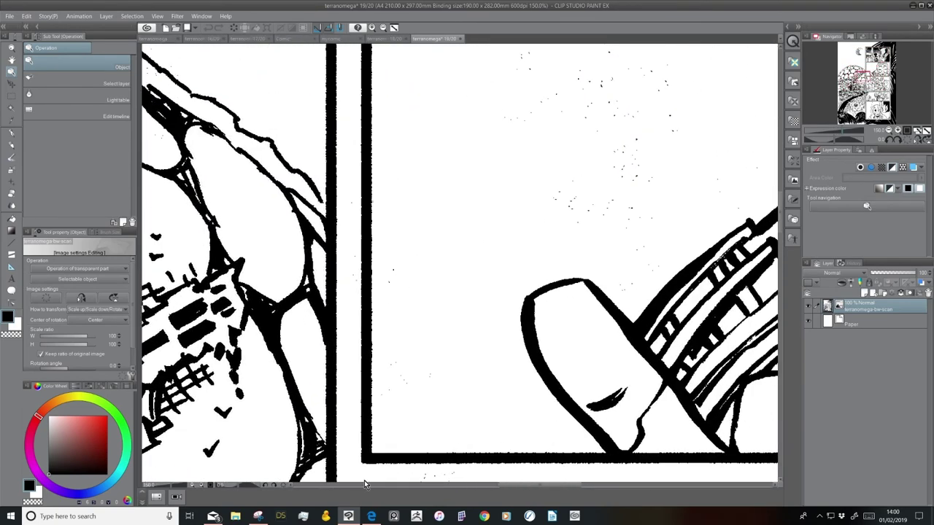
key("ctrl+plus")
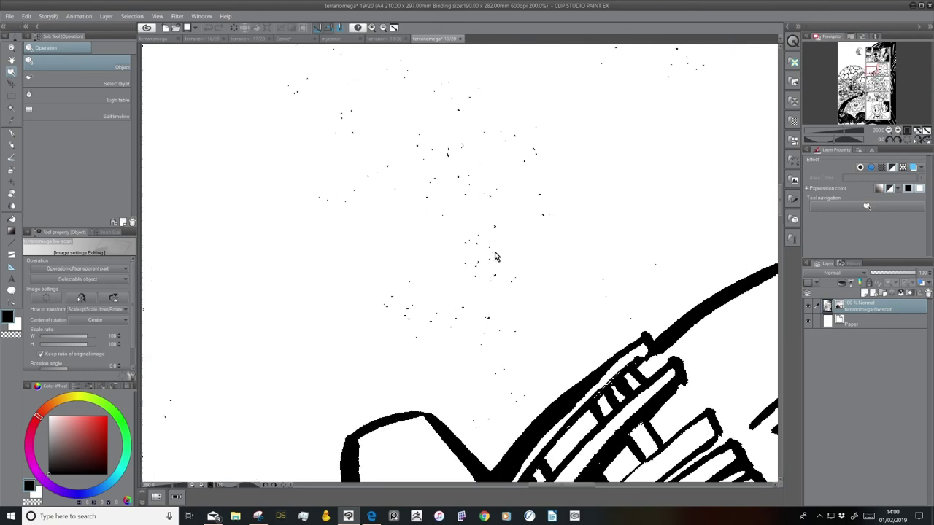
left_click(889, 130)
left_click(889, 130)
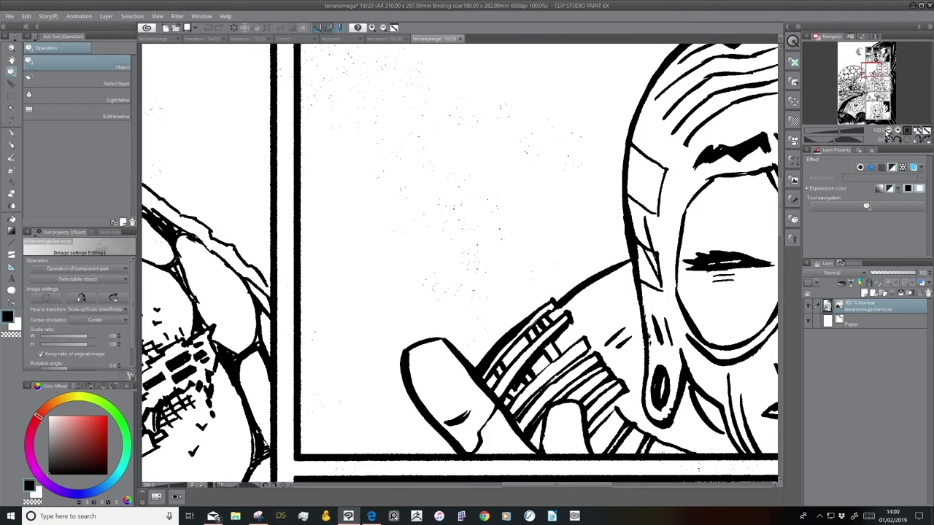
left_click(889, 130)
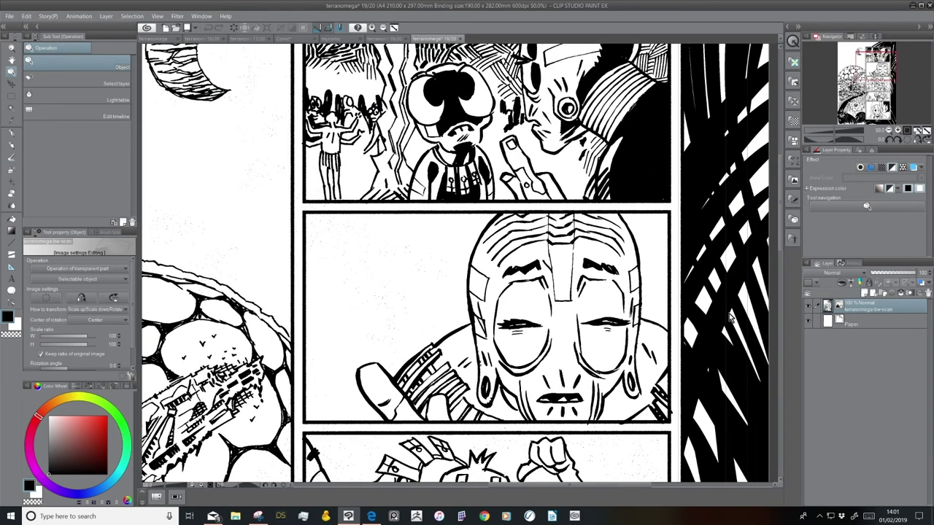
Create a new auto action named Clean up ink scan in the Default set and start recording it.
left_click(205, 17)
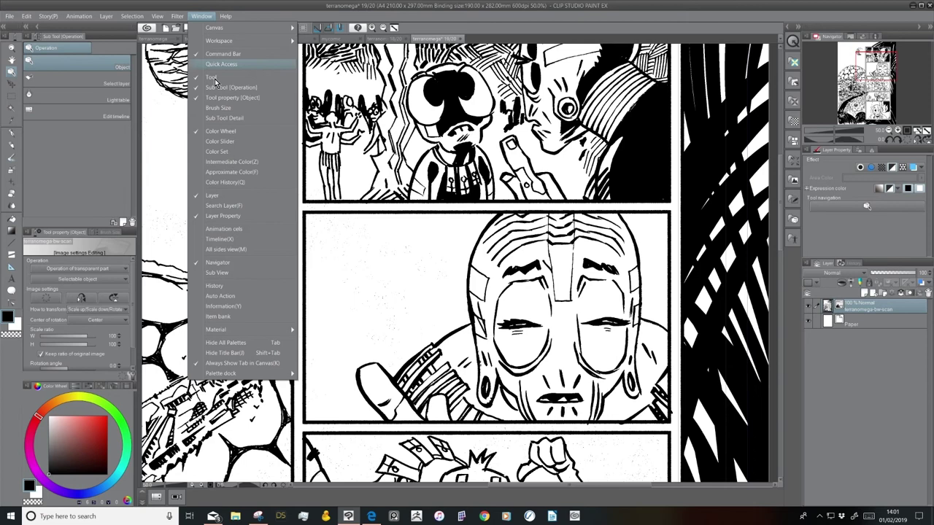
left_click(237, 296)
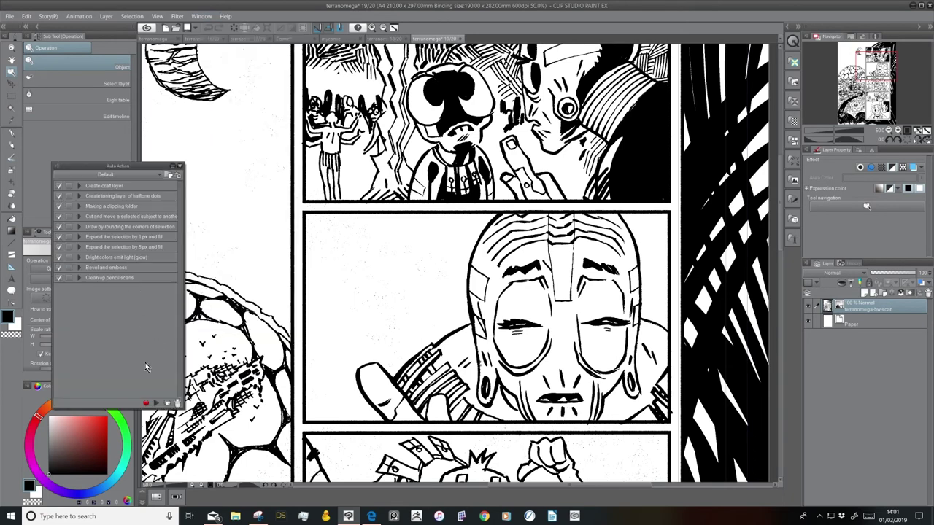
left_click(169, 403)
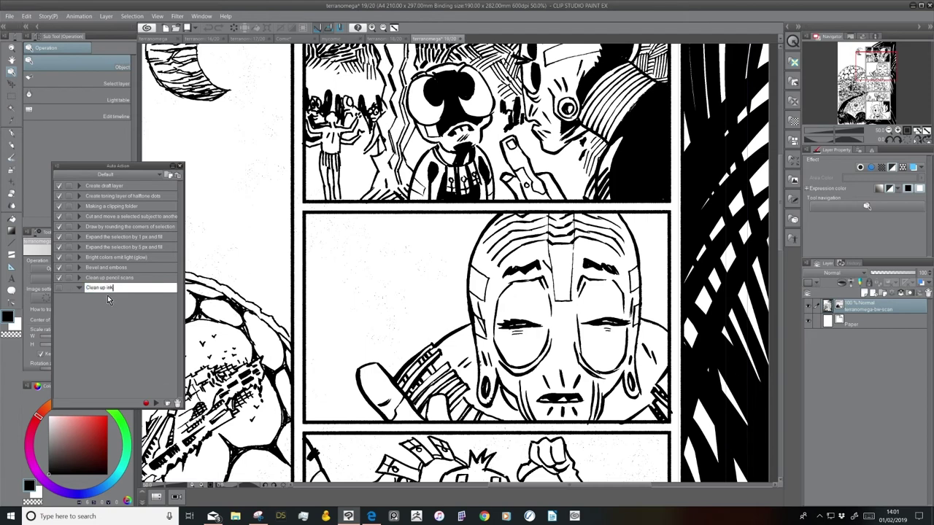
key("Return")
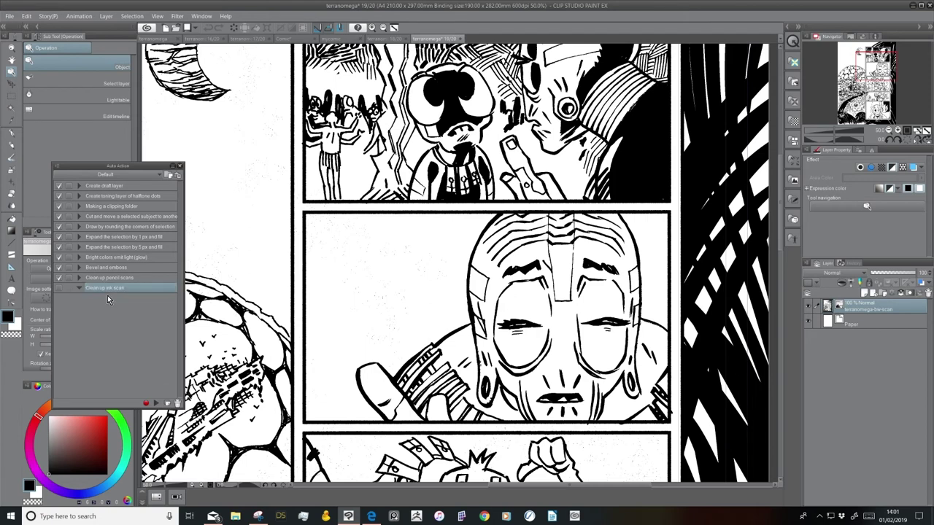
left_click(146, 404)
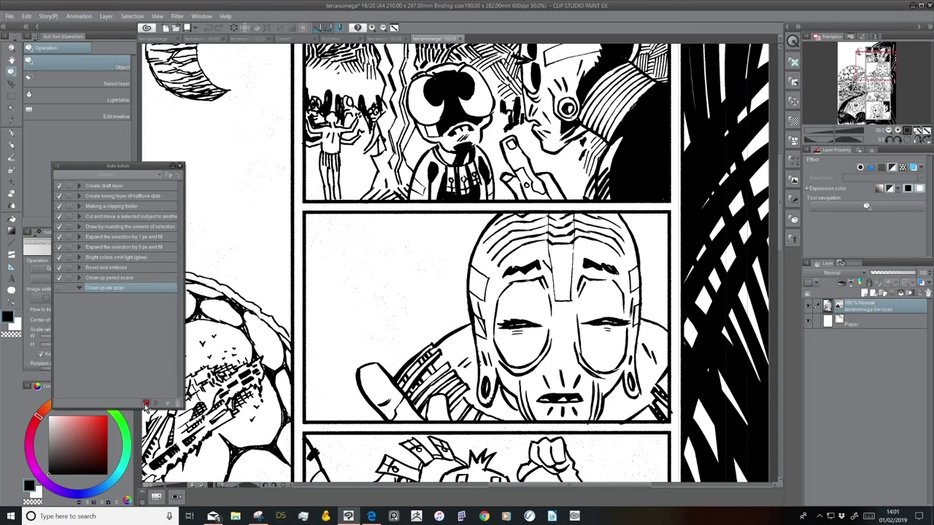
Rasterize the ink scan layer and set its expression color to Monochrome while the auto action records.
left_click_drag(507, 221, 511, 245)
right_click(831, 307)
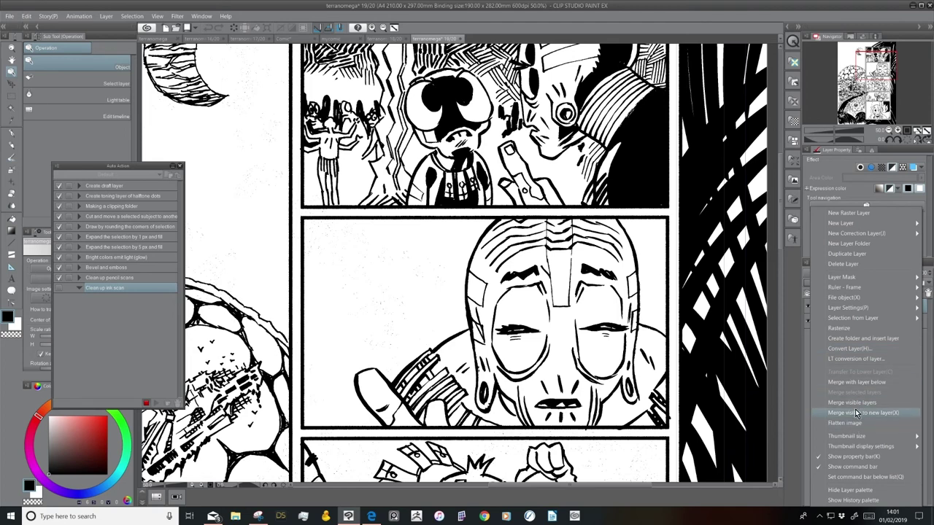
left_click(845, 328)
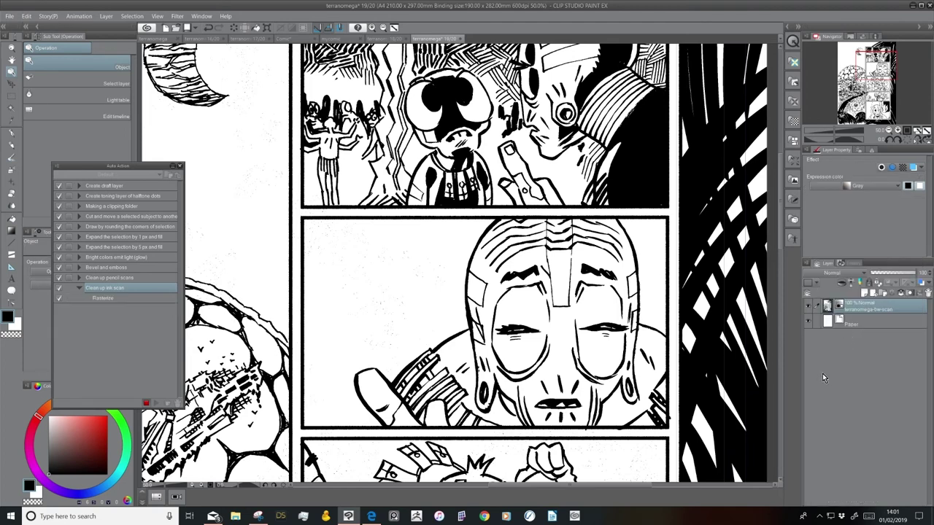
left_click(867, 186)
left_click(847, 222)
Rename the rasterized scan layer as inks.
double_click(864, 312)
type("Inks")
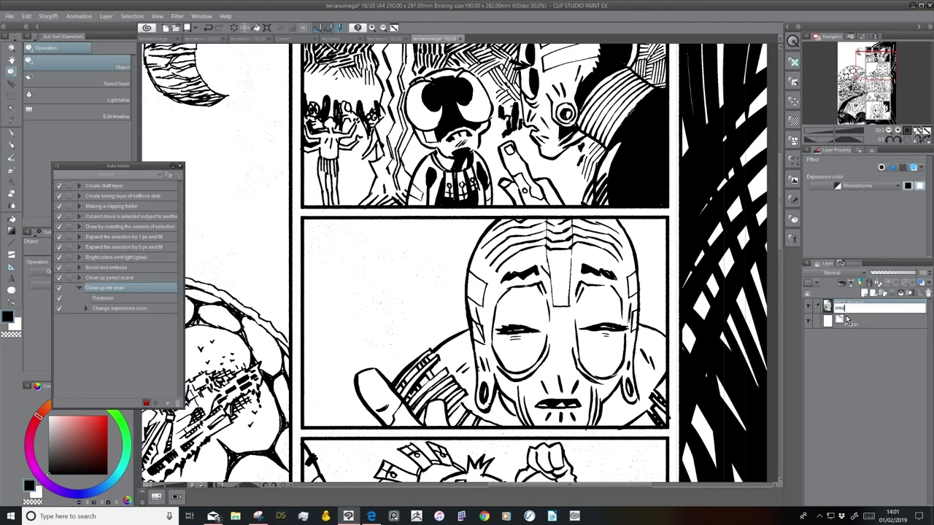
key("Return")
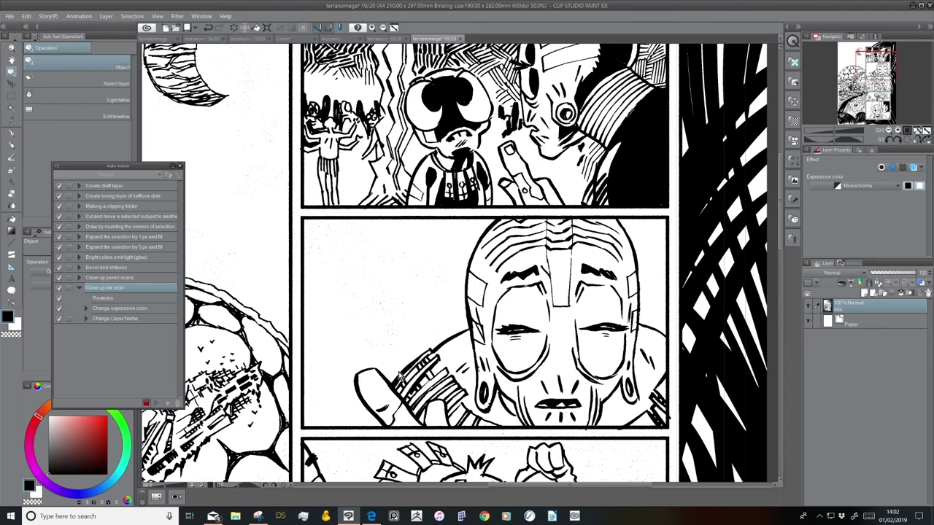
Recolor the Paper layer to dusty pink (hex B98E8E) and check it by hiding and reshowing the inks layer.
left_click(862, 323)
left_click(808, 322)
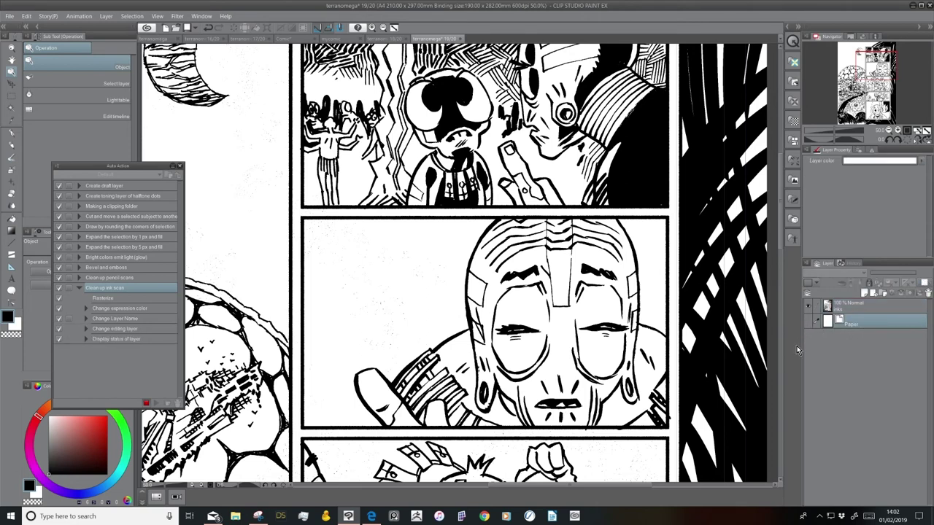
left_click(809, 321)
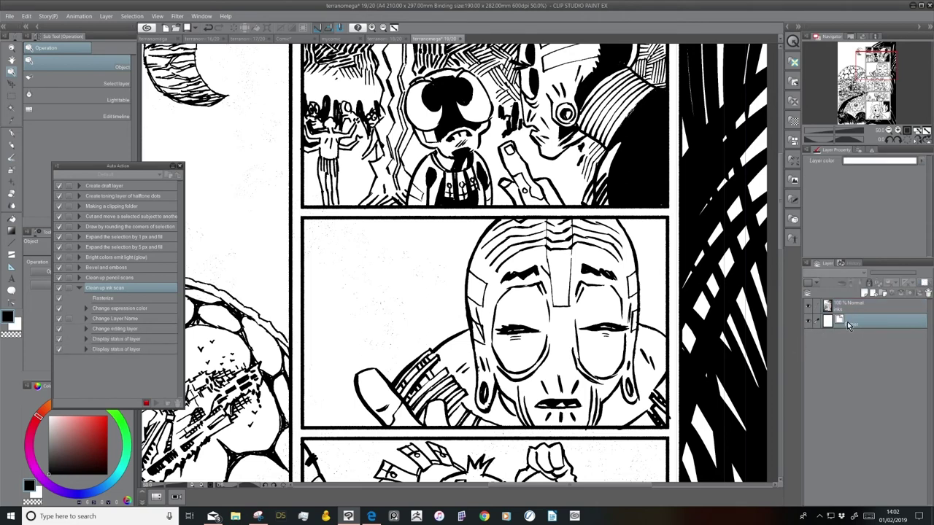
double_click(828, 322)
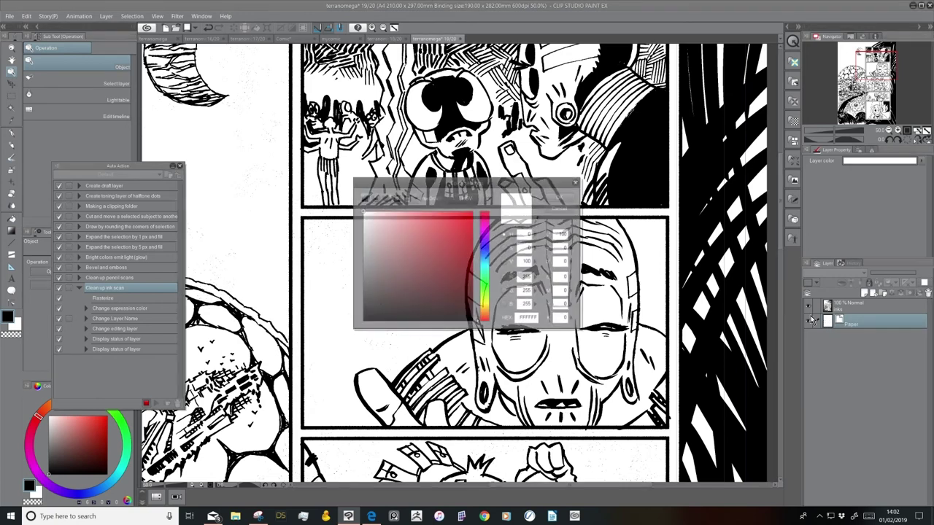
left_click(390, 240)
left_click(560, 197)
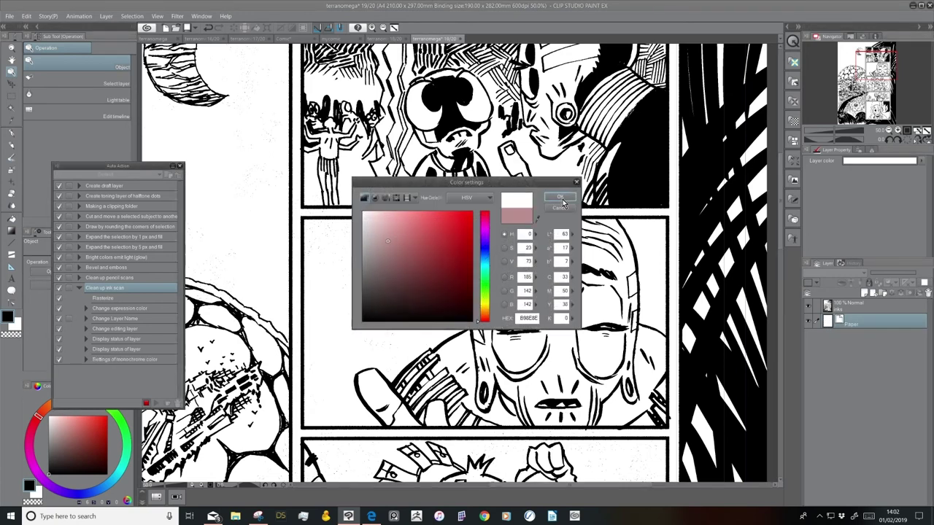
left_click(808, 307)
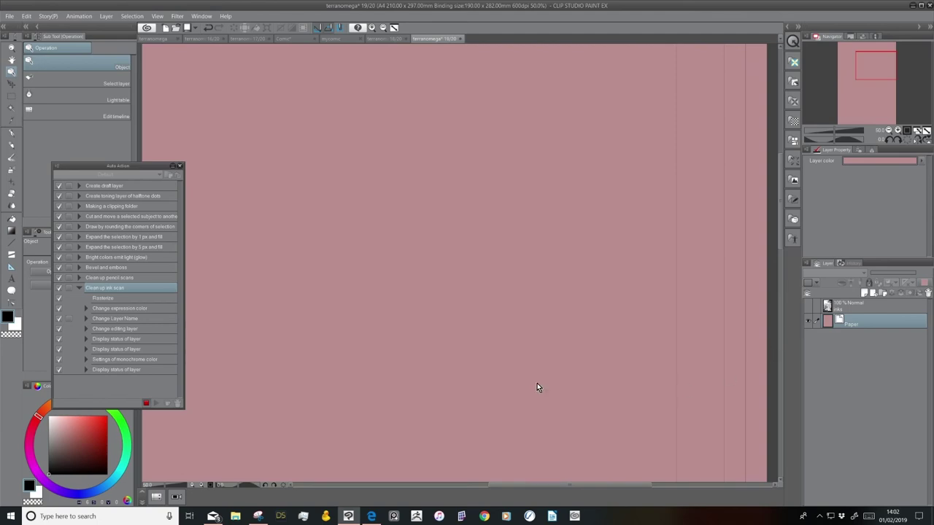
left_click(809, 308)
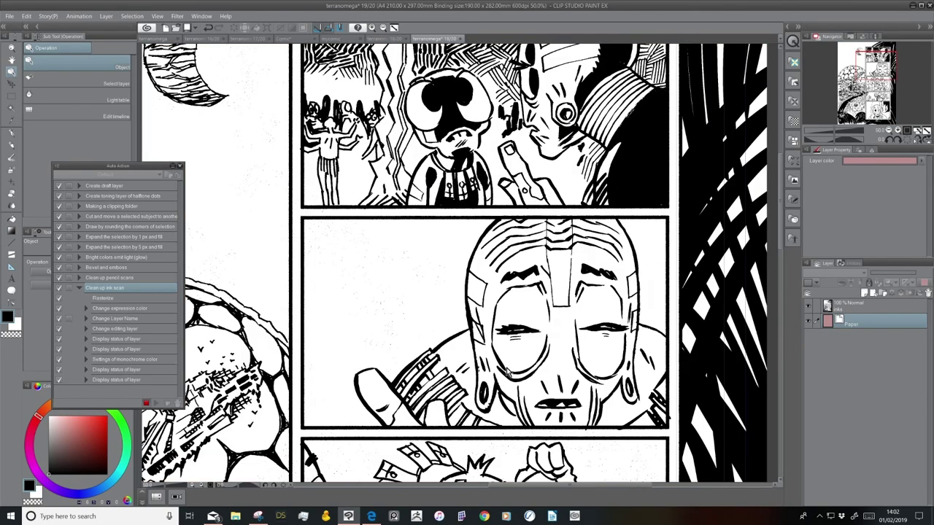
Drop white from the inks layer's monochrome expression color, keeping only black, and apply the previewed color.
left_click(845, 309)
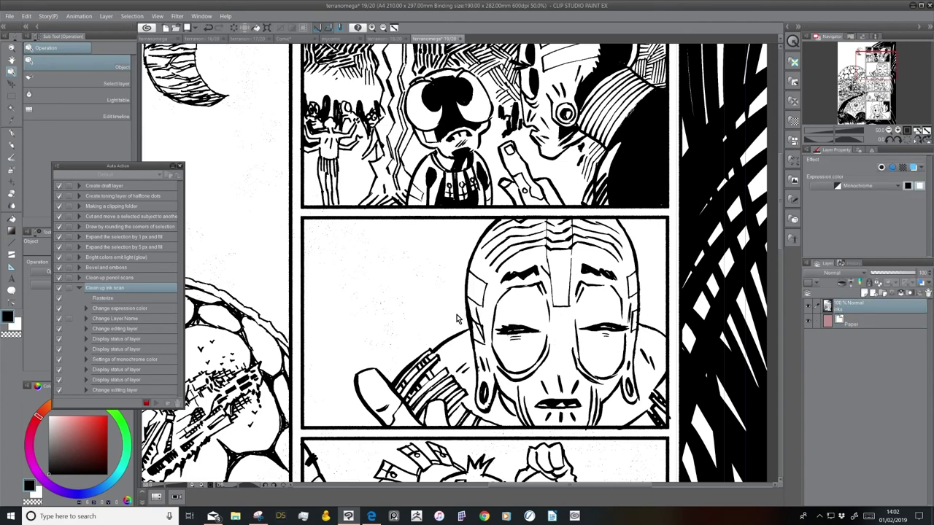
left_click_drag(448, 245, 431, 269)
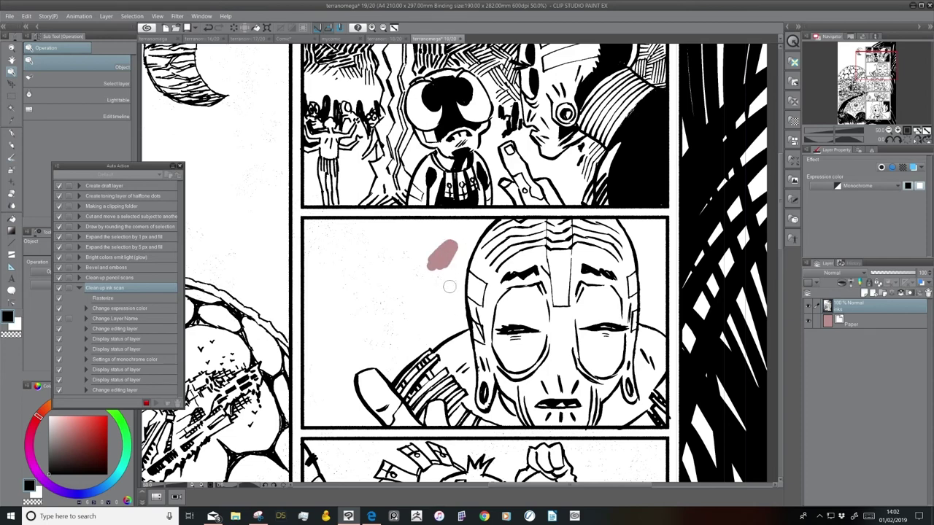
key("ctrl+z")
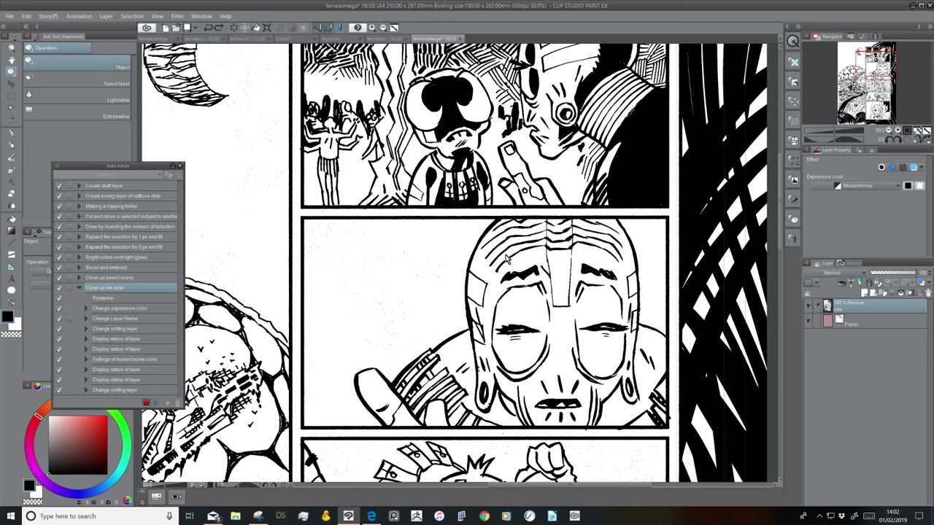
left_click(908, 188)
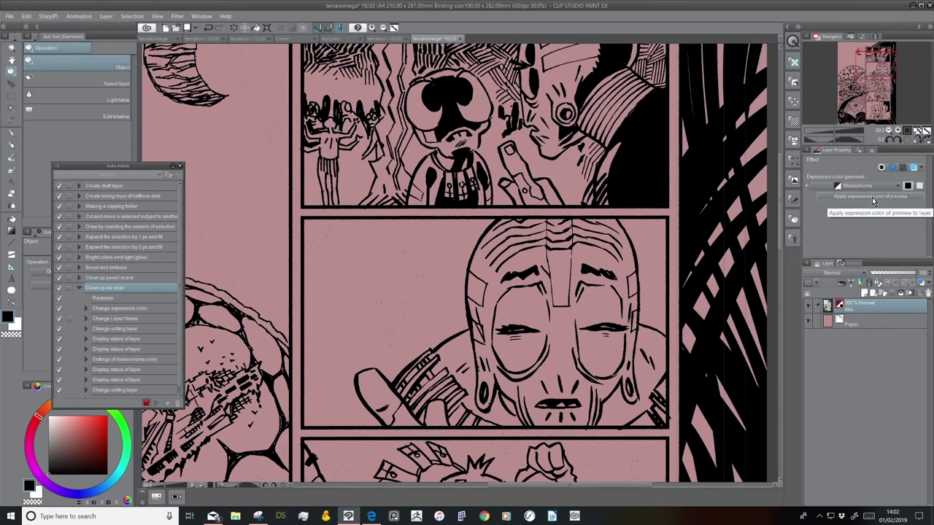
left_click(918, 187)
left_click(908, 188)
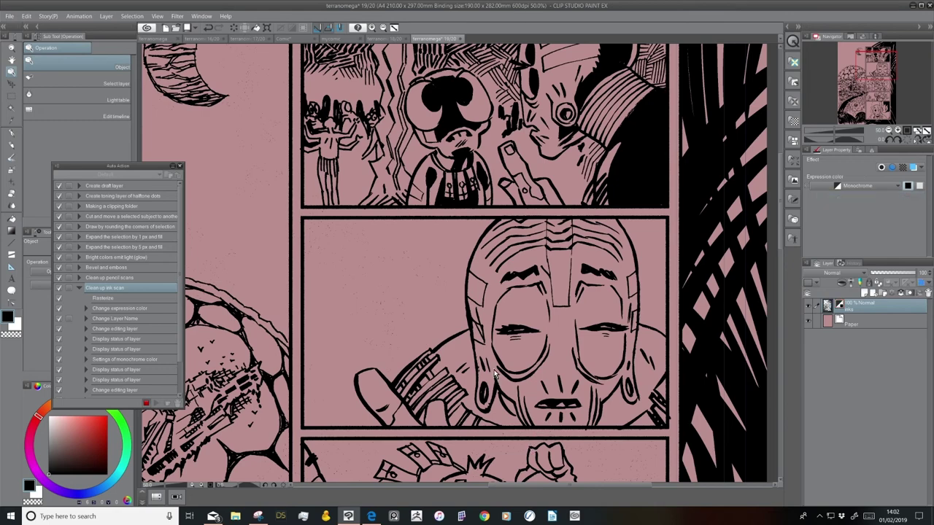
Open the Remove dust filter for the inks layer and move its dialog clear of the second right-hand panel's background.
scroll(542, 286, "up", 4)
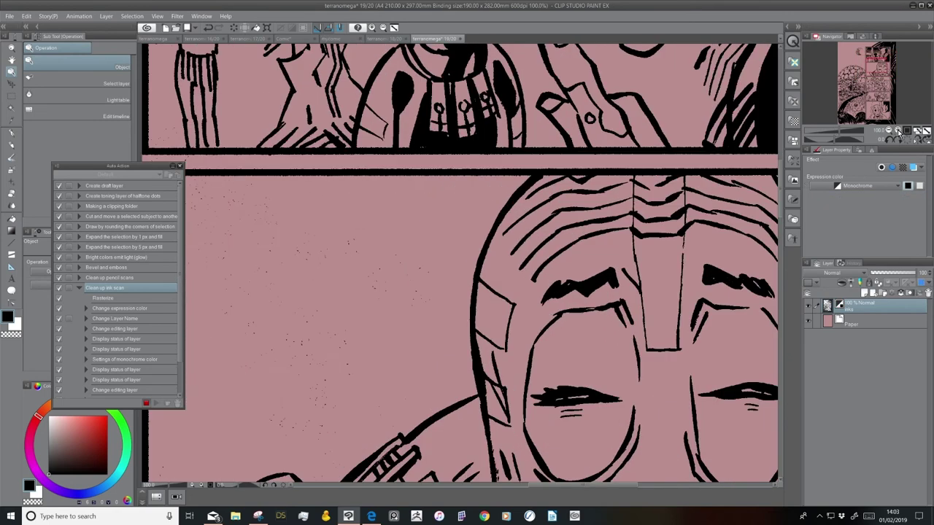
scroll(483, 313, "down", 3)
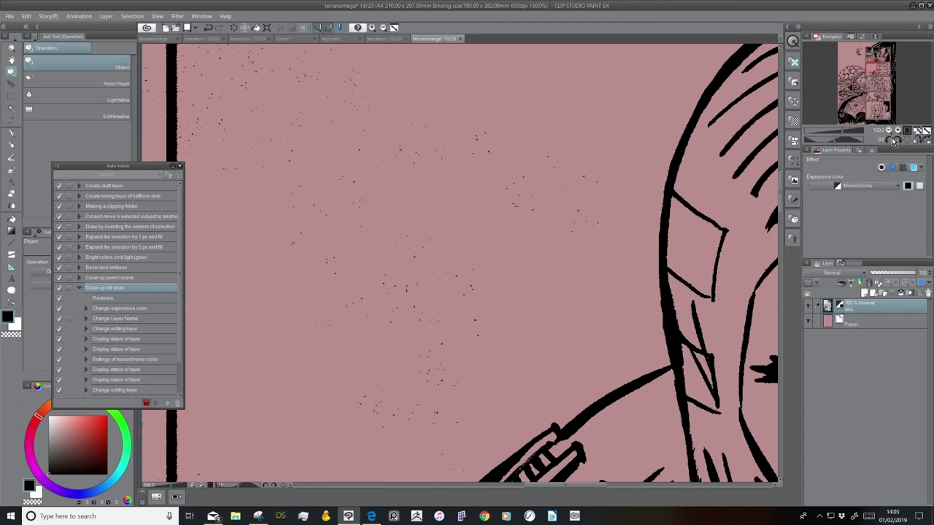
left_click(889, 134)
left_click(889, 134)
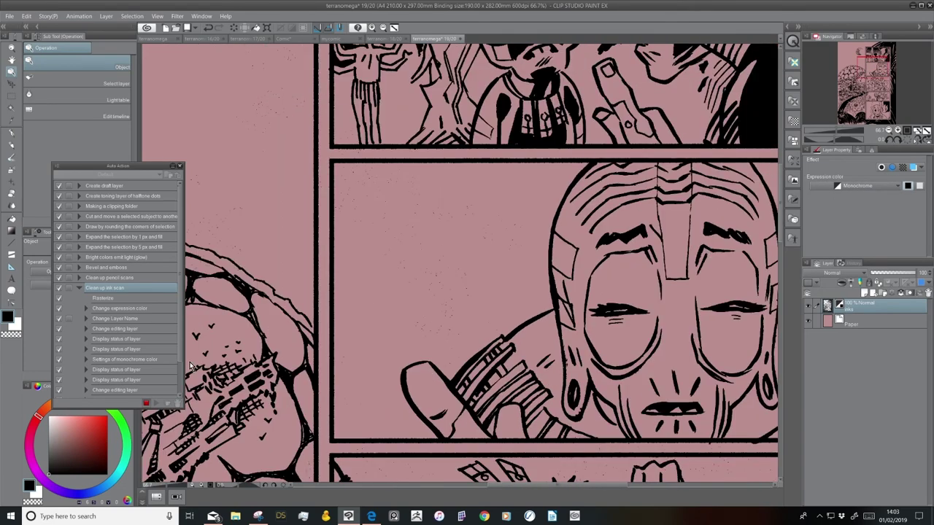
scroll(181, 368, "down", 2)
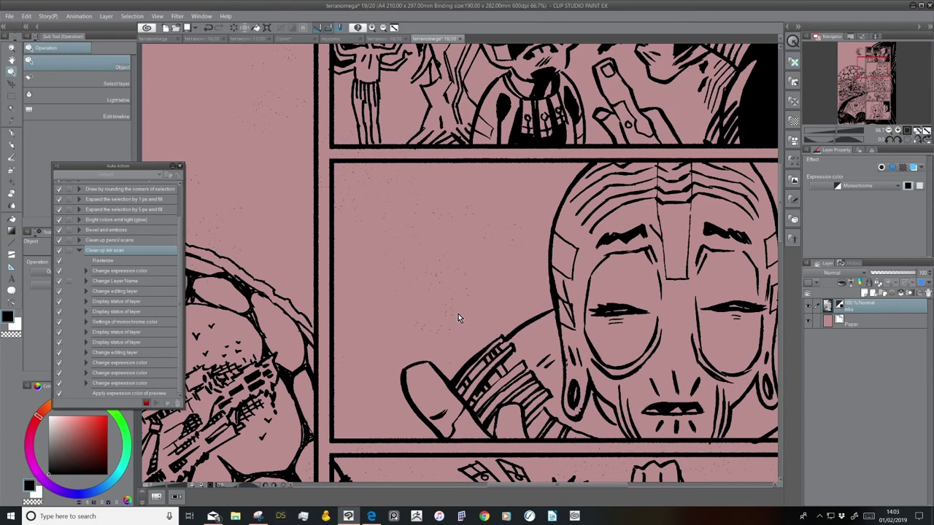
left_click(179, 17)
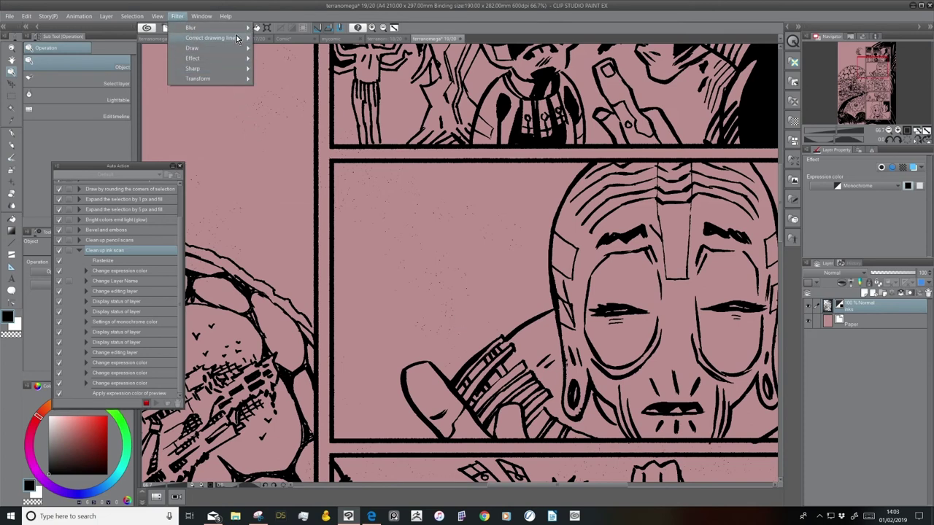
mouse_move(243, 38)
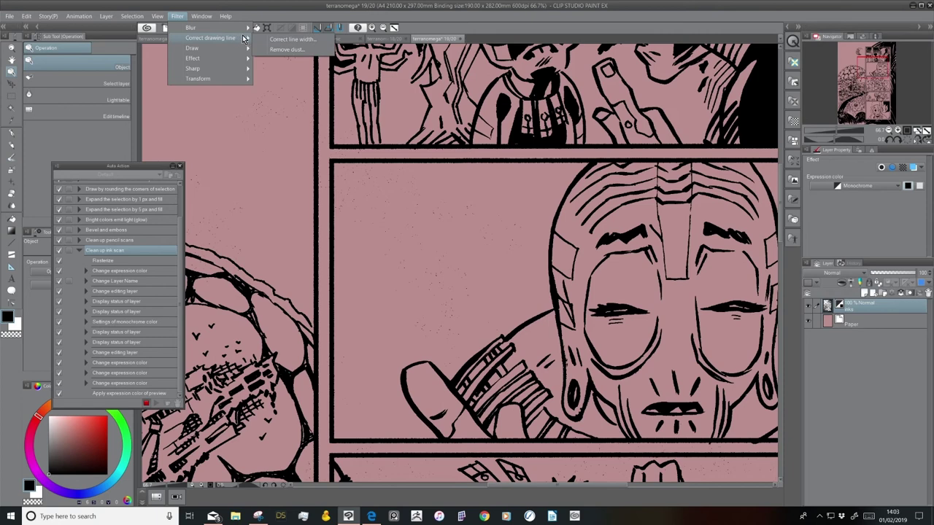
left_click(287, 50)
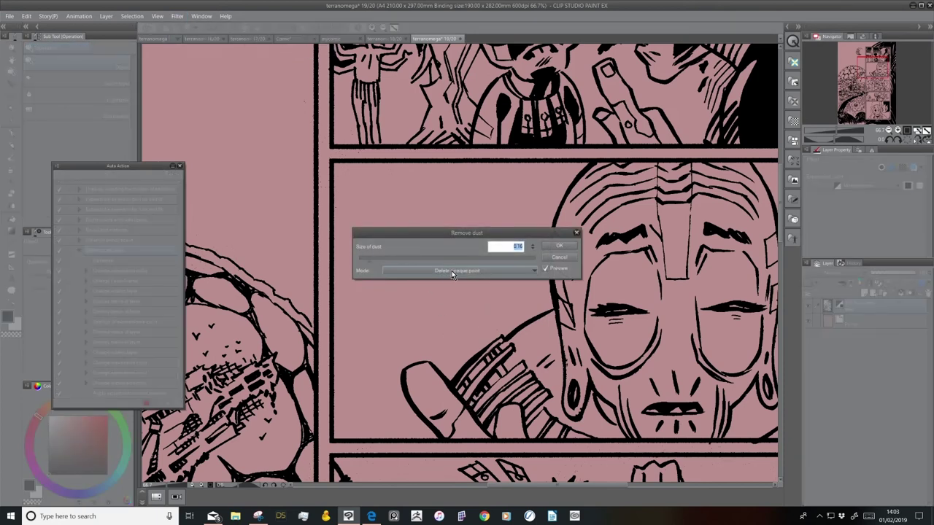
left_click_drag(464, 235, 457, 342)
left_click(540, 376)
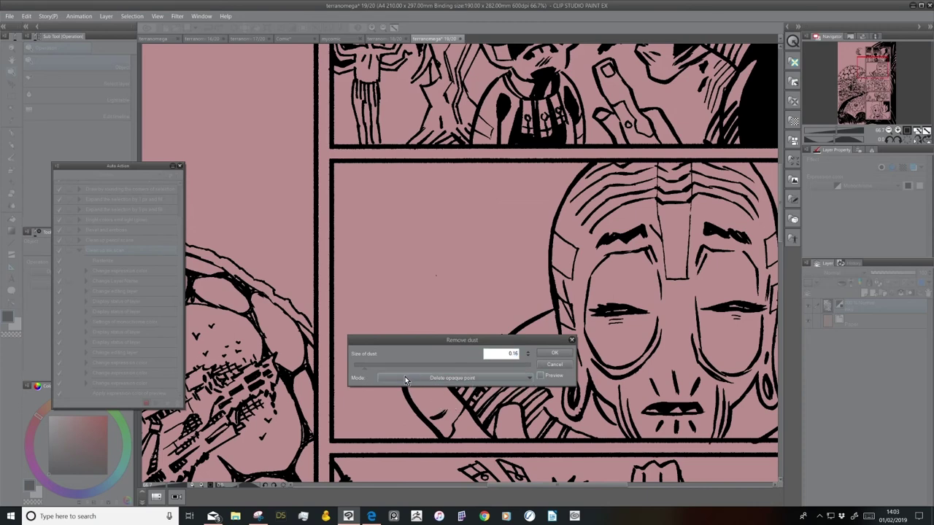
Try a dust size of 0.11 in Delete opaque point mode and compare the panel with and without the preview.
left_click(360, 366)
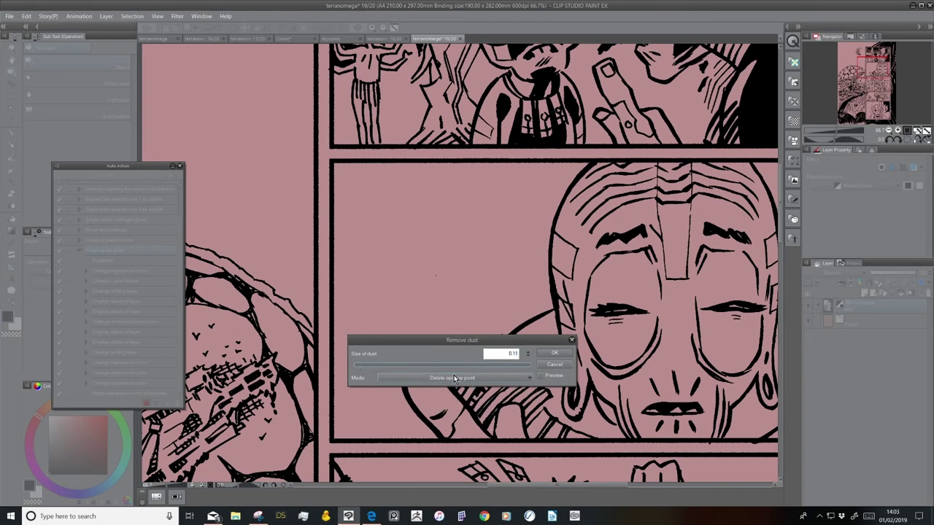
left_click(541, 376)
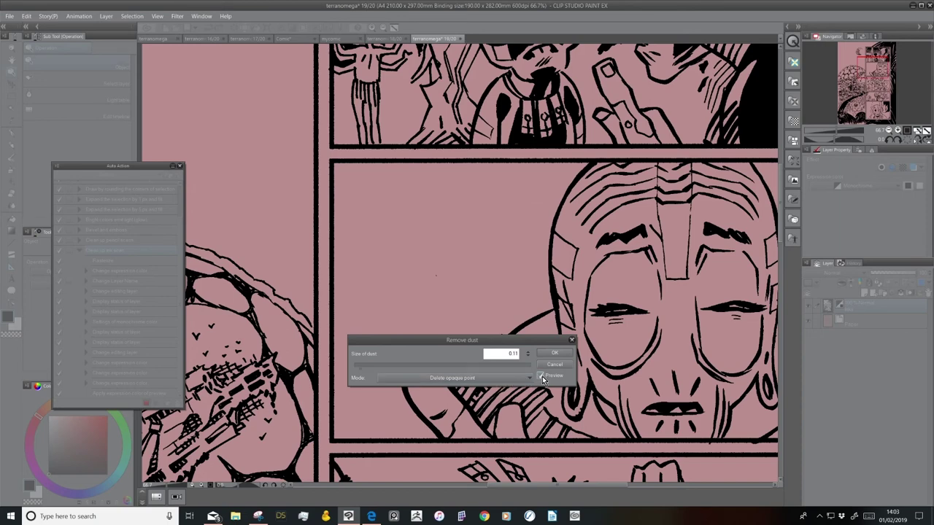
left_click(541, 377)
left_click(541, 376)
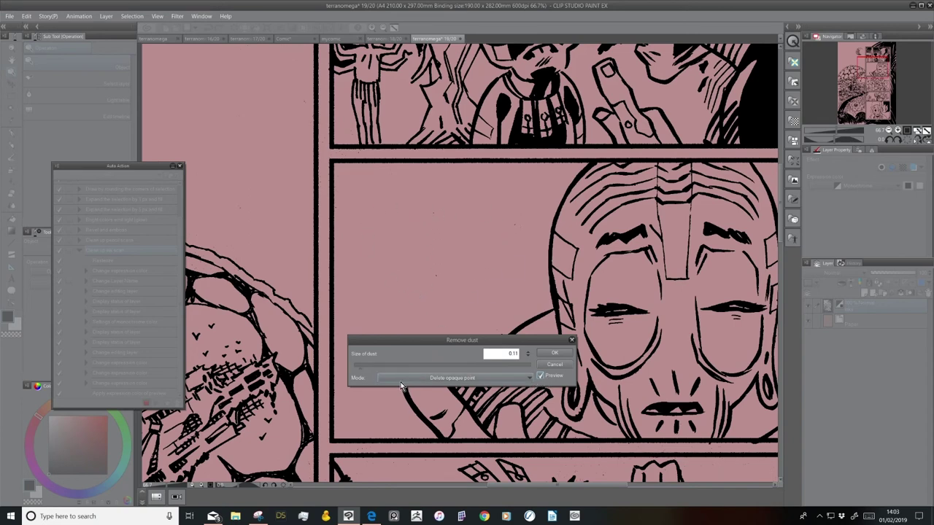
left_click(897, 131)
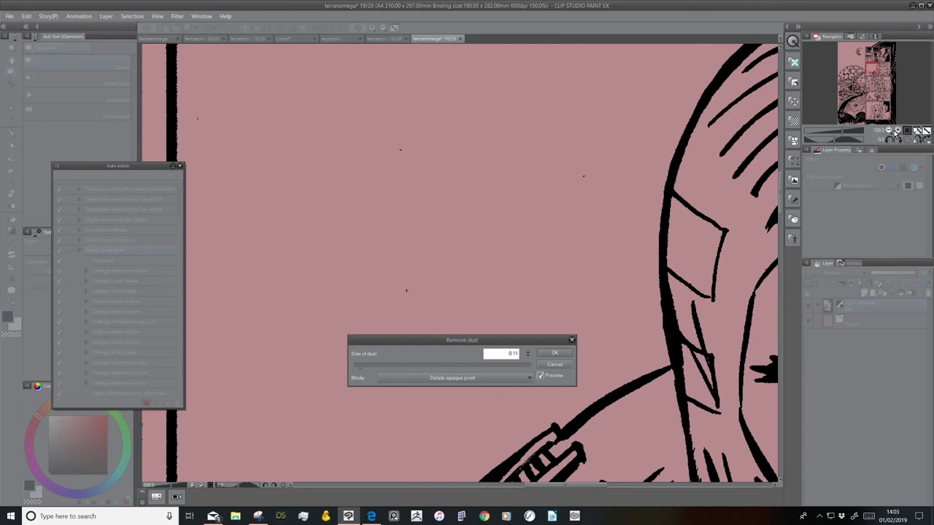
left_click(541, 377)
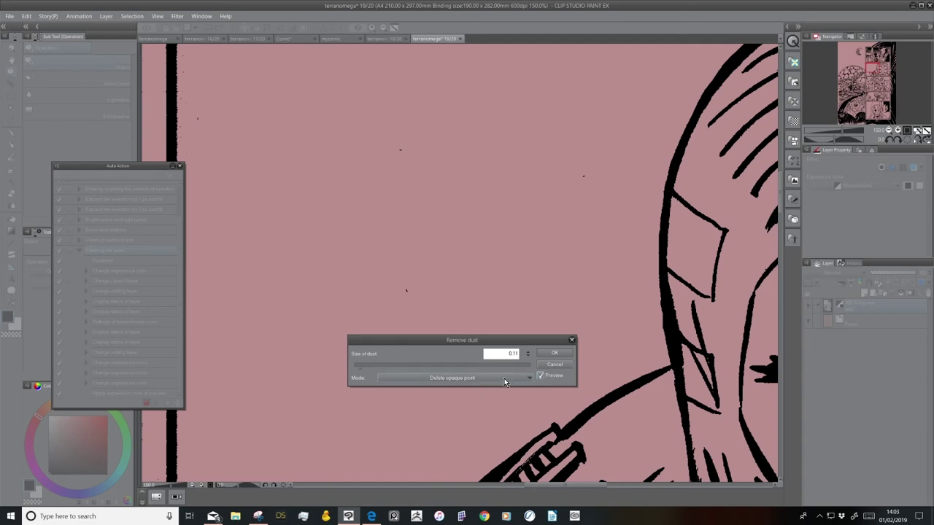
Try a dust size of 0.23 and compare the preview around the moon drawing.
left_click(367, 370)
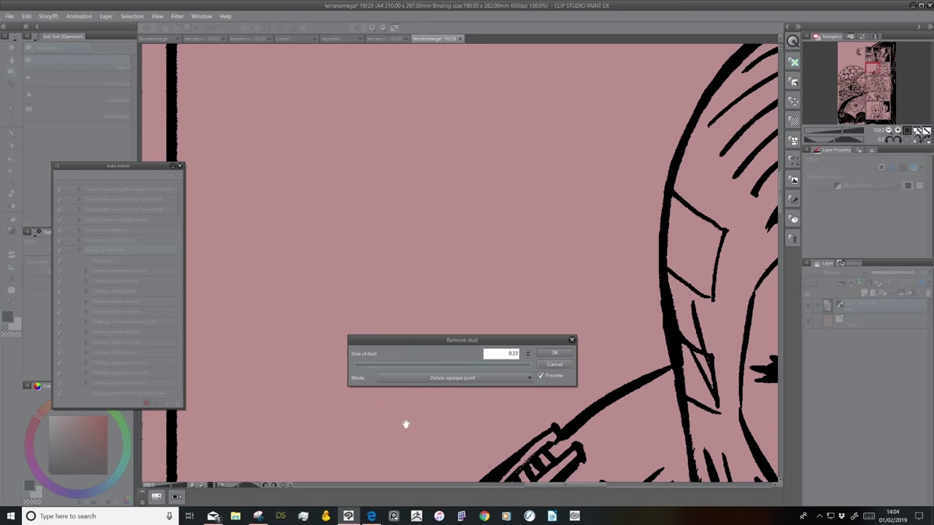
left_click(889, 131)
left_click(889, 131)
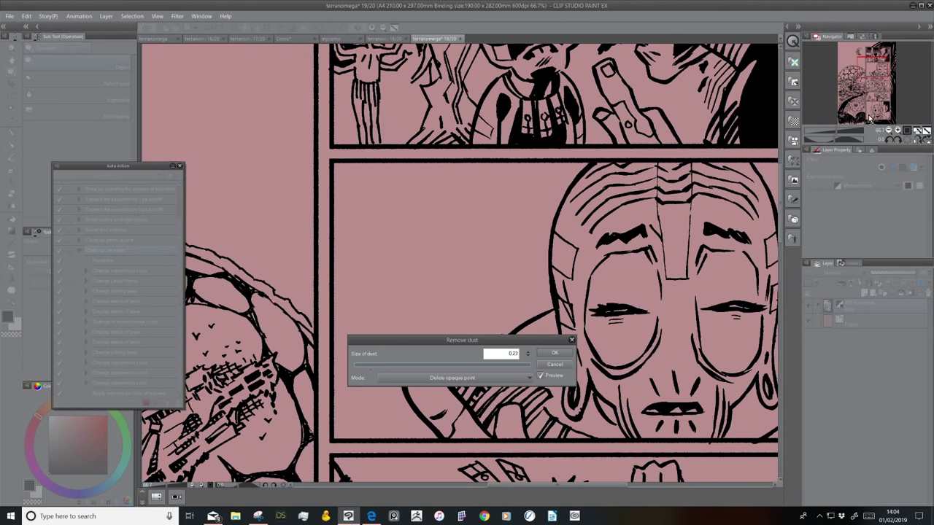
left_click_drag(869, 68, 859, 57)
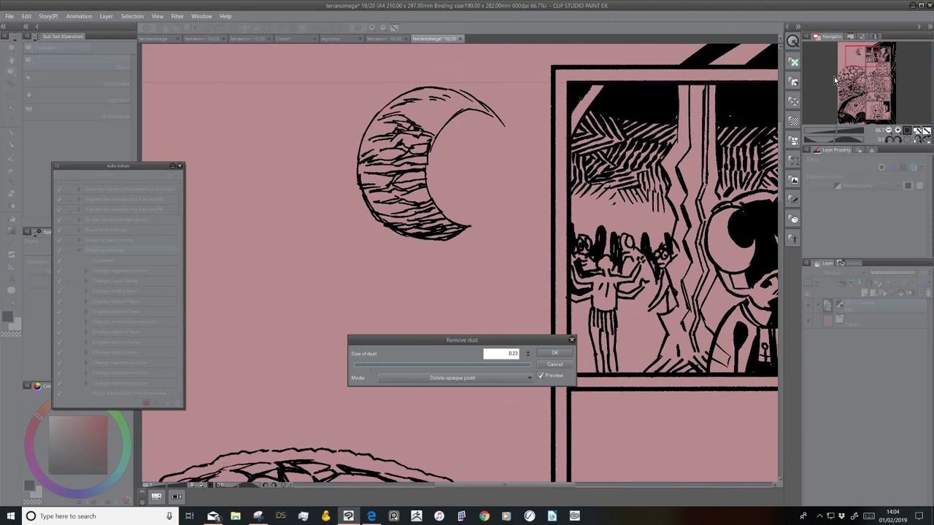
left_click(541, 376)
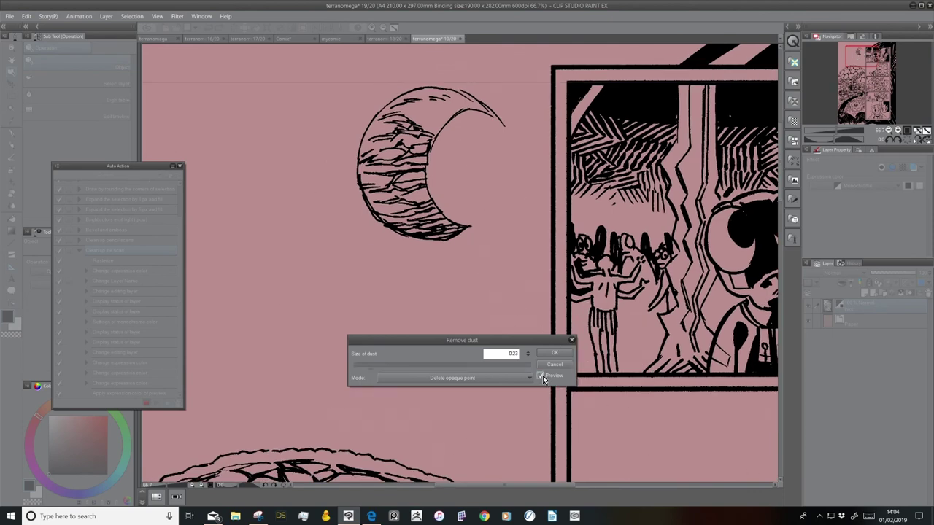
left_click(541, 375)
Apply the Remove dust filter with a dust size of 0.16 and stop recording the auto action.
left_click_drag(370, 372, 366, 373)
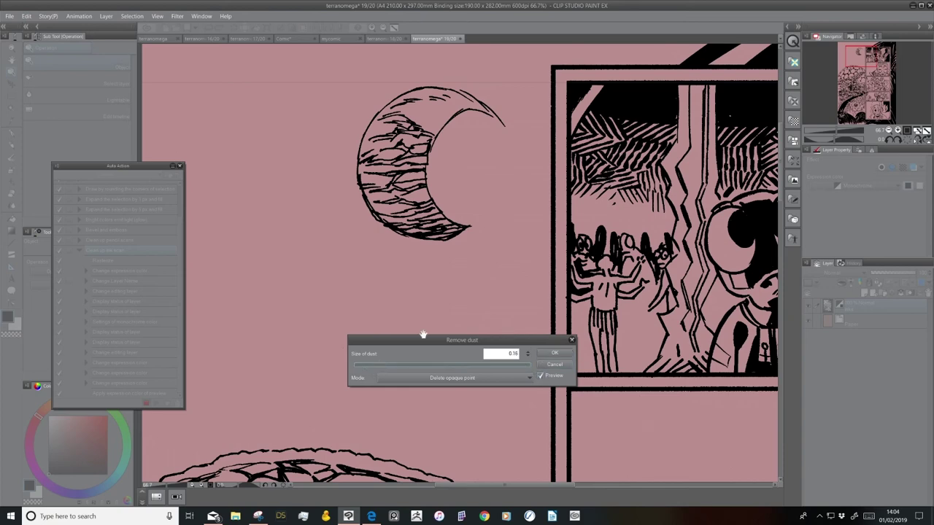
left_click(553, 356)
mouse_move(881, 85)
left_mouse_down()
mouse_move(865, 95)
mouse_move(870, 71)
left_mouse_up()
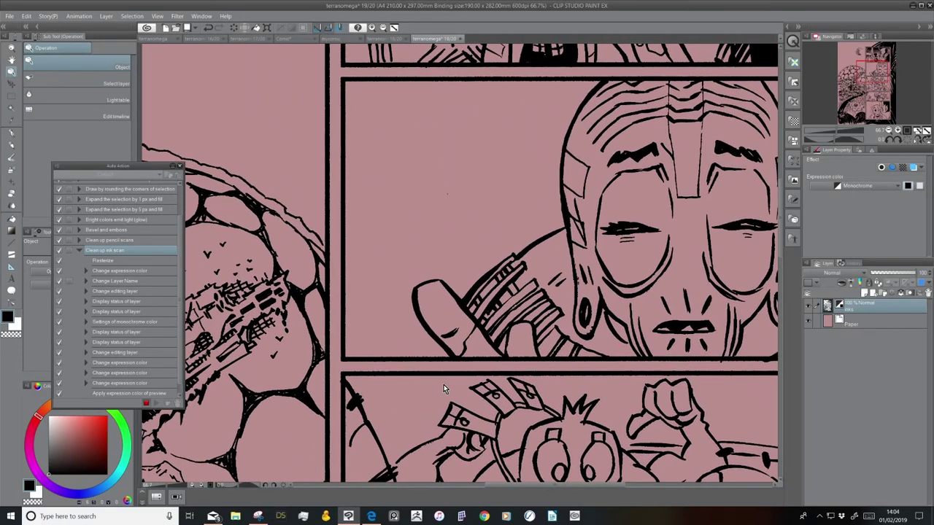
left_click(146, 403)
left_click_drag(151, 167, 269, 54)
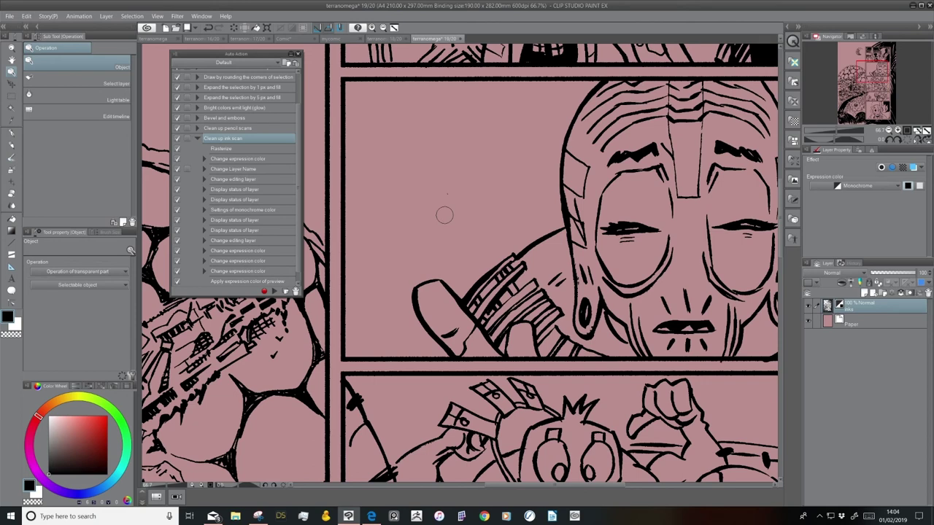
Clear the leftover speck beside the face in the second right-hand panel using the Remove dust tool with its size raised to 1.15.
left_click(12, 303)
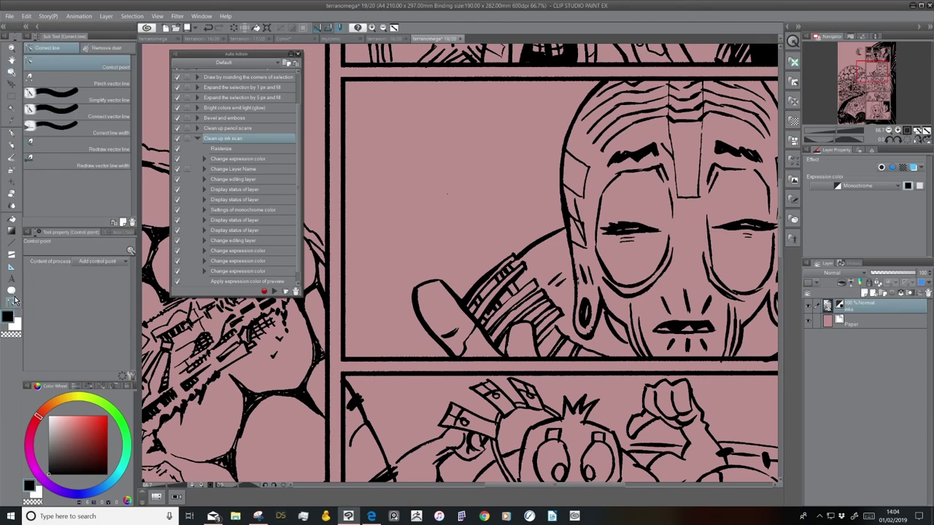
left_click(114, 49)
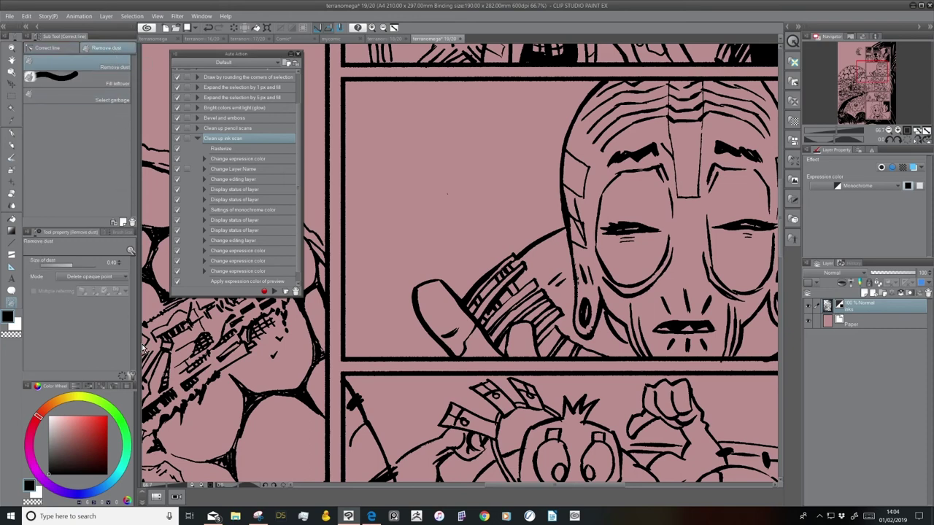
left_click_drag(431, 166, 481, 244)
left_click_drag(70, 264, 82, 263)
left_click_drag(420, 155, 487, 247)
Try the Remove dust tool over the small birds above the city in the dome, and undo the removal.
left_click_drag(371, 392, 587, 257)
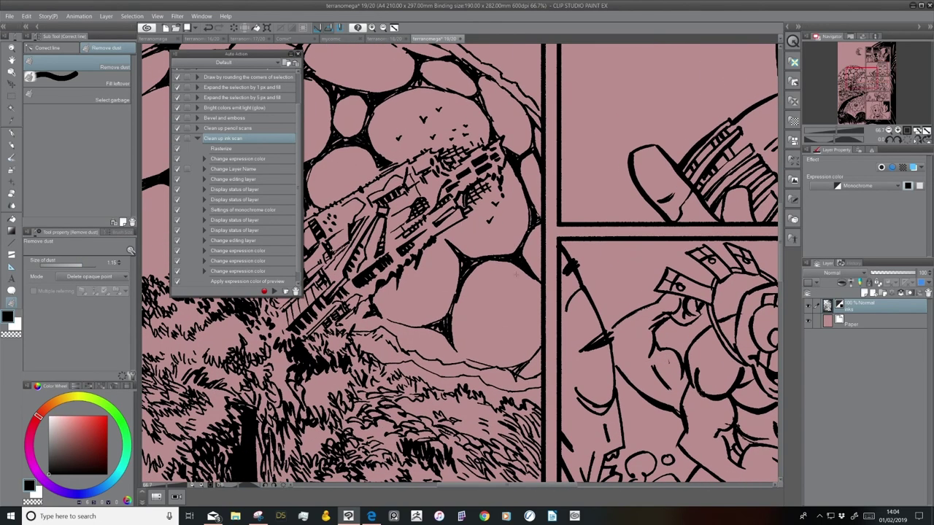
mouse_move(423, 92)
left_mouse_down()
mouse_move(504, 165)
mouse_move(511, 184)
left_mouse_up()
key("ctrl+z")
left_click_drag(460, 120, 602, 317)
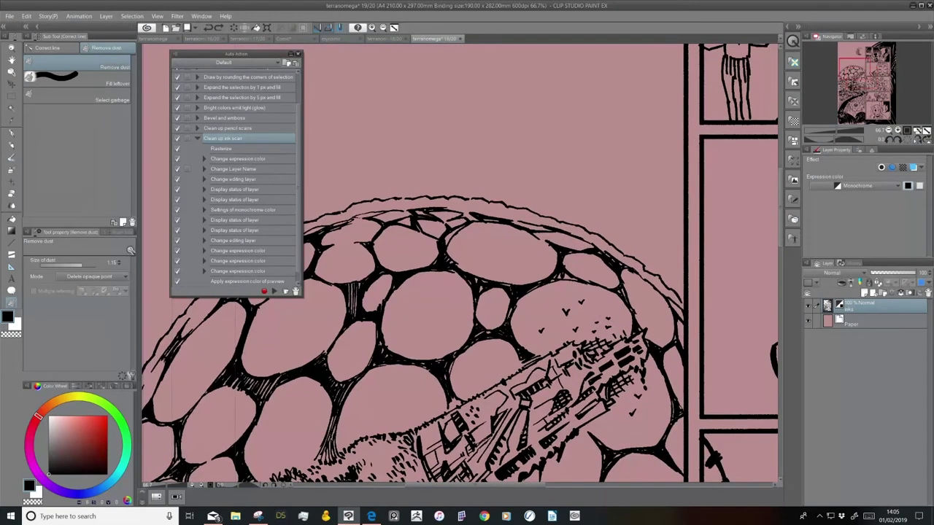
Close the Auto Action palette and look over the cleaned inks, from the moon and panels out to the whole page.
mouse_move(450, 248)
left_mouse_down()
mouse_move(498, 289)
mouse_move(526, 298)
left_mouse_up()
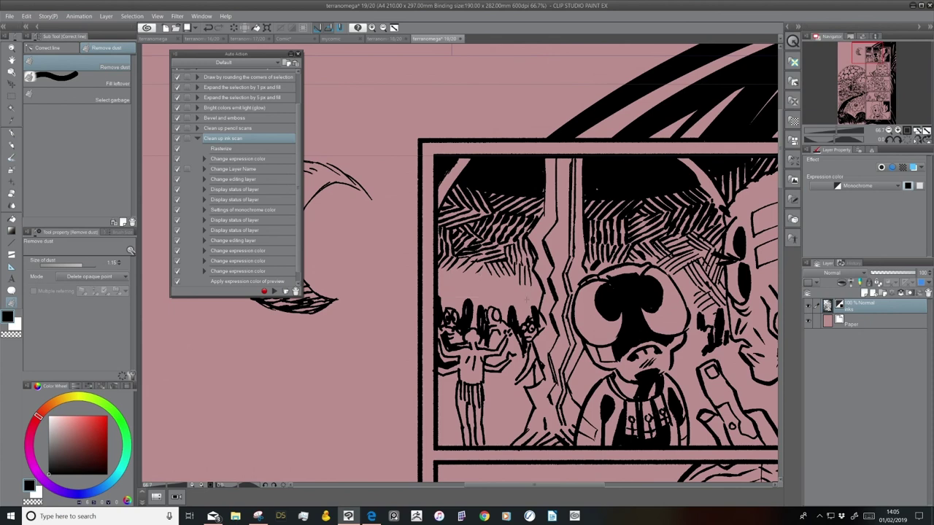
scroll(646, 282, "up", 2)
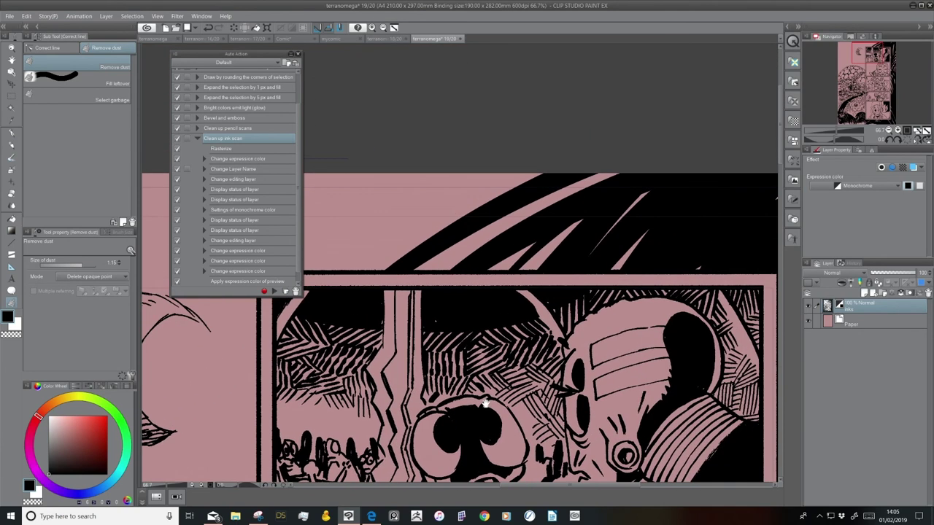
scroll(474, 412, "down", 3)
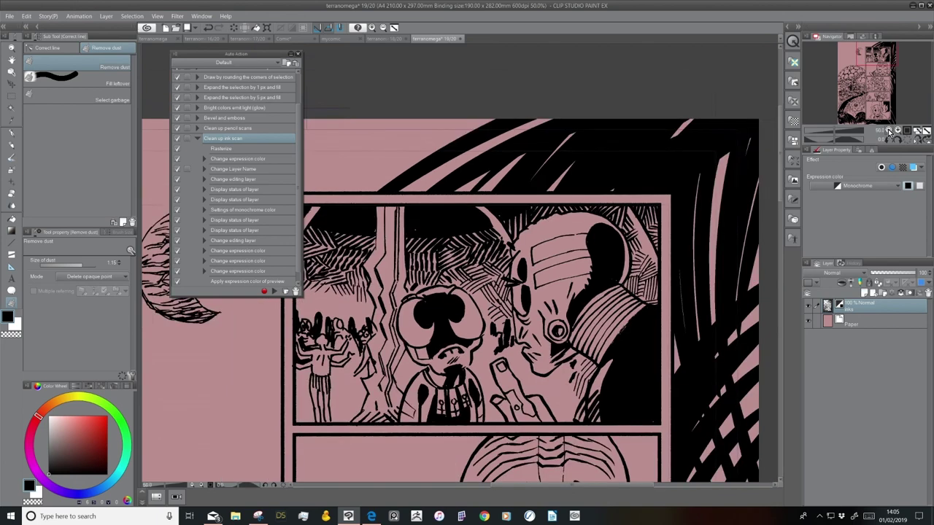
left_click_drag(474, 412, 612, 257)
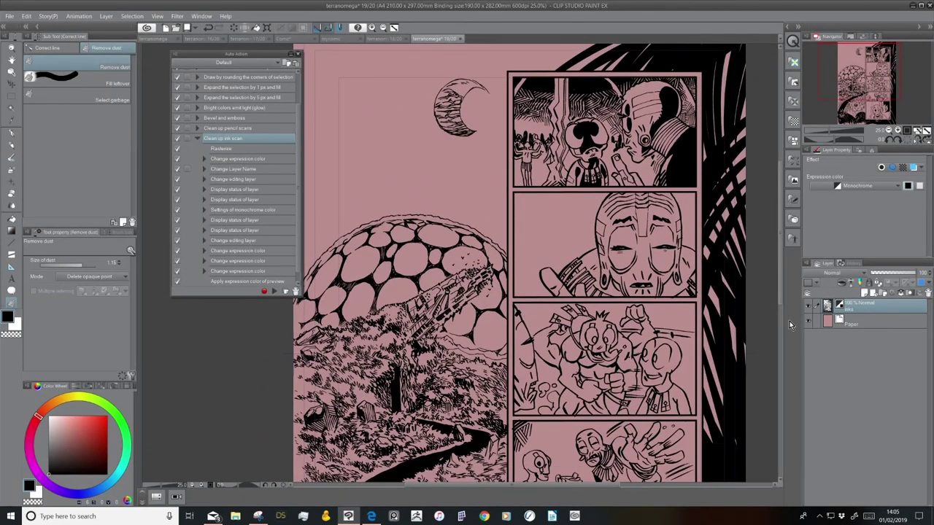
left_click(298, 57)
left_click_drag(619, 325, 599, 282)
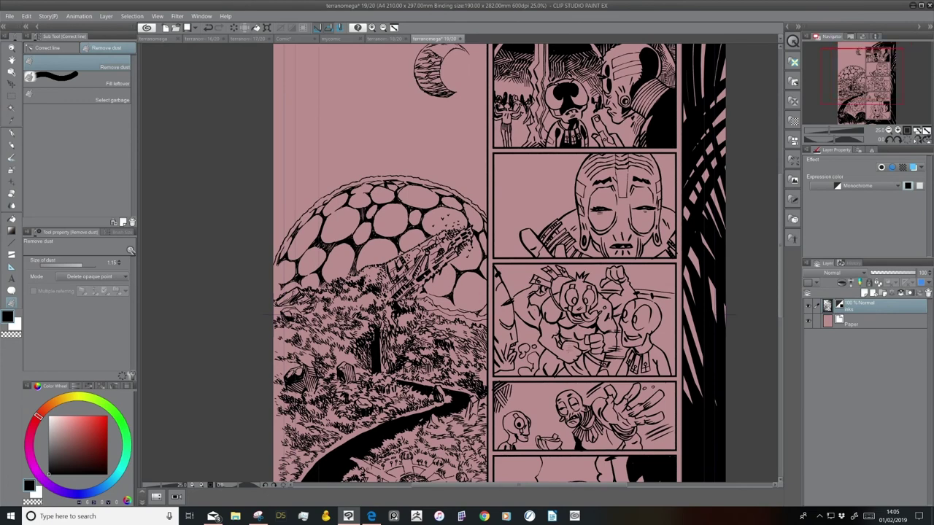
left_click_drag(567, 340, 550, 360)
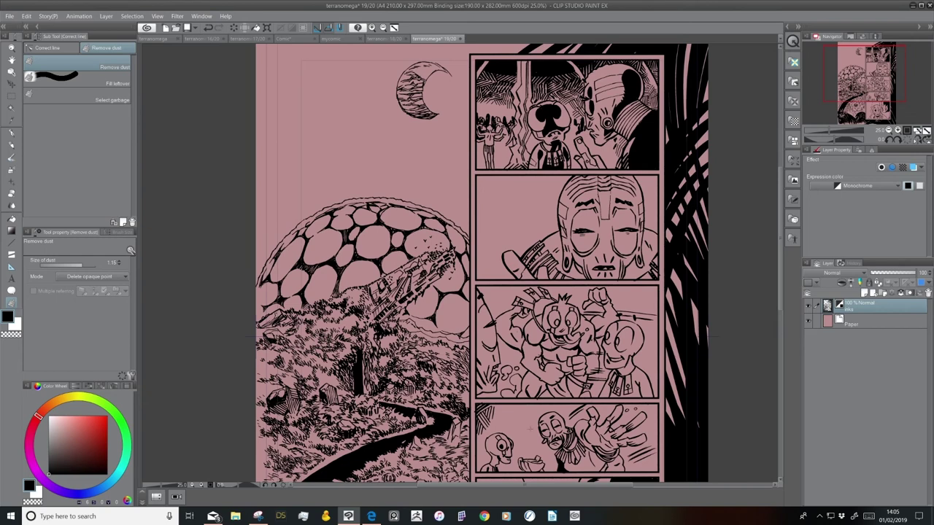
left_click_drag(470, 352, 406, 395)
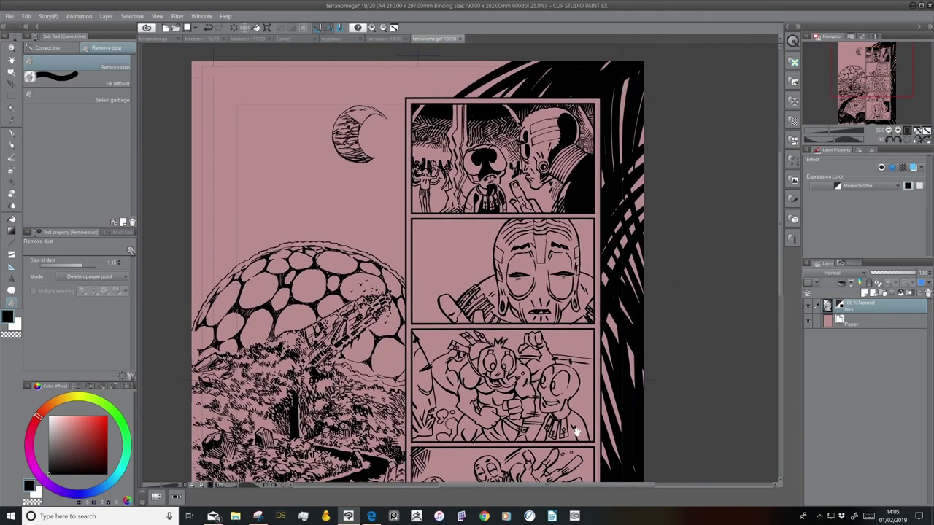
scroll(584, 431, "down", 5)
scroll(588, 398, "down", 2)
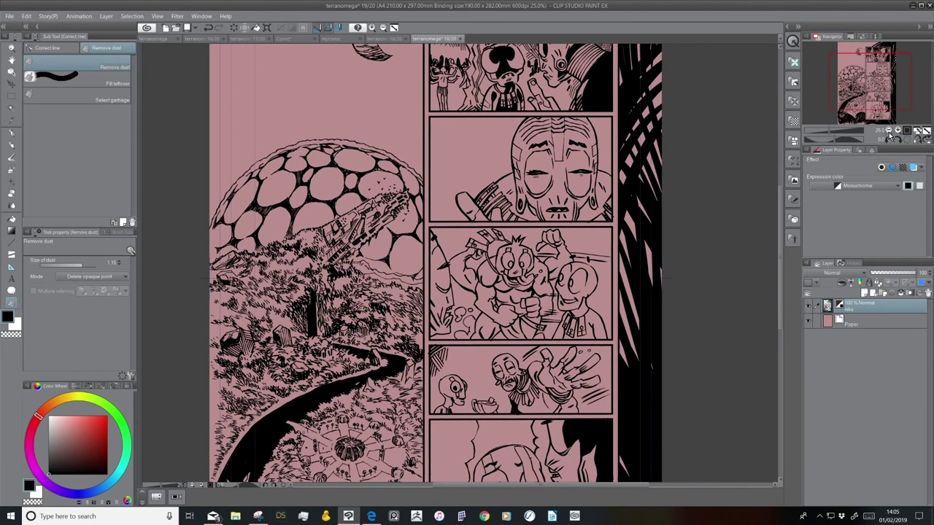
key("ctrl+minus")
left_click_drag(509, 321, 488, 326)
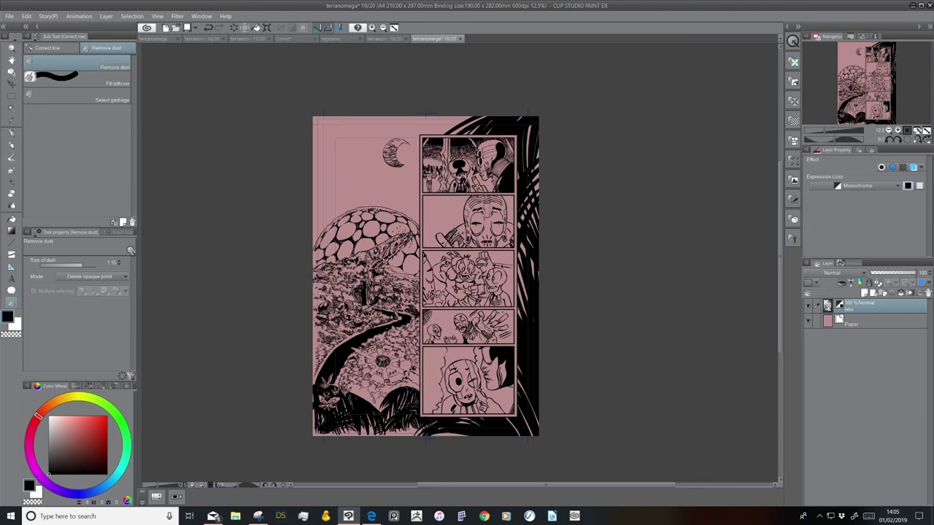
Select the Text tool, return to page 19, and set the tool's font to CCComicrazy.
left_click(293, 39)
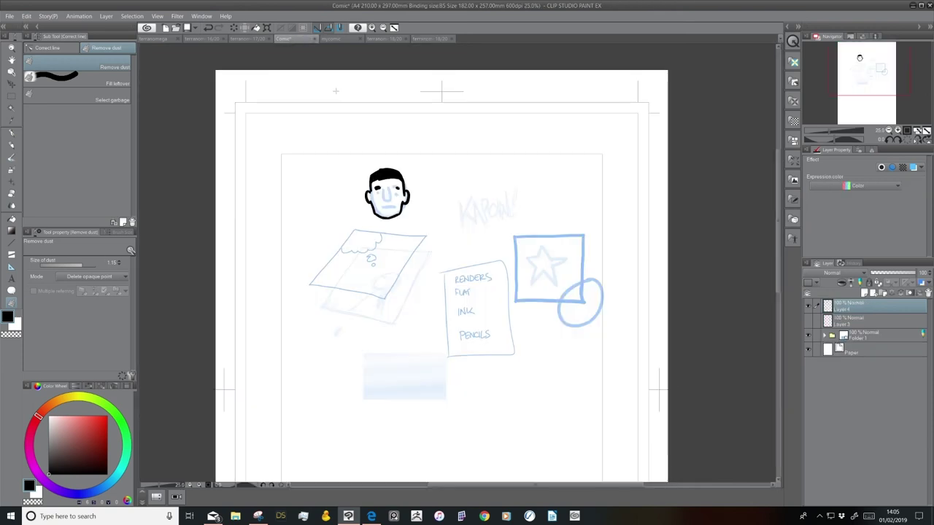
left_click(164, 39)
left_click(12, 288)
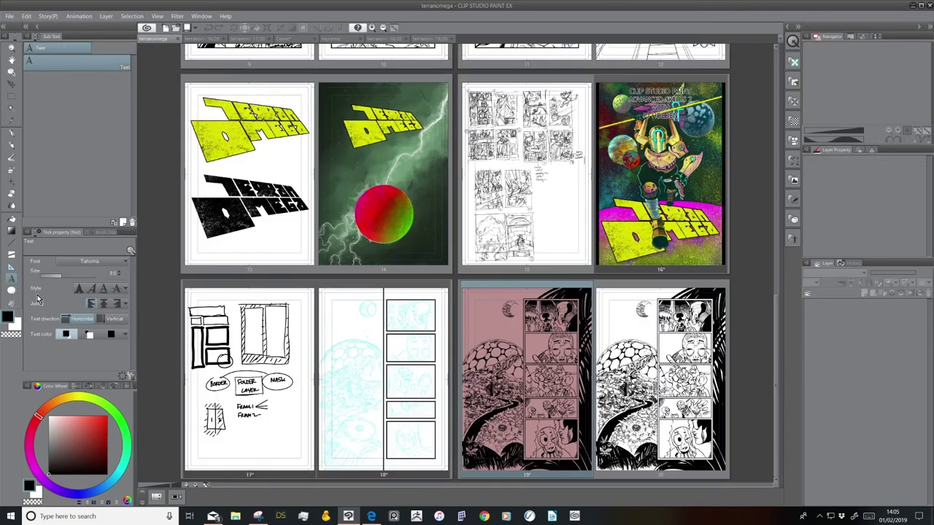
left_click(428, 39)
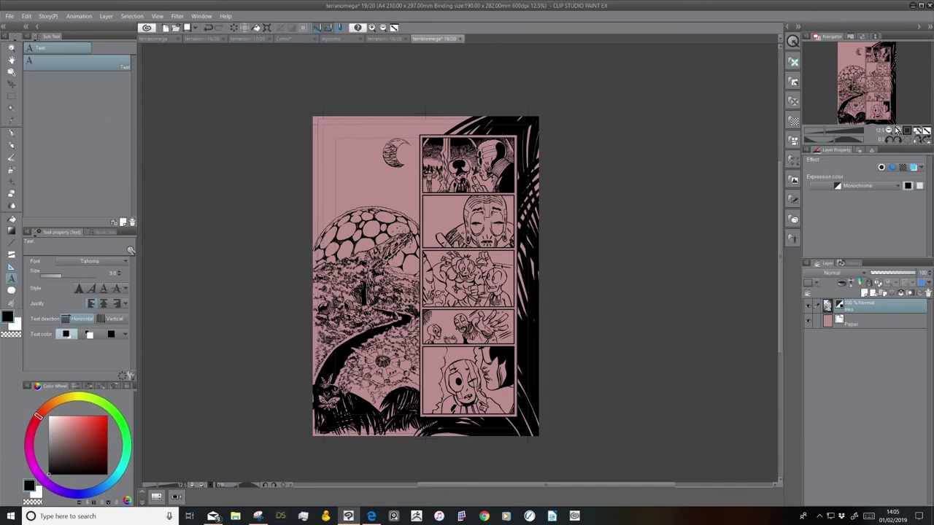
scroll(379, 245, "up", 4)
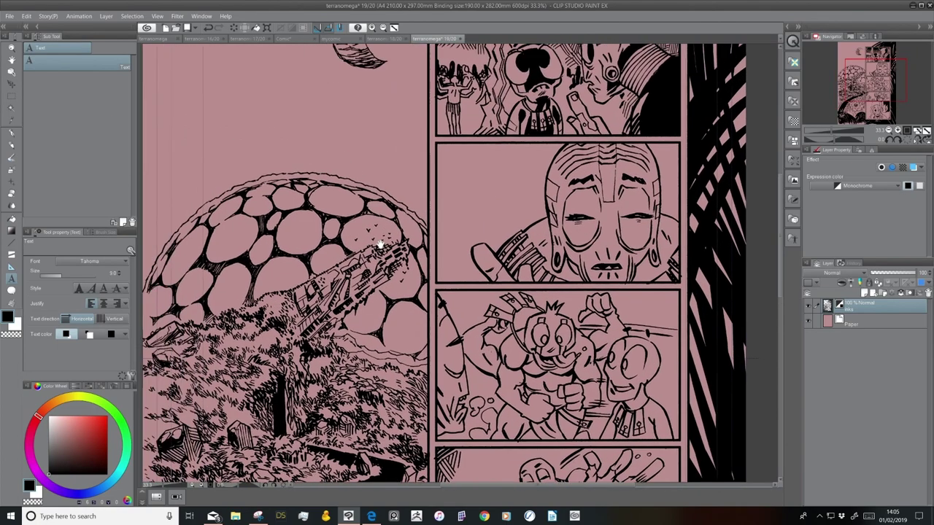
left_click_drag(380, 244, 369, 318)
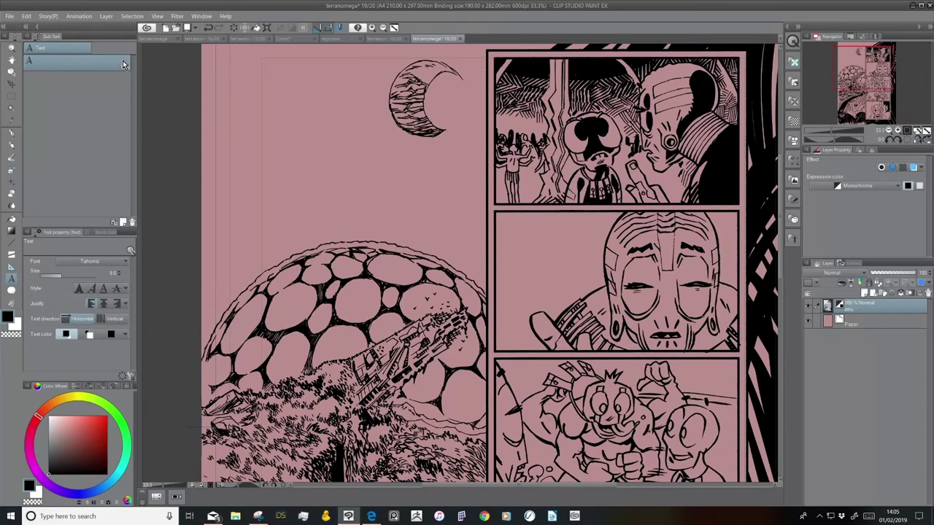
left_click(125, 262)
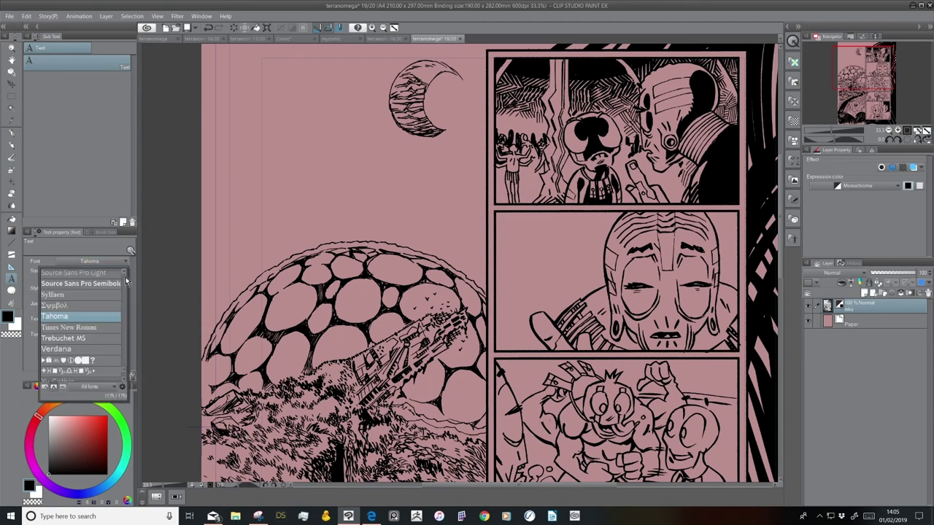
scroll(123, 299, "up", 10)
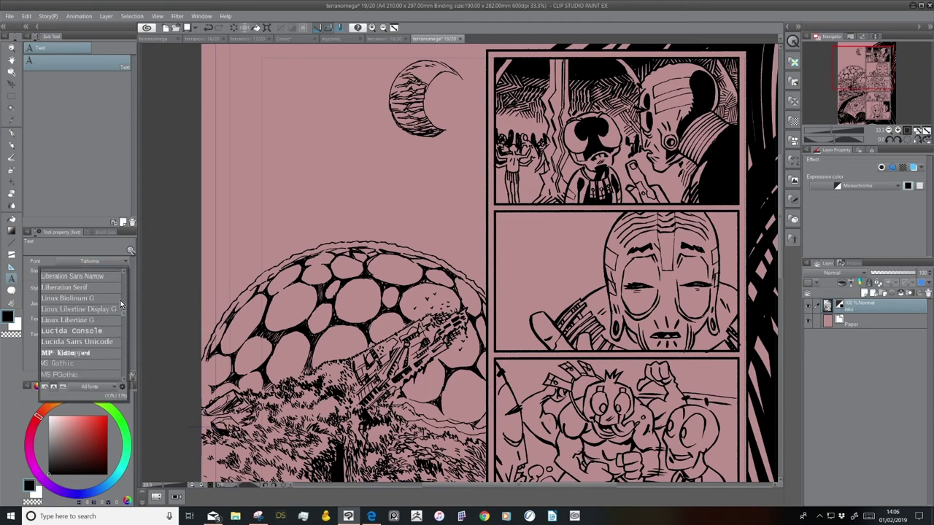
scroll(124, 287, "down", 2)
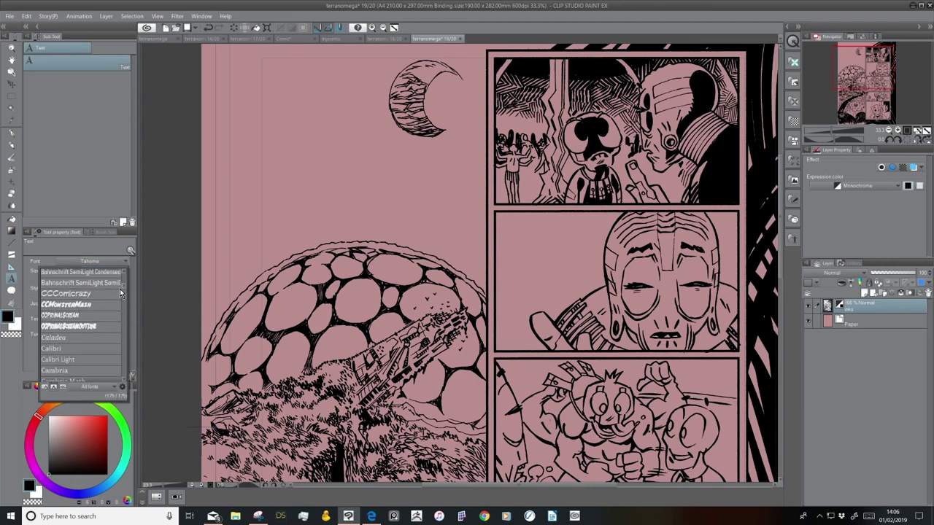
left_click(96, 294)
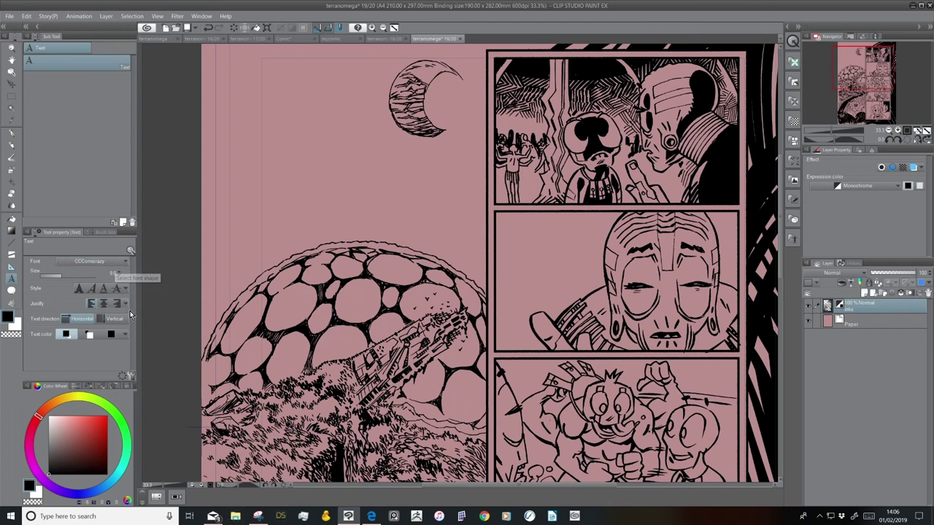
Add the text "Hello world" in the empty sky between the moon and the dome and commit it.
left_click(287, 156)
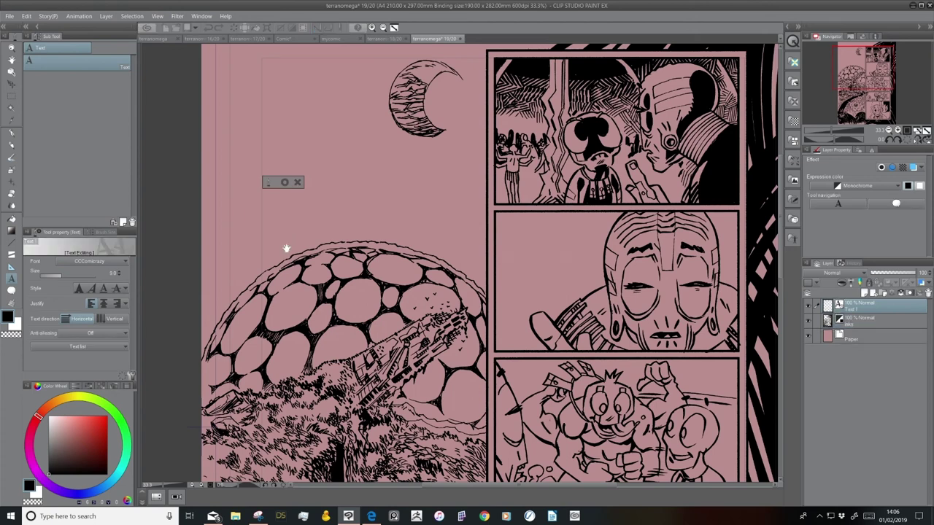
type("Hello world")
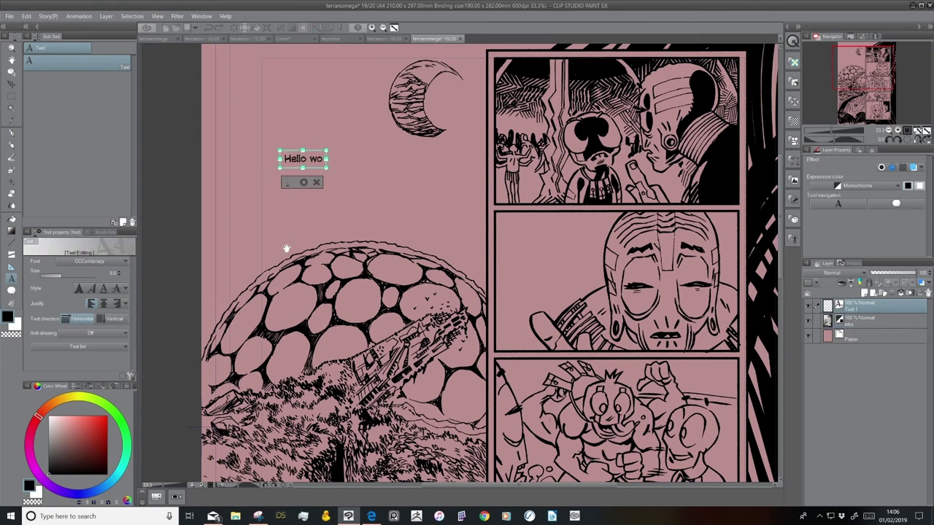
left_click(322, 182)
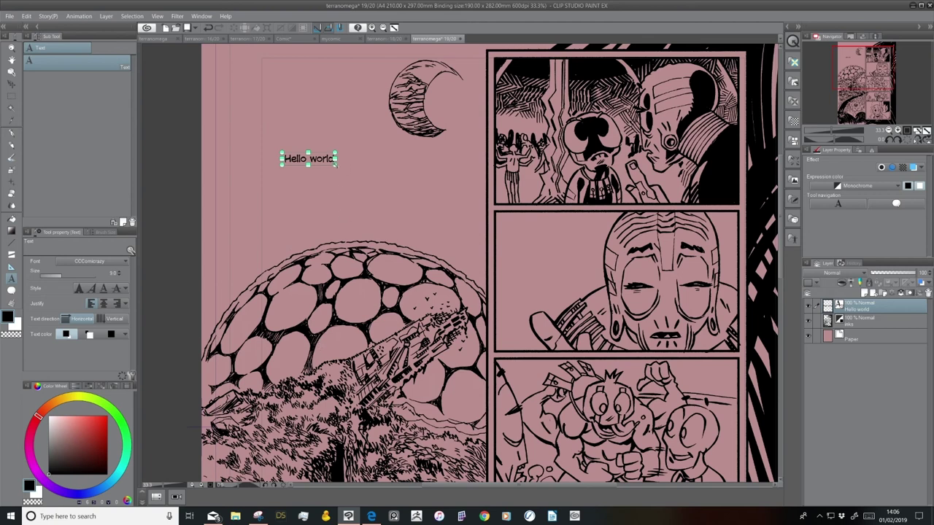
Move and scale the "Hello world" text with the Object tool, placing it near the page's left margin at a size of about 9.
left_click_drag(336, 165, 400, 176)
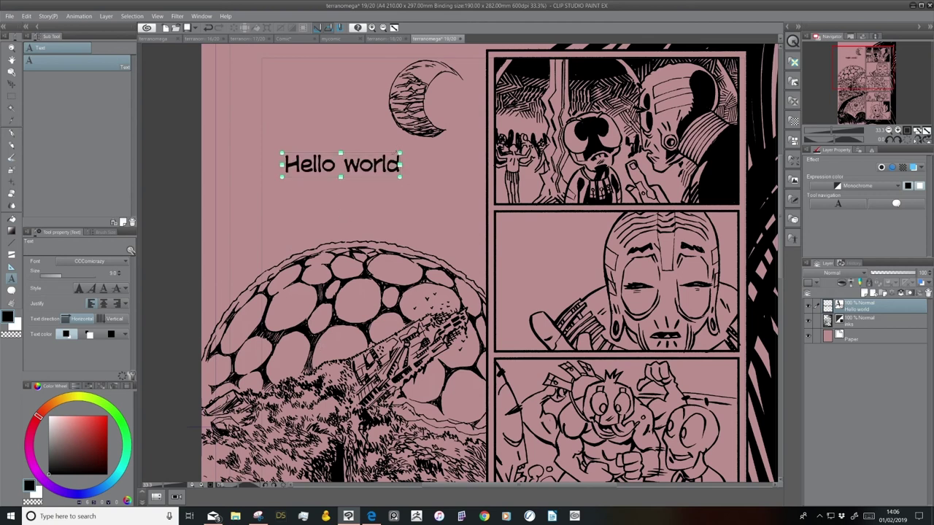
key("ctrl+z")
key("o")
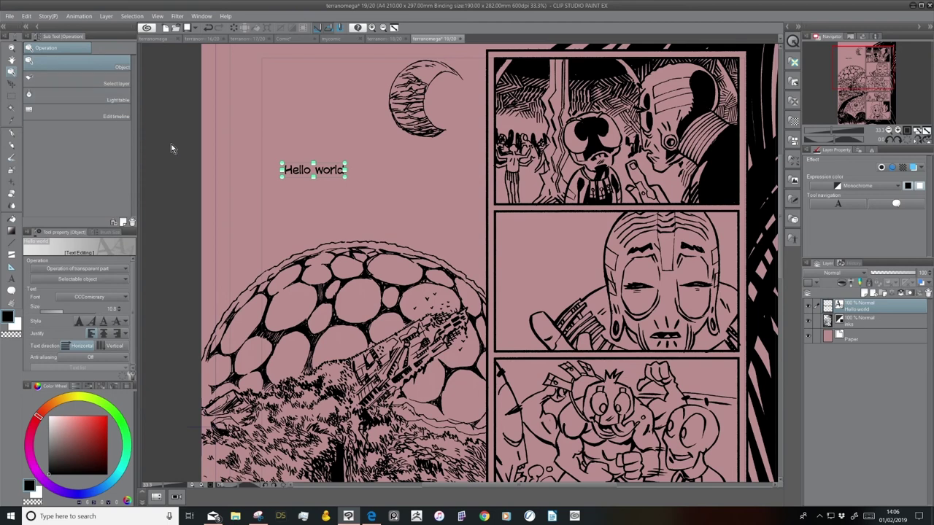
left_click_drag(314, 169, 343, 141)
left_click_drag(332, 108, 367, 119)
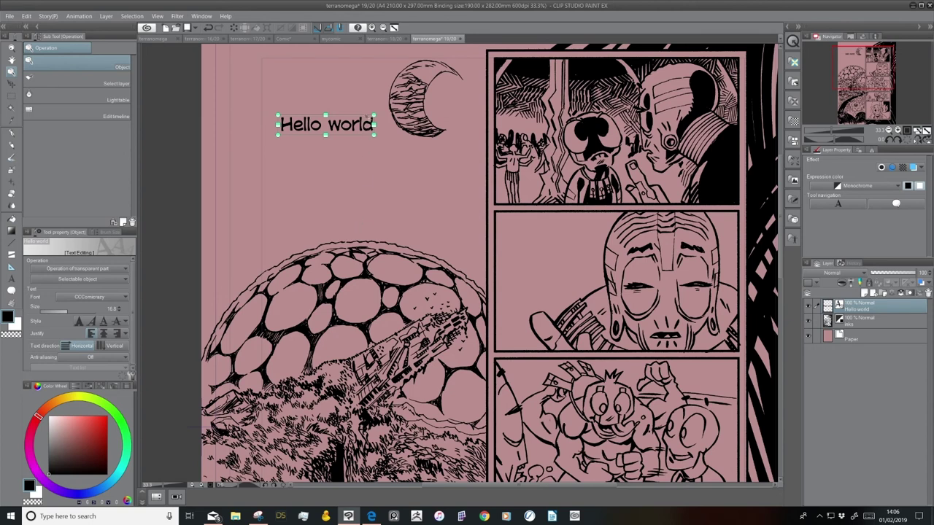
left_click_drag(373, 116, 339, 165)
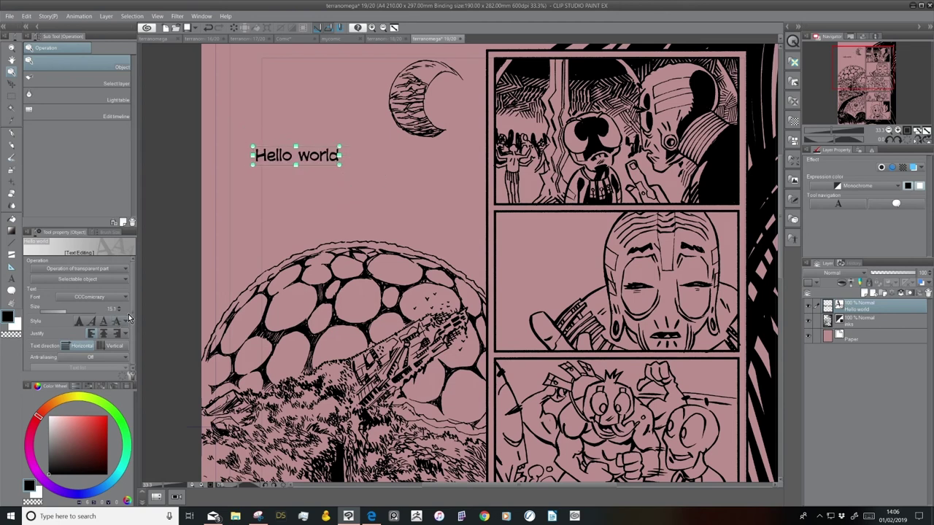
left_click_drag(340, 165, 309, 160)
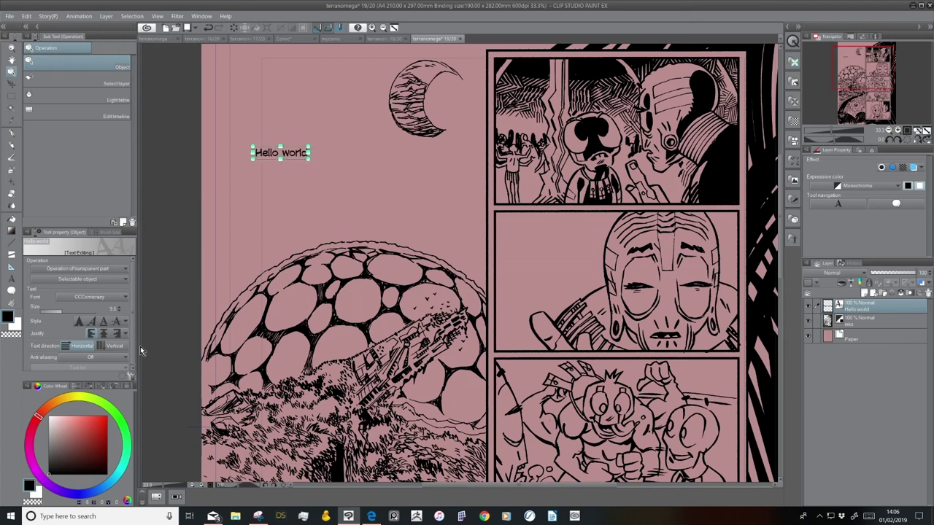
Make the tool property area taller and revert the Text sub tool to its initial settings.
left_click_drag(100, 226, 102, 181)
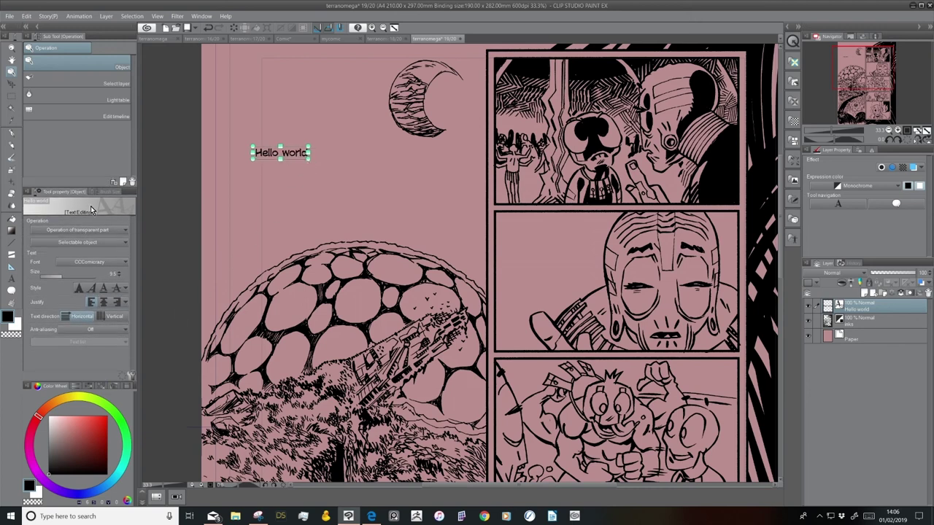
left_click(12, 280)
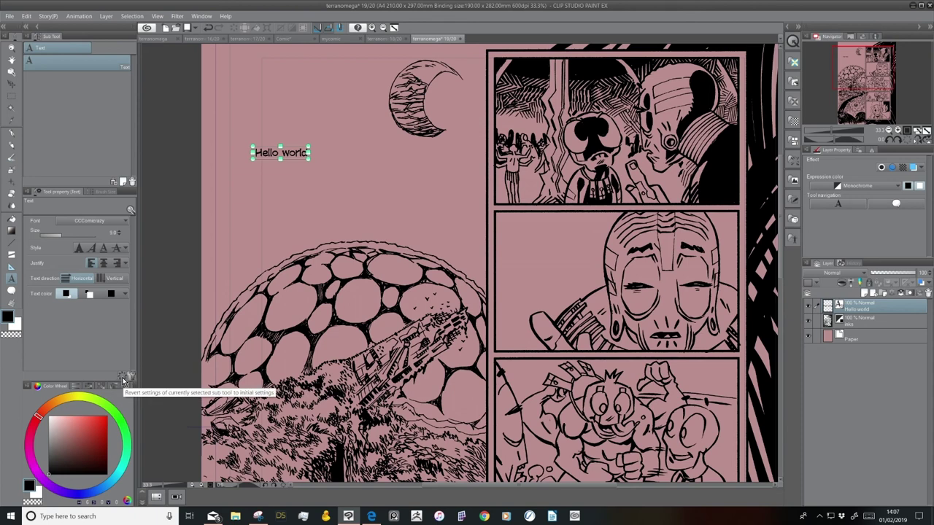
left_click(122, 380)
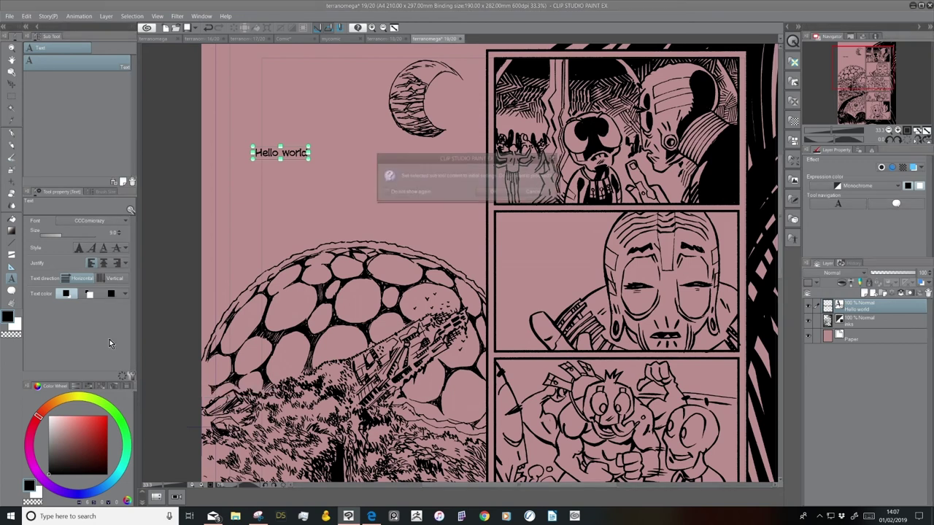
left_click(494, 192)
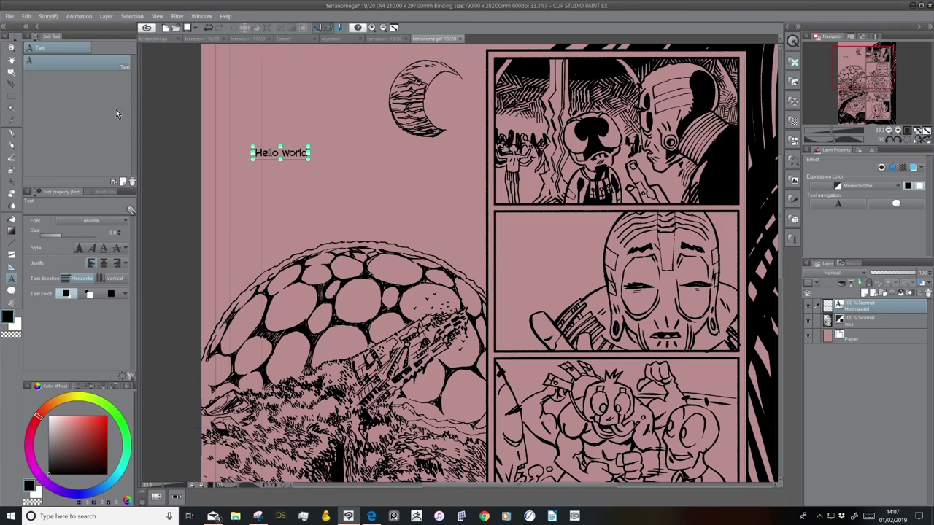
Set the reset Text tool's font to CCComicrazy again.
left_click(115, 221)
left_click_drag(124, 332, 124, 244)
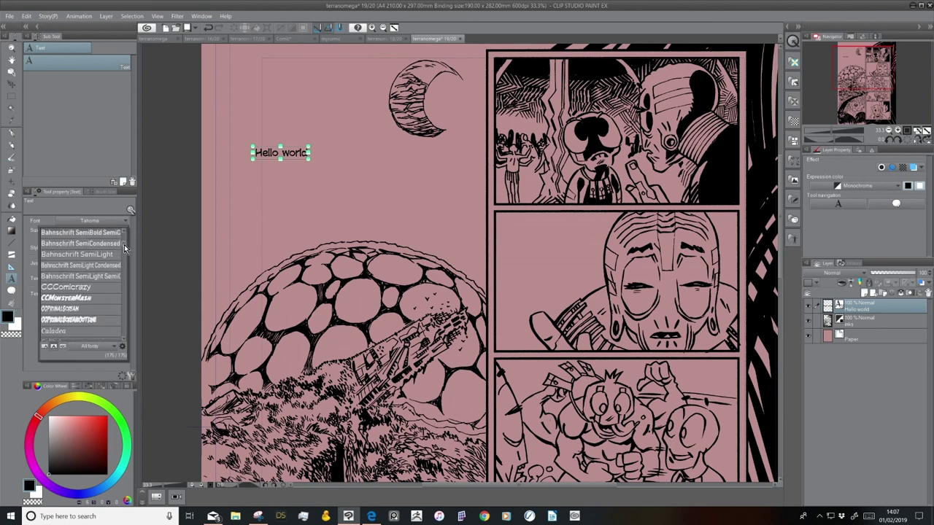
left_click(65, 289)
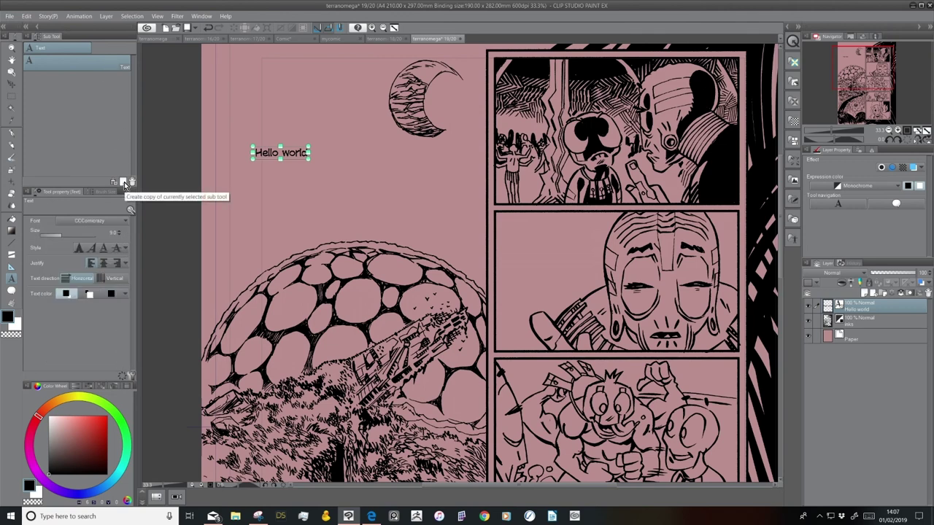
Duplicate the Text sub tool under the name "Balloon Lettering".
left_click(124, 182)
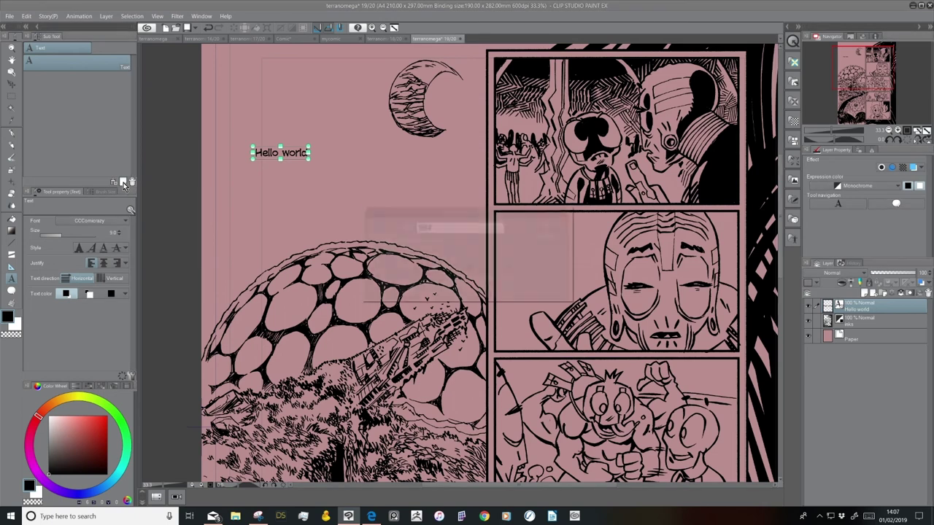
type("Balloo")
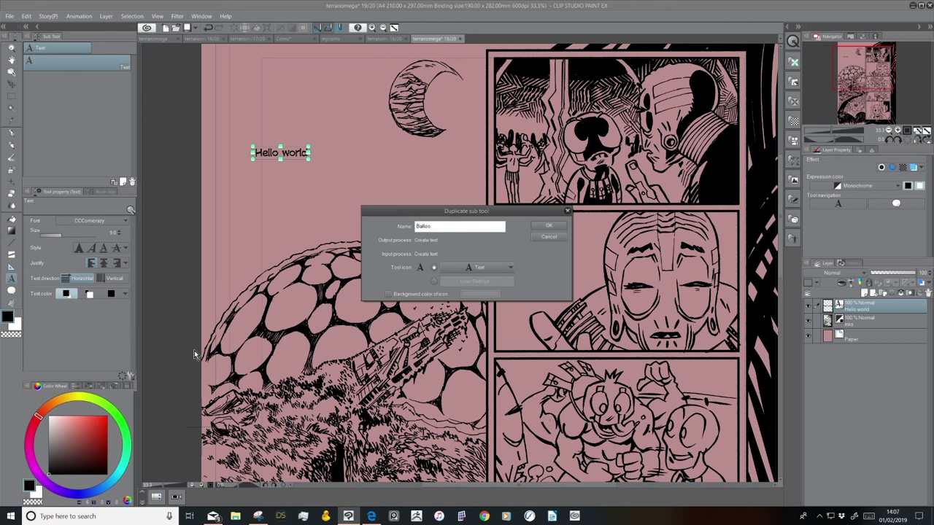
type("n Lettering")
left_click(548, 225)
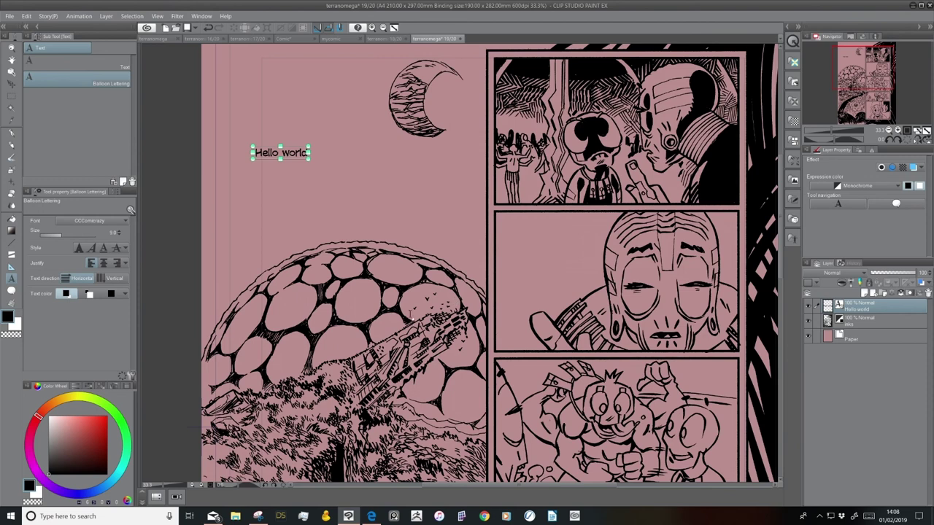
Reset both the Text and the Balloon Lettering sub tools to their initial settings.
left_click(111, 64)
left_click(125, 376)
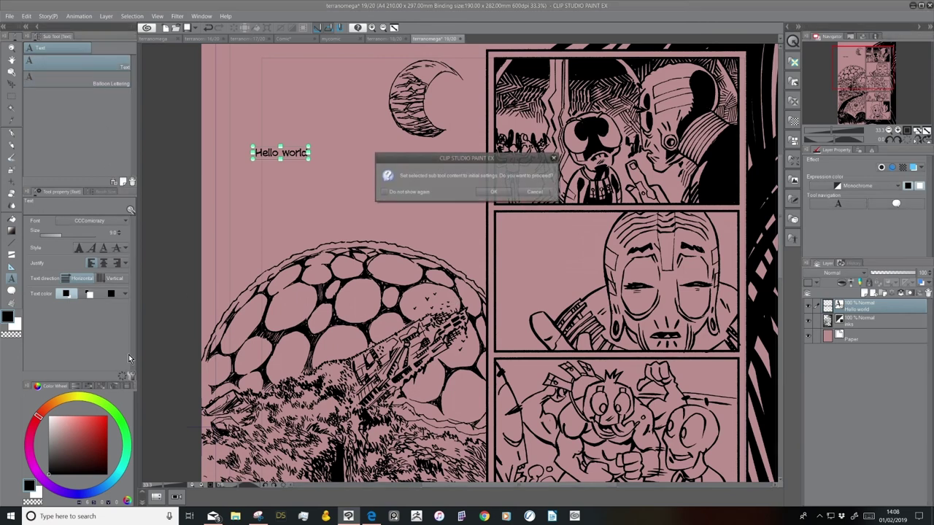
left_click(493, 191)
left_click(115, 80)
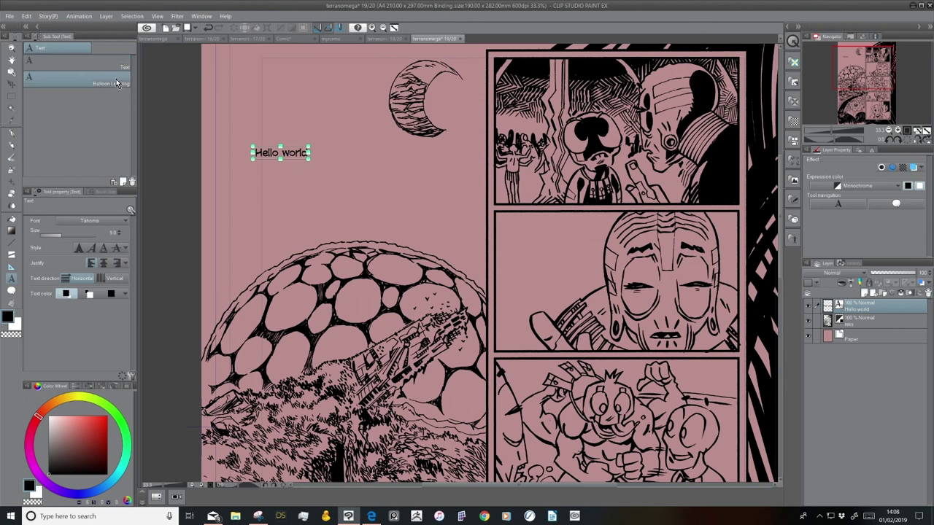
left_click(125, 377)
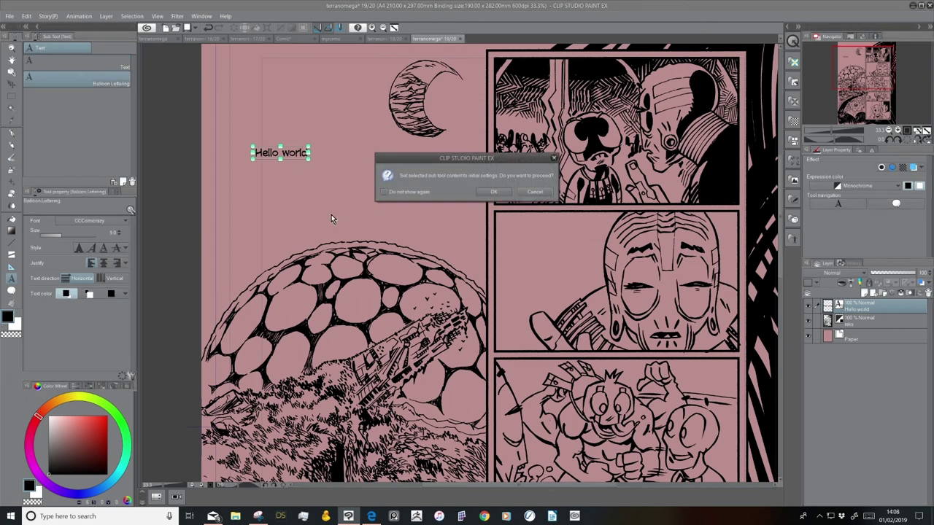
left_click(493, 191)
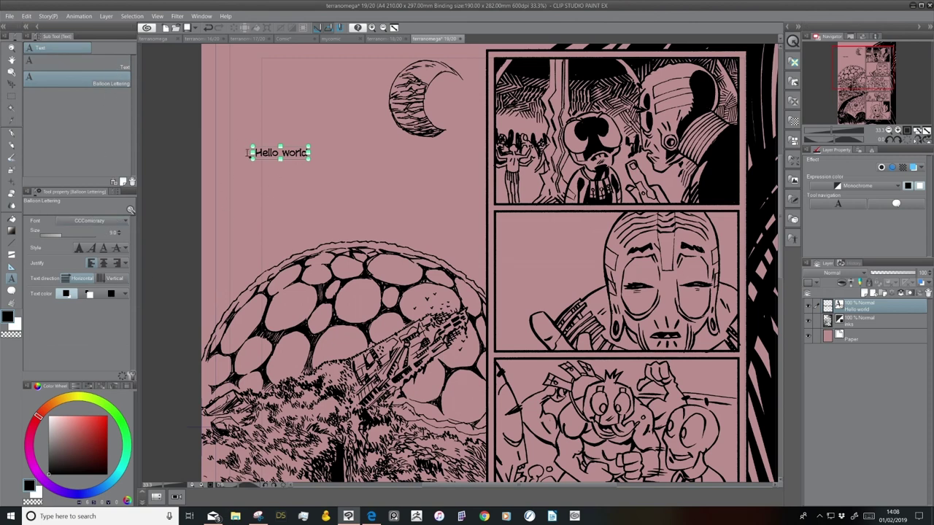
Turn on Wrap text at frame for the Balloon Lettering sub tool and show that option among its tool properties.
left_click(130, 378)
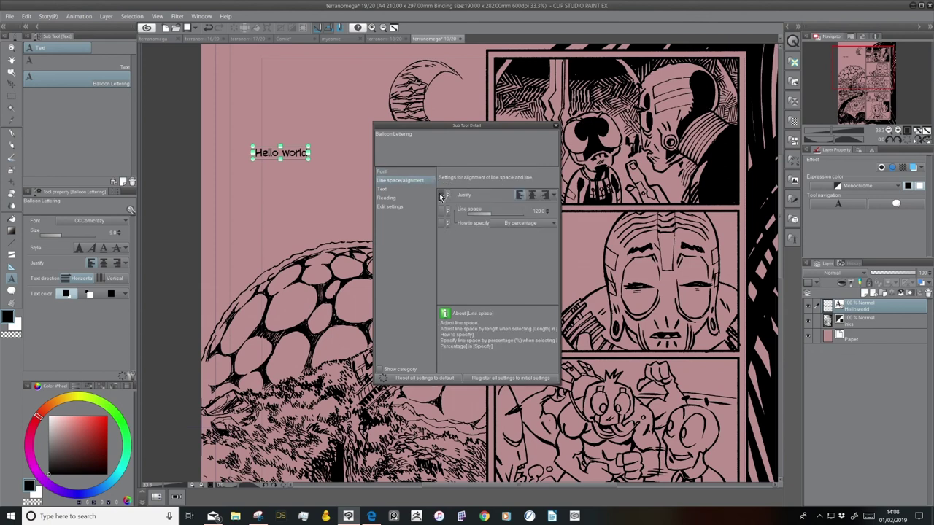
left_click(382, 189)
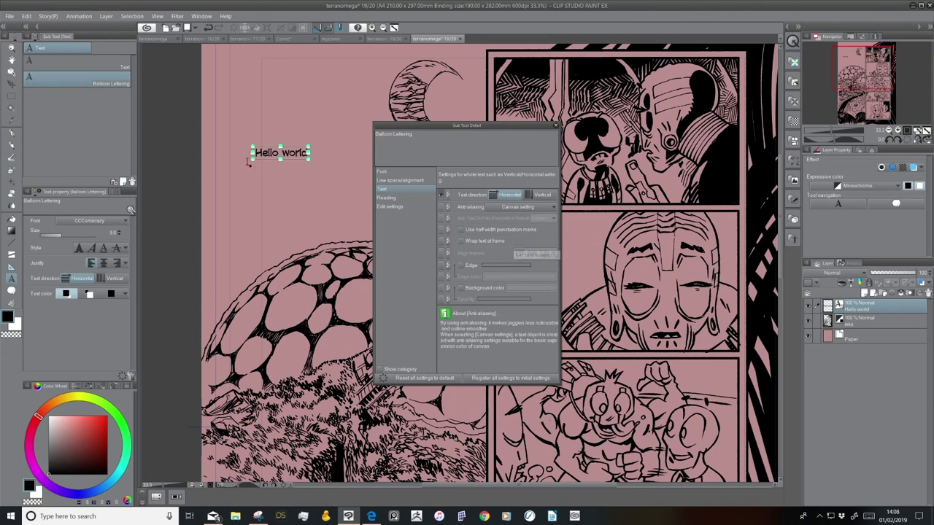
mouse_move(310, 159)
left_mouse_down()
mouse_move(340, 165)
mouse_move(319, 161)
left_mouse_up()
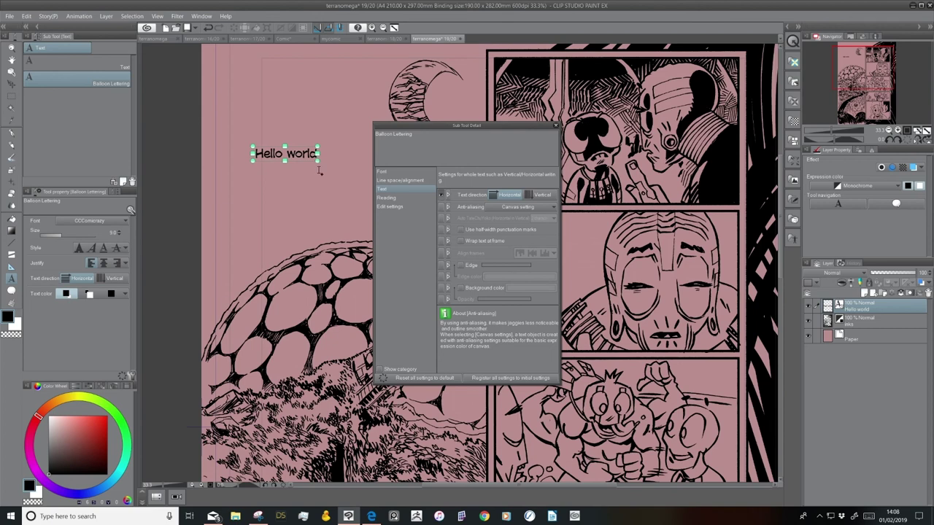
left_click(461, 242)
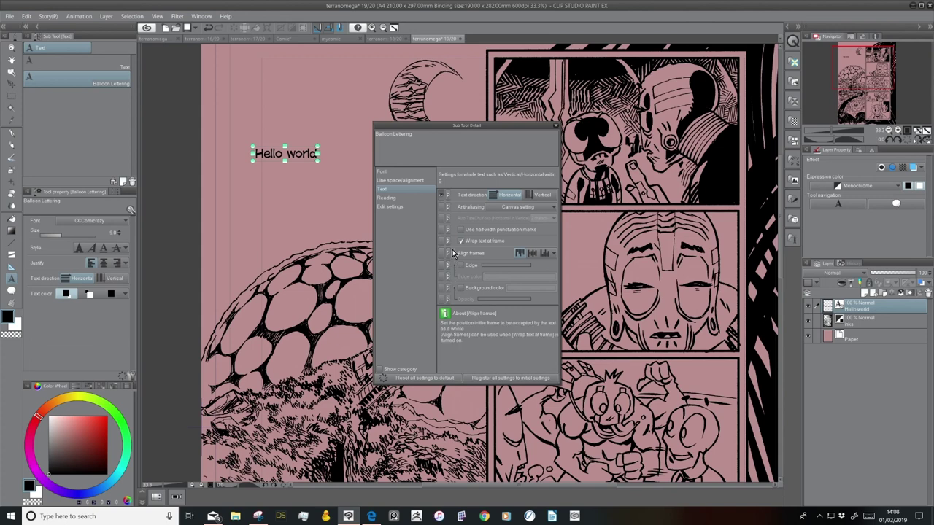
right_click(449, 236)
left_click(413, 287)
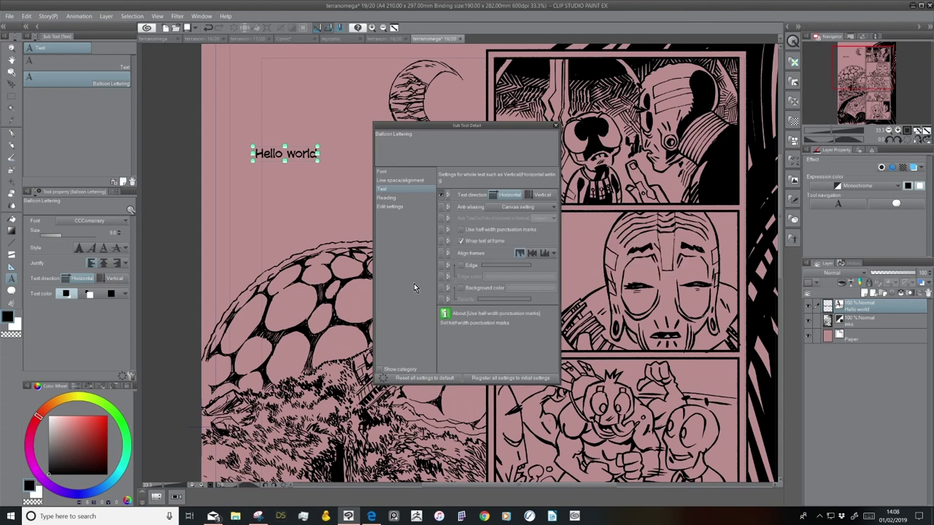
left_click(442, 243)
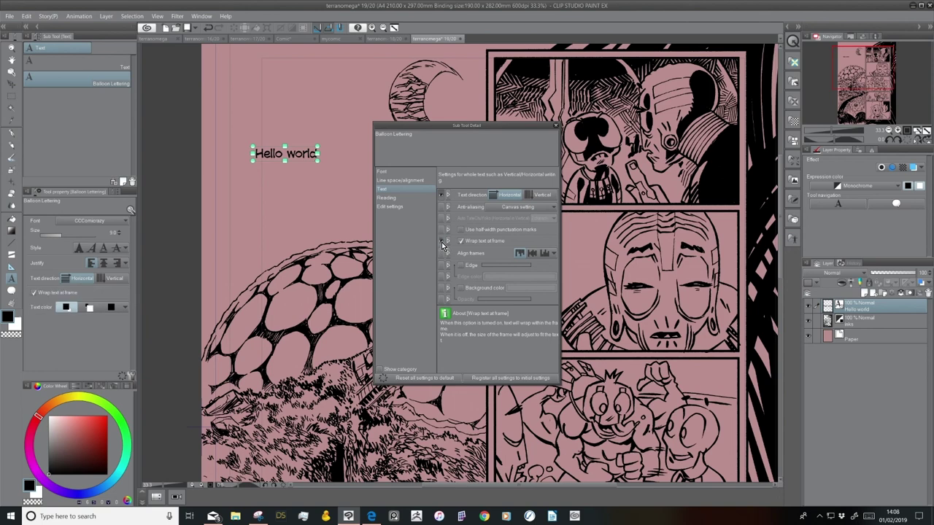
Register all current Balloon Lettering settings as the sub tool's initial settings.
left_click(399, 200)
left_click(382, 189)
left_click(503, 379)
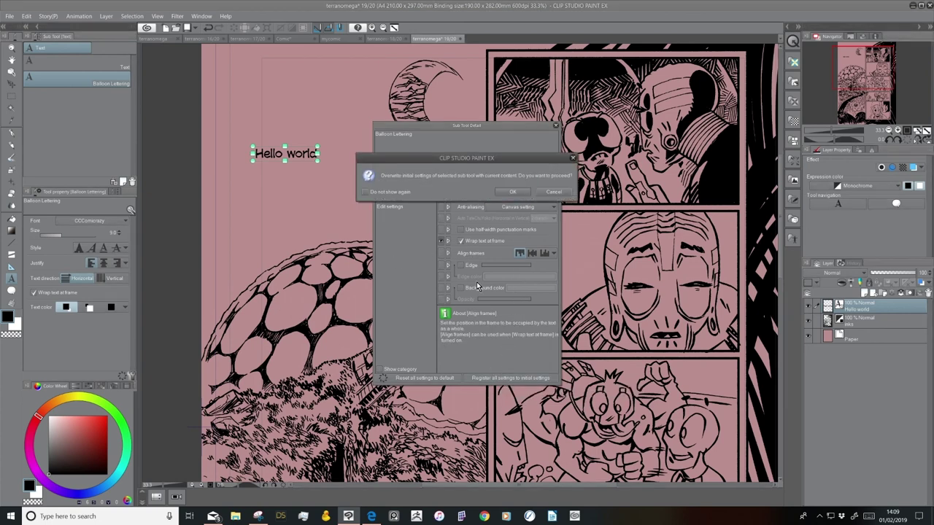
left_click(511, 192)
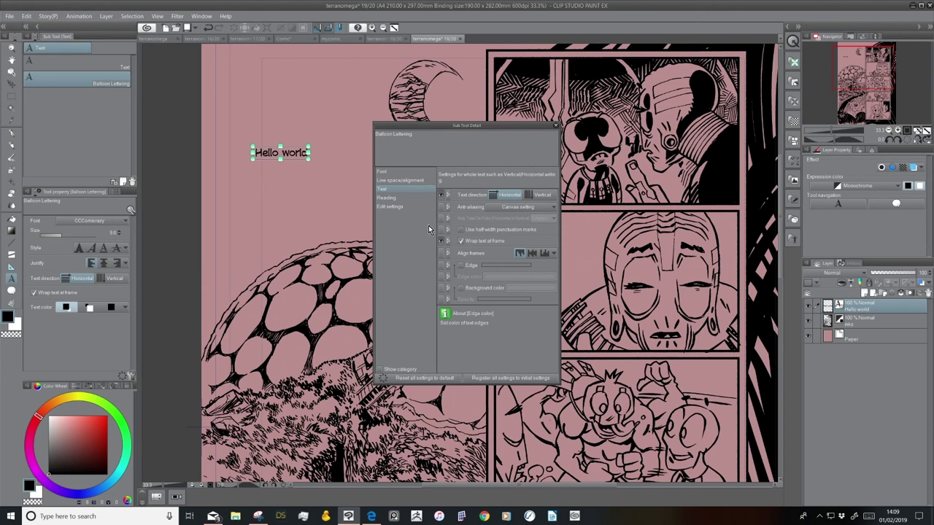
Add the test text "Hello this is a dialogue test" below "Hello world" and narrow its frame so it wraps onto three lines.
left_click(279, 211)
type("H")
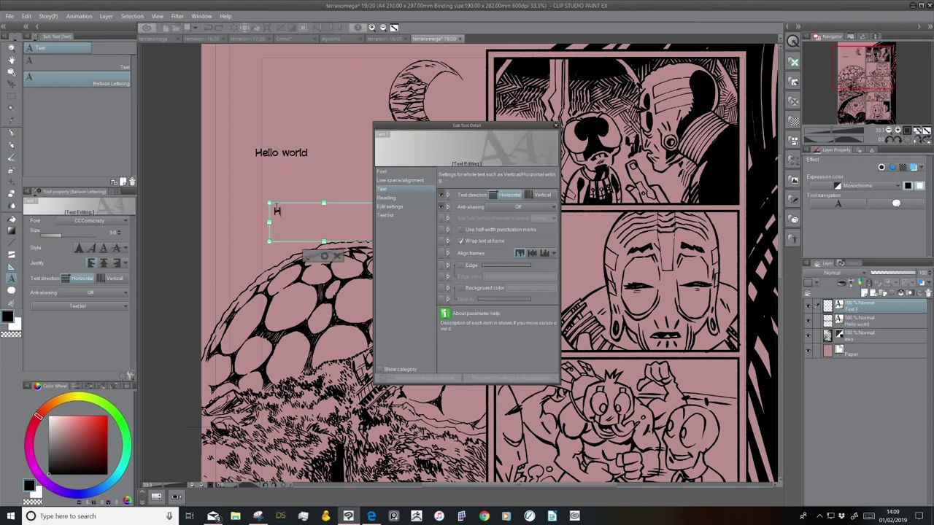
type("ello this is a dialogue test")
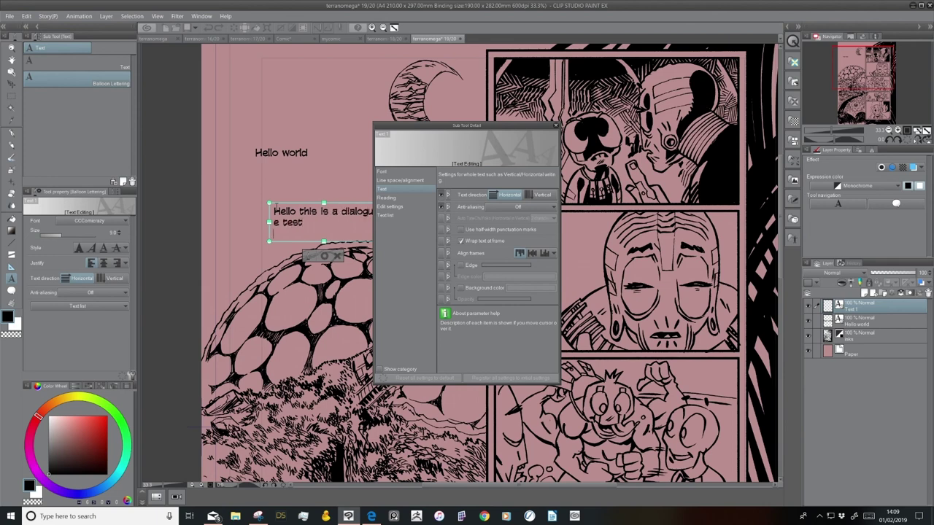
left_click_drag(483, 125, 632, 153)
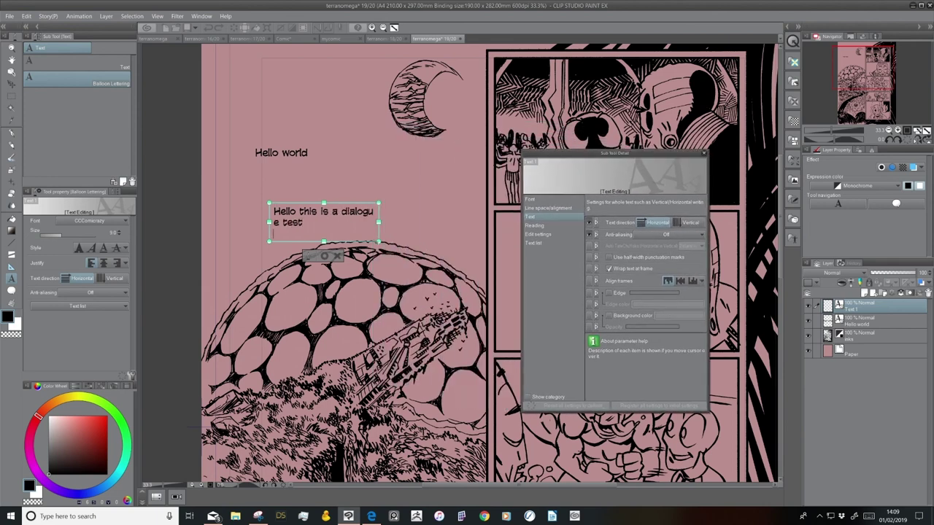
left_click_drag(379, 241, 329, 255)
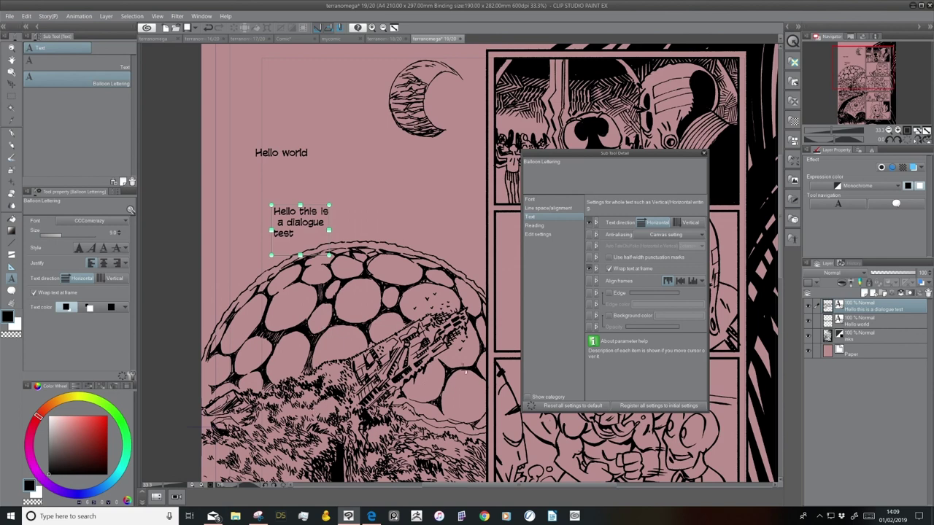
Set the Balloon Lettering sub tool's justification to centered and register all its settings as initial settings.
left_click(555, 200)
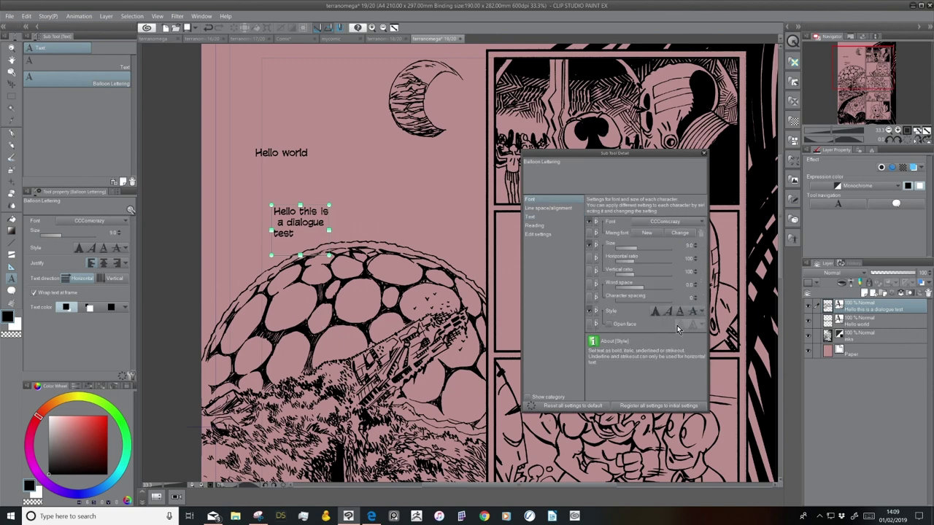
left_click(549, 208)
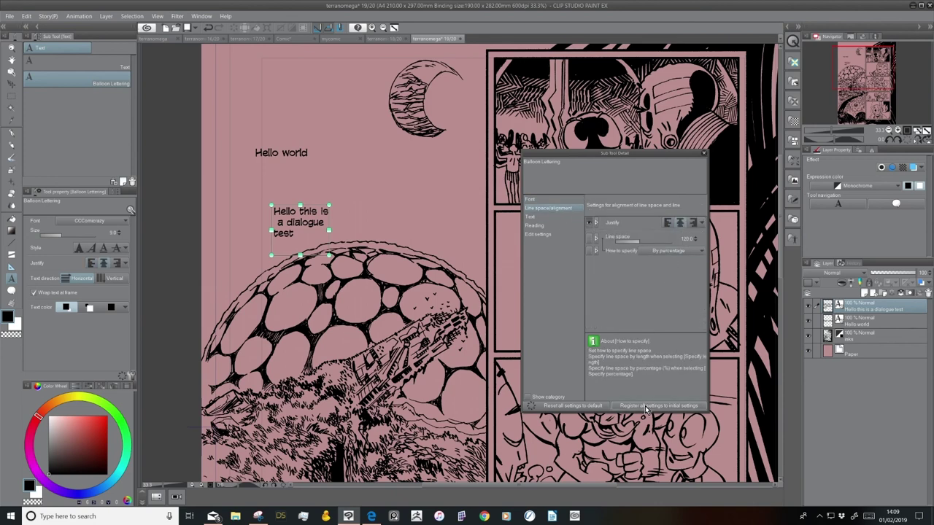
left_click(645, 411)
left_click(513, 194)
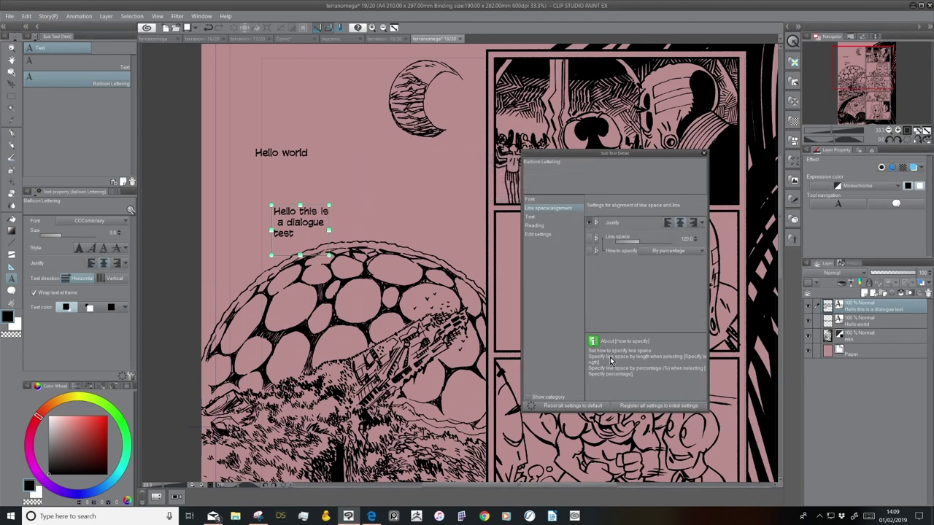
left_click(704, 153)
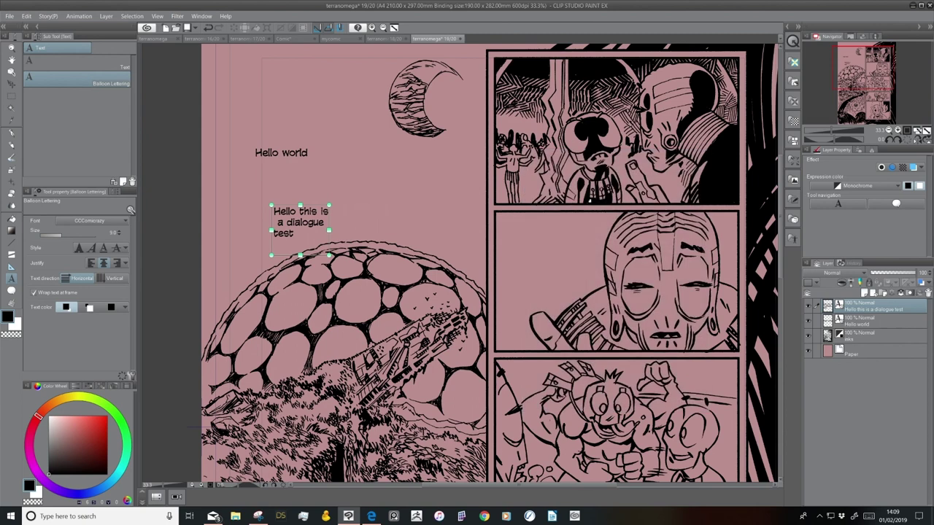
Delete the dialogue test text and the "Hello world" text together with their layers using the Object tool.
left_click(344, 175)
left_click(373, 223)
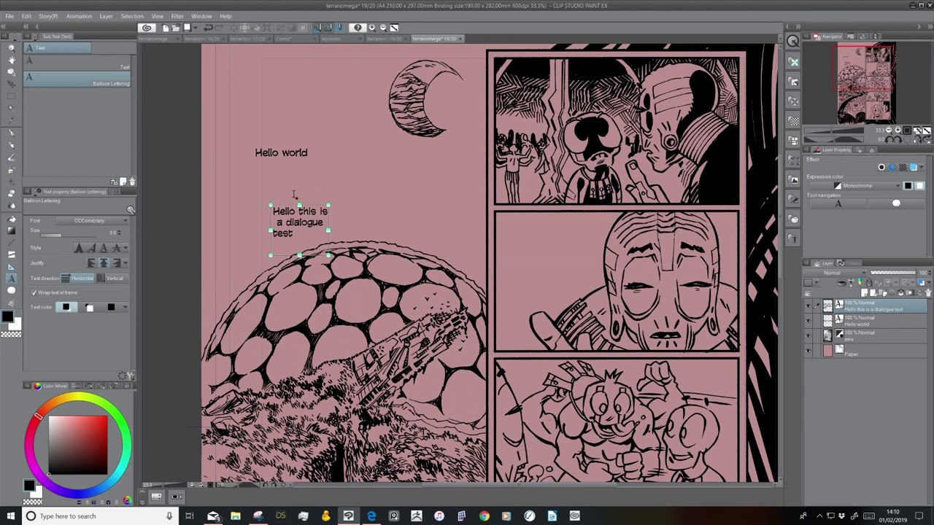
left_click(11, 71)
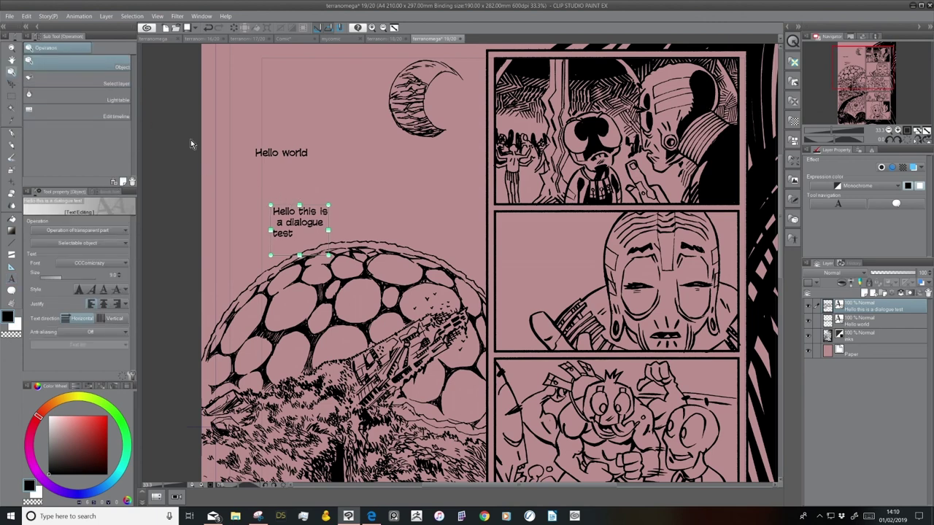
key("Delete")
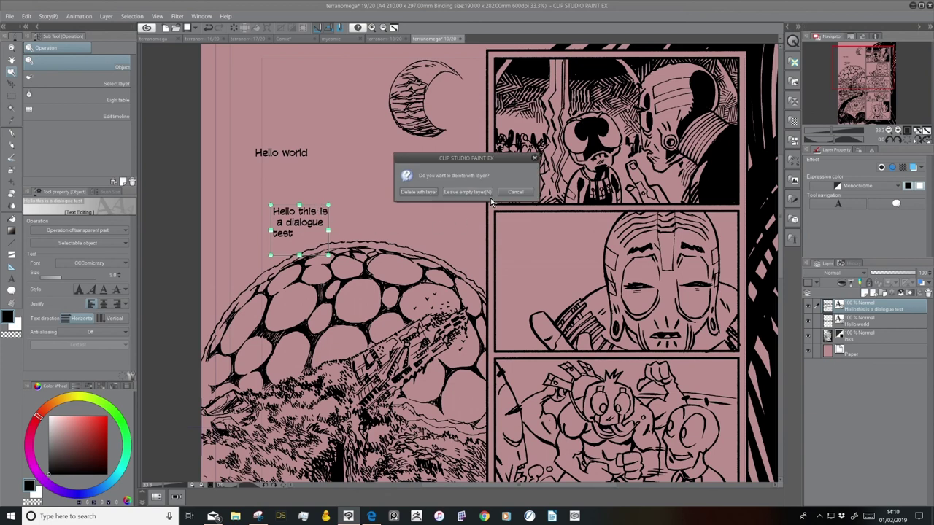
left_click(427, 193)
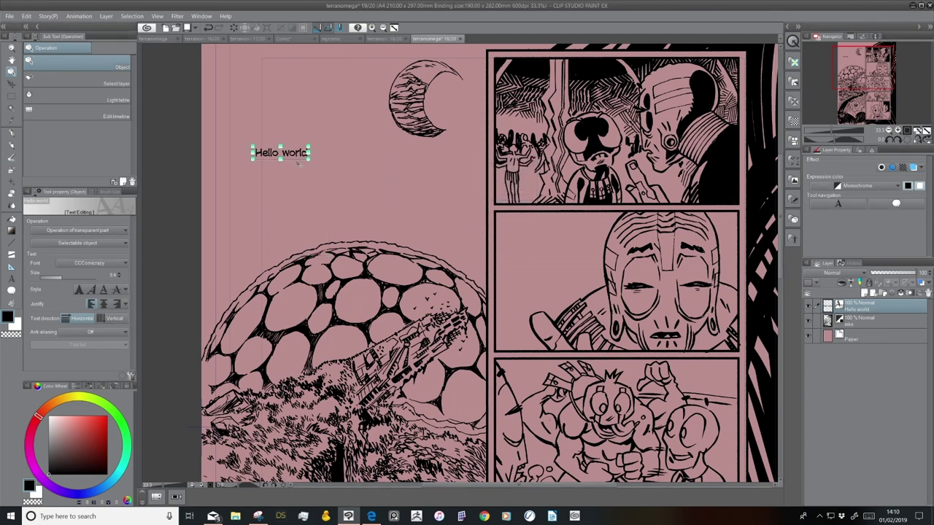
key("Delete")
left_click(438, 194)
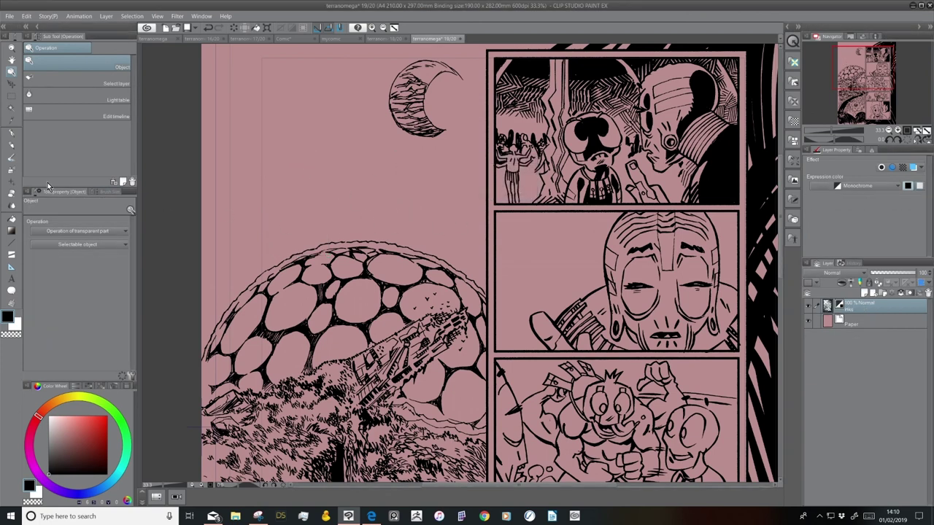
Letter "Quickly, we need to save the world. You've got to come with me!" on four lines beside the moon, with a tighter text frame.
left_click(11, 279)
left_click(308, 126)
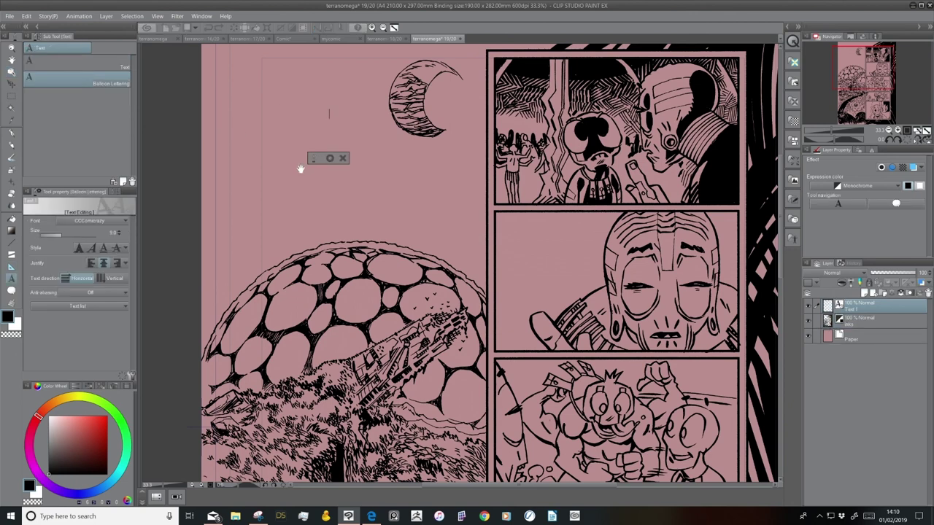
type("Quickly, we ")
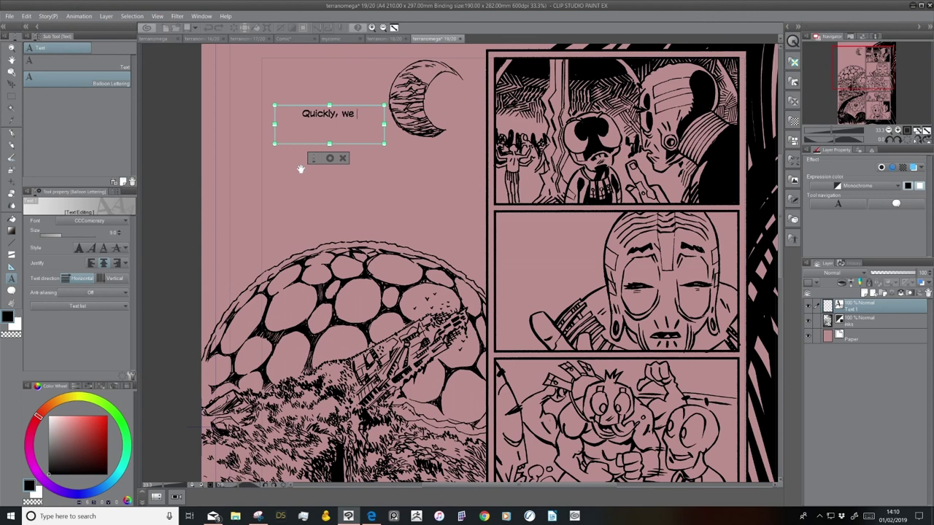
type("need to")
key("Return")
type("save the world.")
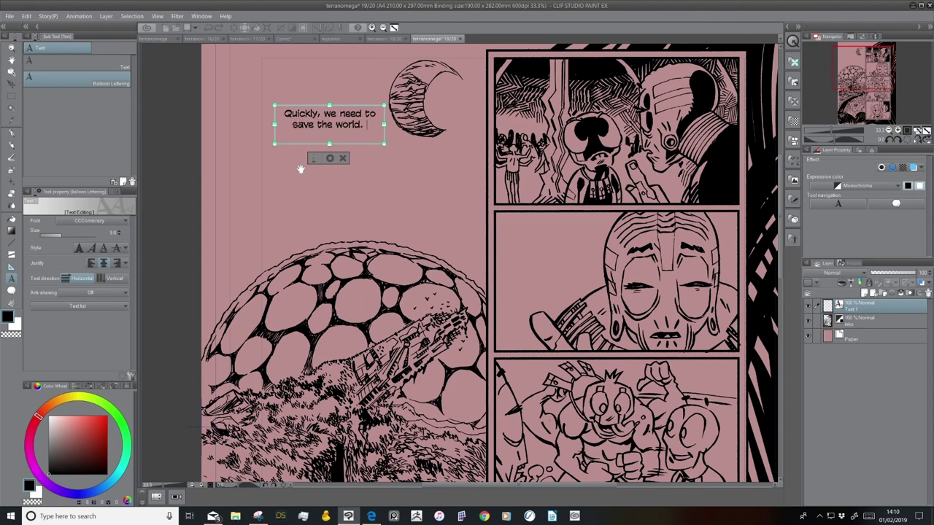
type(" You've got to")
key("Return")
type("come with me!")
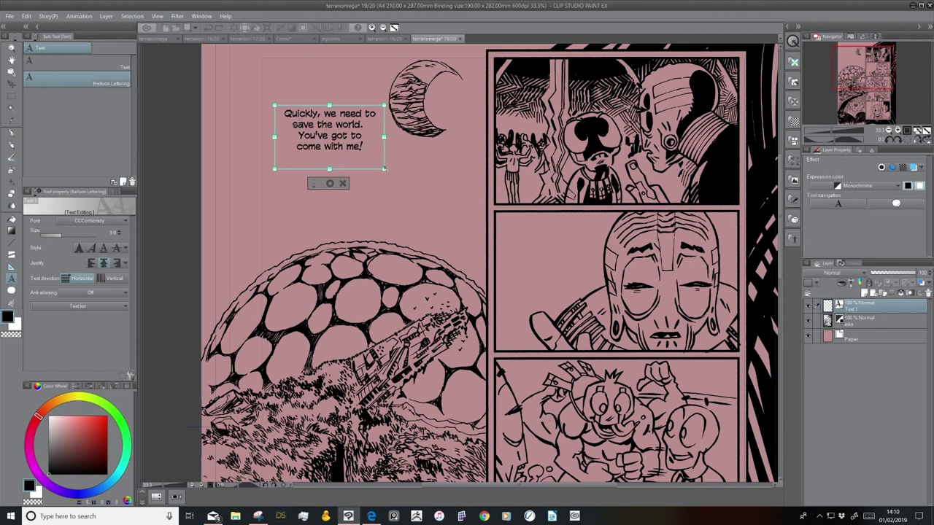
mouse_move(383, 169)
left_mouse_down()
mouse_move(393, 171)
mouse_move(342, 178)
mouse_move(371, 183)
mouse_move(354, 157)
mouse_move(379, 158)
left_mouse_up()
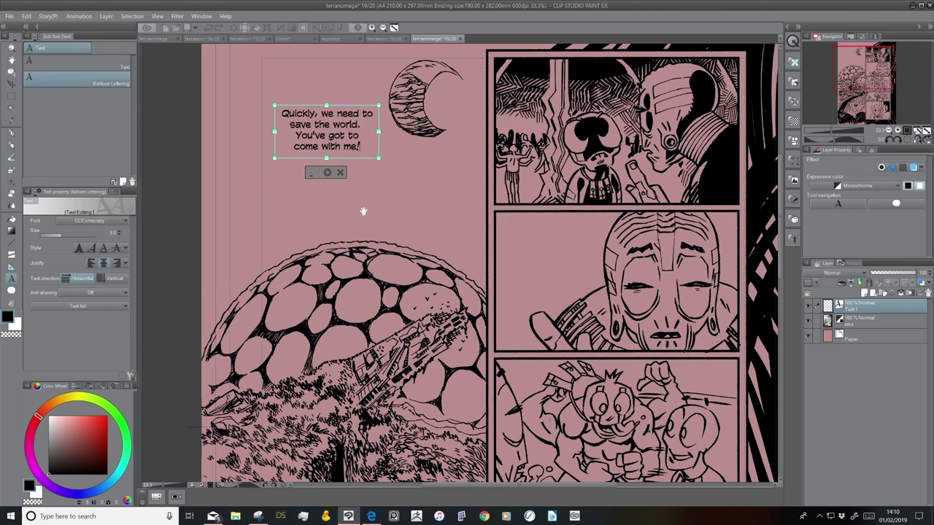
left_click(326, 173)
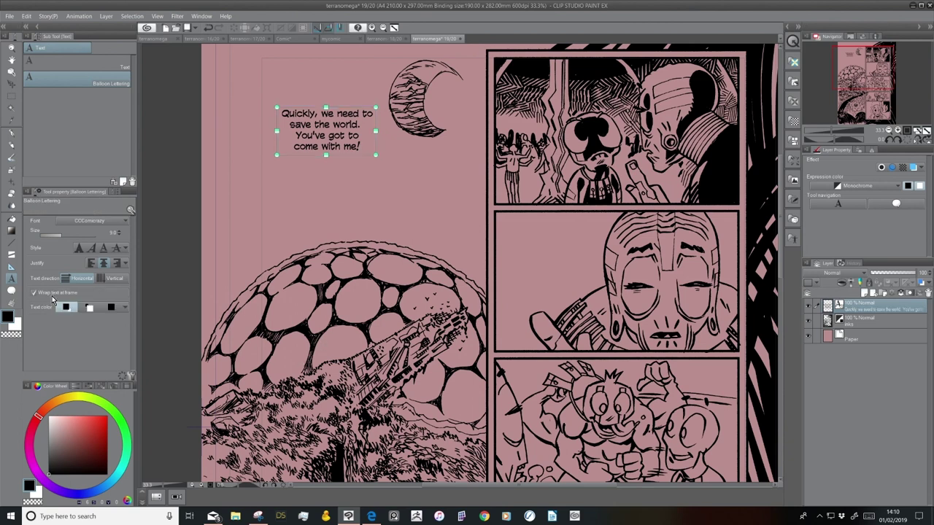
Draw a close-fitting ellipse balloon around the four-line dialogue beside the moon, on the text's own layer.
left_click(11, 290)
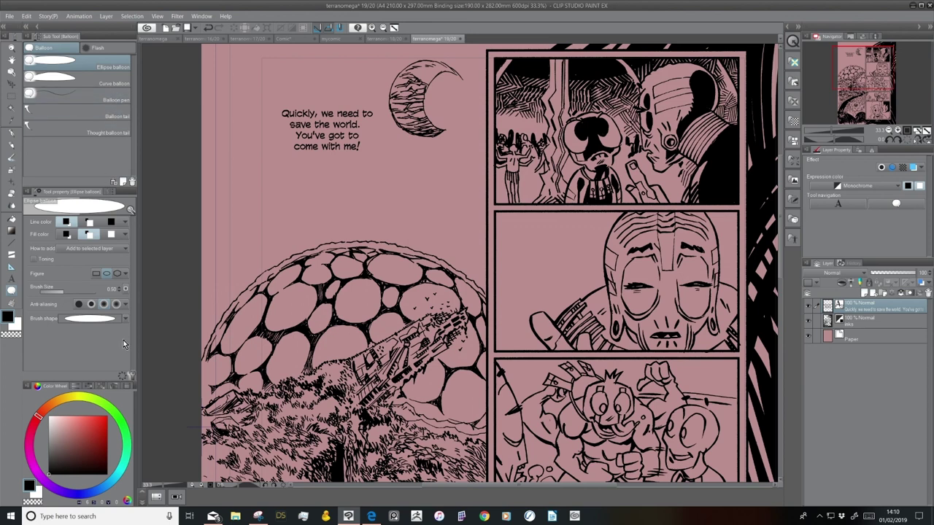
left_click_drag(262, 88, 417, 204)
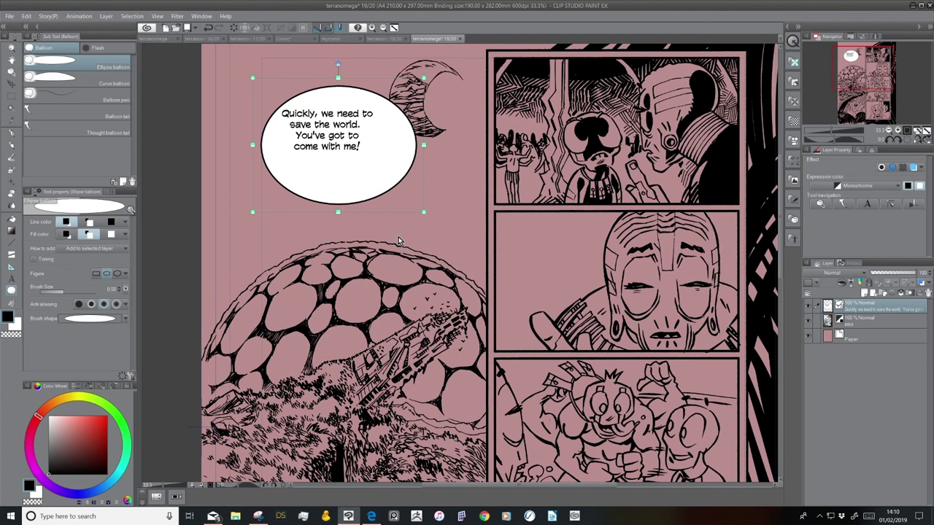
key("ctrl+z")
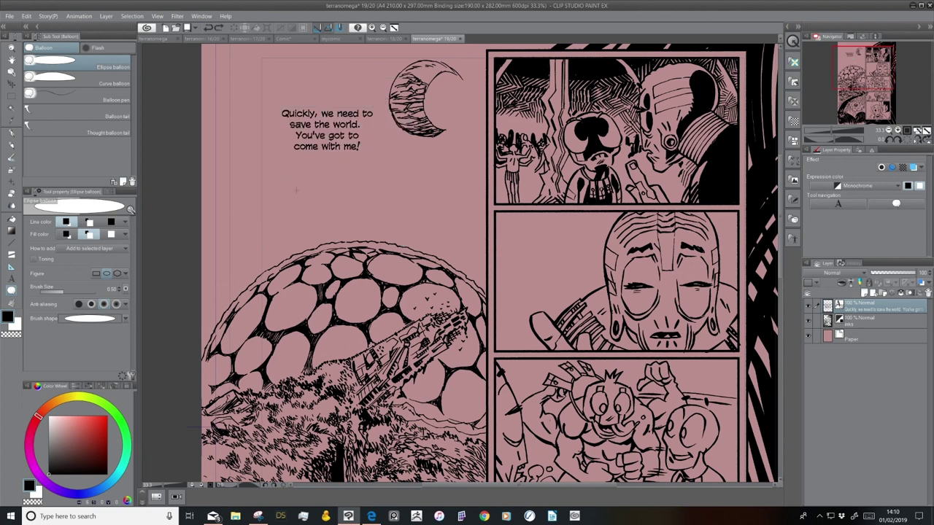
left_click_drag(265, 82, 386, 175)
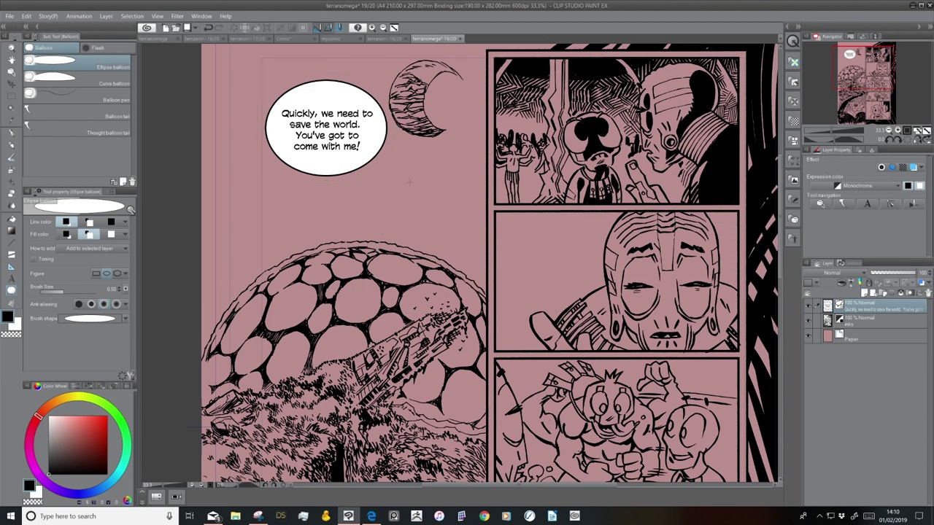
Draw two extra ellipse balloons below the dialogue balloon on the same layer and undo them.
left_click_drag(384, 174, 444, 237)
left_click_drag(283, 239, 372, 302)
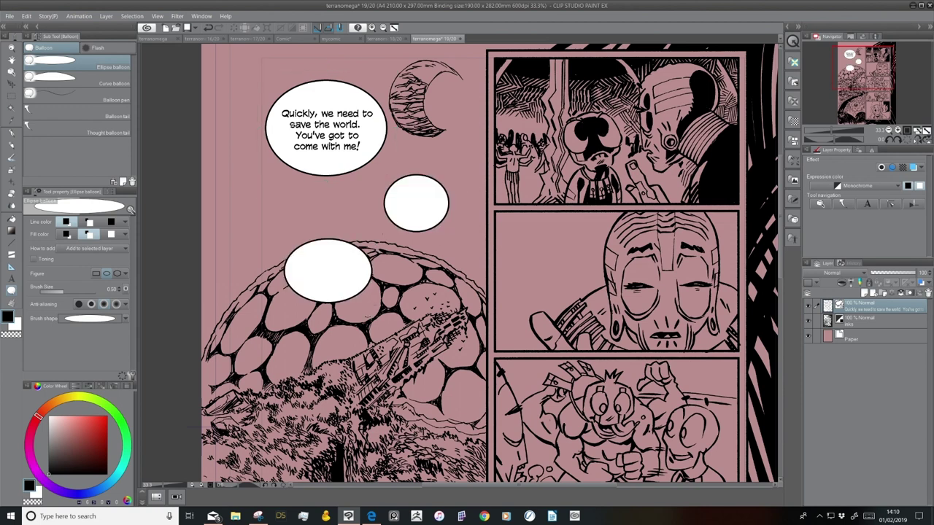
key("ctrl+z")
key("ctrl+z")
Undo the ellipse balloon around the dialogue and draw a close-fitting curve balloon around the four text lines instead.
key("ctrl+z")
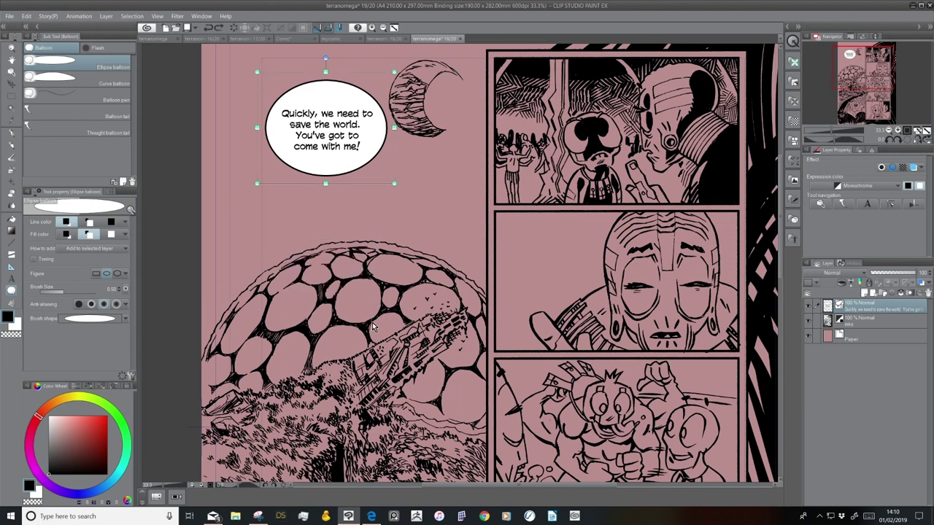
left_click(110, 83)
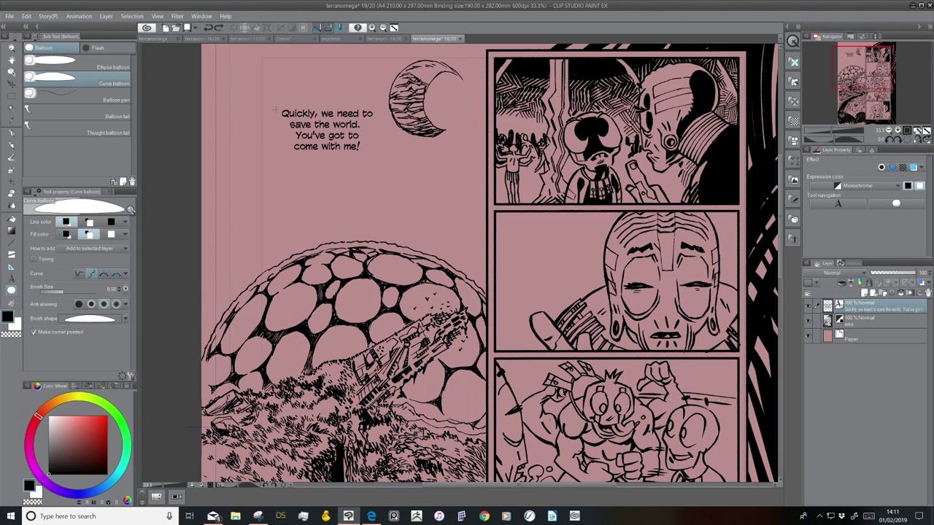
left_click_drag(280, 145, 276, 155)
left_click(379, 155)
left_click(277, 110)
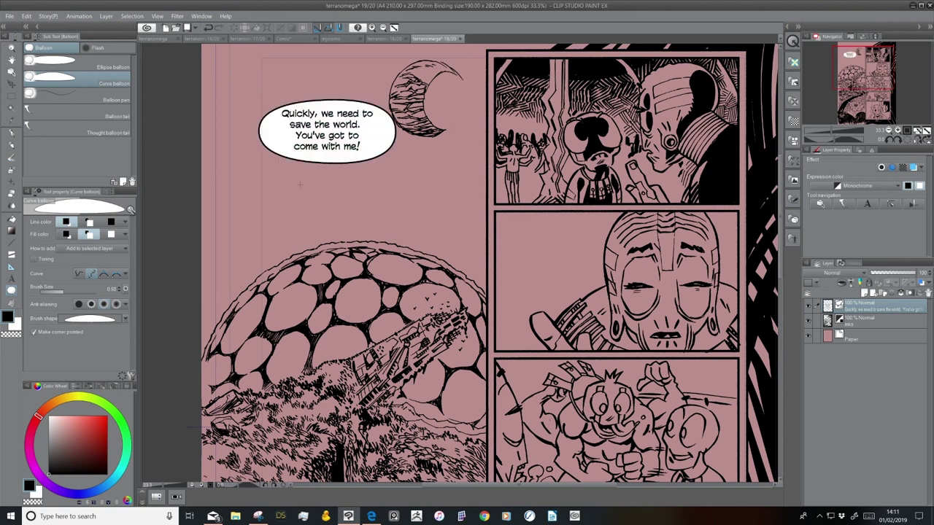
Nudge the dialogue text slightly down and right within the curve balloon using the Object tool.
left_click(12, 71)
left_click(302, 147)
left_click_drag(339, 141, 338, 144)
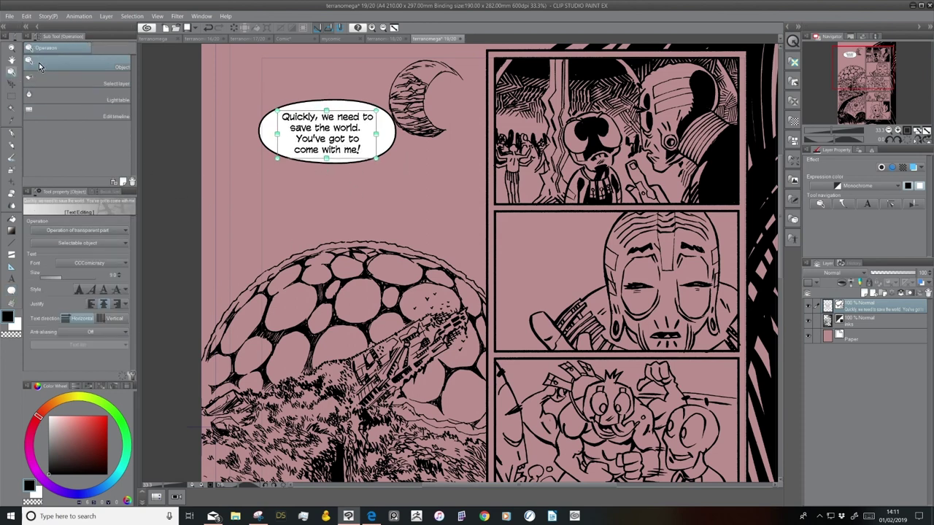
mouse_move(354, 144)
left_mouse_down()
mouse_move(361, 181)
mouse_move(353, 145)
mouse_move(471, 189)
mouse_move(443, 245)
mouse_move(331, 201)
mouse_move(356, 145)
left_mouse_up()
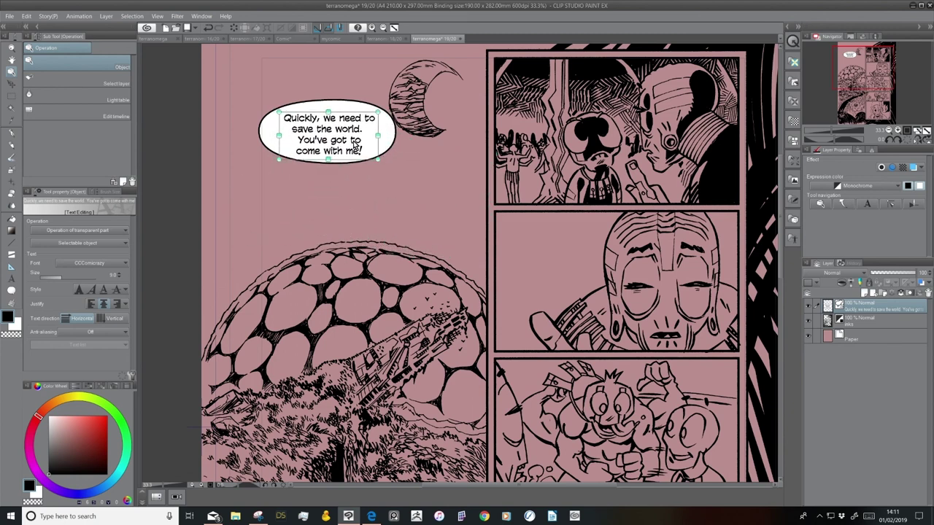
Move the curve balloon together with its text up and to the left, away from the moon.
left_click(361, 105)
left_click_drag(362, 105, 424, 162)
left_click_drag(425, 203, 340, 136)
Reshape the curve balloon by its control points into a narrower, taller rounded outline around the dialogue.
left_click(328, 90)
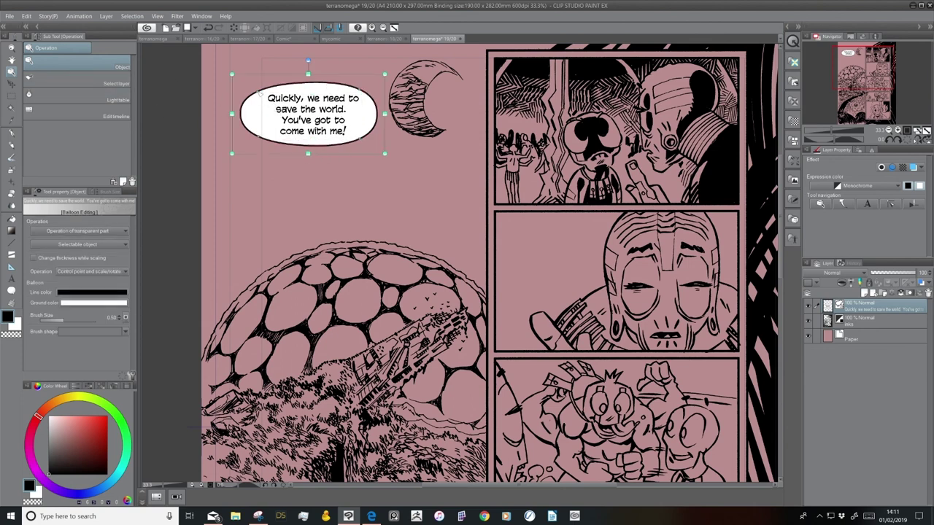
mouse_move(260, 90)
left_mouse_down()
mouse_move(252, 117)
mouse_move(263, 137)
mouse_move(292, 150)
mouse_move(354, 145)
left_mouse_up()
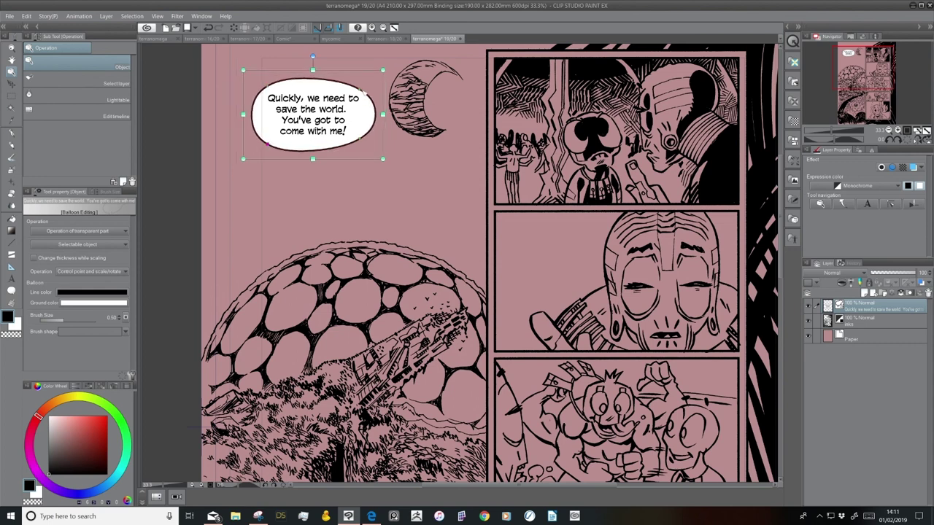
left_click_drag(358, 86, 362, 105)
left_click_drag(360, 140, 356, 138)
left_click(268, 142)
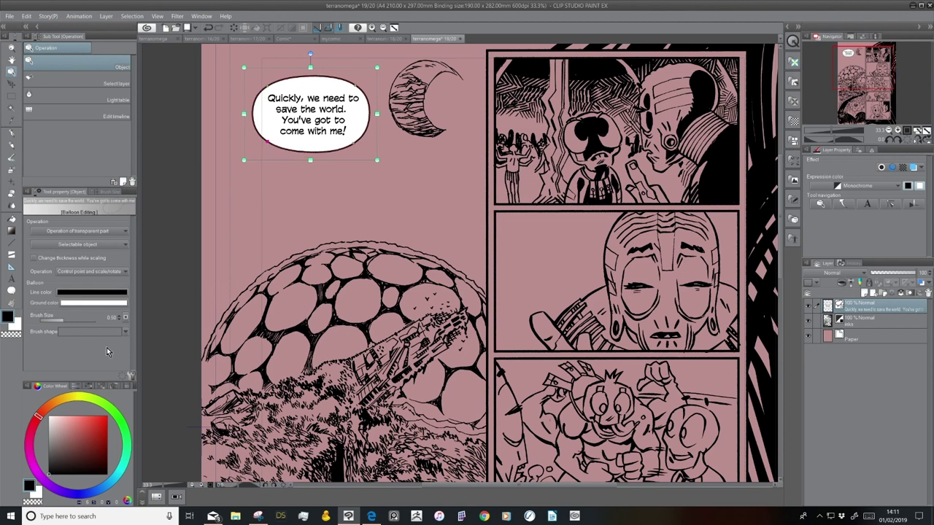
Add a straight balloon tail from the balloon's lower edge down toward the top of the dome.
left_click(13, 294)
left_click(121, 115)
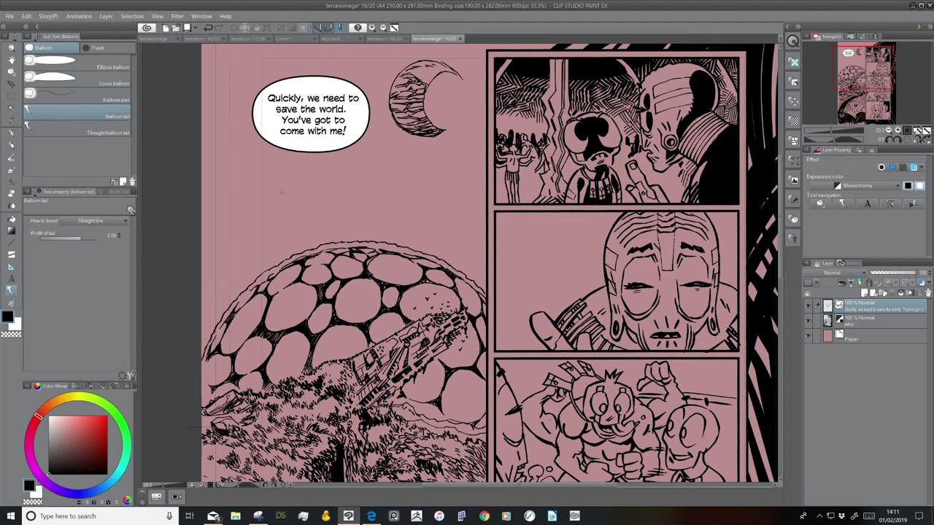
left_click_drag(337, 142, 346, 230)
Add eleven more straight tails radiating around the balloon, with longer ones below and short spikes on the other sides.
left_click(12, 279)
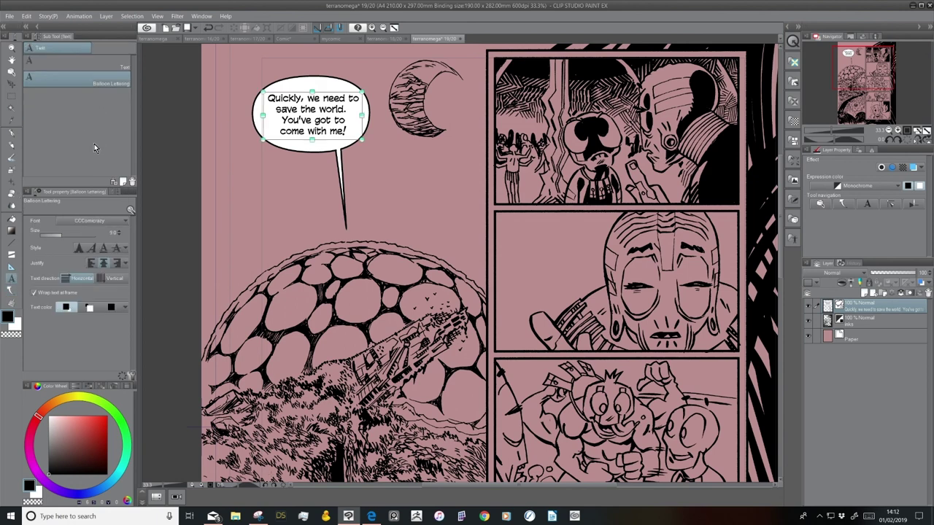
left_click(12, 291)
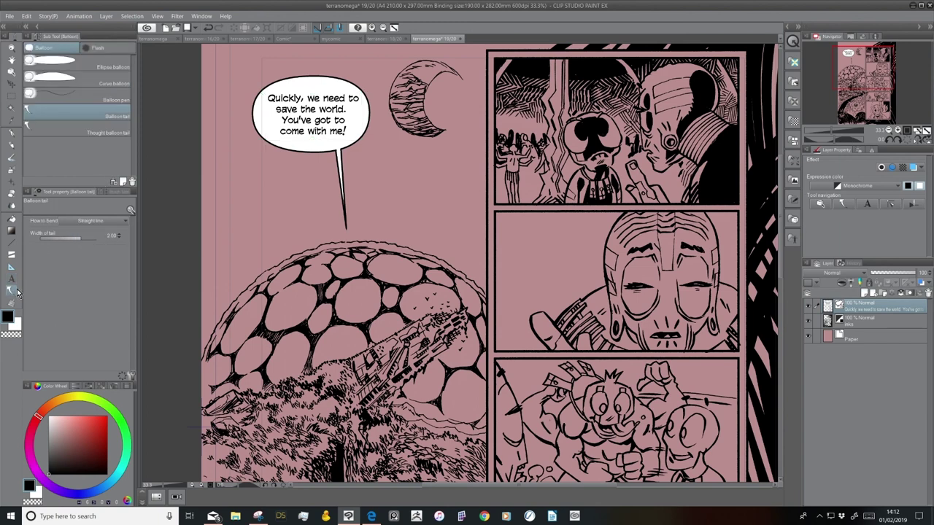
left_click_drag(315, 143, 315, 211)
left_click_drag(289, 149, 274, 217)
left_click_drag(267, 140, 245, 172)
left_click_drag(259, 114, 267, 60)
left_click_drag(294, 85, 297, 52)
left_click_drag(317, 82, 321, 56)
left_click_drag(337, 83, 355, 59)
left_click_drag(353, 88, 380, 76)
left_click_drag(367, 108, 391, 109)
left_click_drag(363, 127, 387, 139)
left_click_drag(354, 138, 374, 157)
Set the Balloon tail's bending method to Spline, try a long curved tail down to the crashed ship, and undo that tail.
left_click(99, 222)
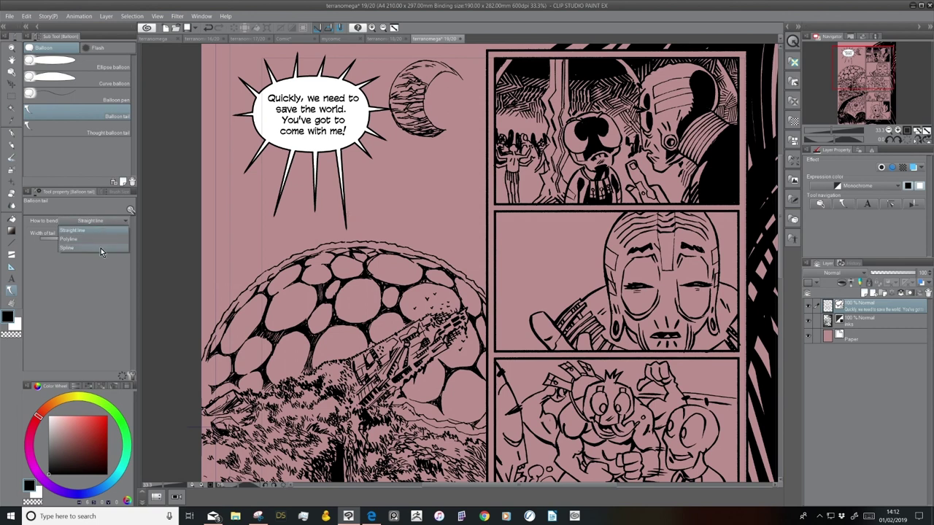
left_click(99, 249)
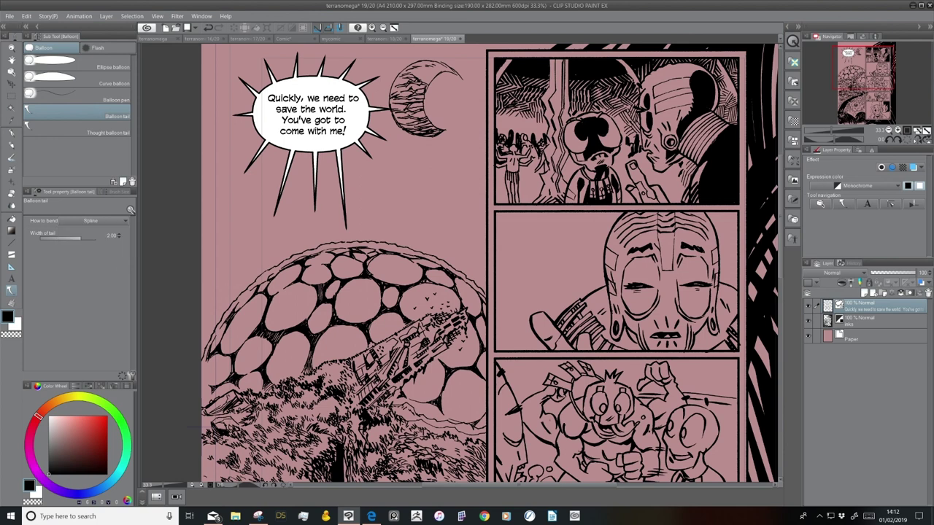
mouse_move(348, 142)
left_mouse_down()
mouse_move(411, 244)
mouse_move(417, 306)
mouse_move(398, 397)
left_mouse_up()
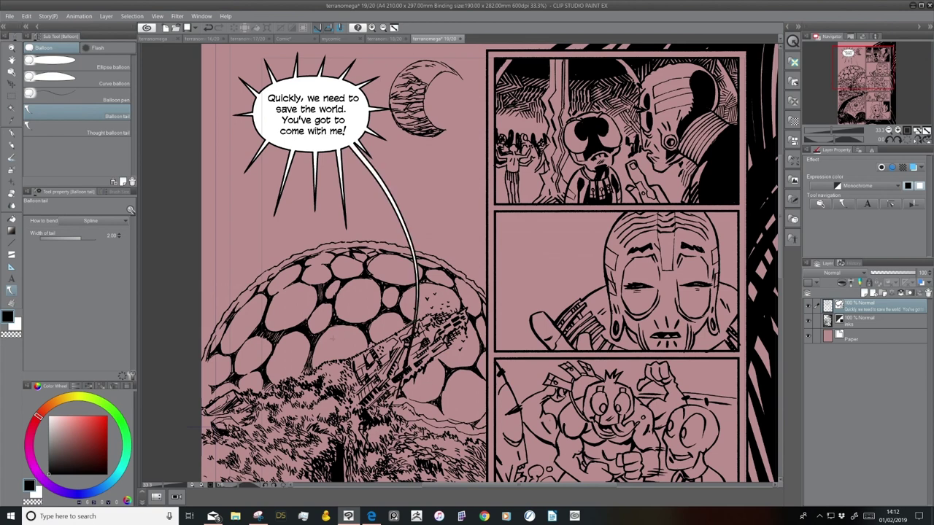
key("ctrl+z")
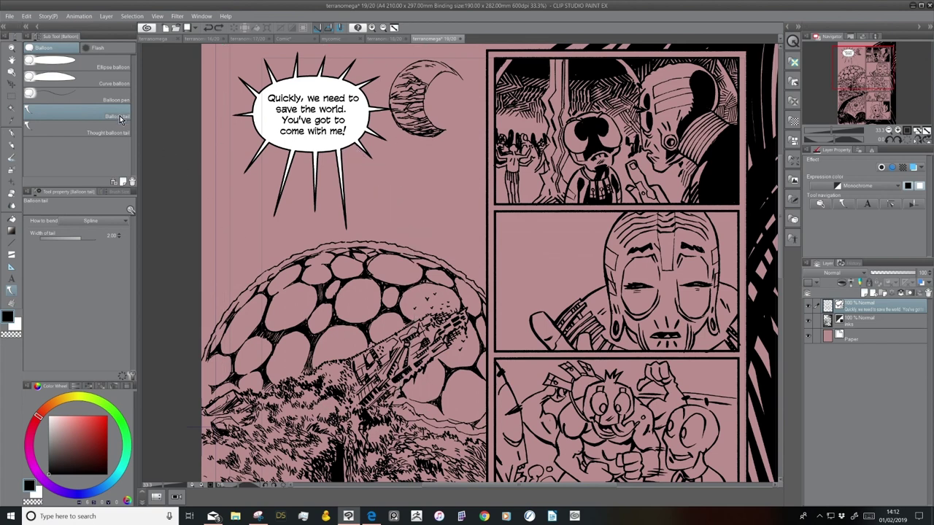
Duplicate the Balloon tail sub tool as "Curved Tail" and use it to draw two curved tails down from the balloon.
left_click(123, 182)
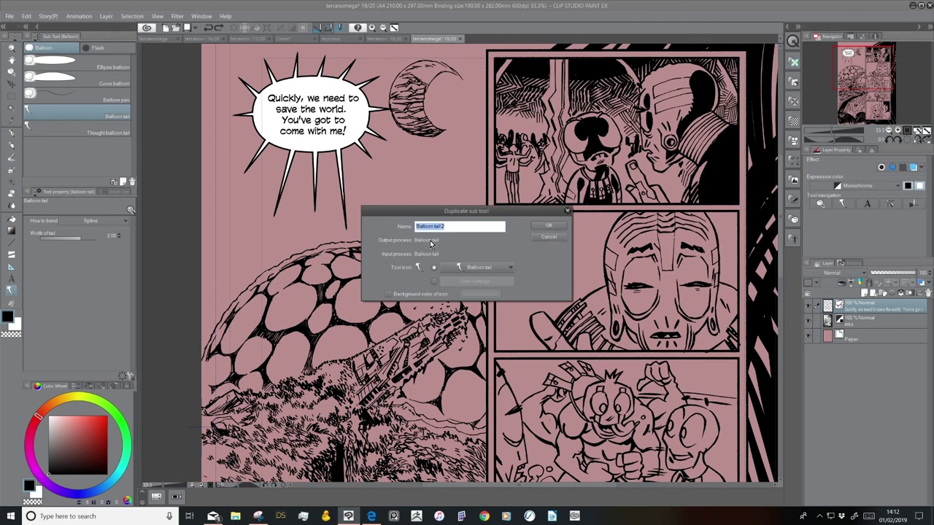
type("Curved Tail")
left_click(550, 227)
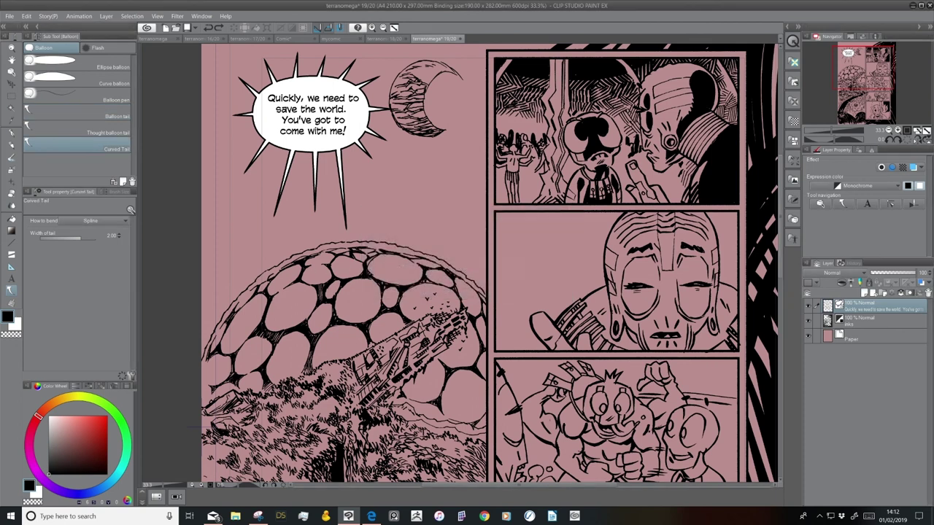
mouse_move(288, 143)
left_mouse_down()
mouse_move(246, 230)
mouse_move(241, 270)
left_mouse_up()
mouse_move(302, 146)
left_mouse_down()
mouse_move(296, 276)
mouse_move(329, 401)
mouse_move(446, 424)
mouse_move(400, 423)
left_mouse_up()
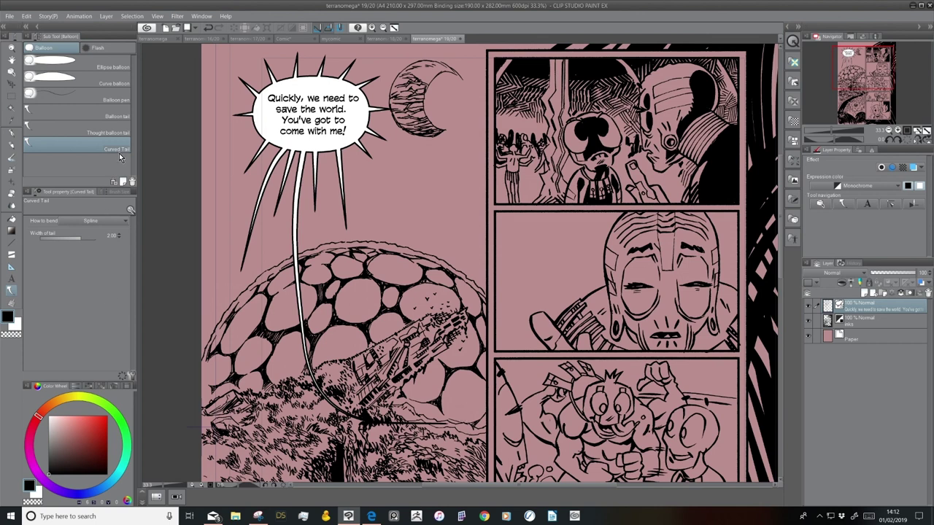
Reset the original Balloon tail sub tool to its default settings.
left_click(121, 115)
left_click(124, 376)
left_click(493, 191)
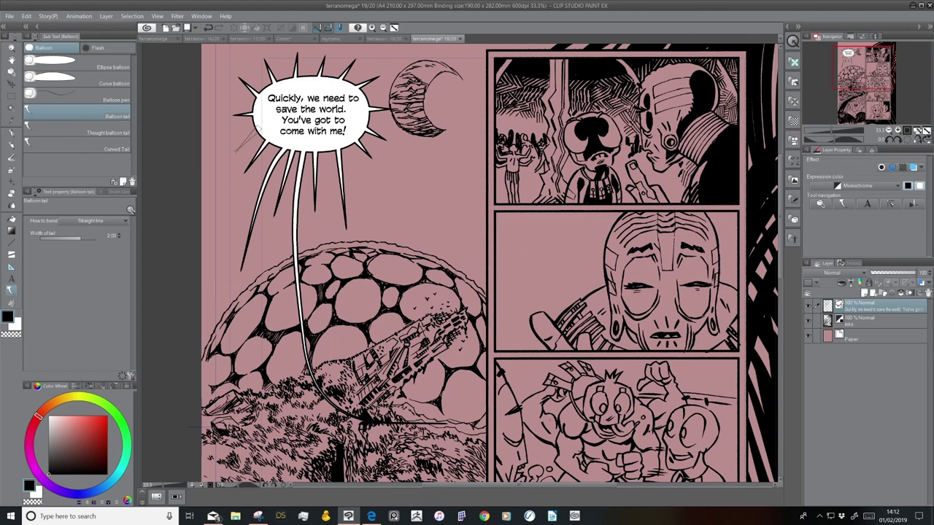
Draw a bowed tail from the balloon's left edge down into the dome with the Curved Tail sub tool.
left_click(117, 149)
mouse_move(257, 123)
left_mouse_down()
mouse_move(220, 141)
mouse_move(210, 193)
mouse_move(252, 323)
left_mouse_up()
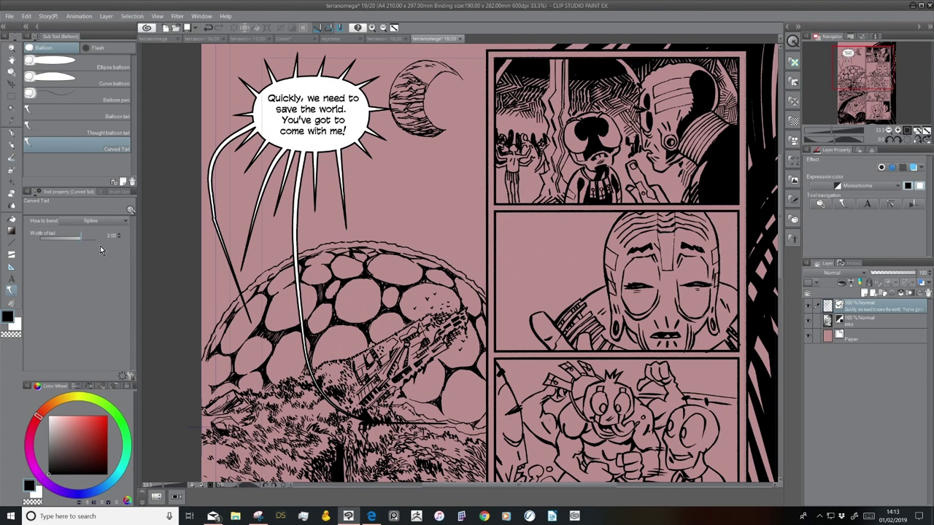
Hide How to bend and Width of tail from Curved Tail's tool properties and register all its settings as initial settings.
left_click(130, 377)
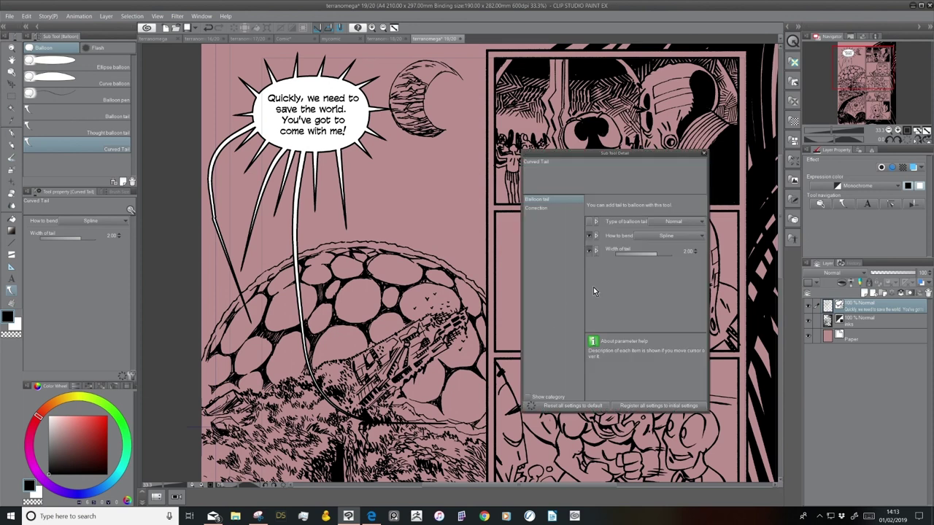
left_click(590, 235)
left_click(589, 250)
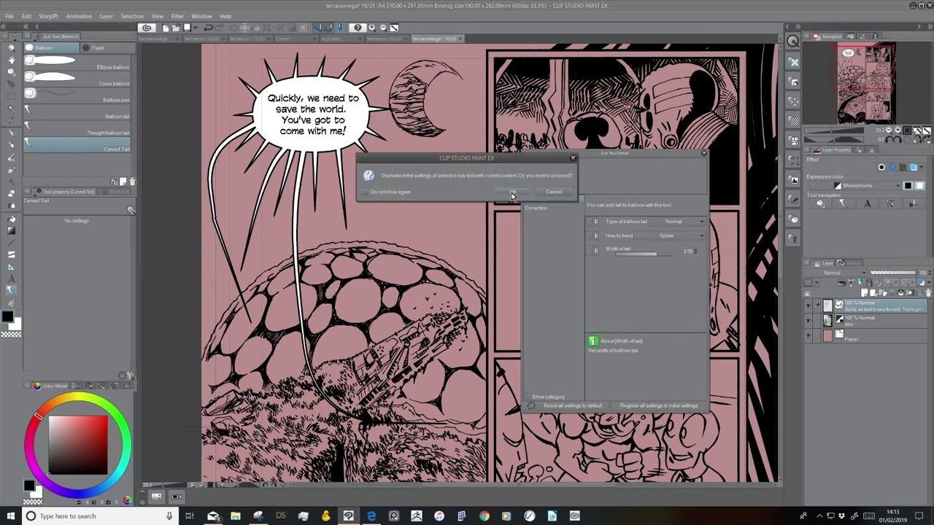
left_click(704, 153)
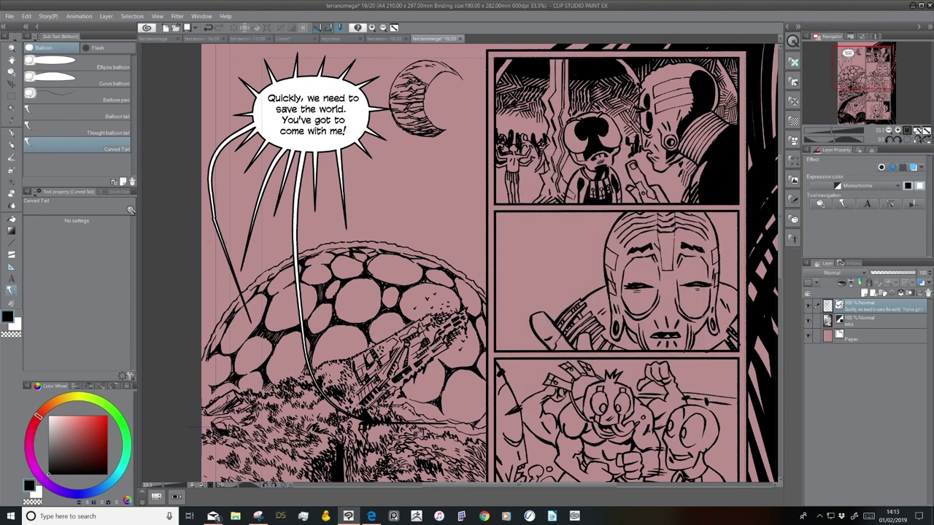
Draw another curved tail from the balloon's lower-right edge down into the dome.
mouse_move(352, 139)
left_mouse_down()
mouse_move(374, 197)
mouse_move(379, 313)
left_mouse_up()
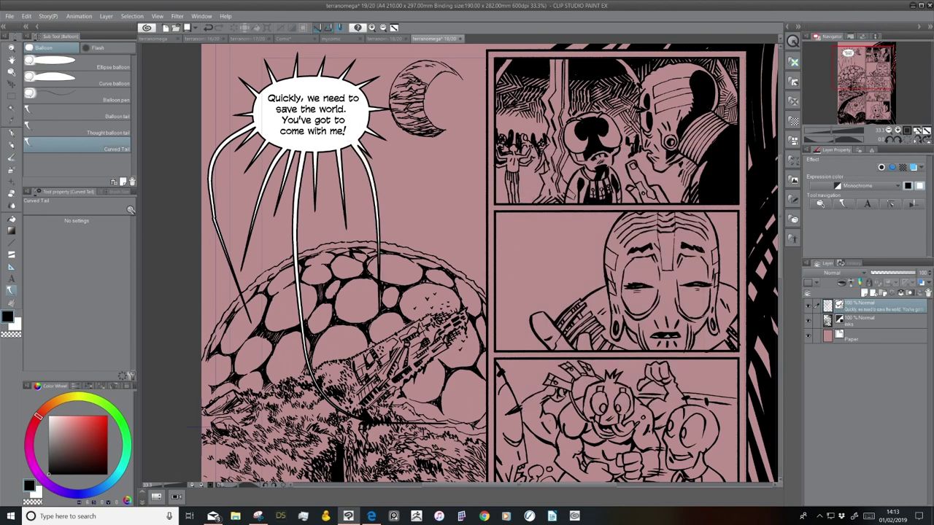
left_click_drag(425, 440, 389, 418)
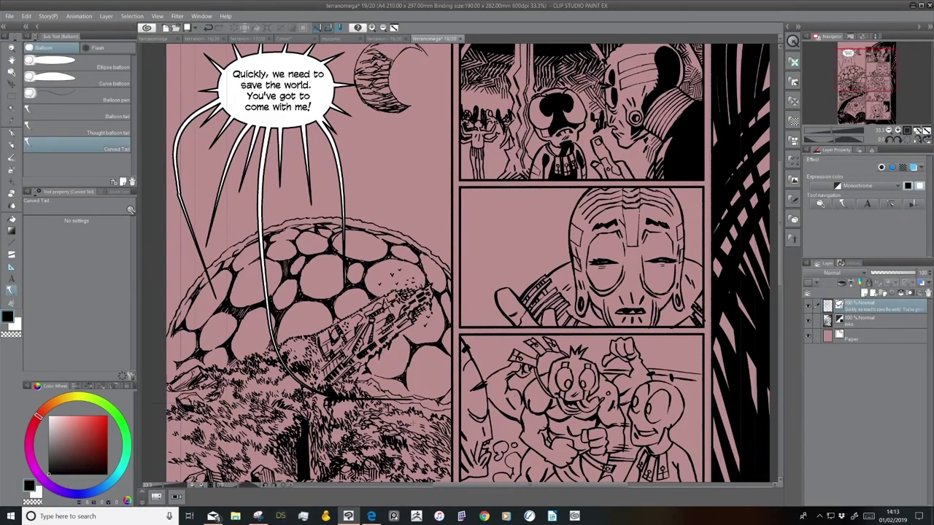